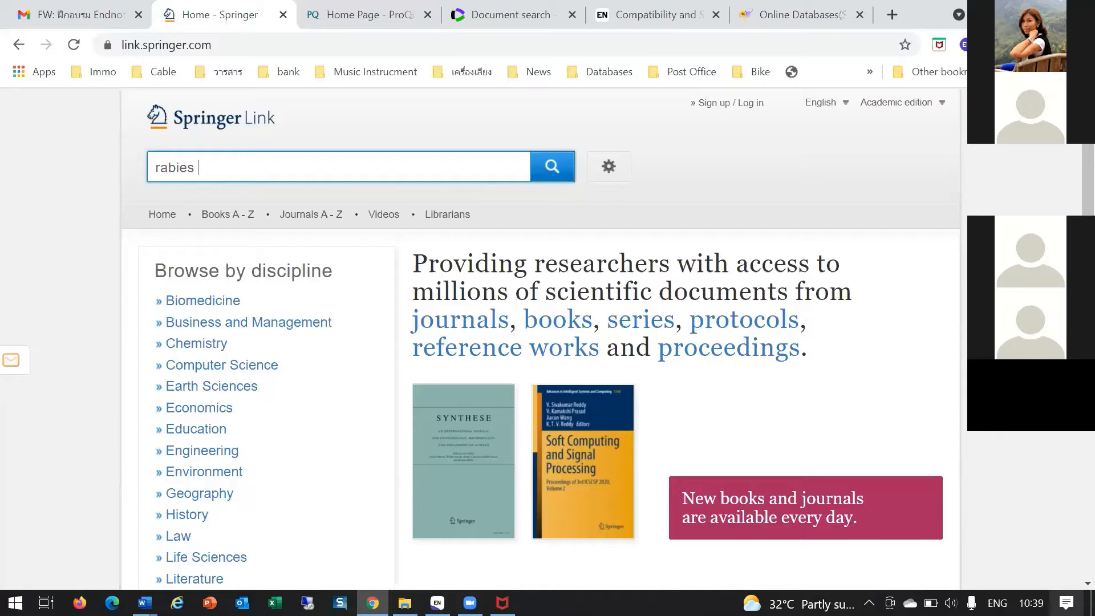
Search Springer Link for "rabies AND (cat OR dog OR canine)"
type("AND (cat OR dog OR ")
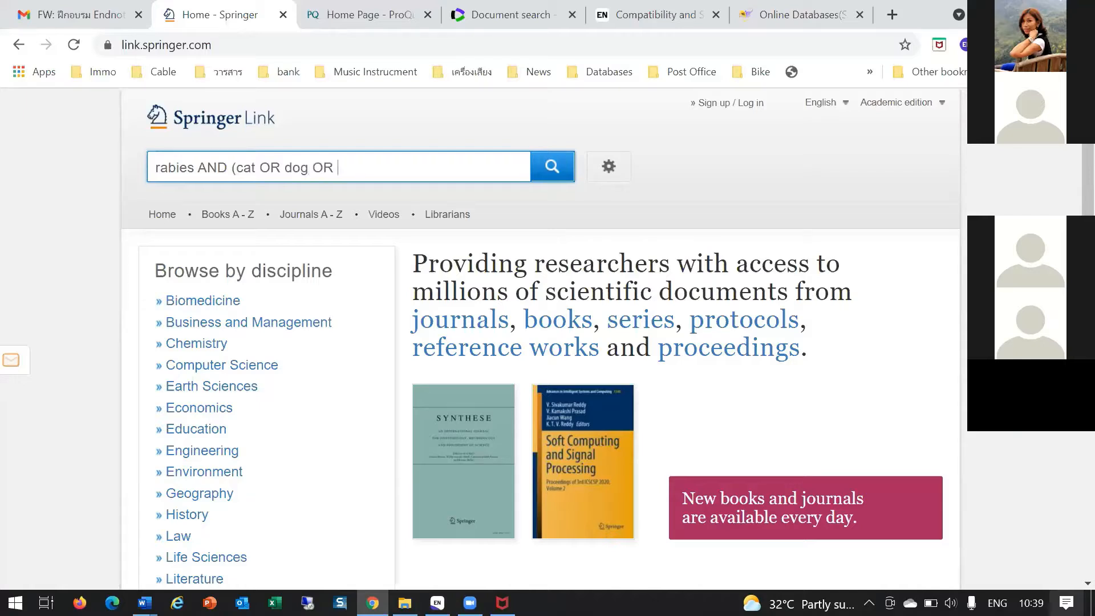
type("canine)")
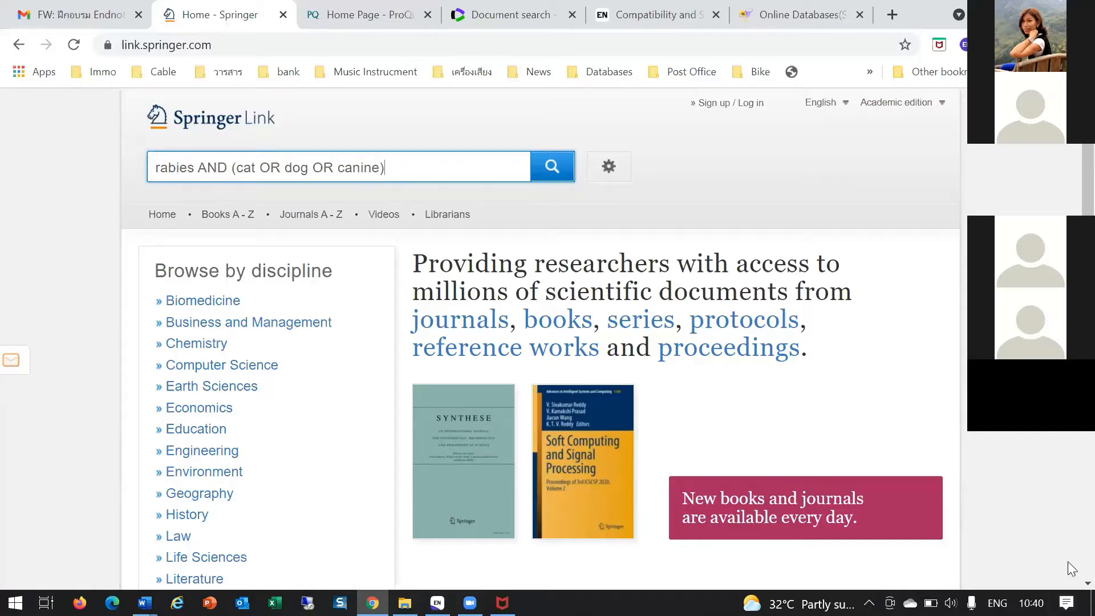
key("Return")
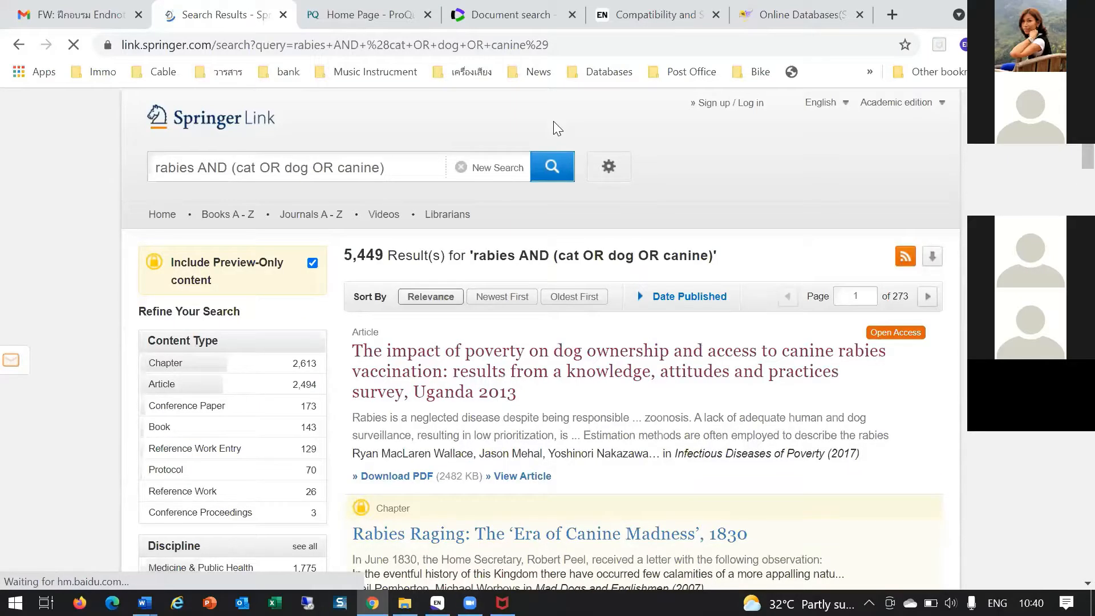
scroll(558, 128, "down", 1)
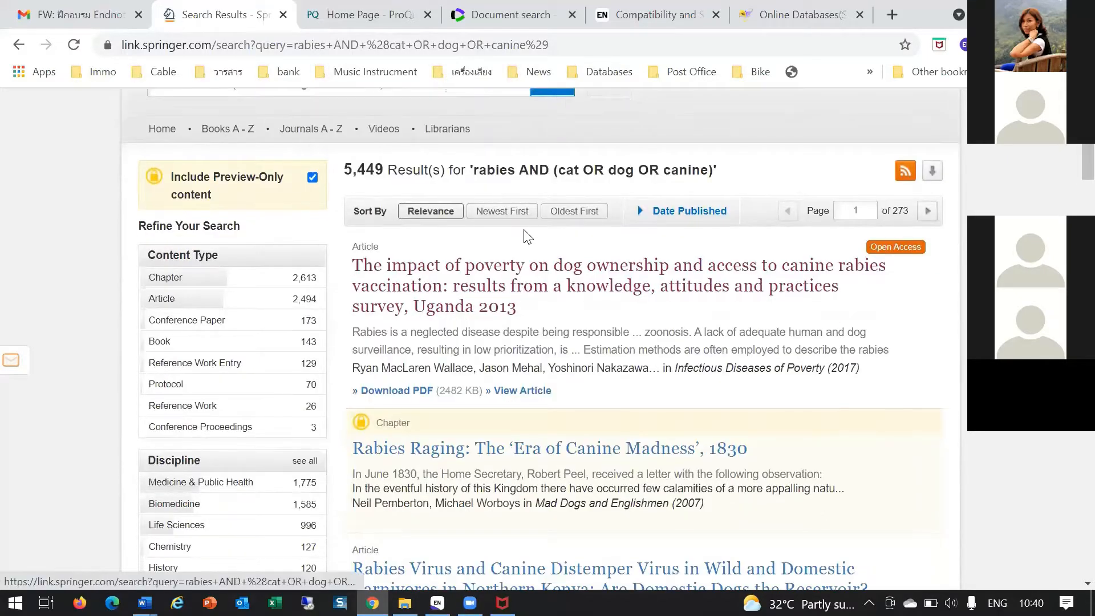
scroll(681, 320, "up", 1)
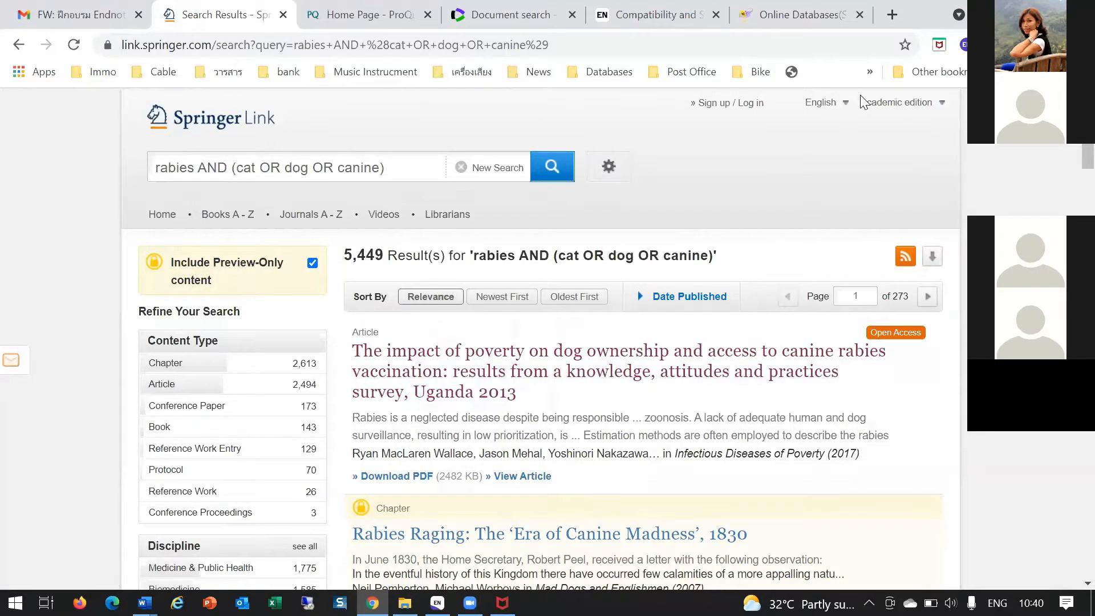
Log in to the Springer account with the saved credentials, returning to the search results
left_click(725, 108)
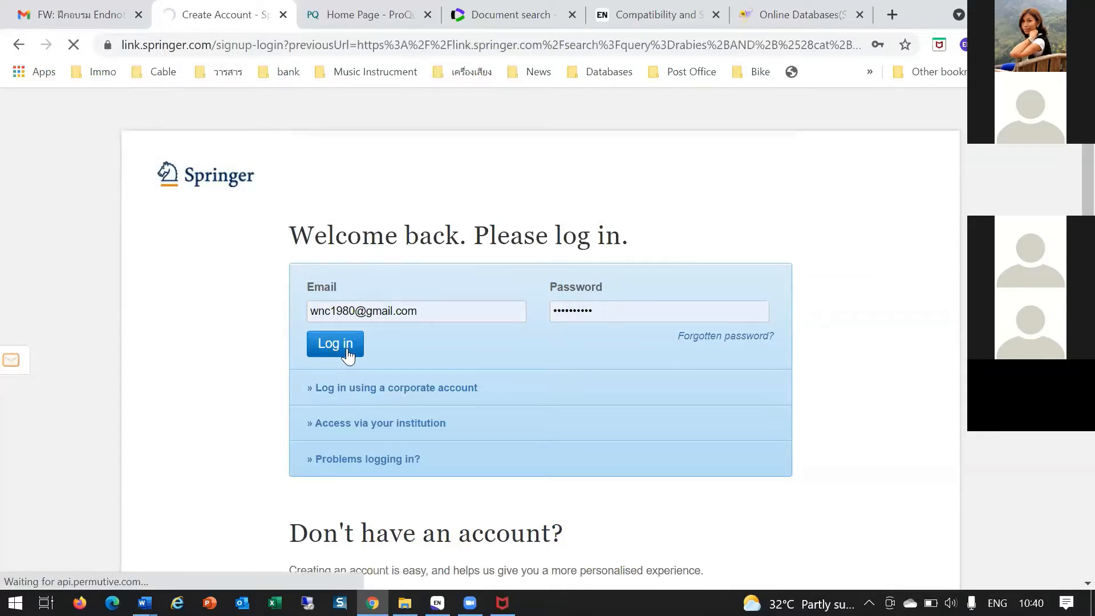
left_click(347, 354)
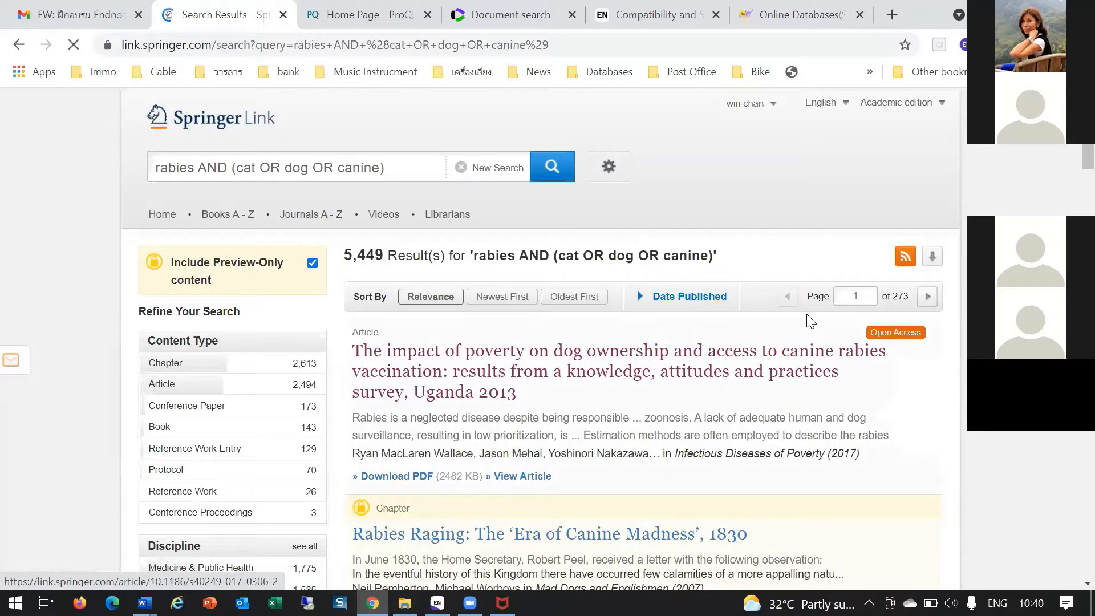
scroll(782, 272, "down", 3)
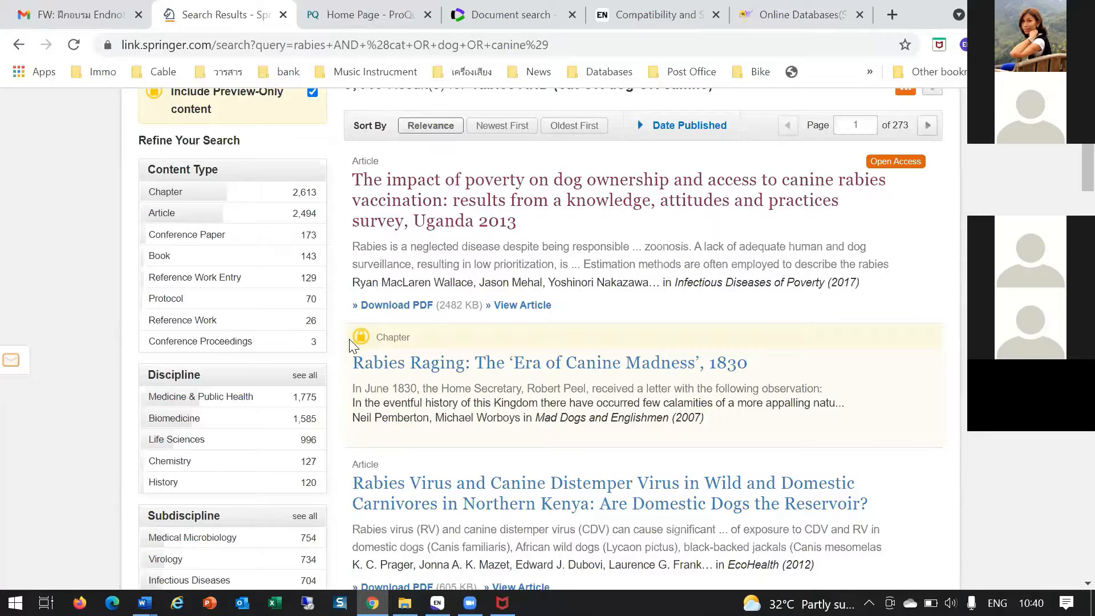
Exclude preview-only content from the search results
scroll(359, 343, "up", 3)
scroll(197, 294, "up", 1)
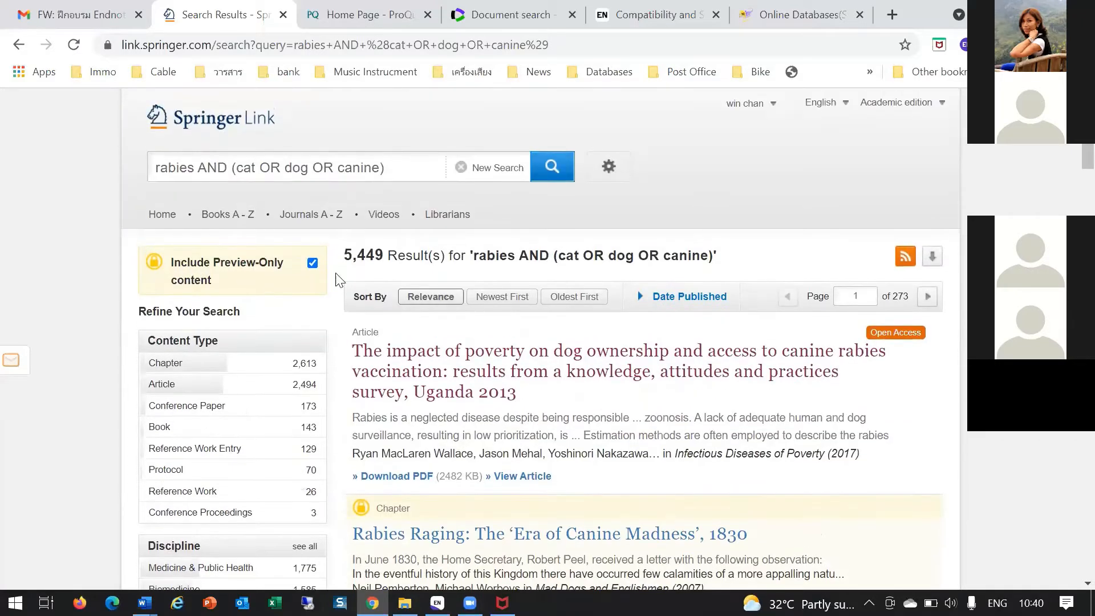
mouse_move(313, 265)
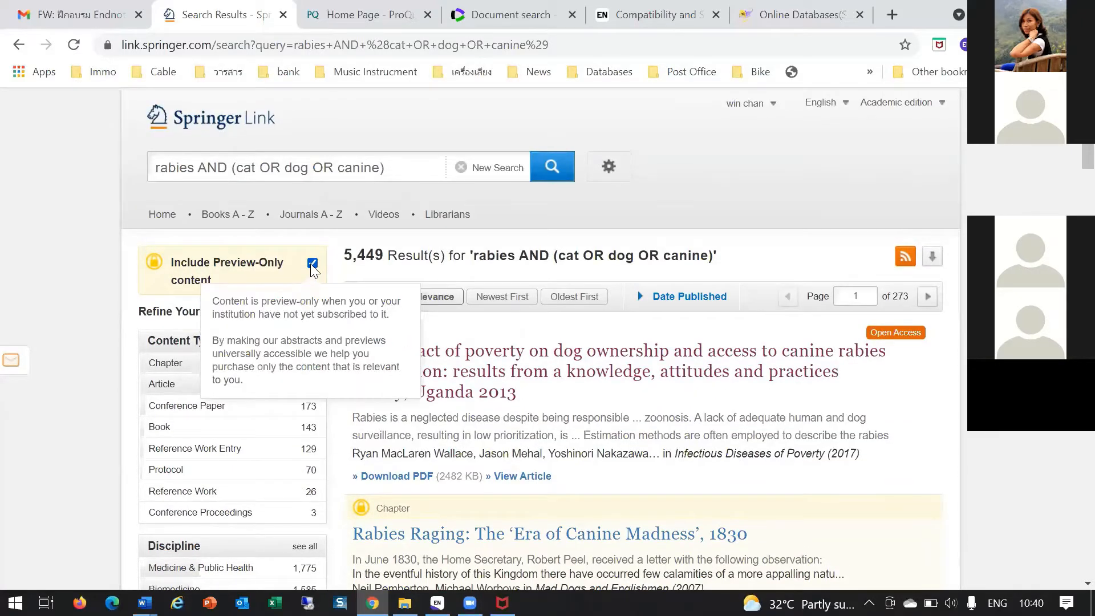
left_click(313, 265)
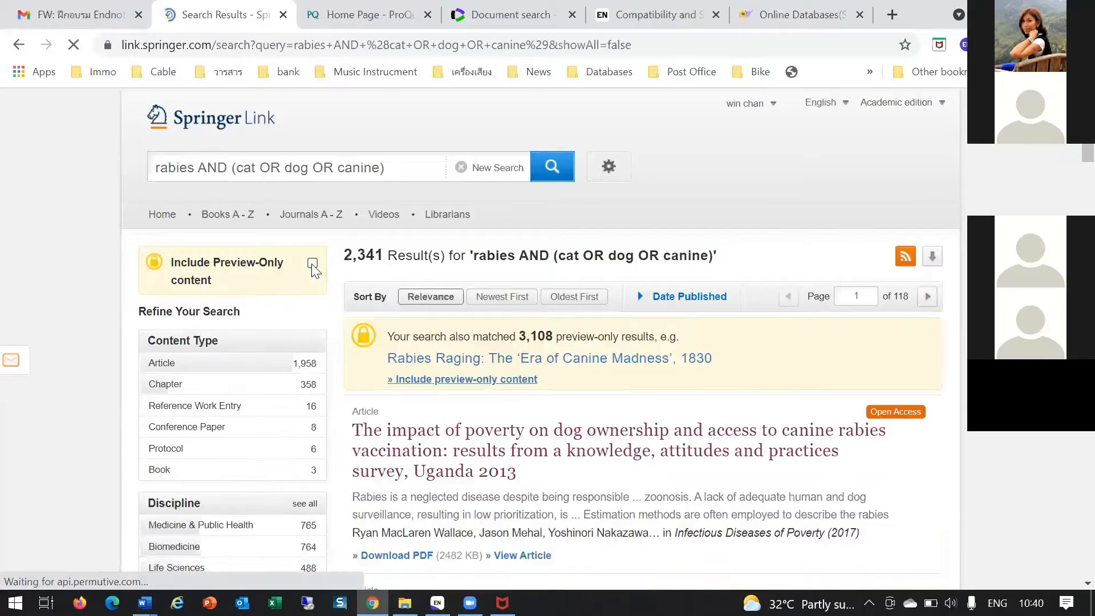
Examine the filtered results and the Content Type, Discipline and Subdiscipline categories for refining the search
scroll(422, 314, "down", 4)
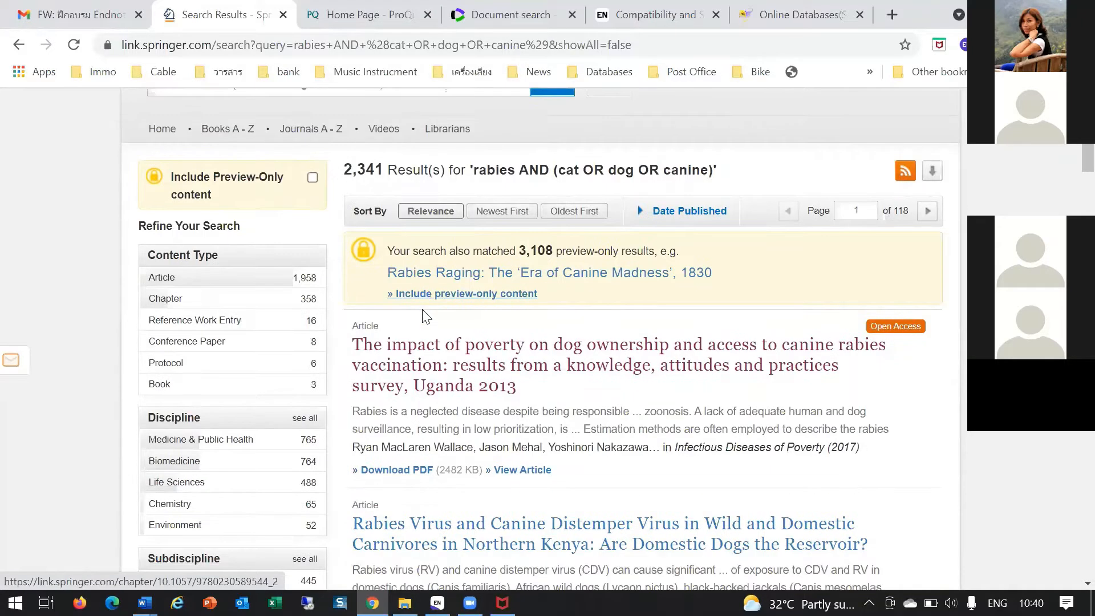
scroll(308, 314, "up", 5)
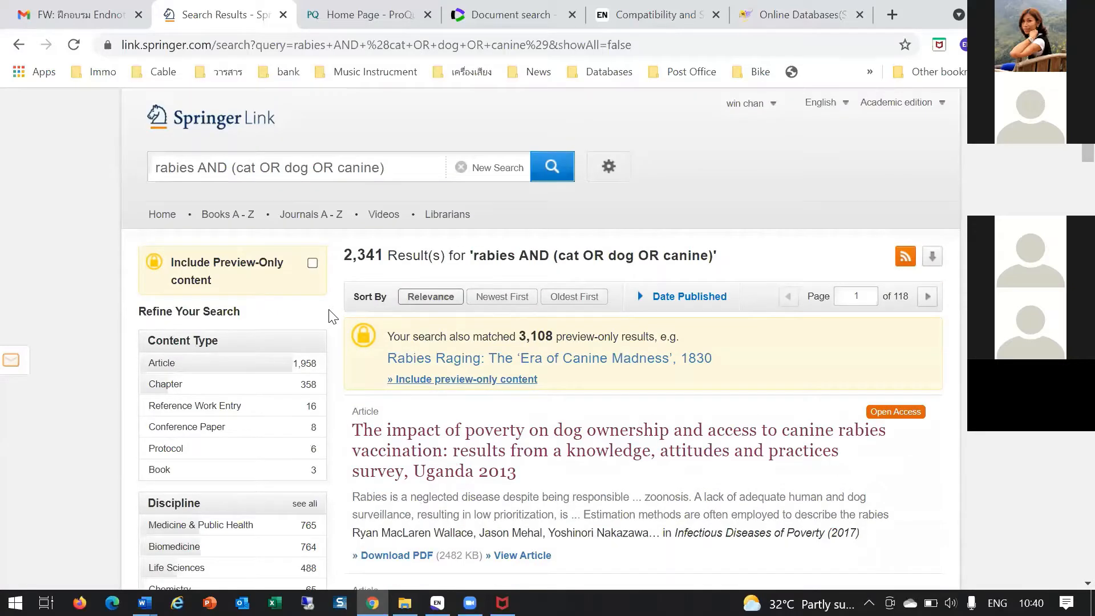
scroll(332, 317, "down", 2)
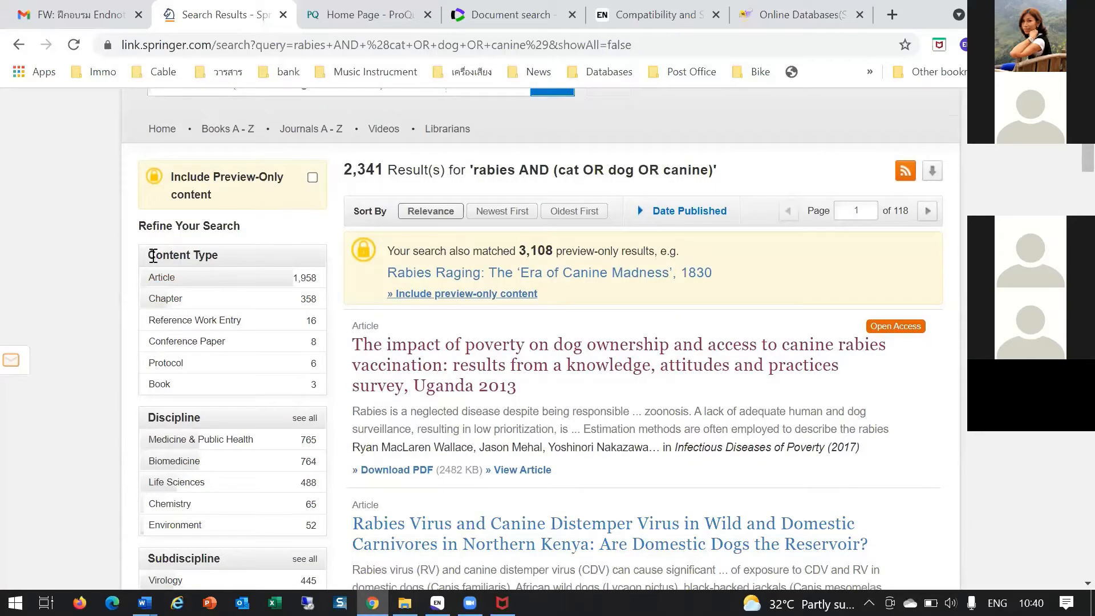
left_click_drag(153, 255, 207, 255)
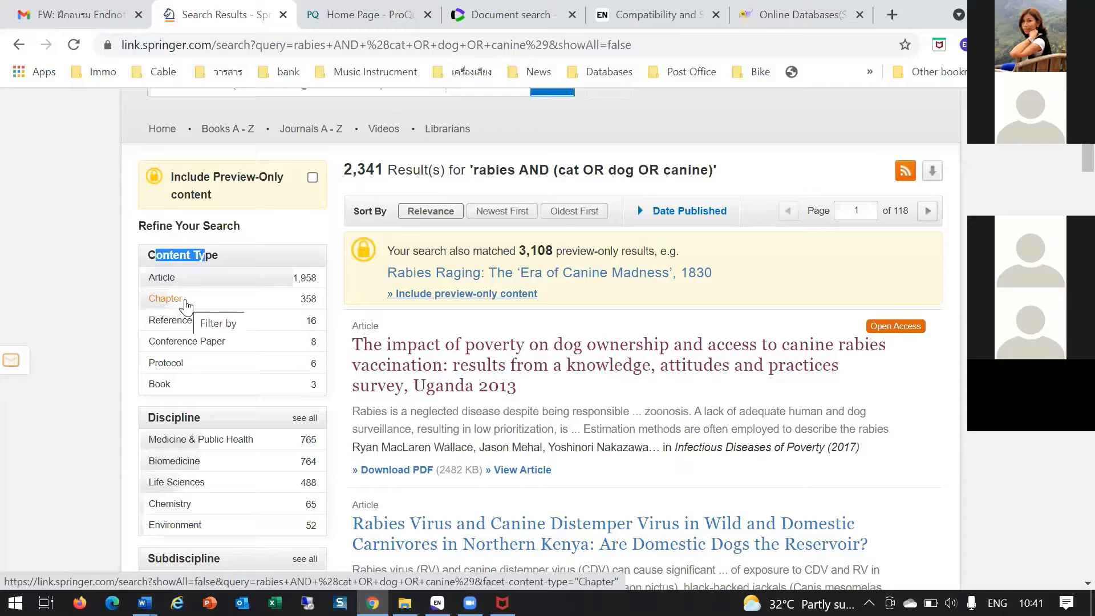
scroll(330, 306, "down", 1)
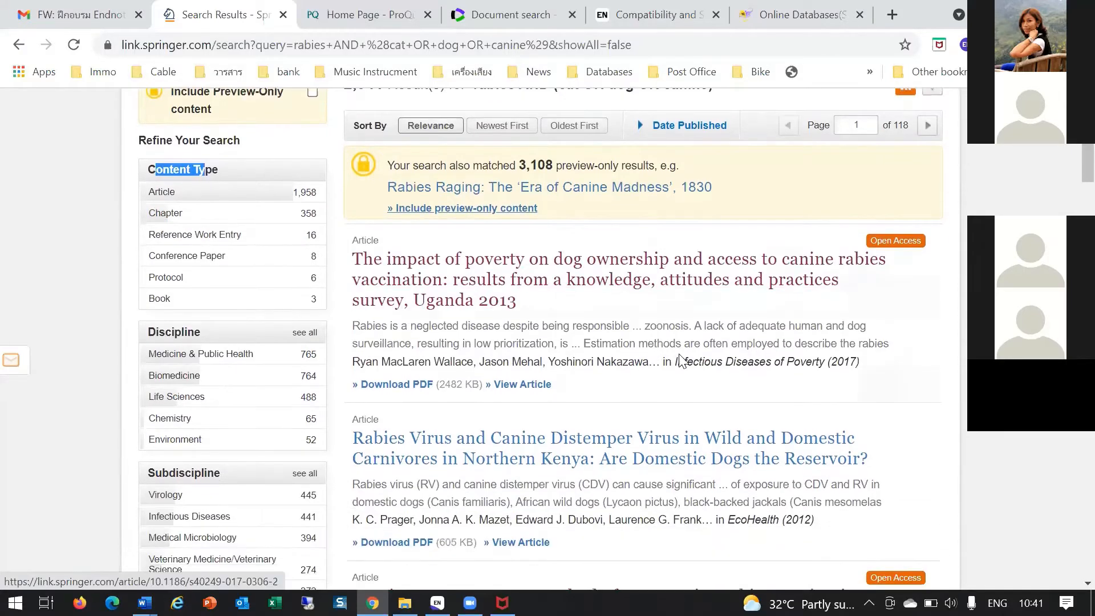
scroll(691, 365, "down", 1)
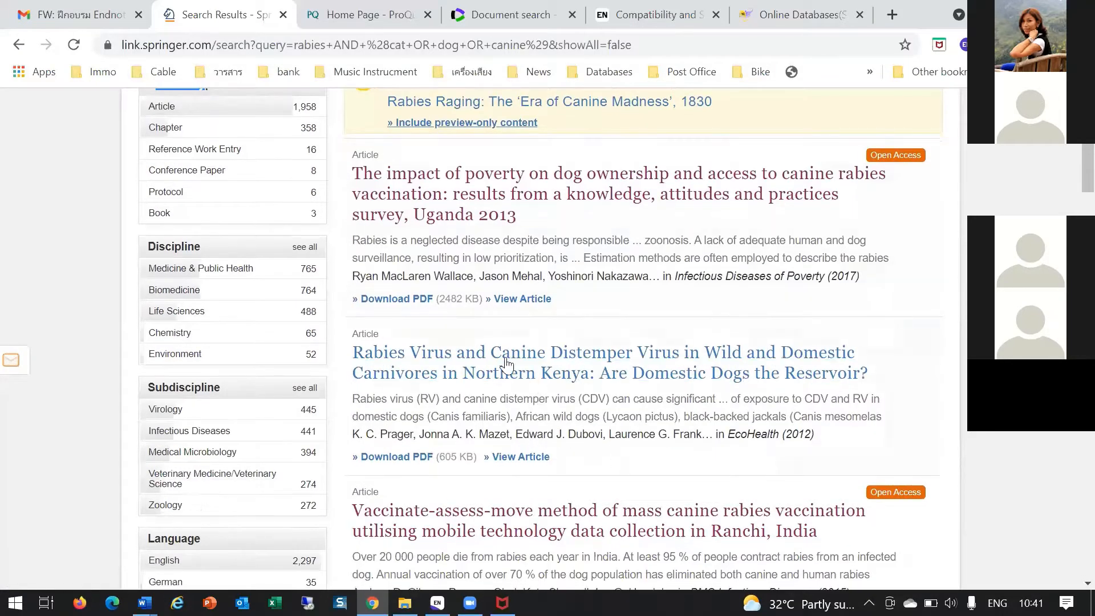
scroll(507, 405, "up", 1)
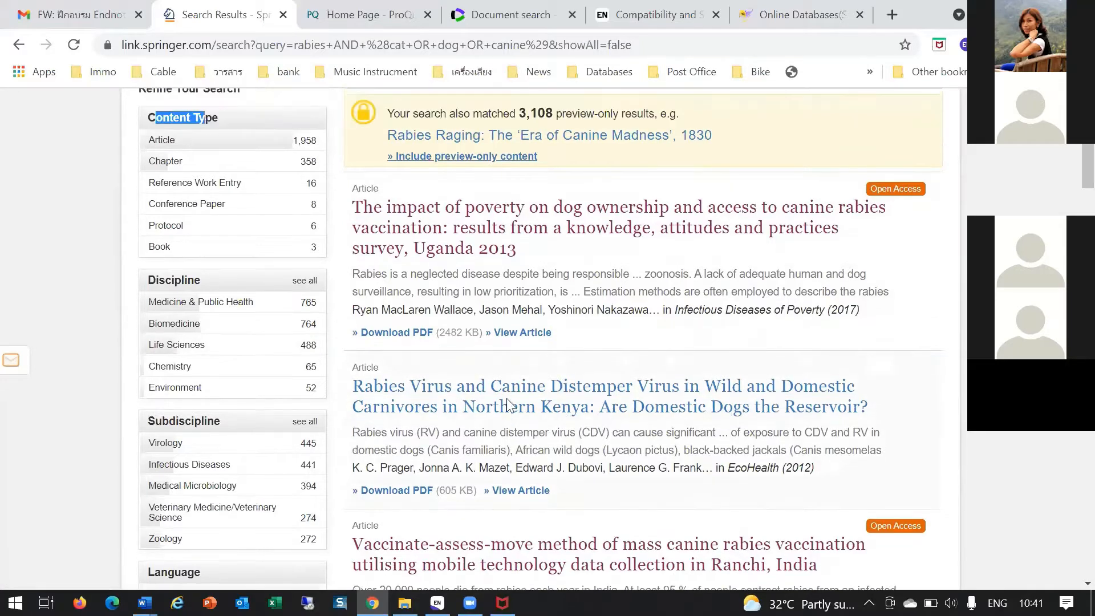
scroll(509, 409, "up", 1)
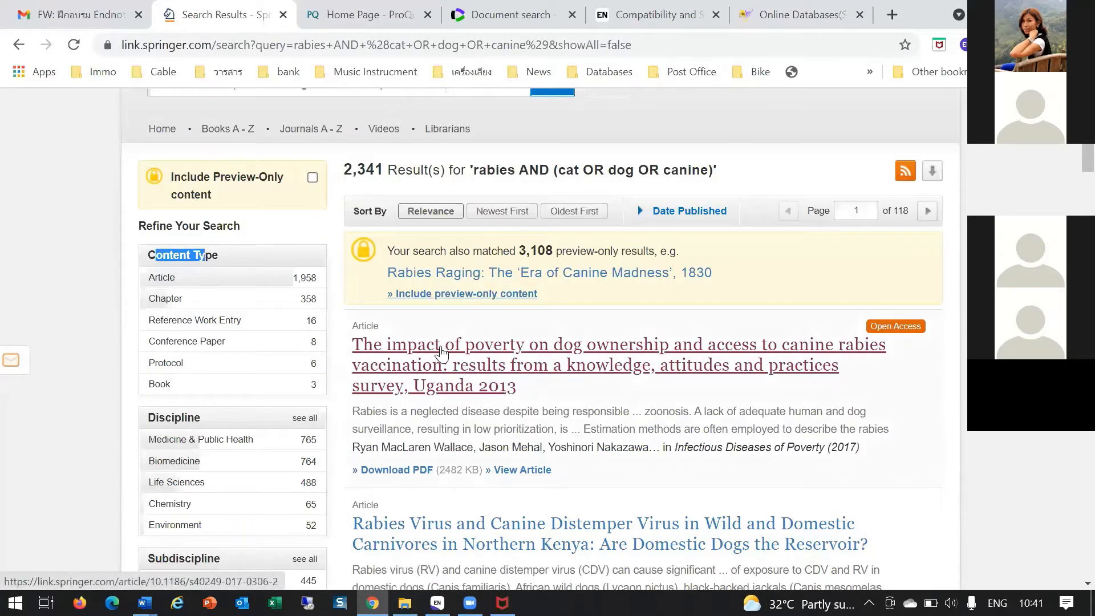
Open the article "The impact of poverty on dog ownership and access to canine rabies vaccination" and look through its abstract
left_click(441, 352)
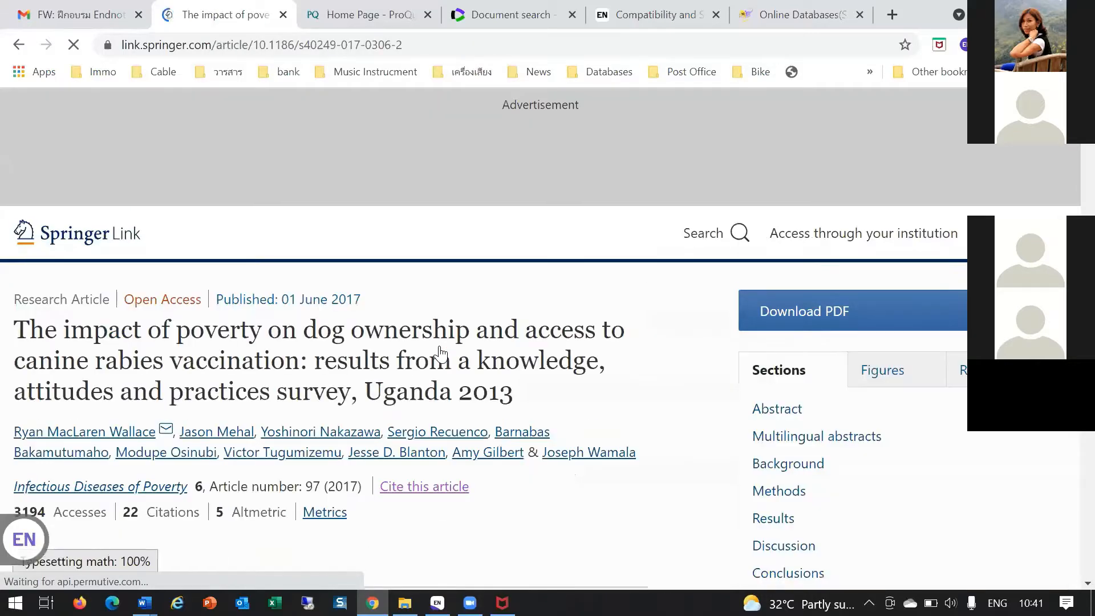
scroll(406, 340, "down", 5)
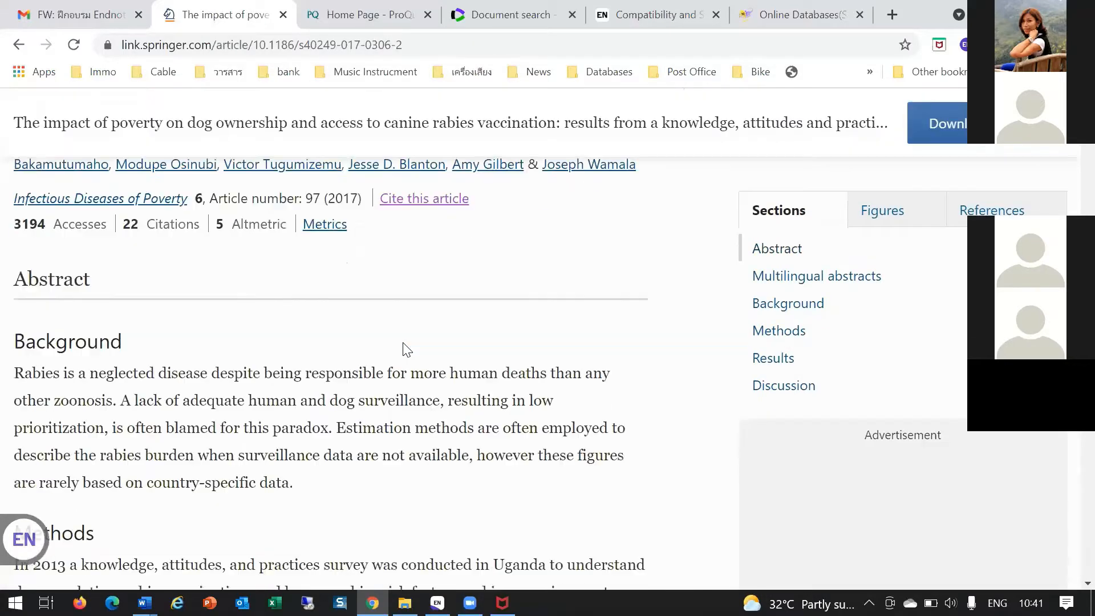
scroll(405, 344, "down", 10)
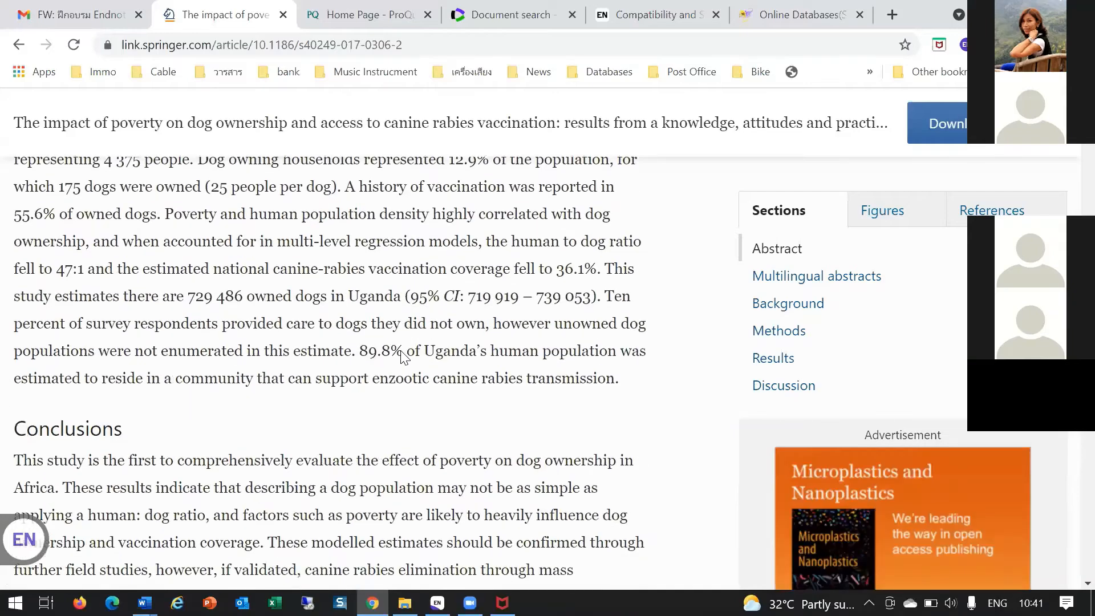
scroll(565, 340, "up", 15)
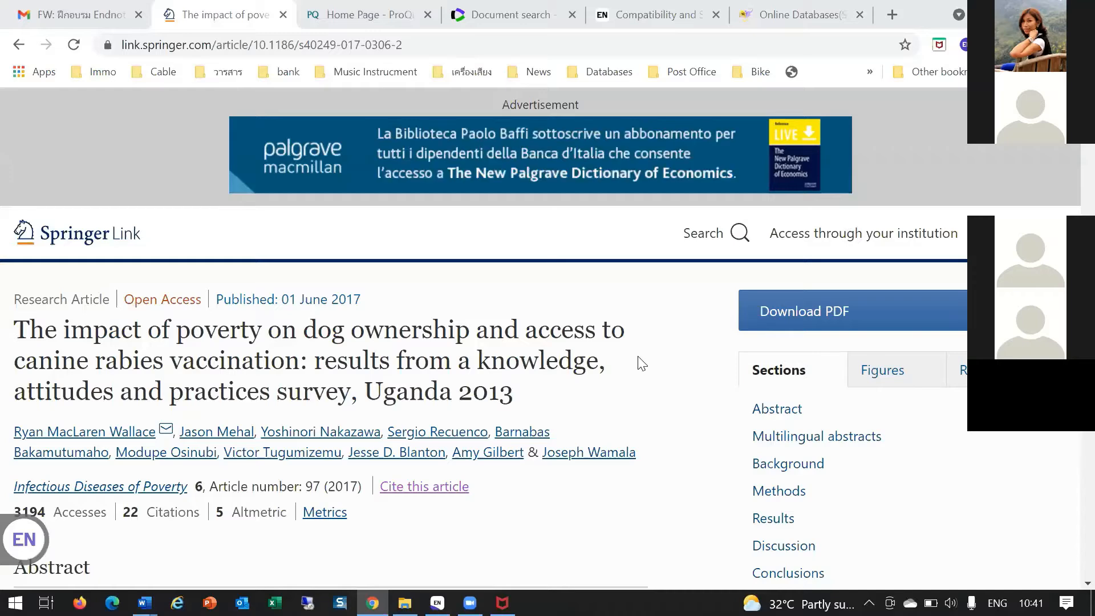
scroll(593, 413, "down", 1)
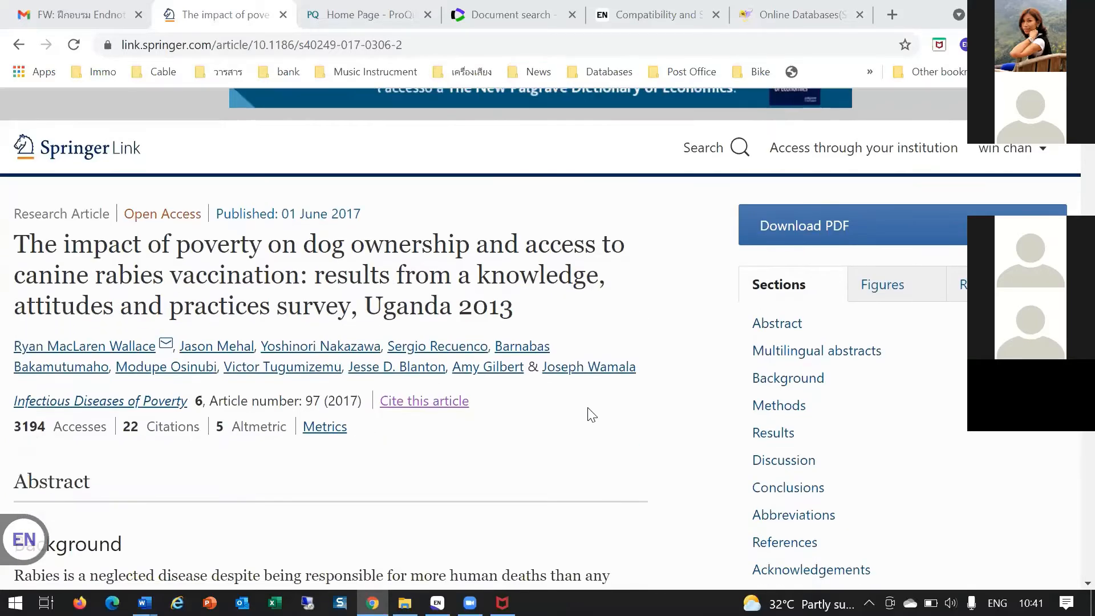
Go to the article's citation section, download the citation and import it into the EndNote library
left_click_drag(482, 411, 375, 409)
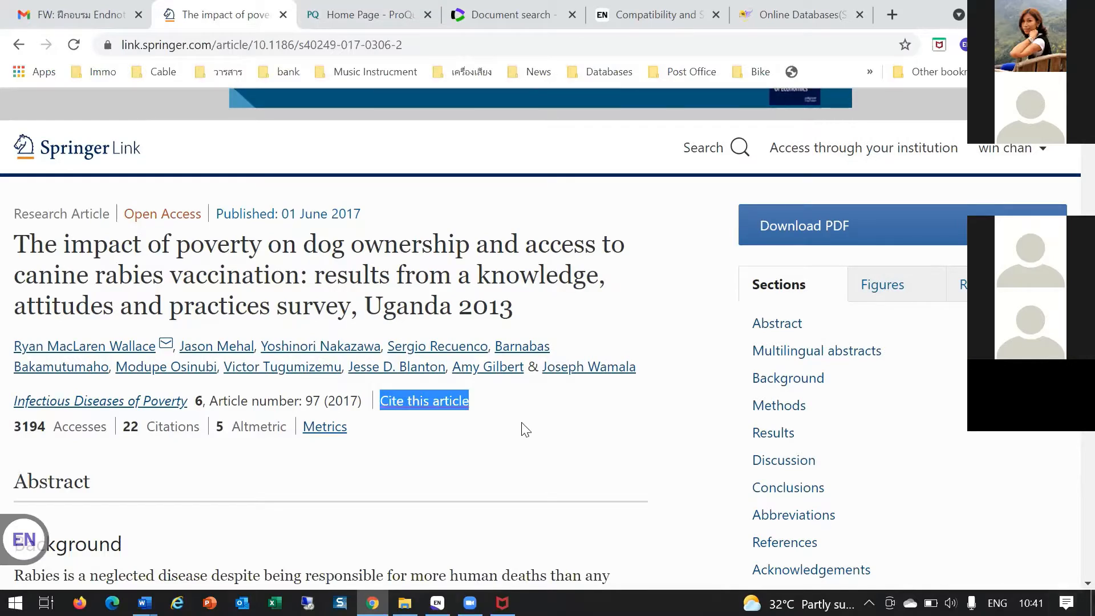
left_click(445, 481)
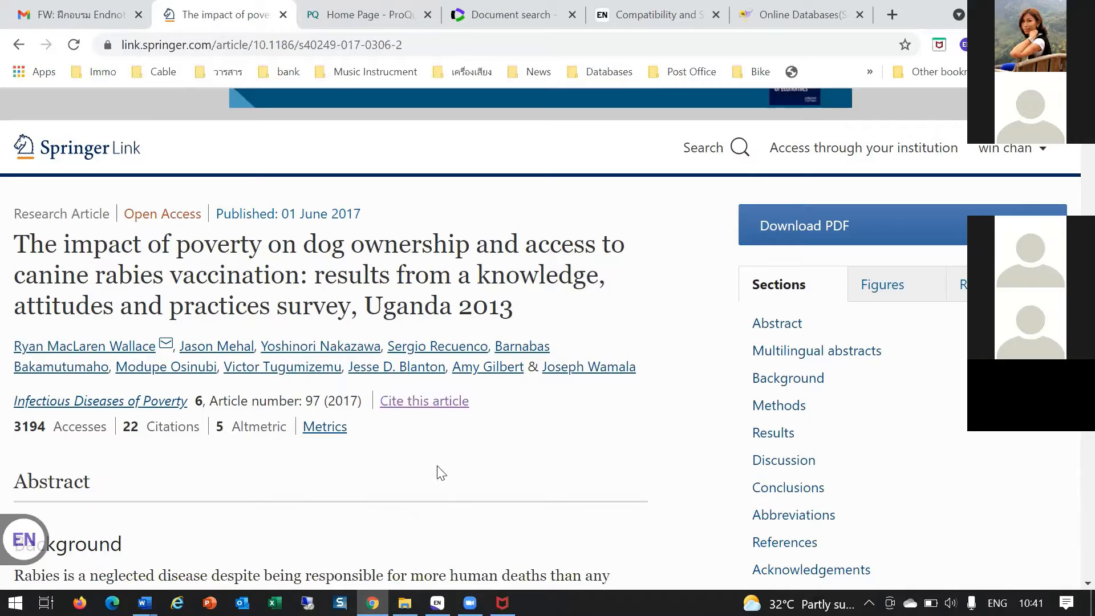
left_click(408, 407)
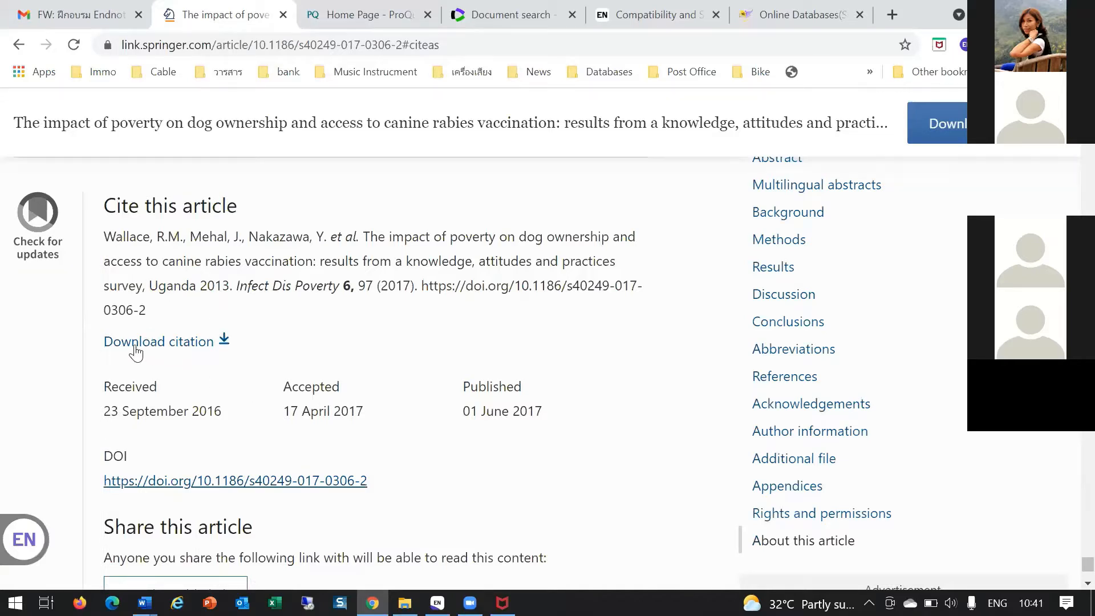
left_click_drag(101, 345, 212, 371)
left_click(216, 373)
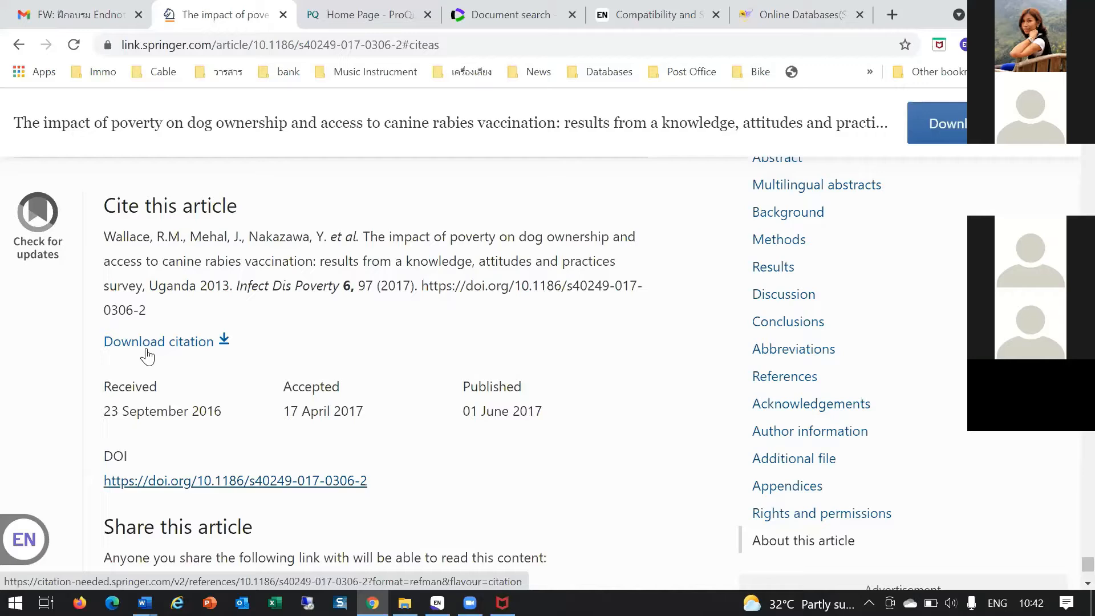
left_click(201, 349)
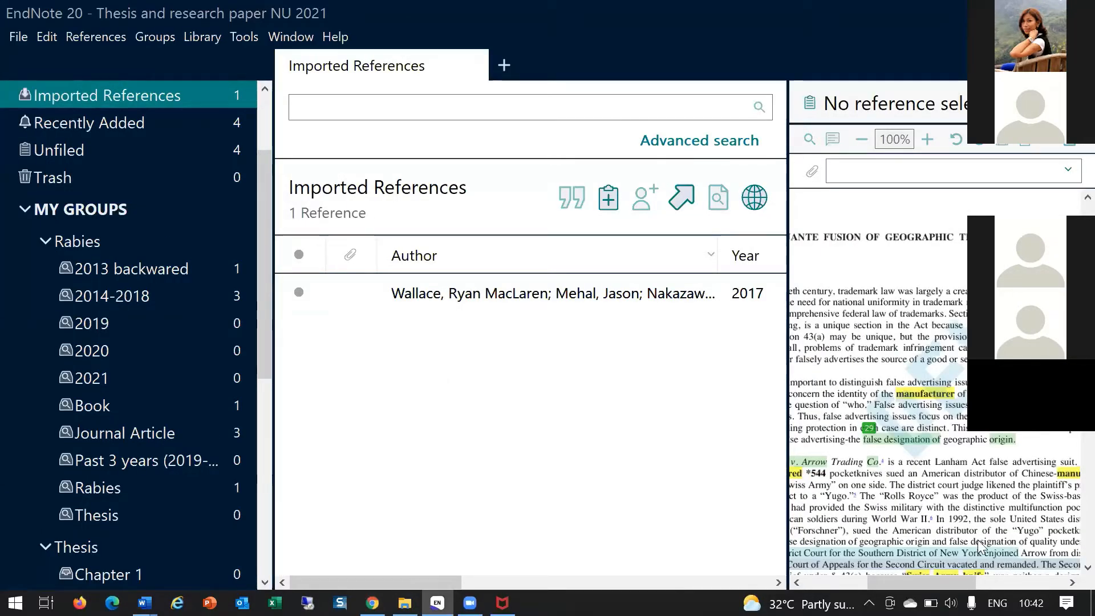
Select the imported 2017 article reference in EndNote and review its summary and editable fields, including reference type, title and journal
key("alt+Tab")
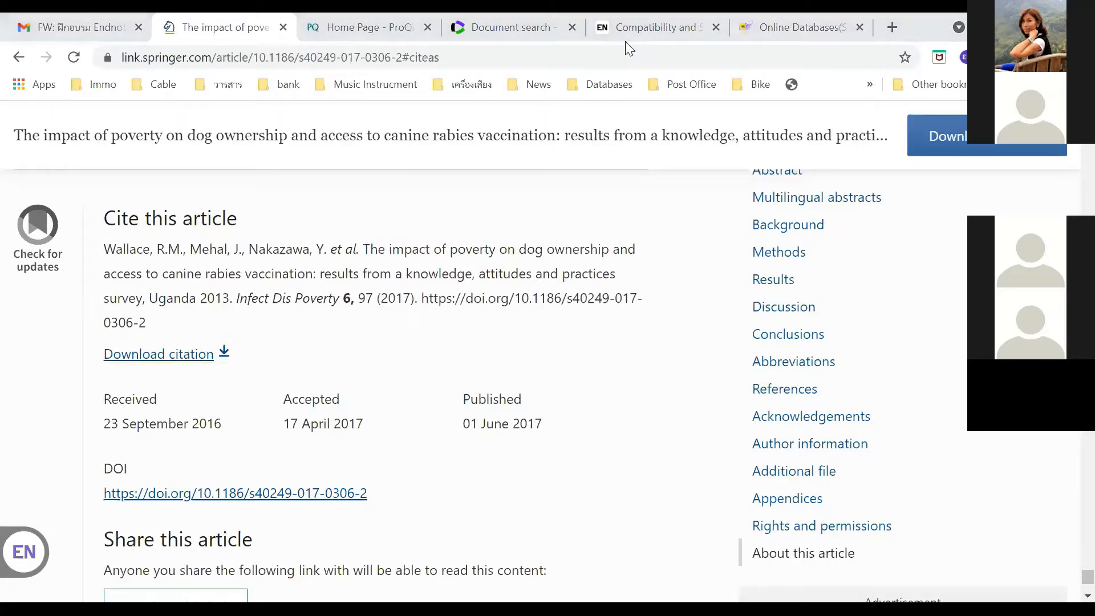
key("alt+Tab")
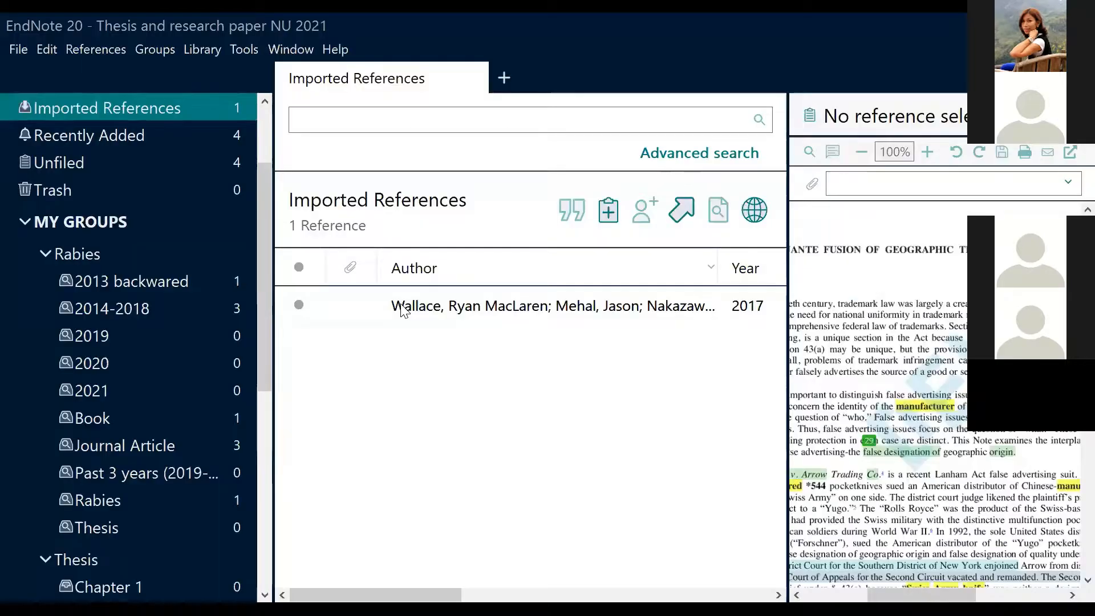
left_click(403, 308)
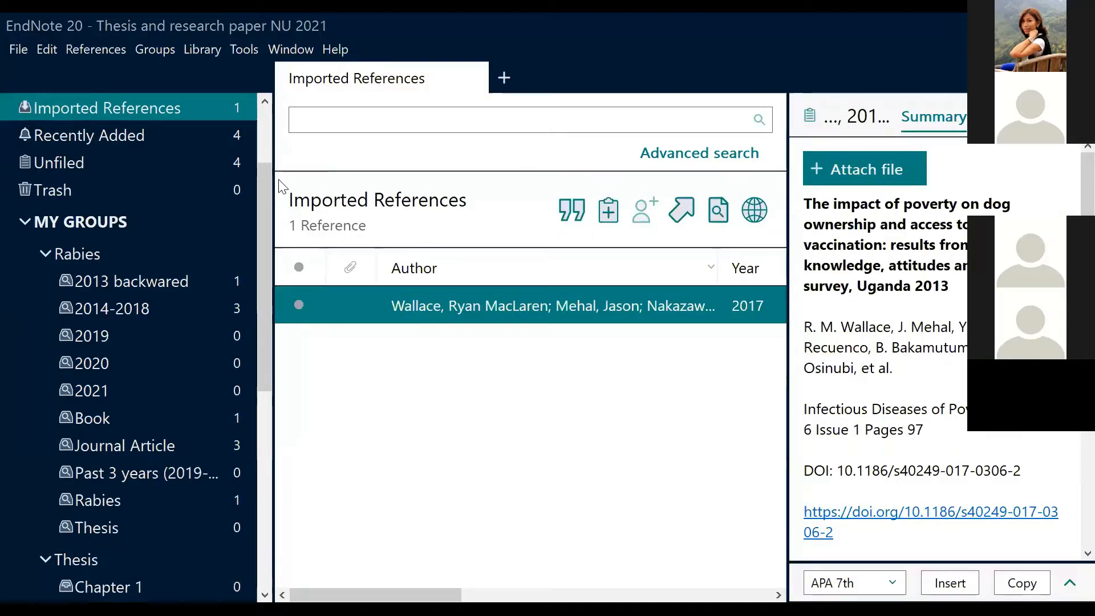
scroll(201, 276, "up", 2)
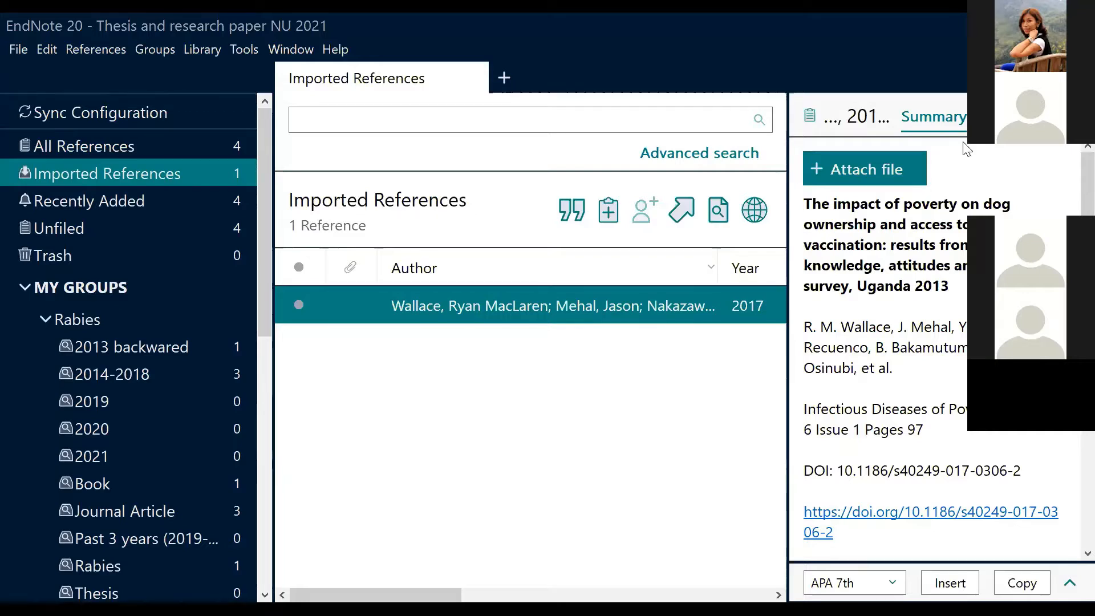
left_click(1000, 117)
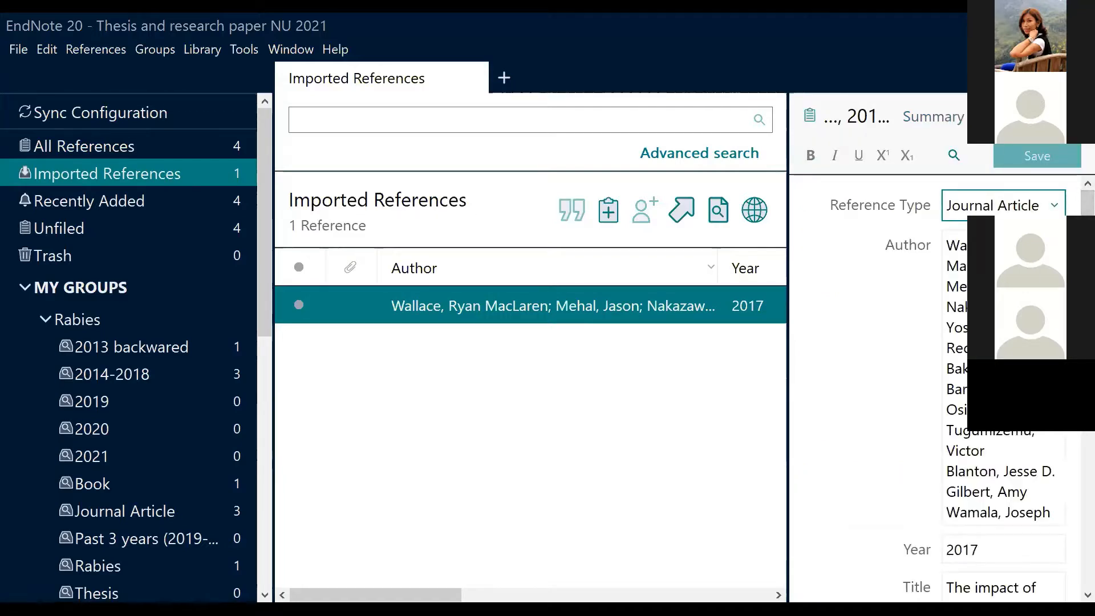
scroll(935, 388, "down", 5)
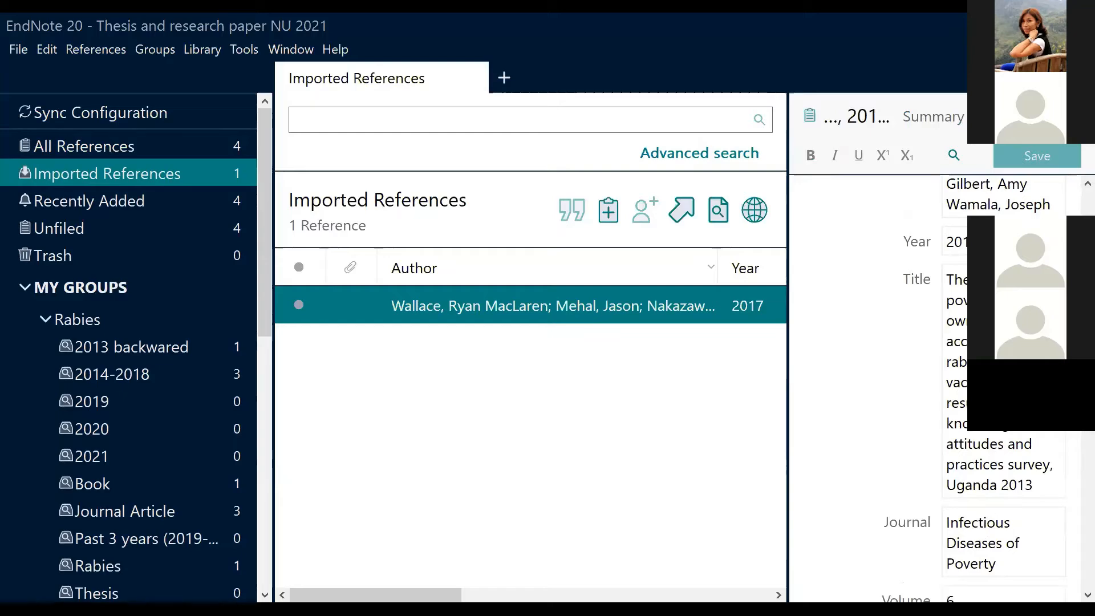
Look through the remaining fields of the imported reference, from volume and pages down to the abstract
scroll(935, 388, "down", 6)
scroll(936, 388, "down", 6)
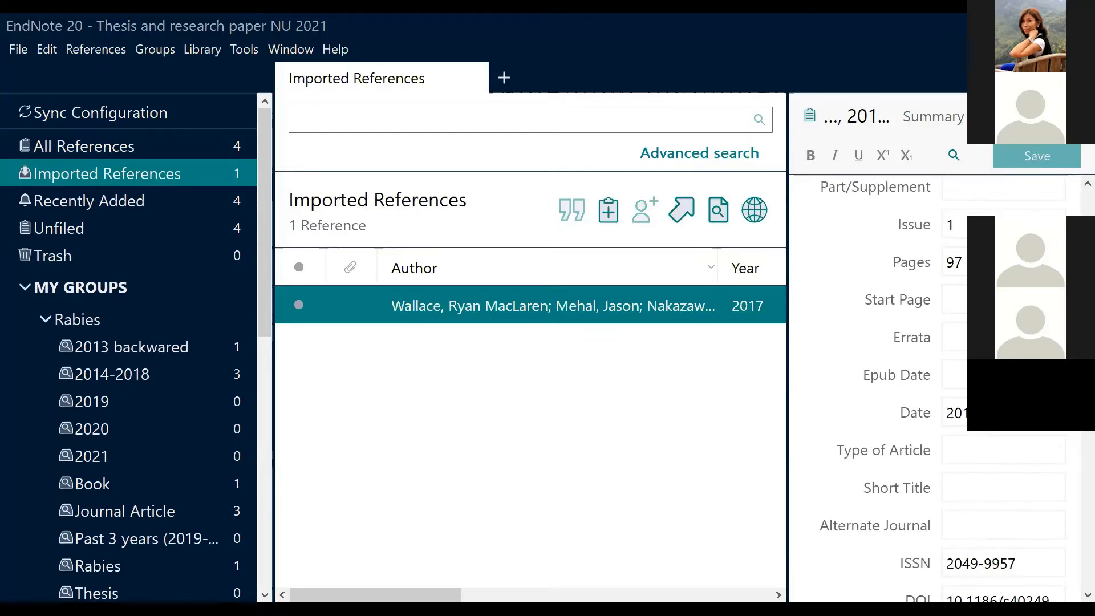
scroll(936, 388, "down", 5)
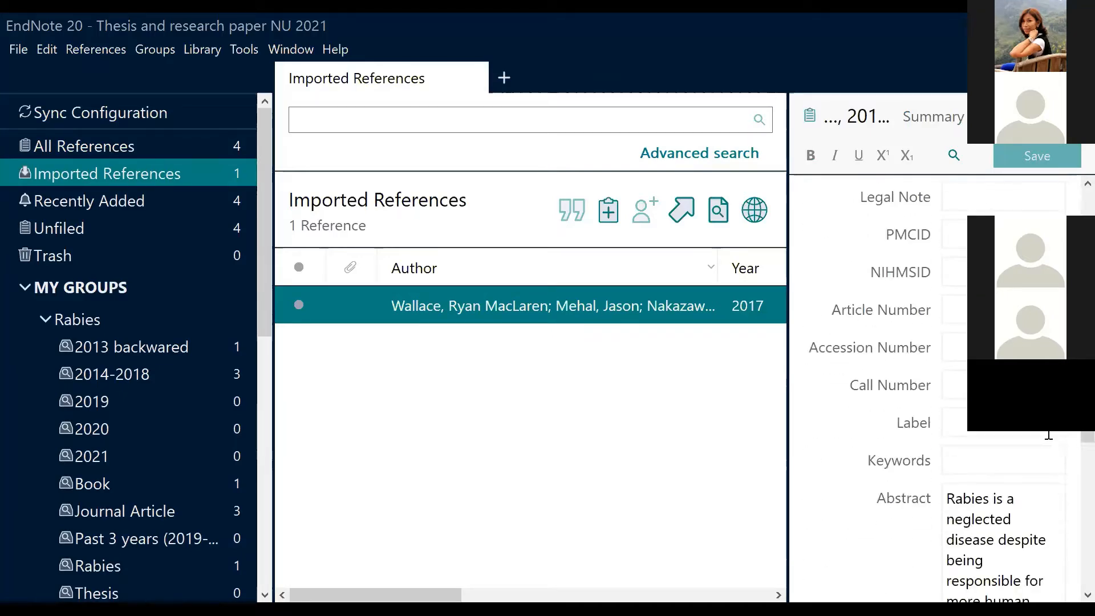
scroll(1072, 455, "down", 4)
left_click_drag(1071, 454, 1087, 210)
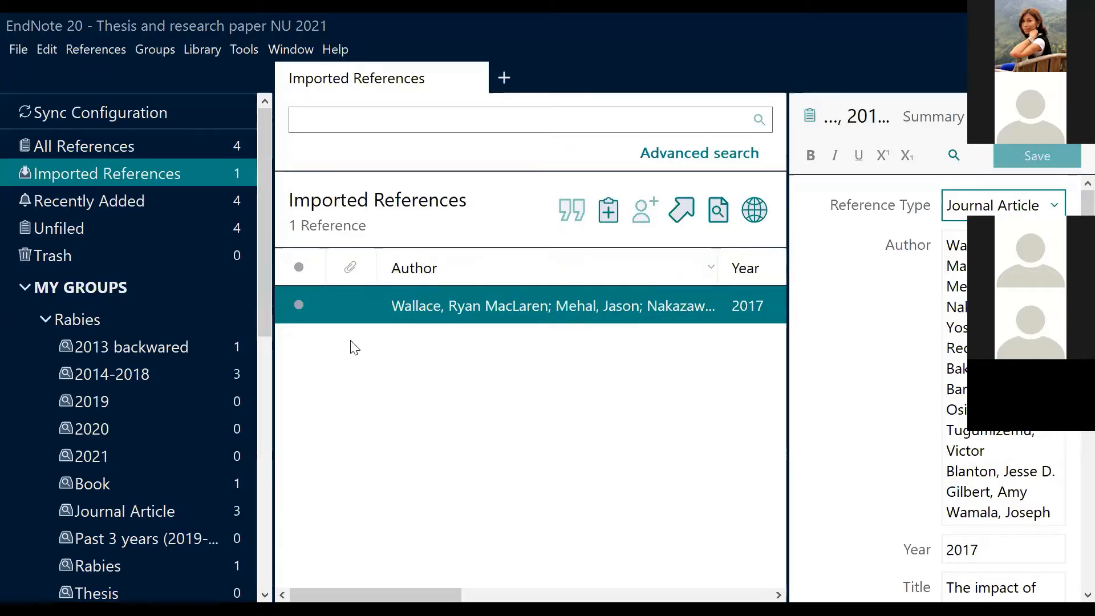
Find the full text of the imported 2017 reference and check the Found PDF group
right_click(336, 314)
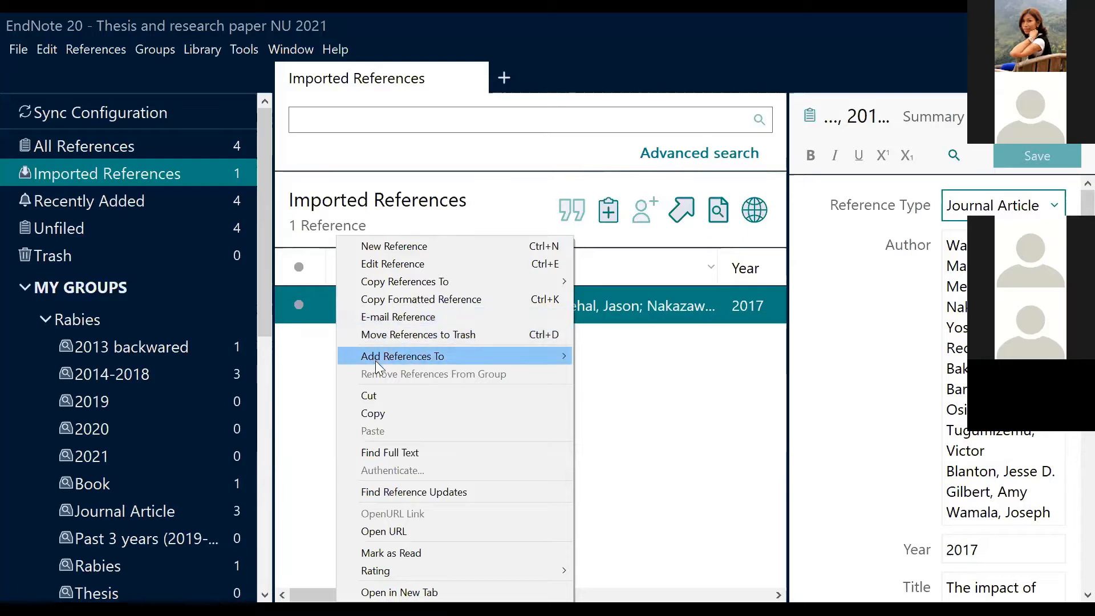
left_click(391, 453)
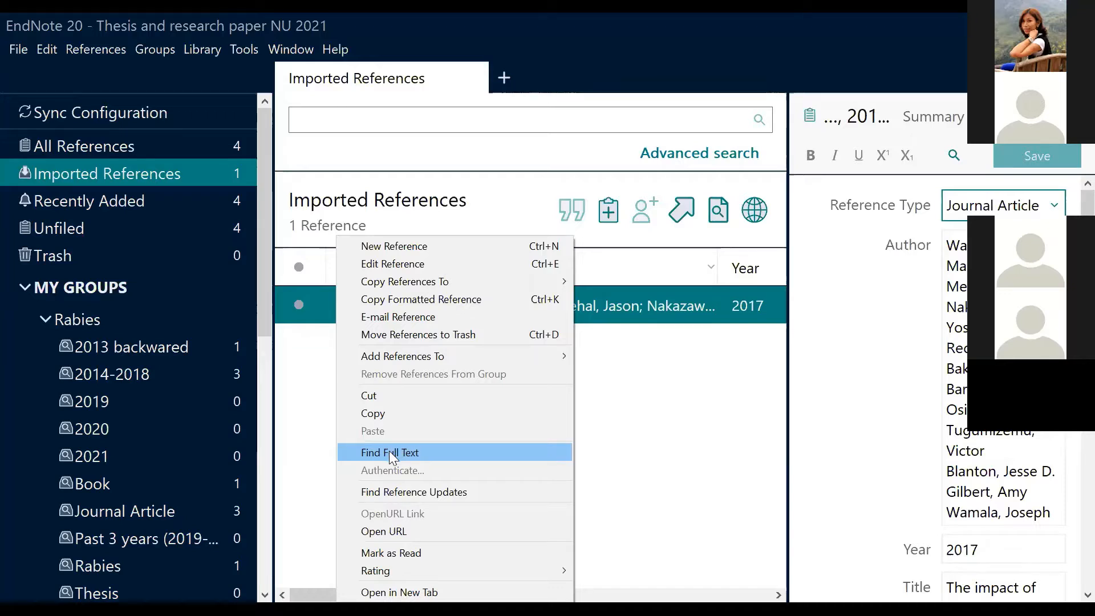
left_click(390, 456)
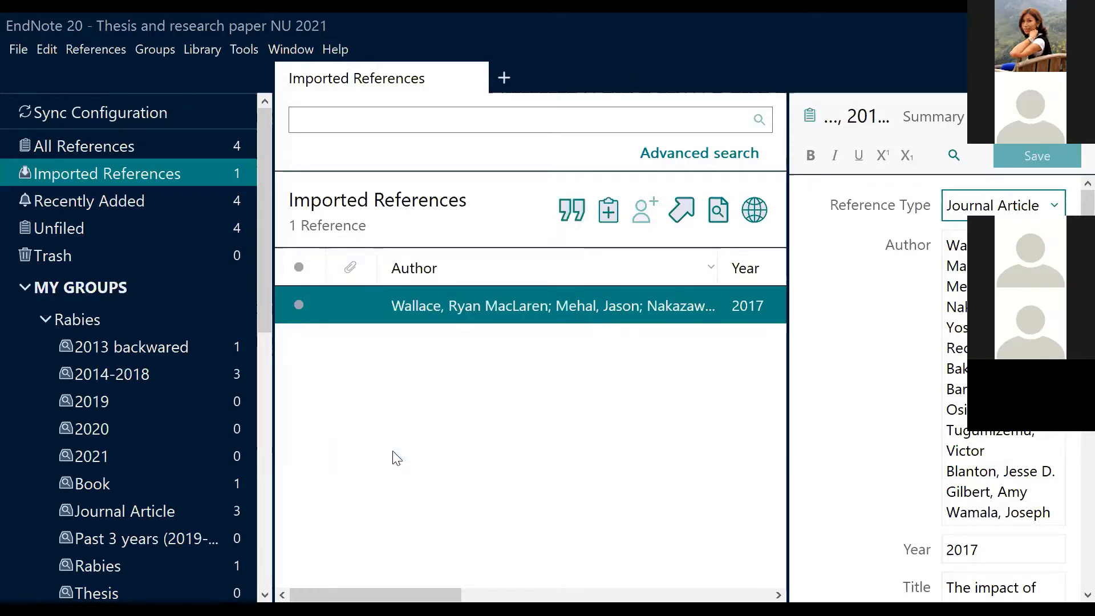
left_click_drag(268, 273, 215, 553)
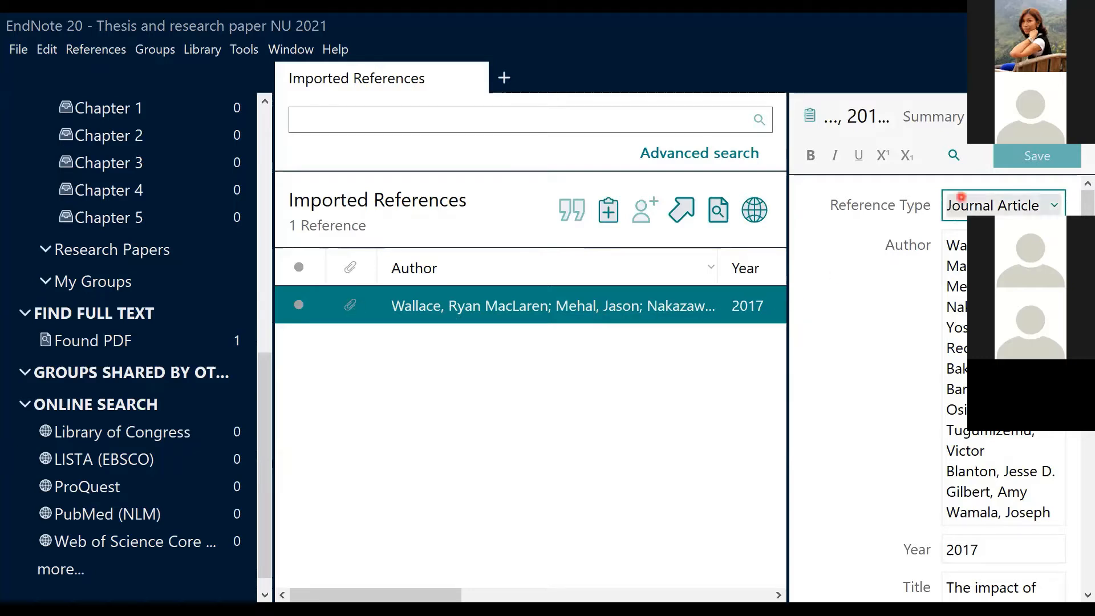
View the reference's attached PDF, open it in its own maximized window and enlarge it to 150%
left_click(1031, 116)
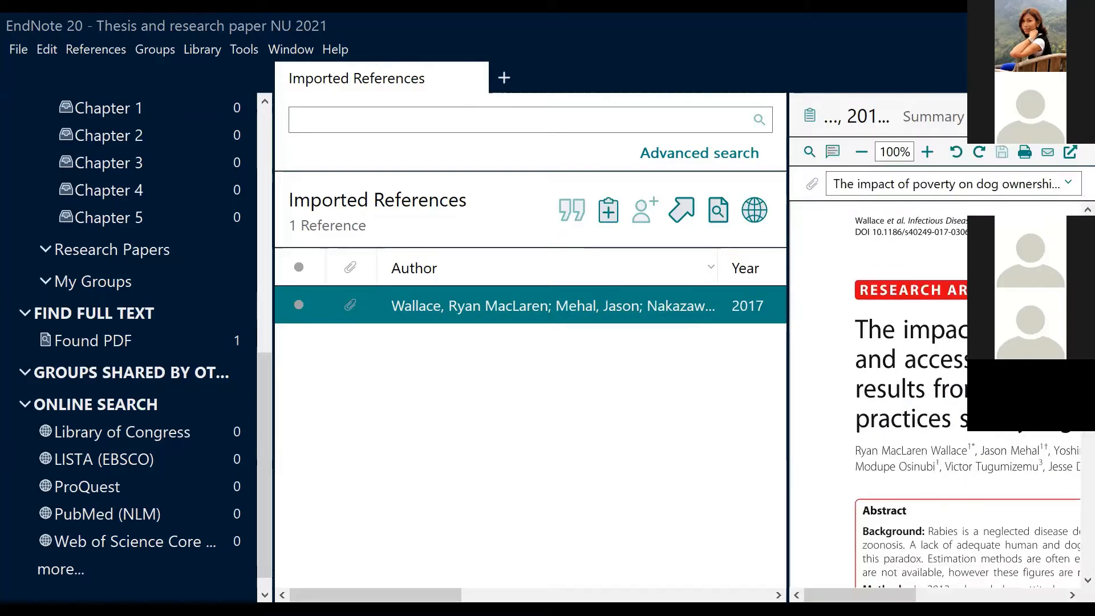
scroll(993, 570, "right", 5)
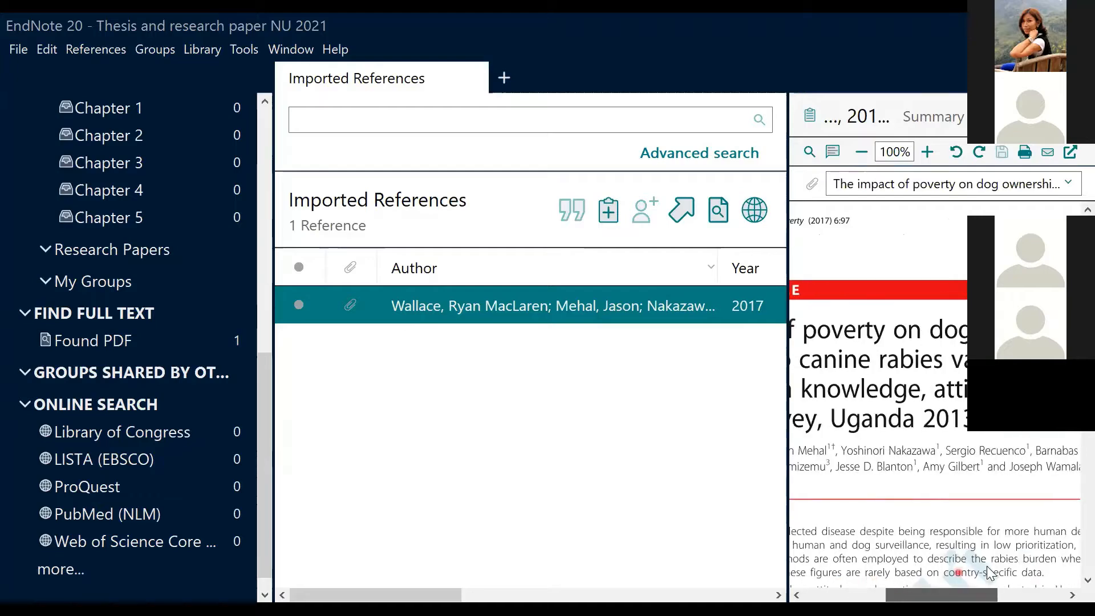
scroll(992, 570, "left", 5)
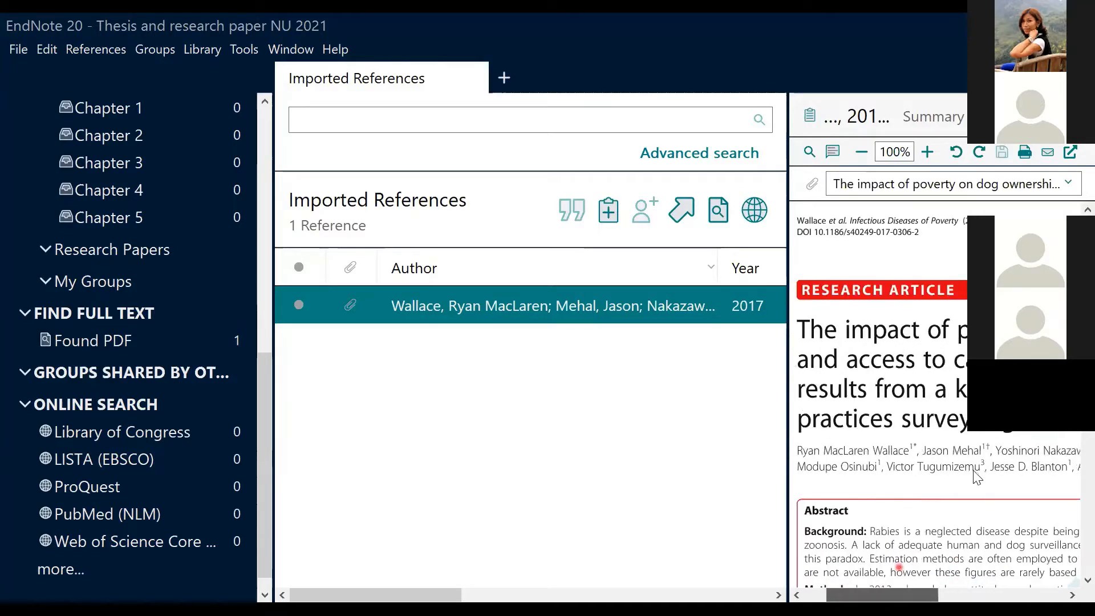
left_click(1071, 154)
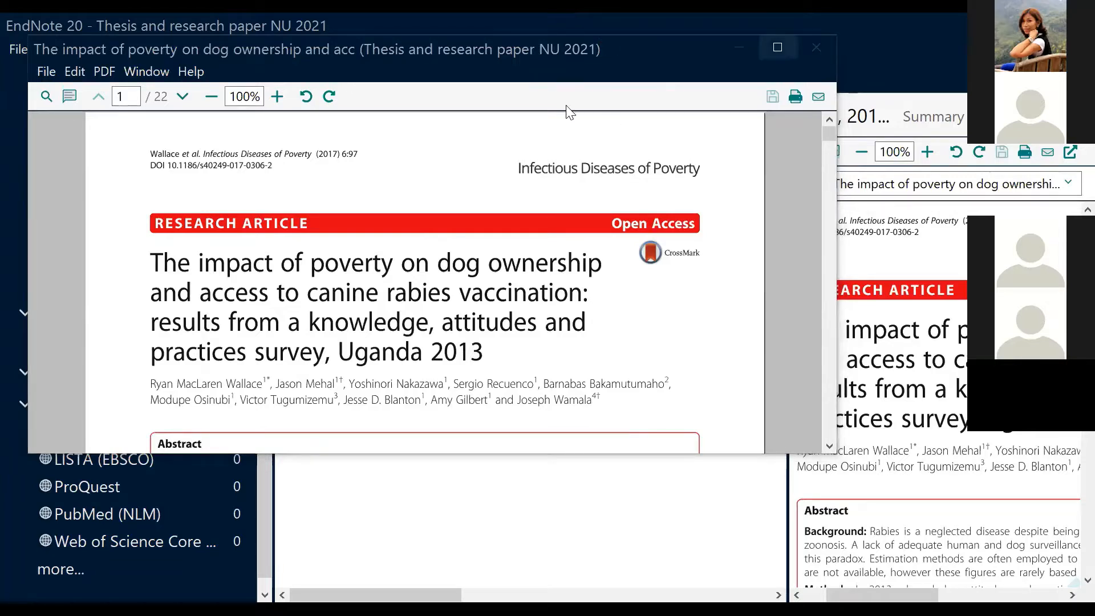
left_click(332, 71)
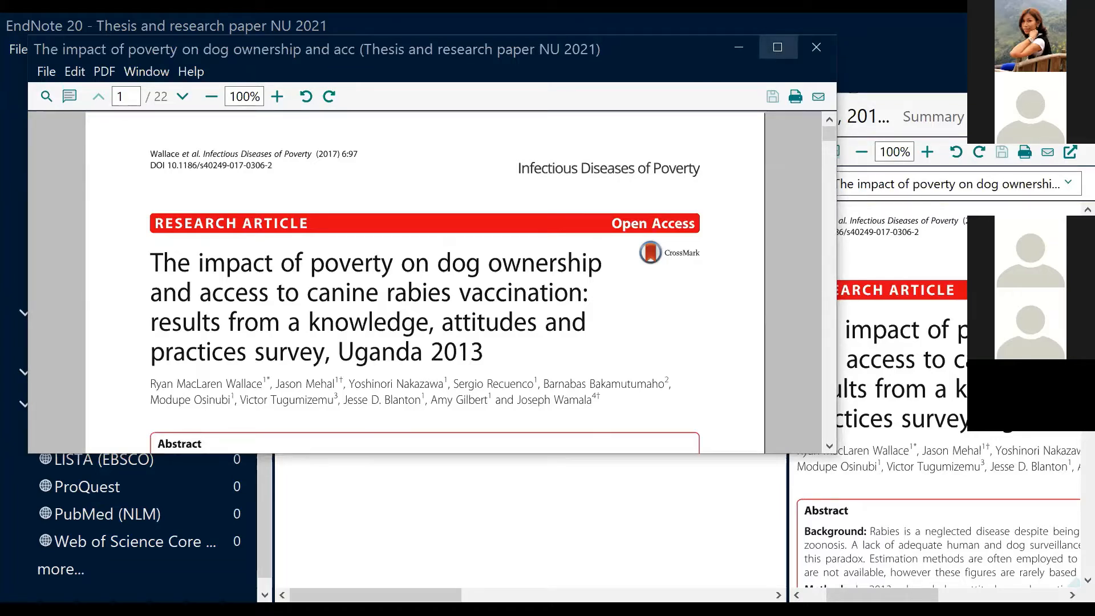
left_click(778, 47)
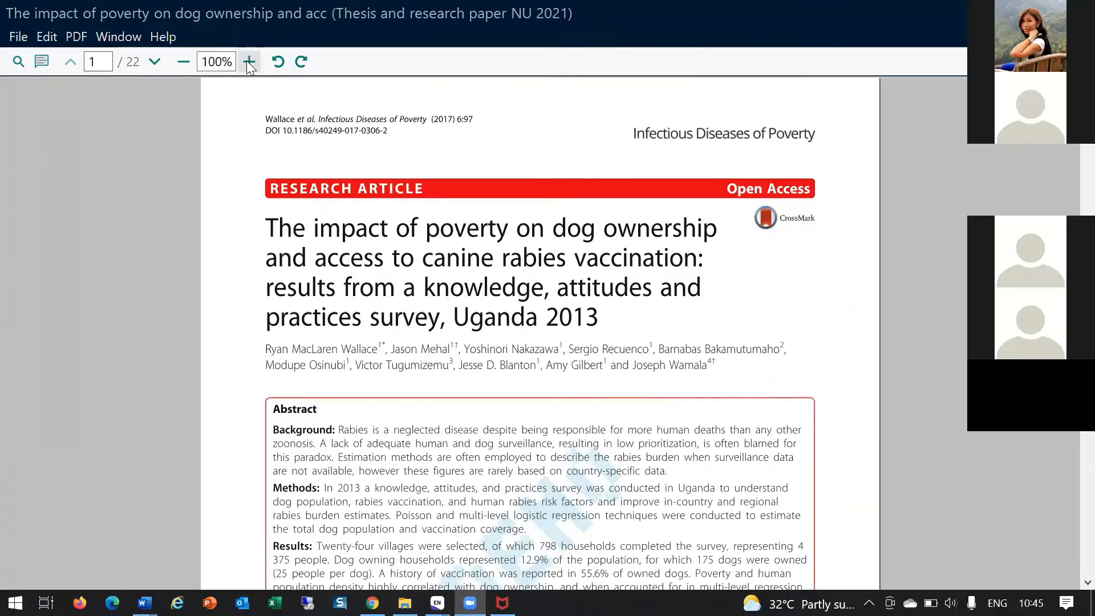
left_click(249, 62)
left_click(251, 64)
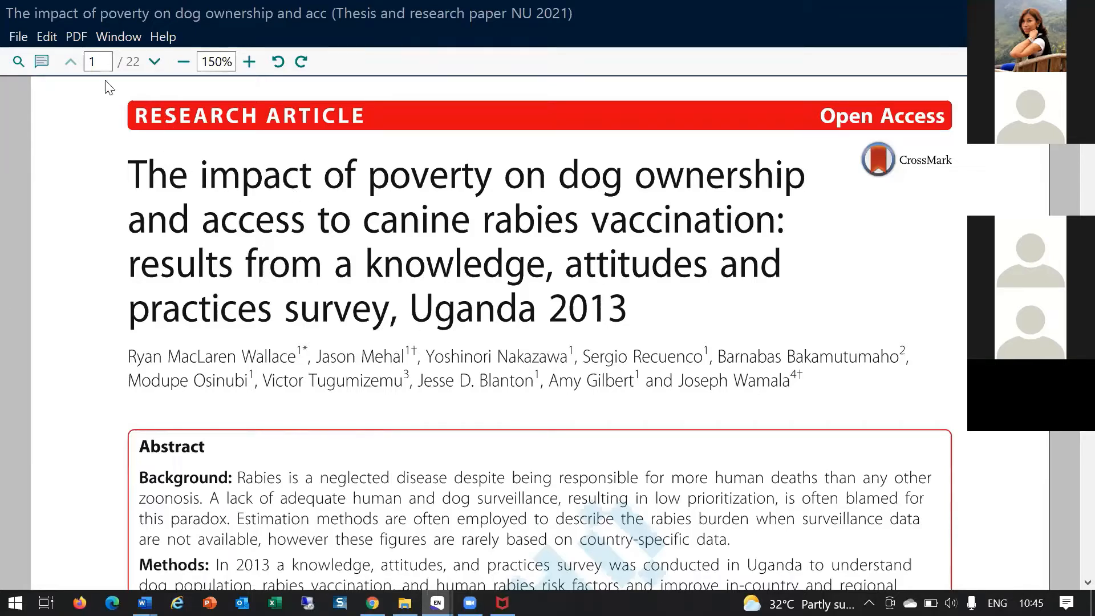
Search the PDF for "Rabies" and step through the matches from the title into the abstract's Methods section
left_click(17, 64)
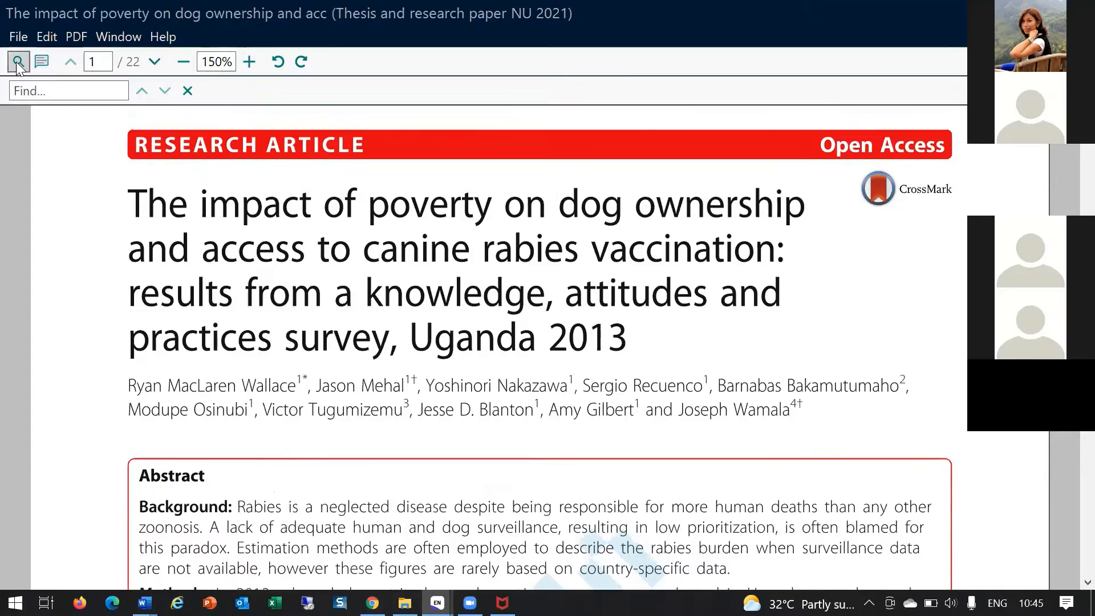
left_click(18, 89)
type("Rabies")
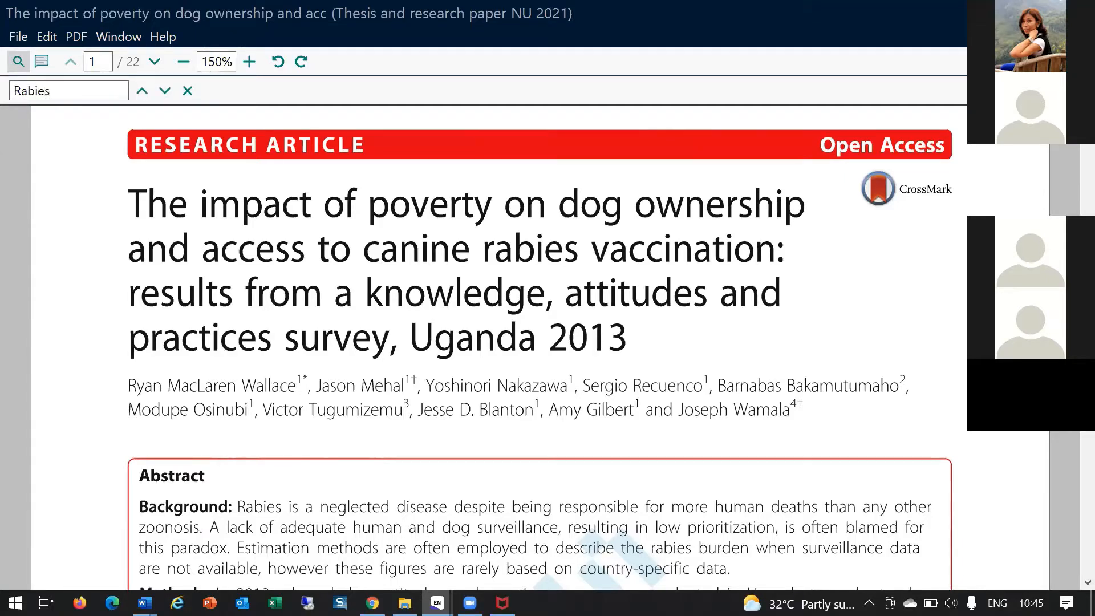
key("Return")
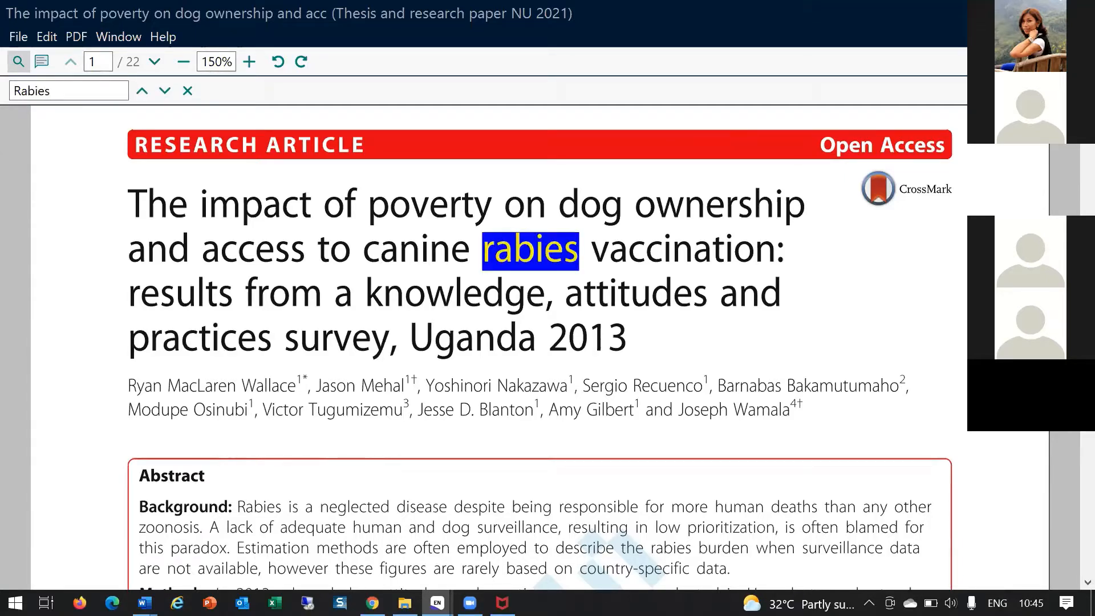
left_click(165, 92)
left_click(164, 92)
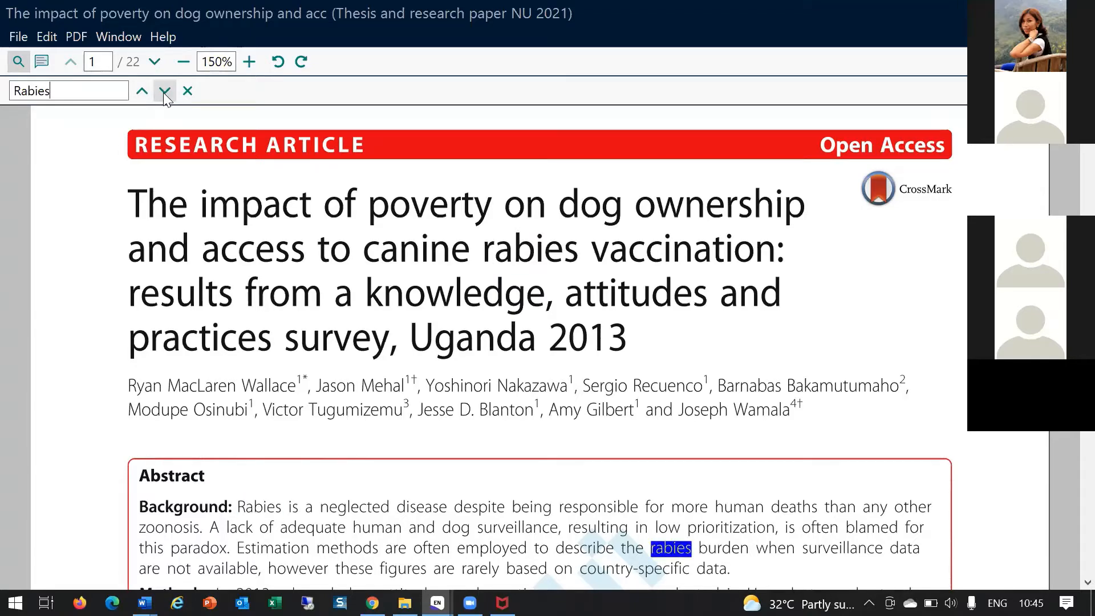
left_click(164, 91)
left_click(165, 92)
left_click(164, 92)
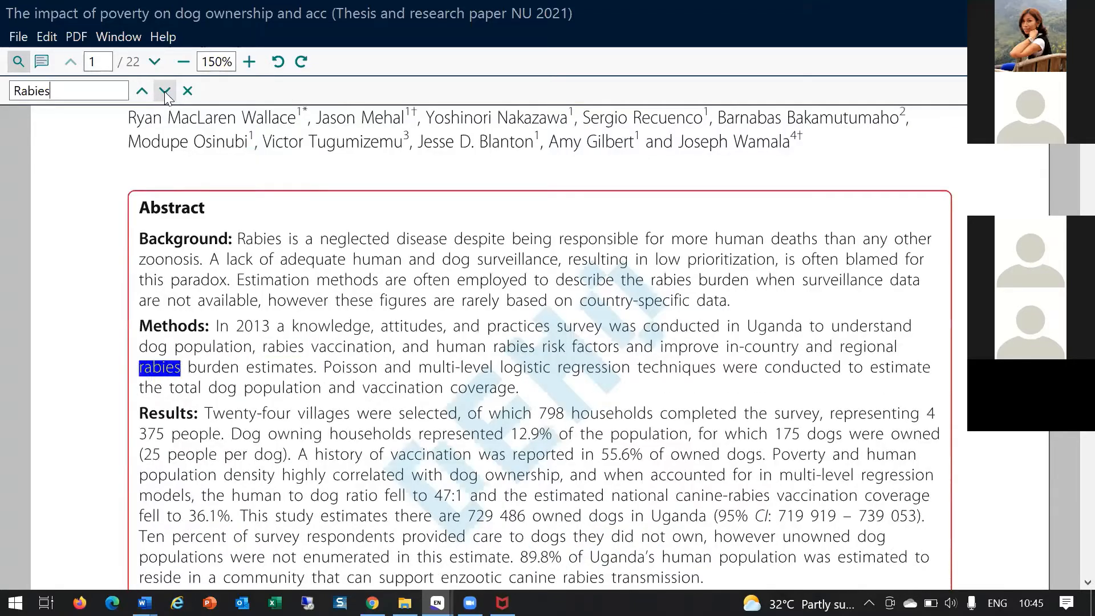
Highlight the whole Background paragraph of the abstract, from "Rabies is a neglected disease" to "country-specific data"
left_click(236, 236)
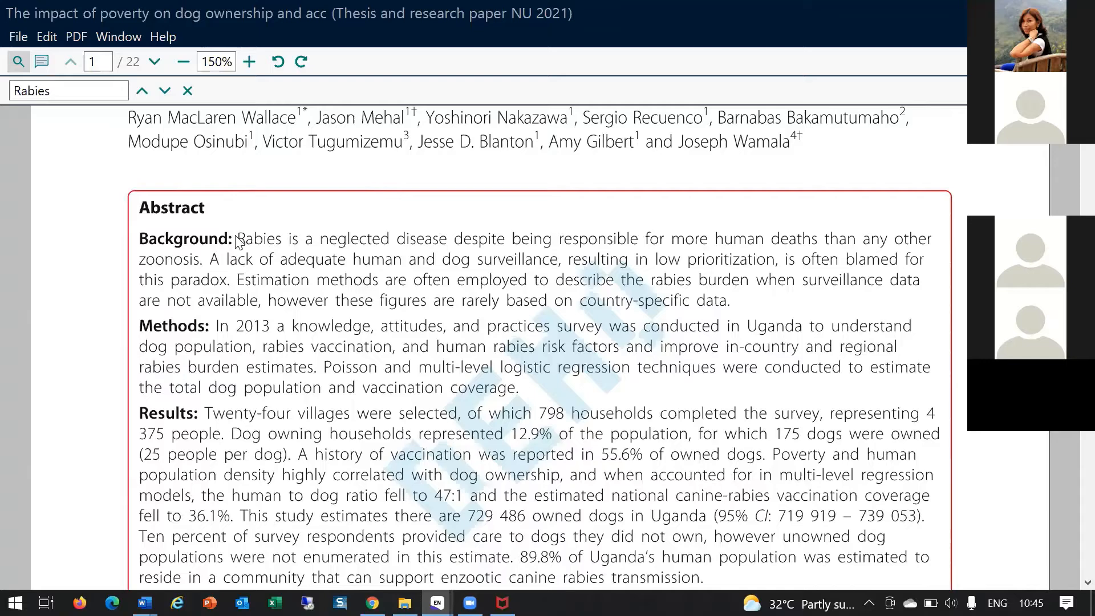
left_click_drag(236, 239, 820, 303)
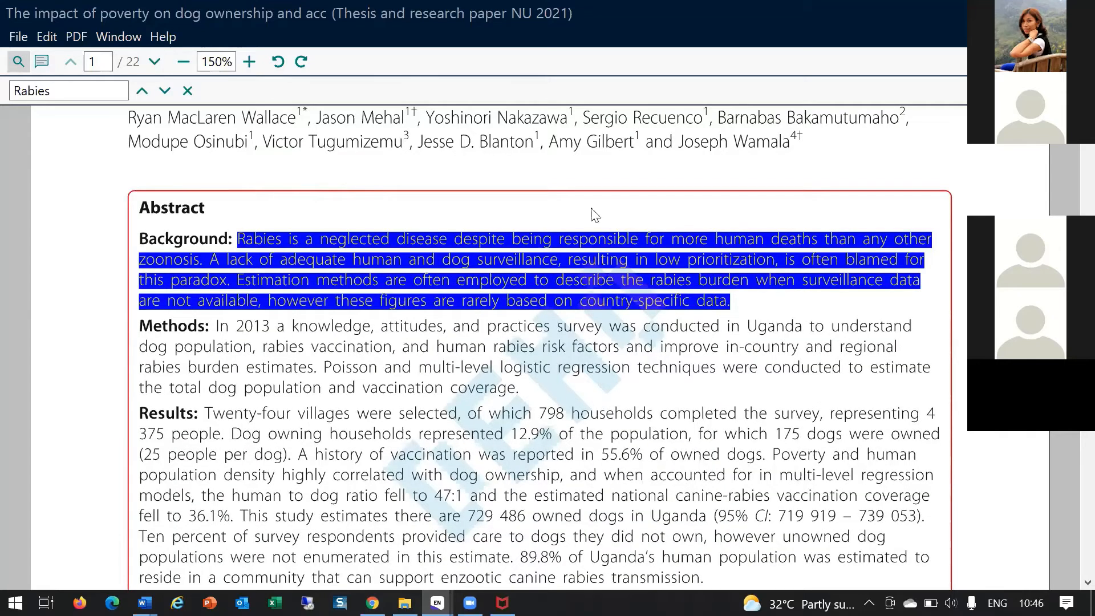
left_click(41, 62)
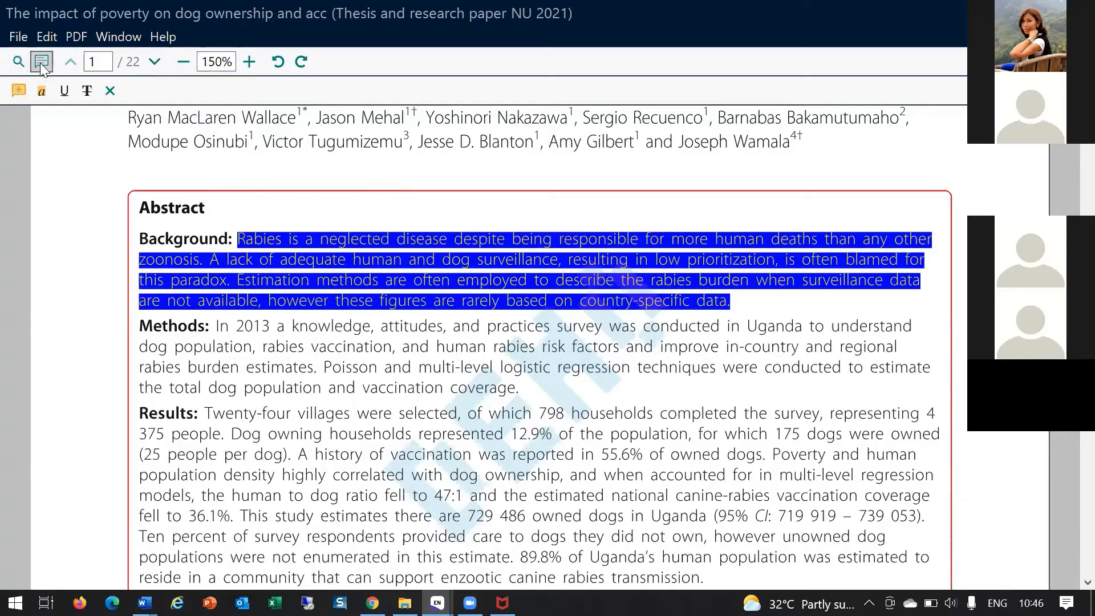
left_click(41, 90)
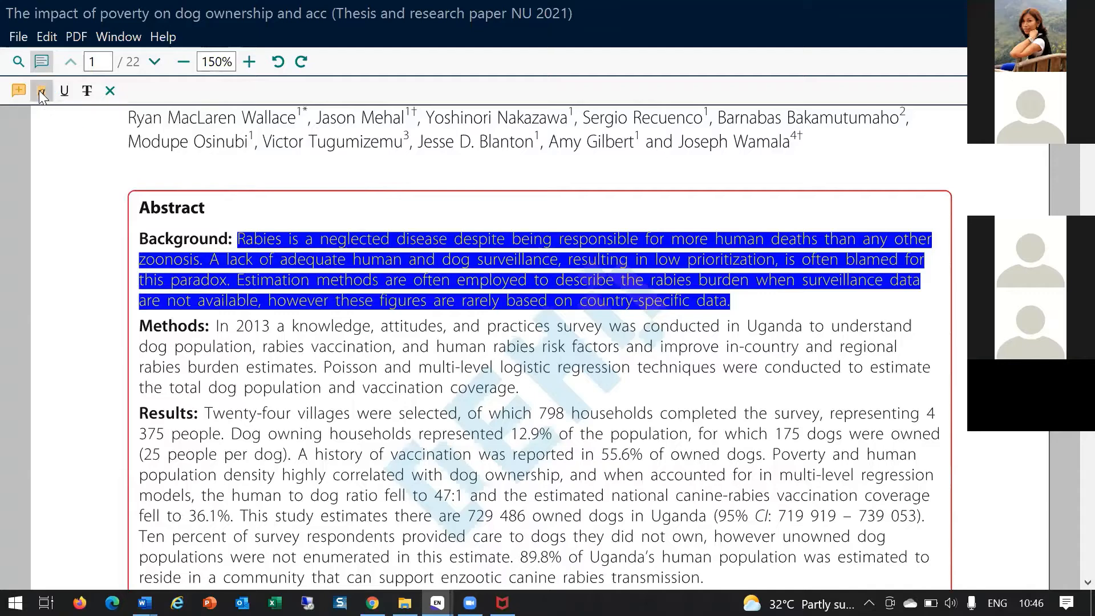
left_click(457, 295)
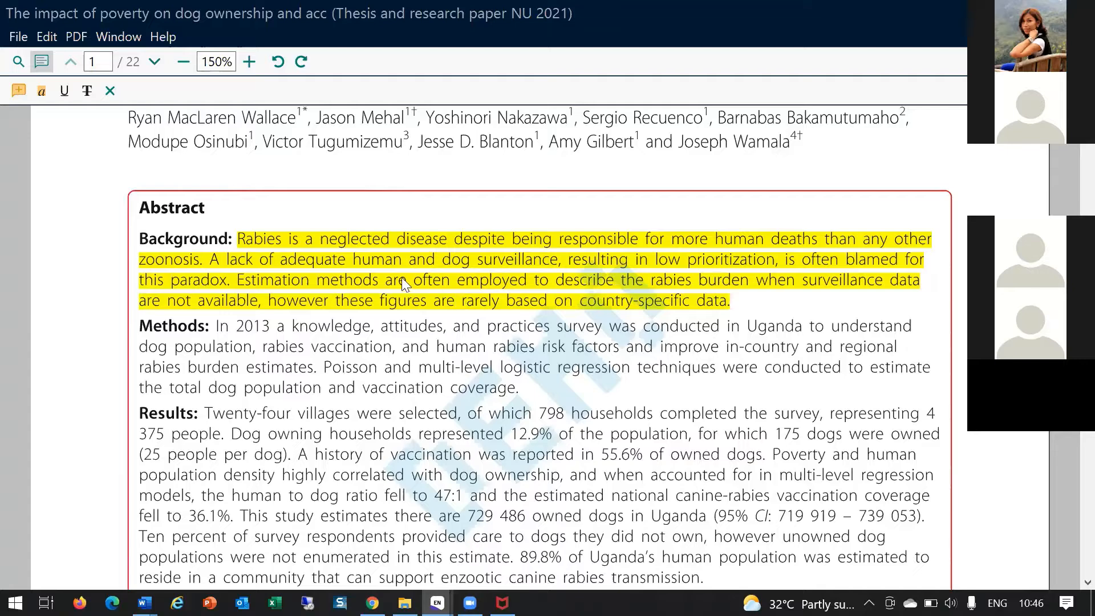
Add a sticky note just above the Abstract heading reading "Definition of rabies will be cited in my cahpter 2 page 1" and close it
left_click(16, 92)
left_click(291, 222)
double_click(291, 191)
left_click_drag(165, 125, 572, 164)
left_click_drag(502, 190, 420, 189)
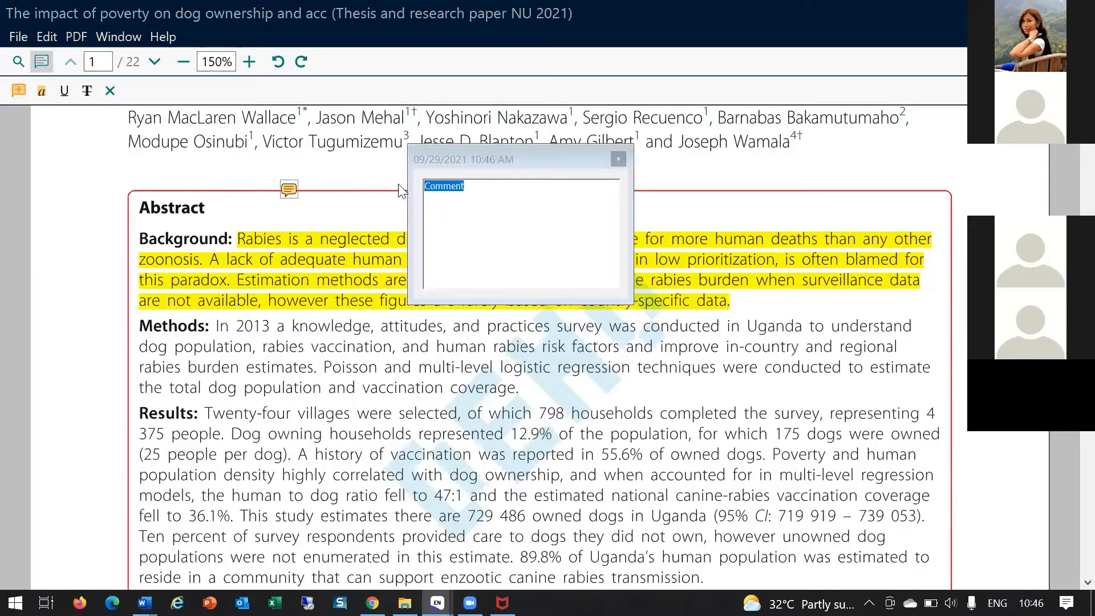
key("BackSpace")
type("Definition of rabies")
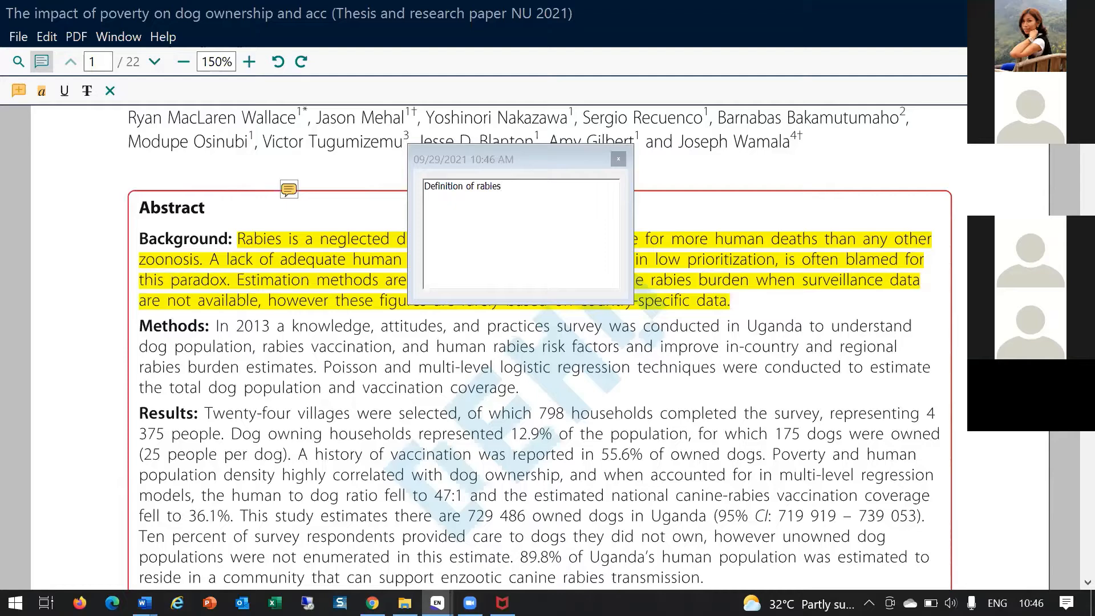
type(" will be cited in my cahpter 2")
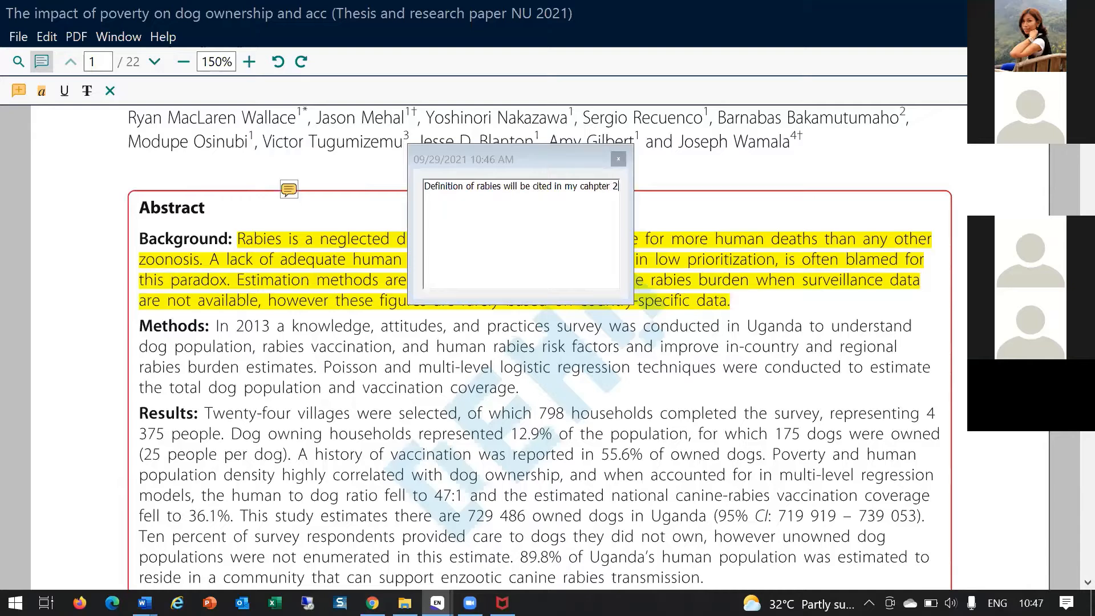
type(" page 1")
left_click(619, 160)
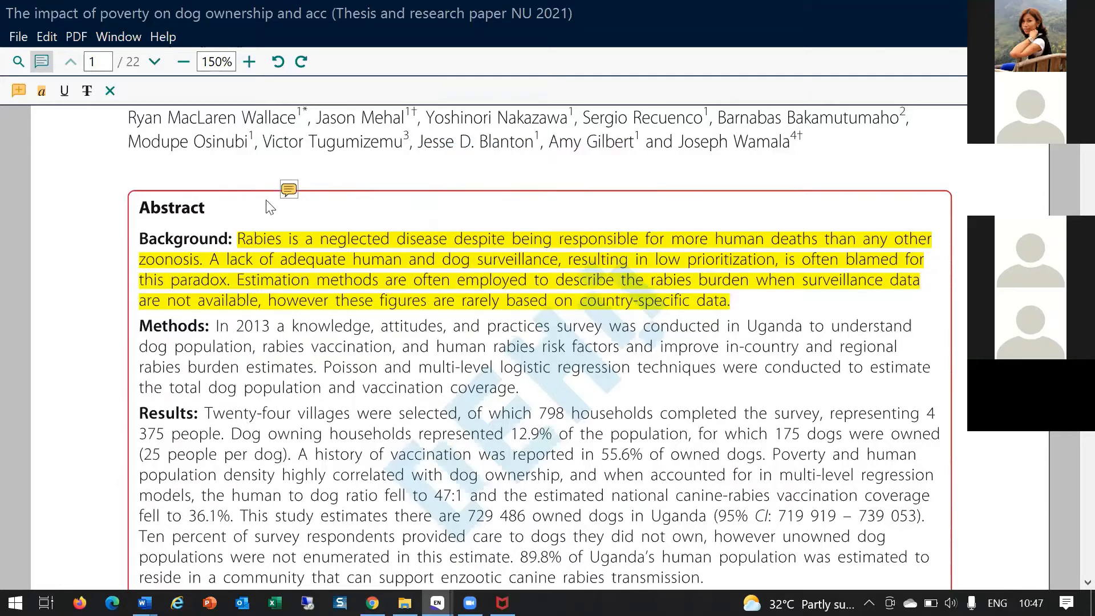
Reopen the sticky note above the abstract to read its comment, and close it again
double_click(290, 189)
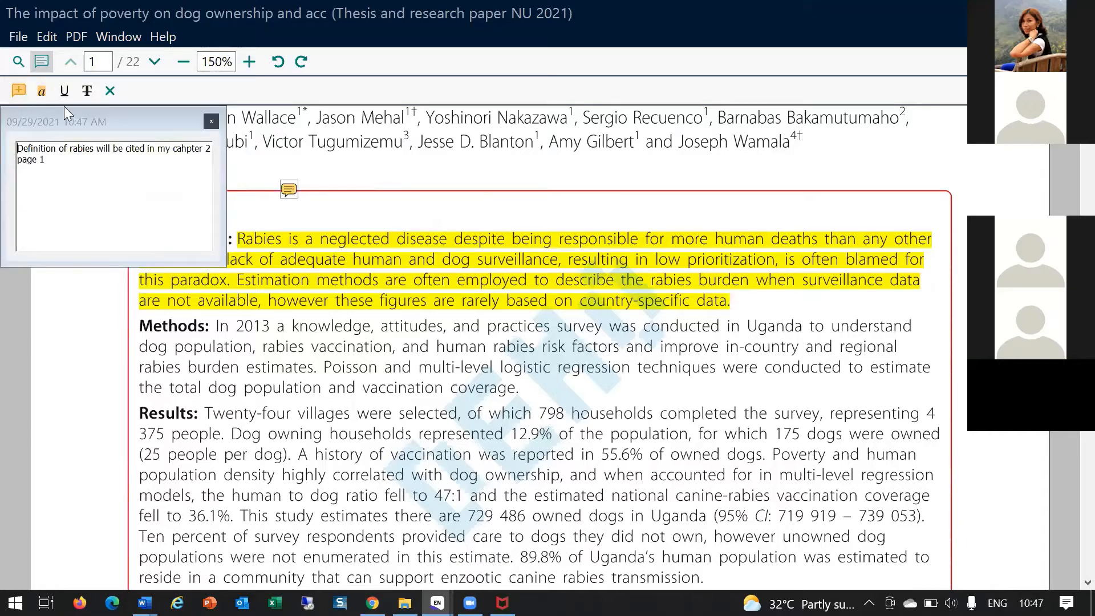
left_click_drag(69, 109, 302, 175)
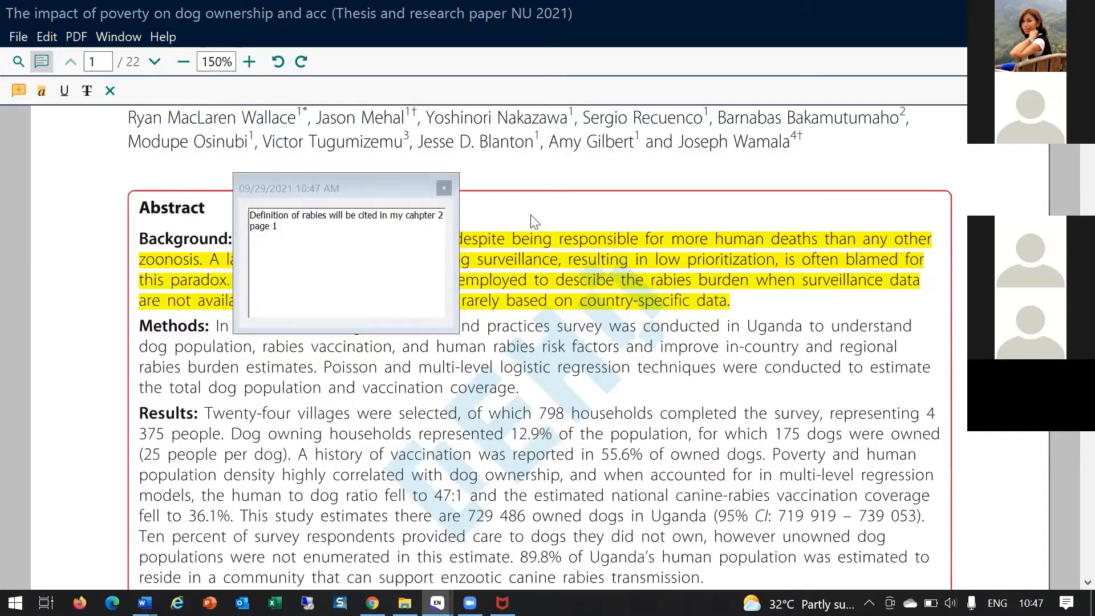
left_click(444, 188)
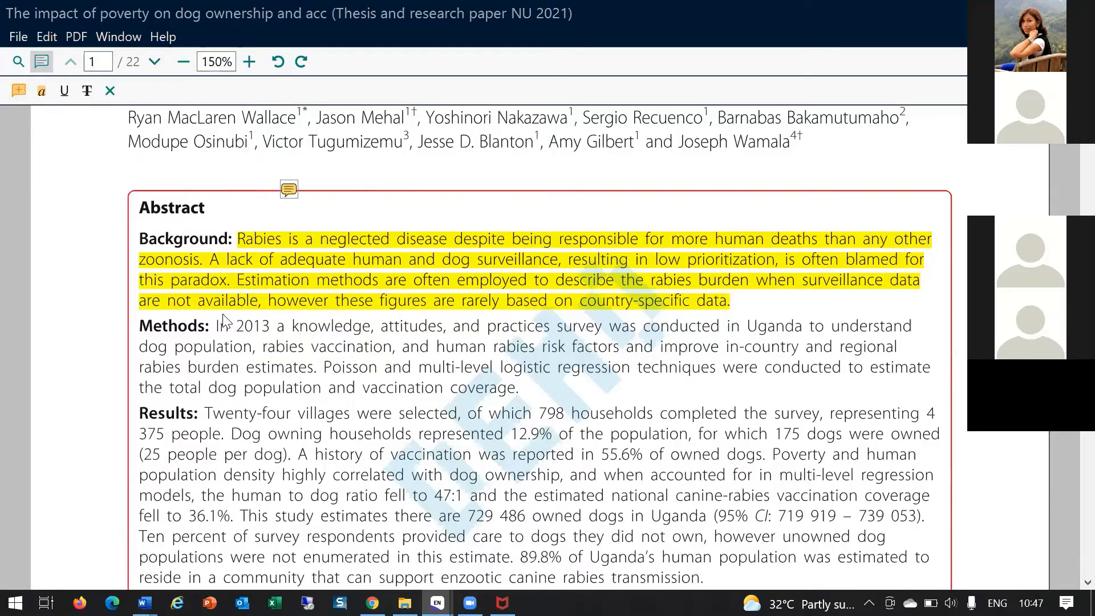
Strike through the abstract text from "2013 a knowledge" in Methods to "Twenty-four villages were selected" in Results
left_click_drag(236, 330, 478, 420)
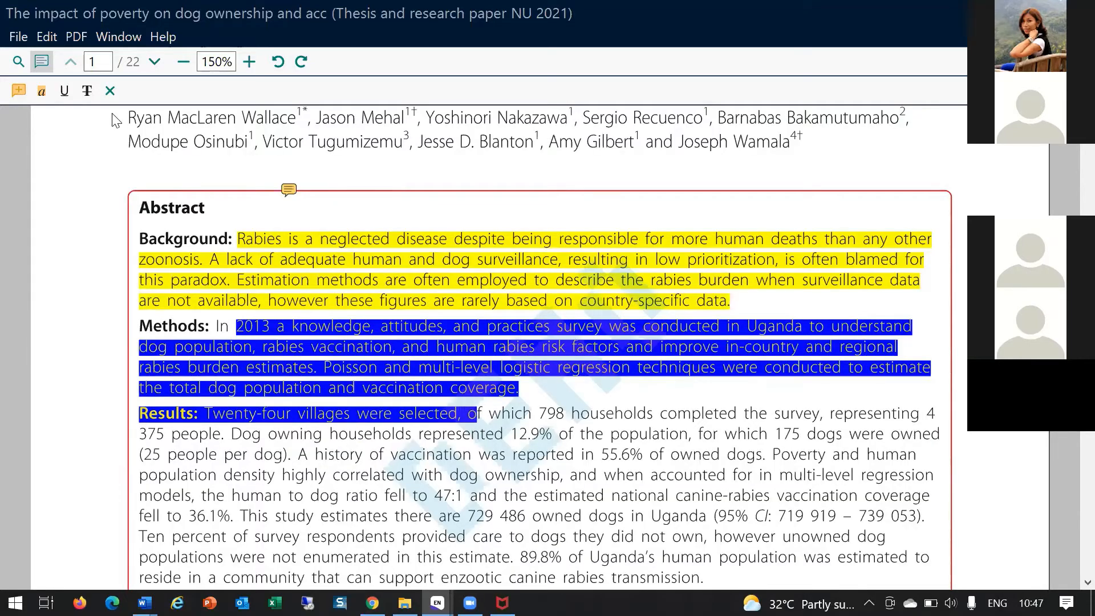
left_click(87, 91)
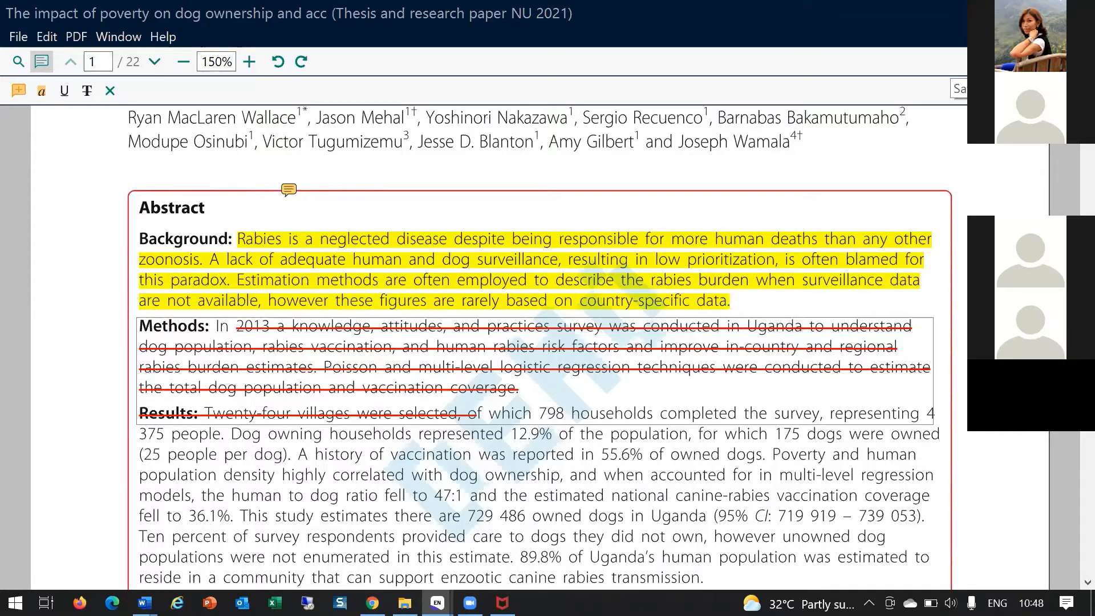
Save the annotated PDF, close its window and check the annotations in the library's PDF preview
left_click(1027, 61)
left_click(1078, 12)
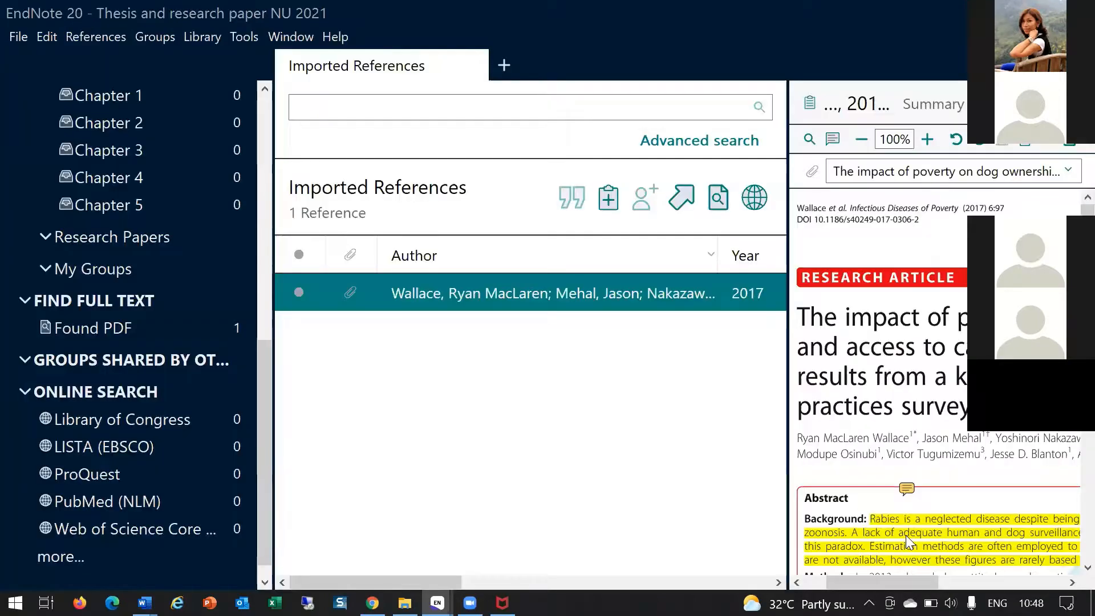
scroll(954, 429, "down", 1)
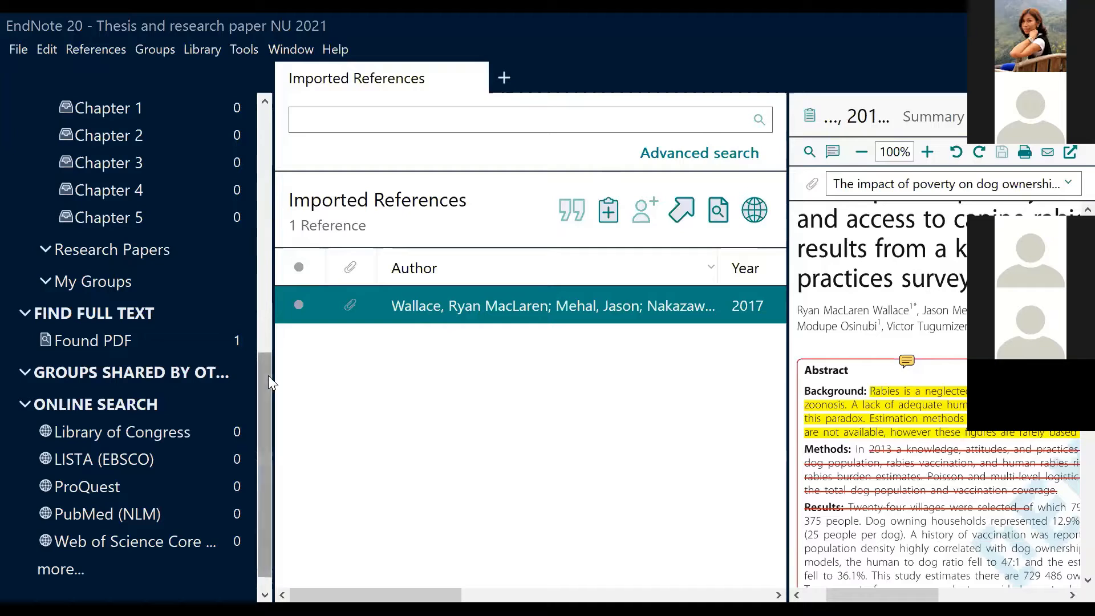
Add the imported 2017 reference on poverty and dog ownership to the Chapter 2 group under Thesis
left_click_drag(268, 375, 259, 287)
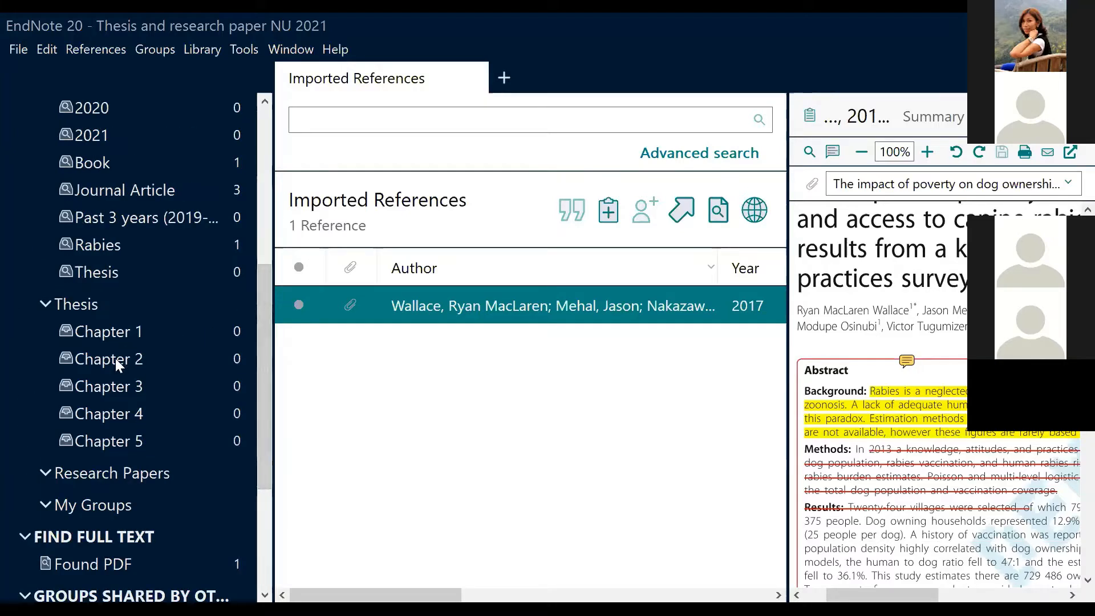
left_click_drag(420, 311, 125, 357)
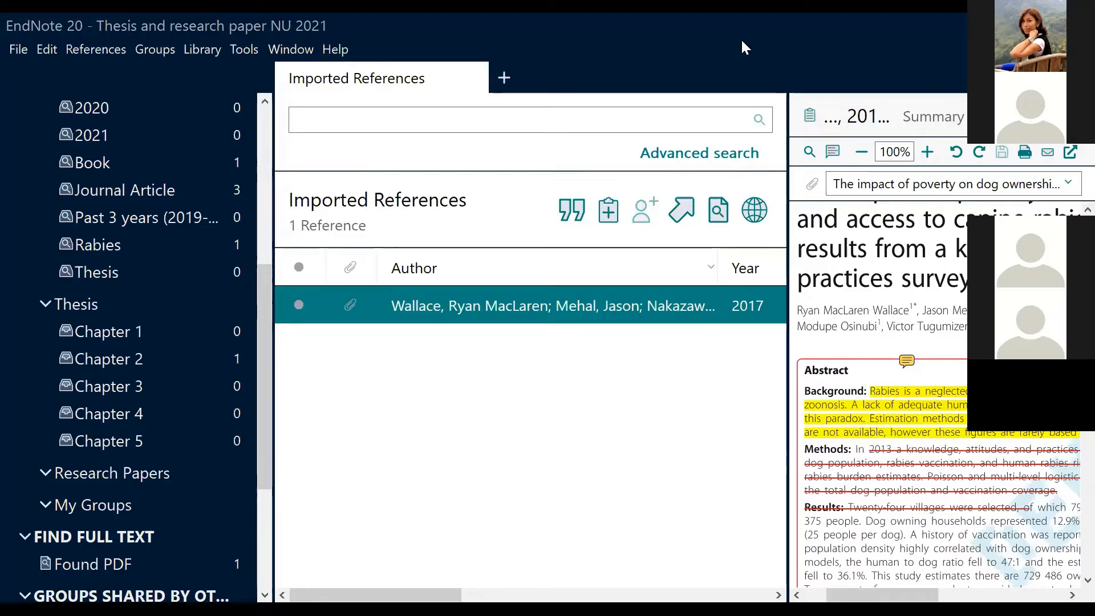
Switch to the browser and return from the article to the Springer Link results for "rabies AND (cat OR dog OR canine)"
key("alt+Tab")
scroll(449, 390, "up", 4)
scroll(450, 390, "up", 15)
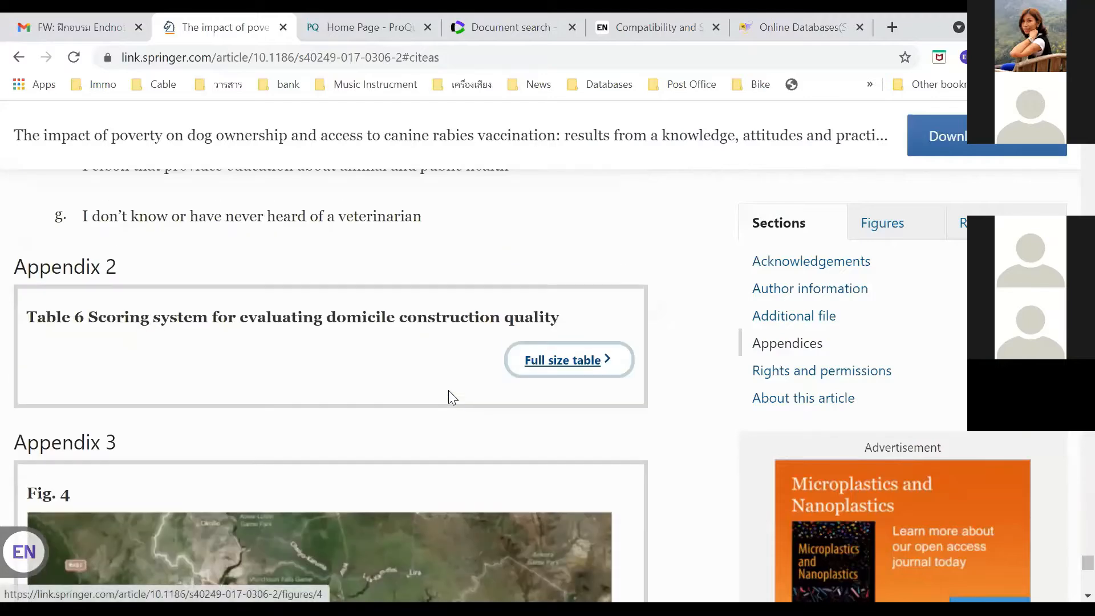
scroll(128, 253, "up", 5)
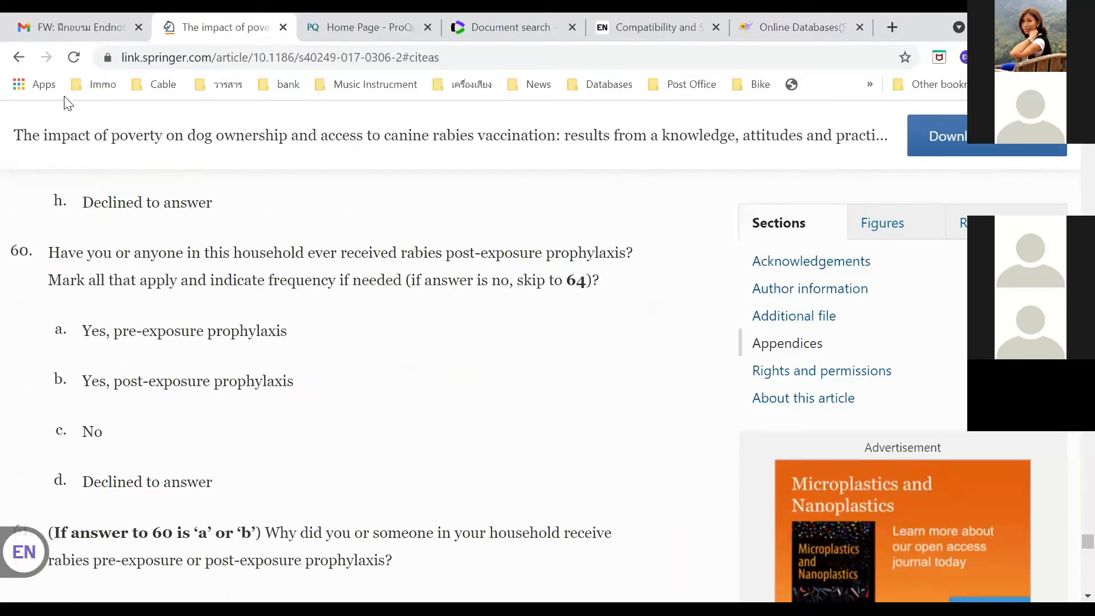
left_click(19, 58)
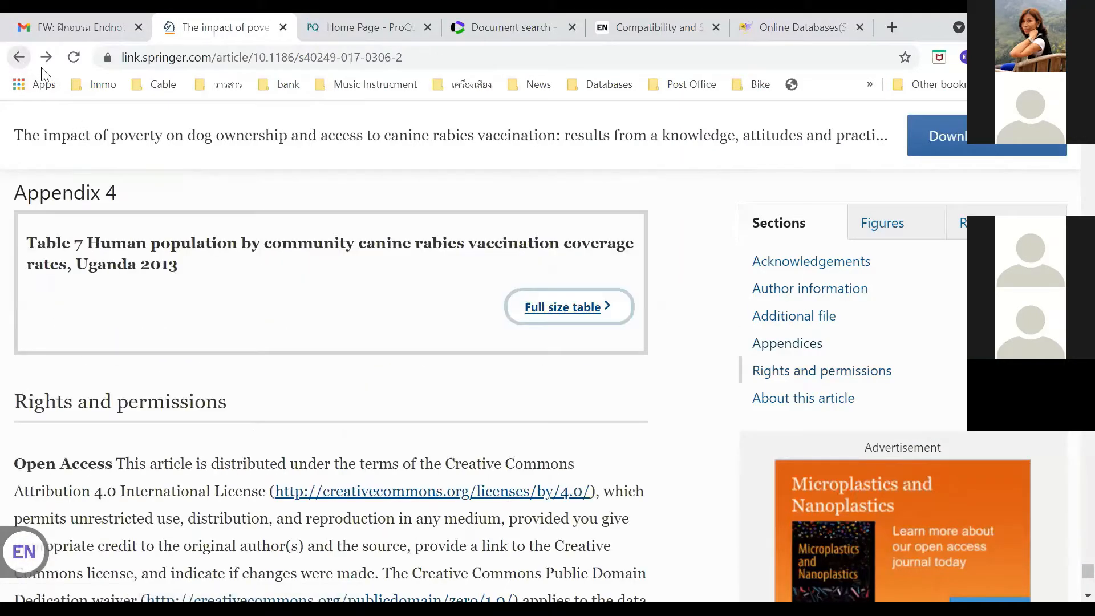
left_click(19, 58)
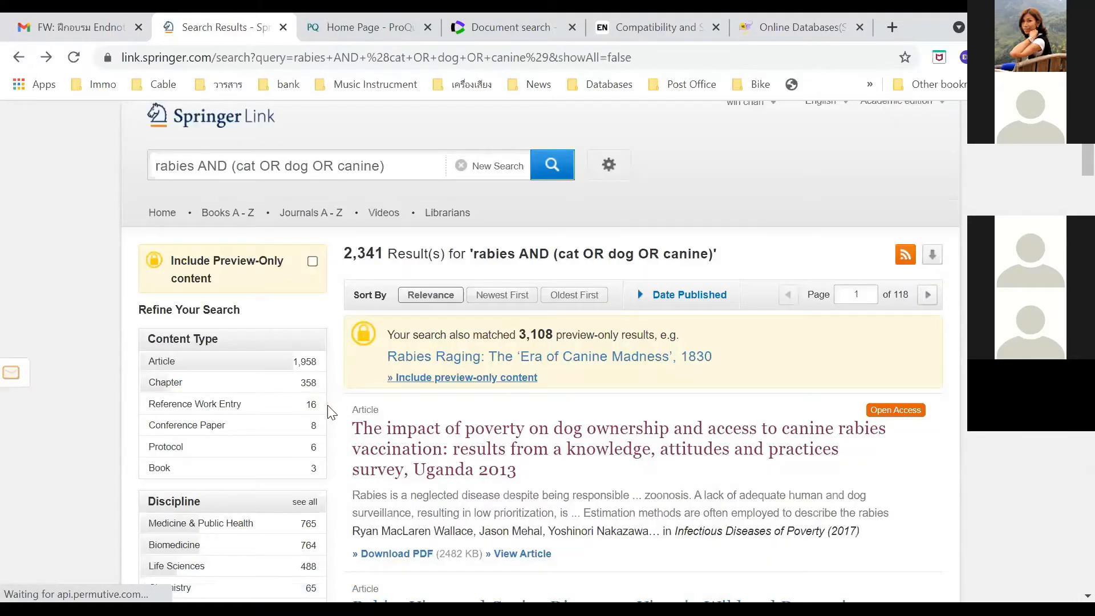
Limit the results to the Chapter content type and open "Rabies Prevention in Asia: Institutionalizing Implementation Capacities"
left_click(178, 384)
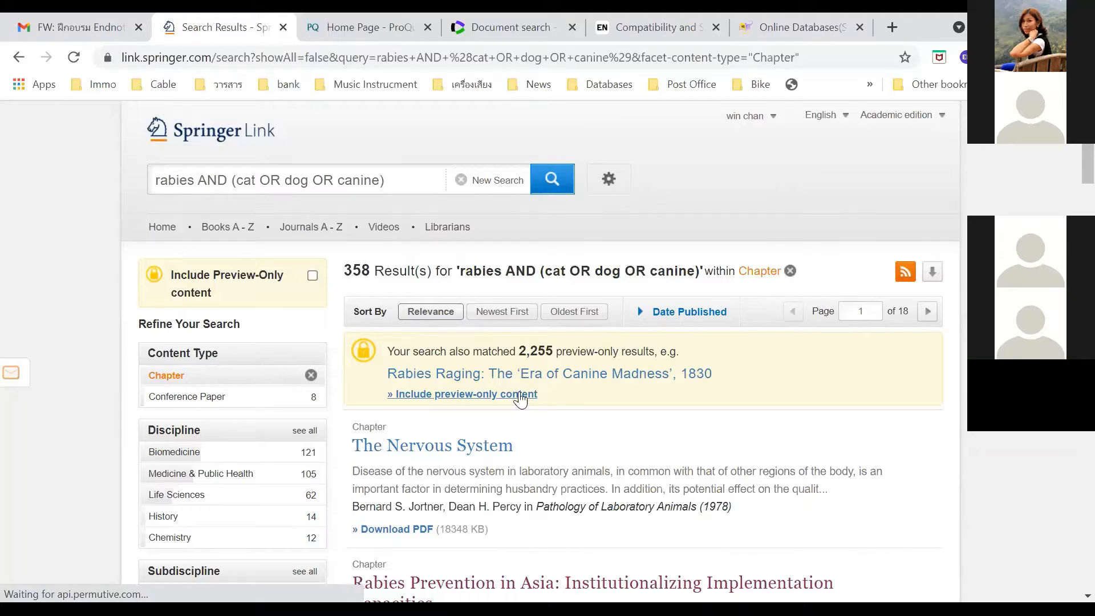
scroll(491, 302, "down", 5)
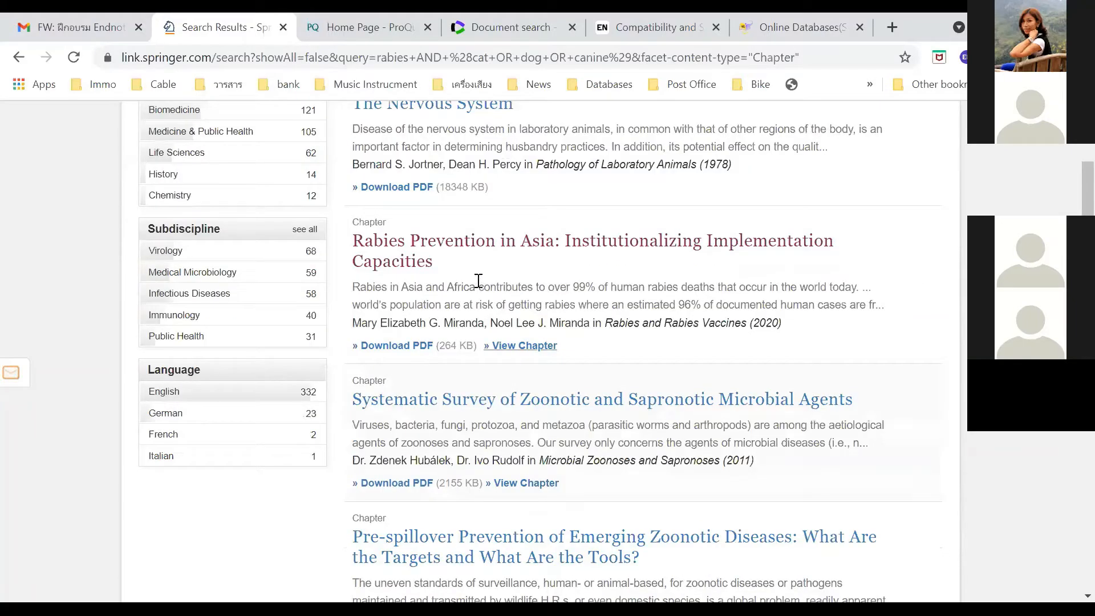
left_click(442, 249)
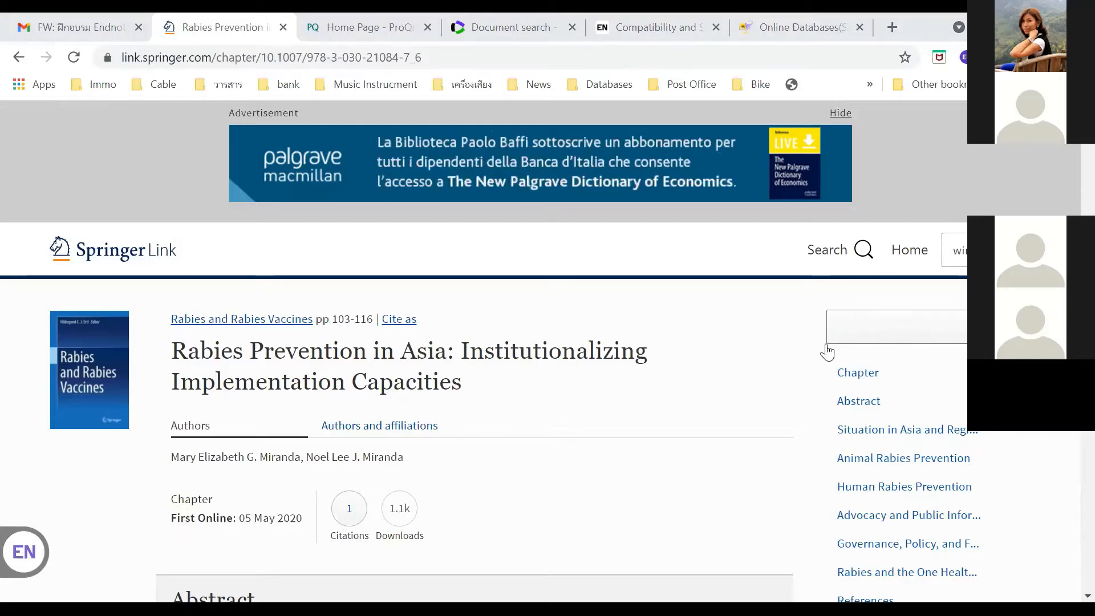
Download the chapter's citation in the EndNote .ENW format and import it into the EndNote library
left_click(917, 341)
scroll(905, 390, "down", 1)
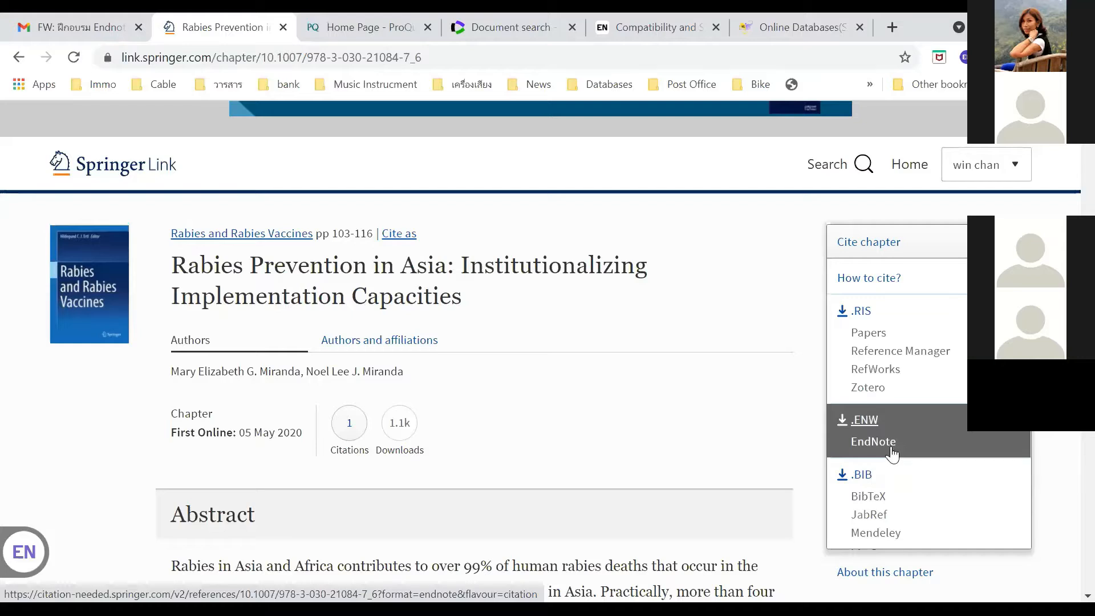
left_click(892, 454)
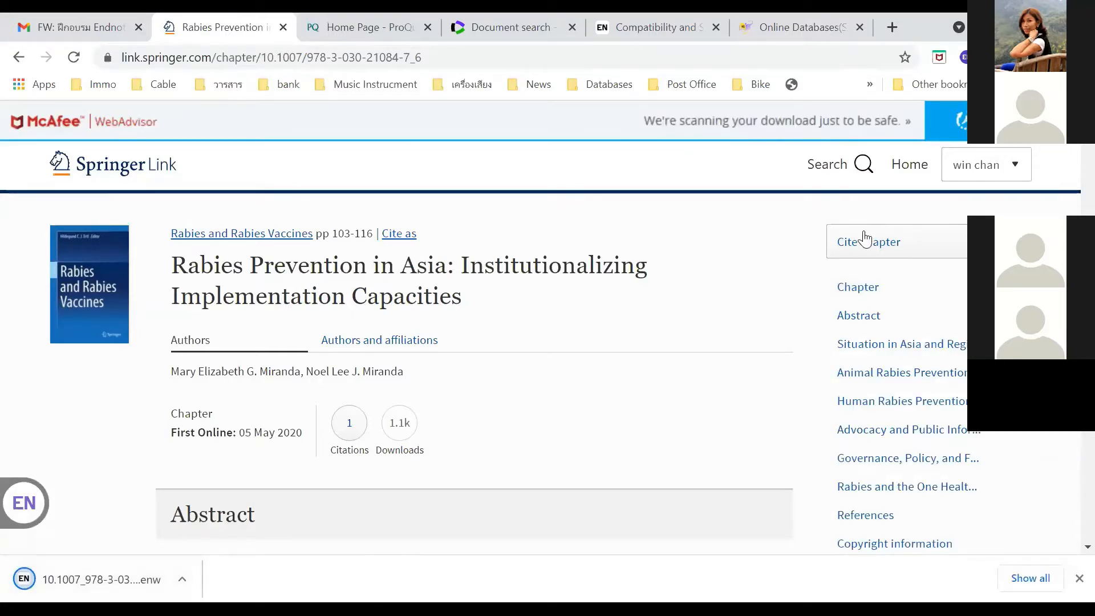
left_click(156, 574)
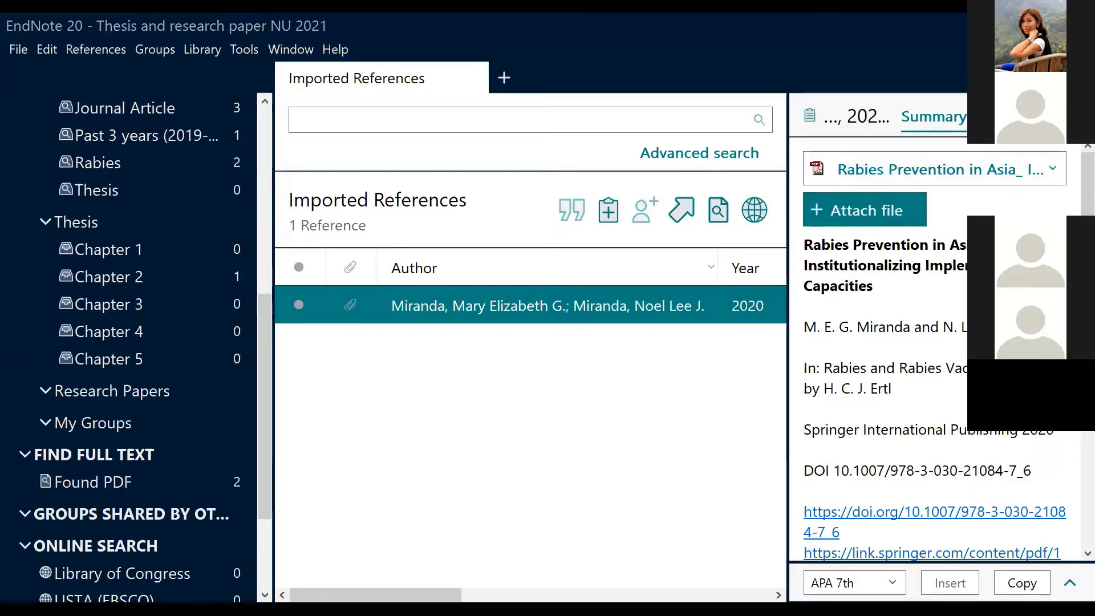
Preview the imported chapter's PDF and review the smart groups under Rabies
left_click(1034, 116)
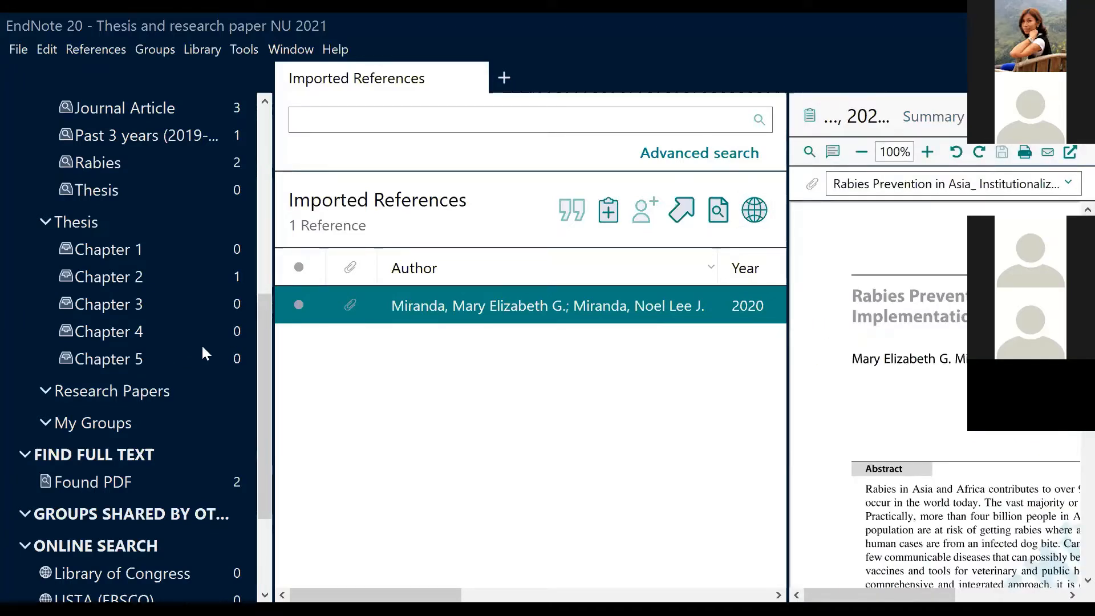
scroll(260, 367, "up", 5)
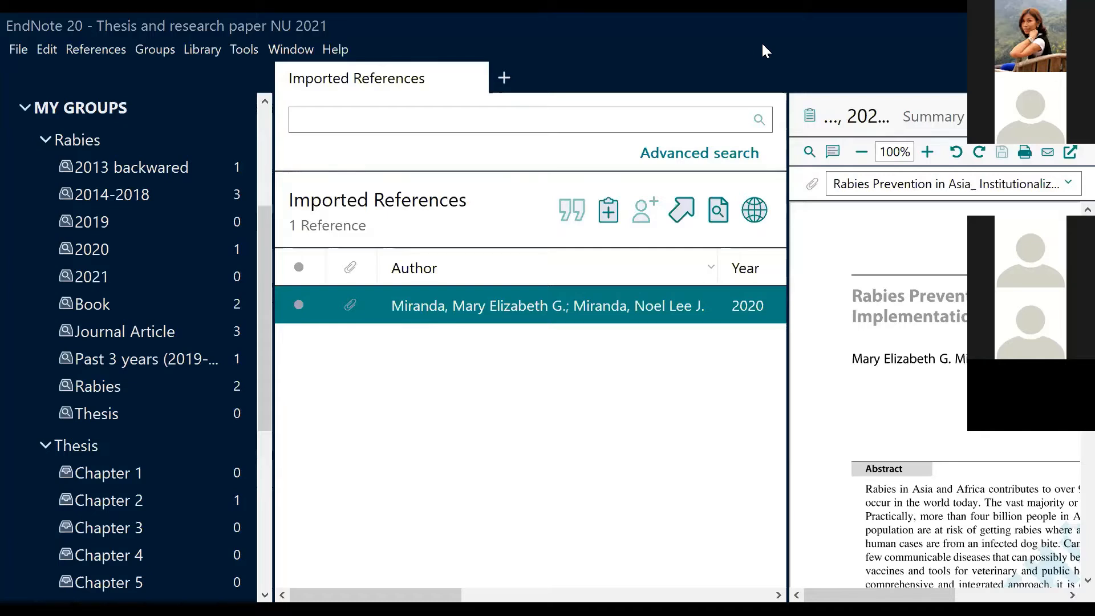
Switch to ProQuest Dissertations & Theses Global in the browser and keep the expiring session active
key("alt+Tab")
key("ctrl+Tab")
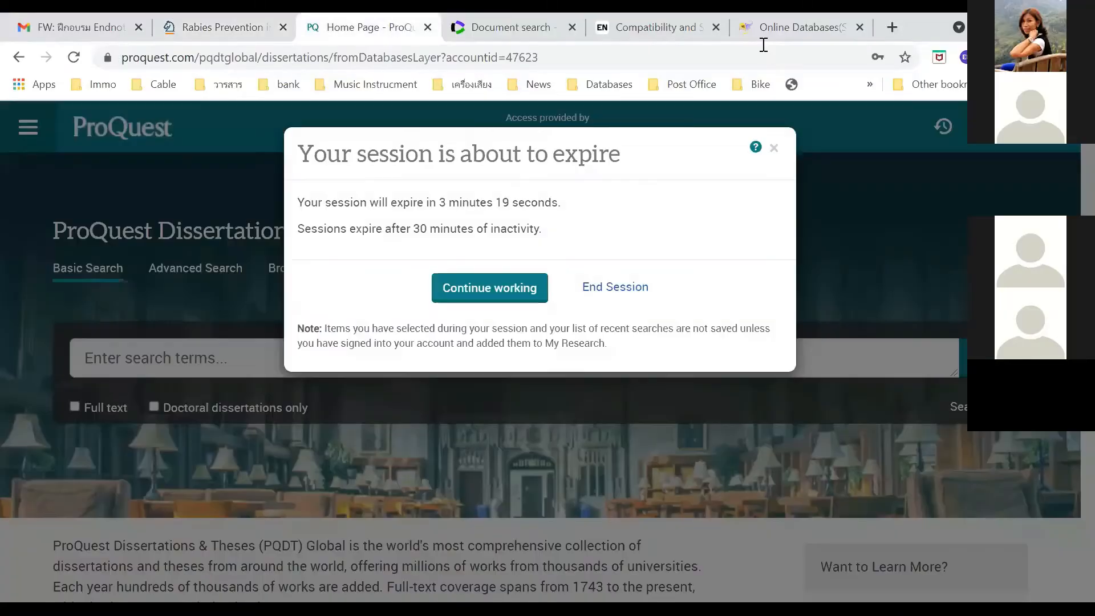
left_click(493, 282)
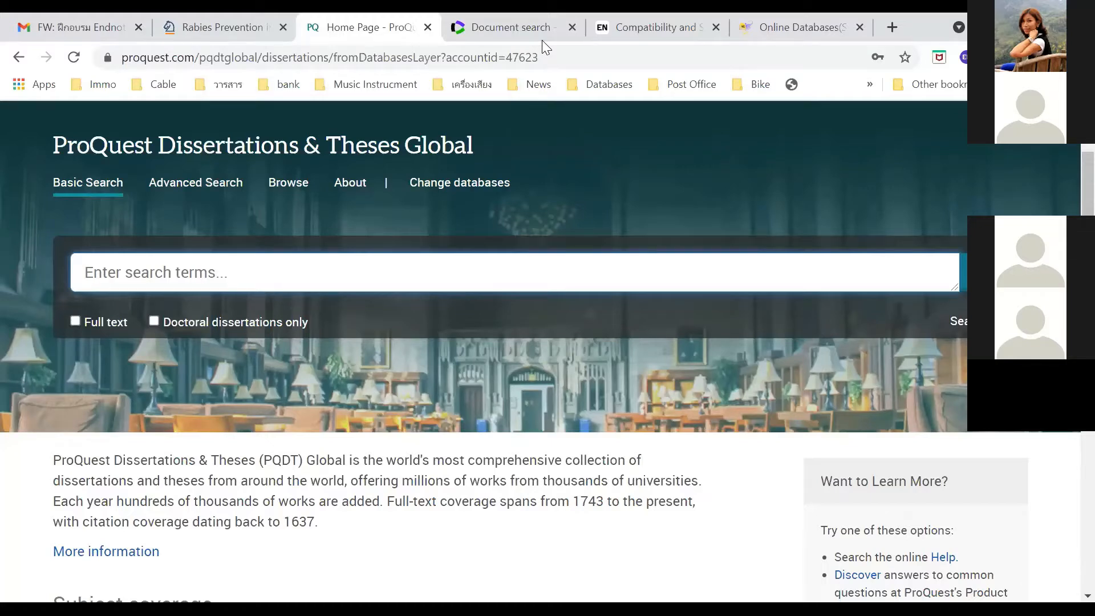
left_click(917, 573)
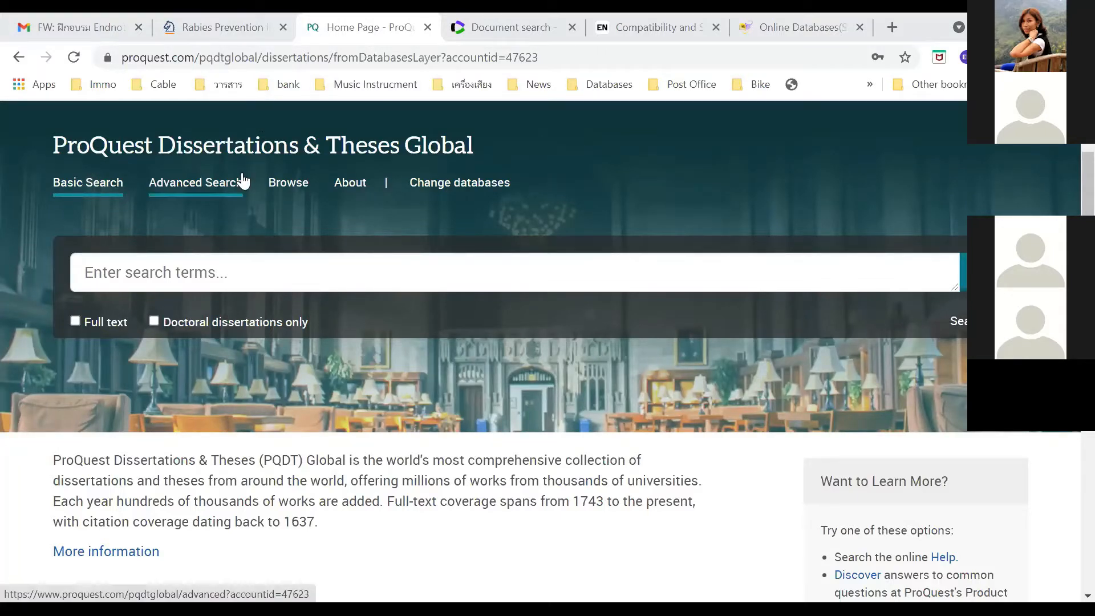
Copy the query "rabies AND (cat OR dog OR canine)" from the Springer Link search and return to ProQuest
left_click(222, 17)
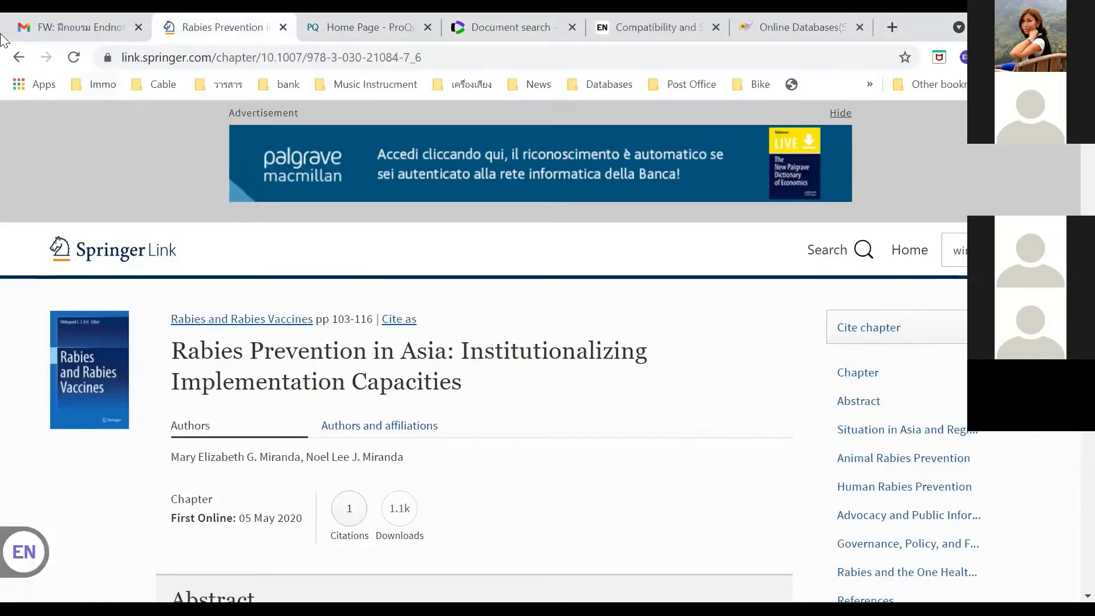
left_click(18, 58)
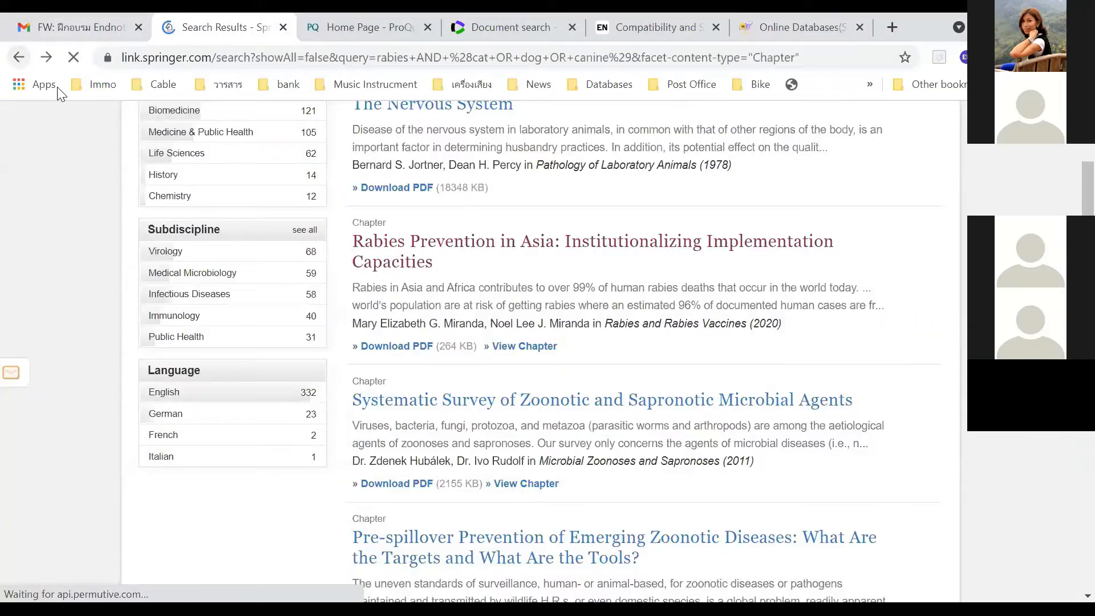
left_click(17, 57)
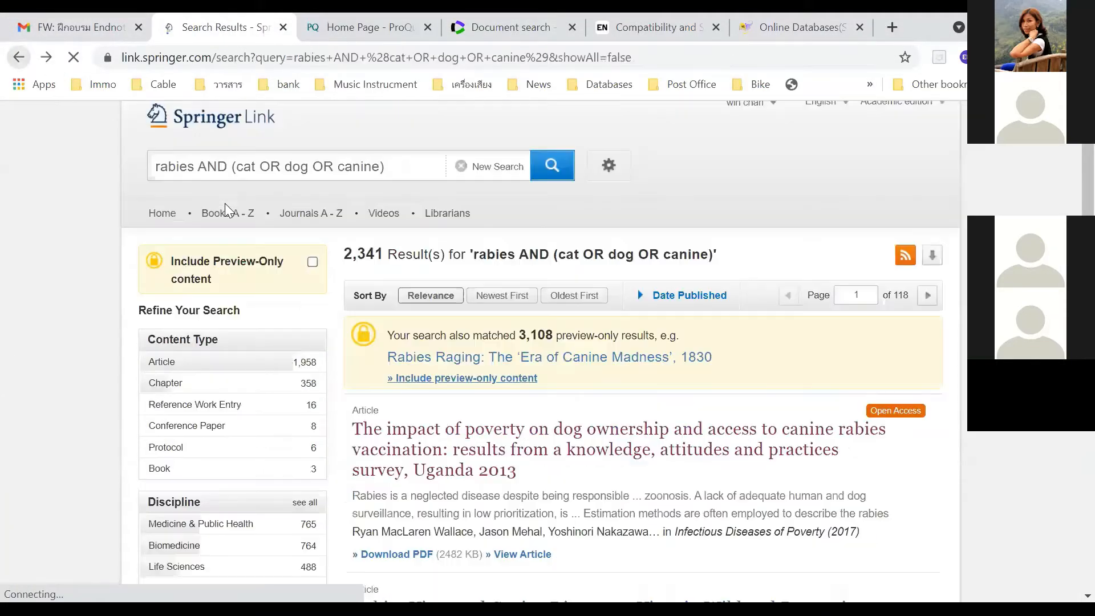
left_click_drag(393, 168, 139, 167)
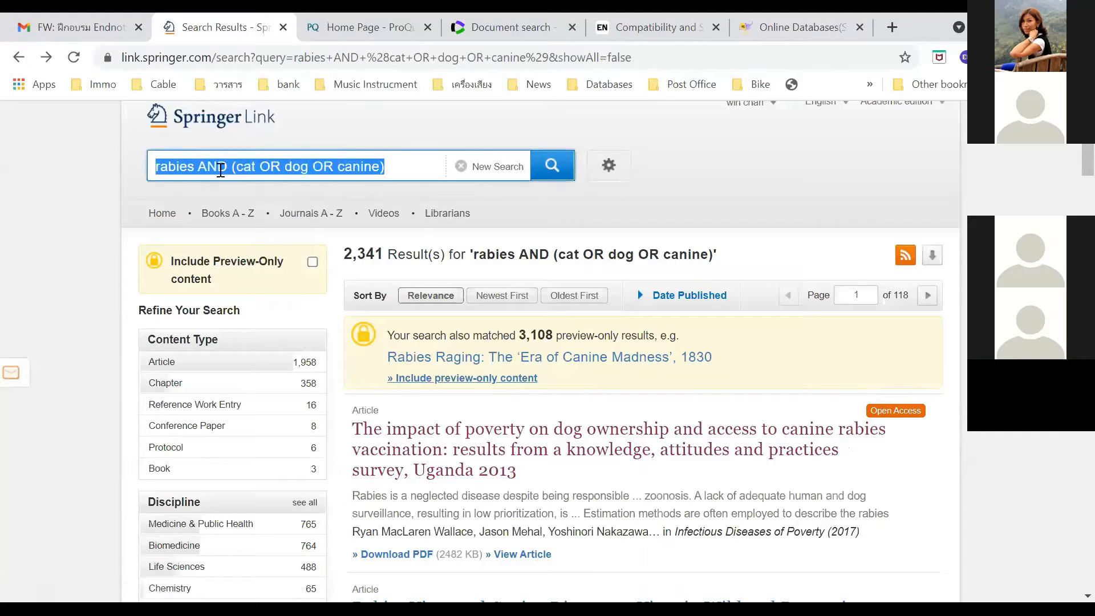
right_click(250, 169)
left_click(296, 228)
left_click(403, 36)
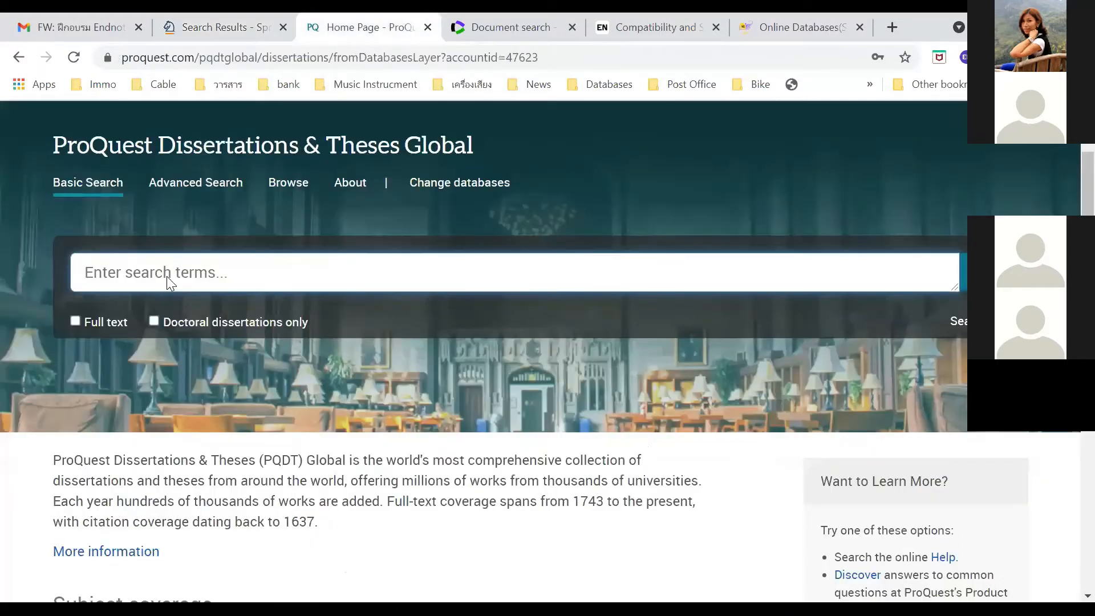
Try to search ProQuest with the copied rabies query
right_click(166, 277)
left_click(239, 408)
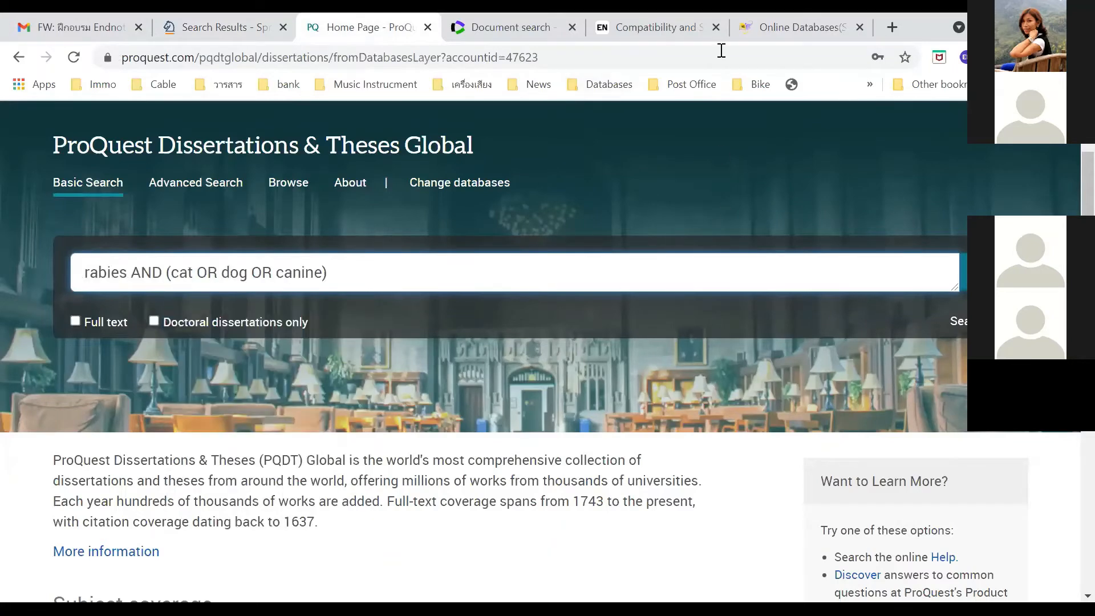
left_click(548, 192)
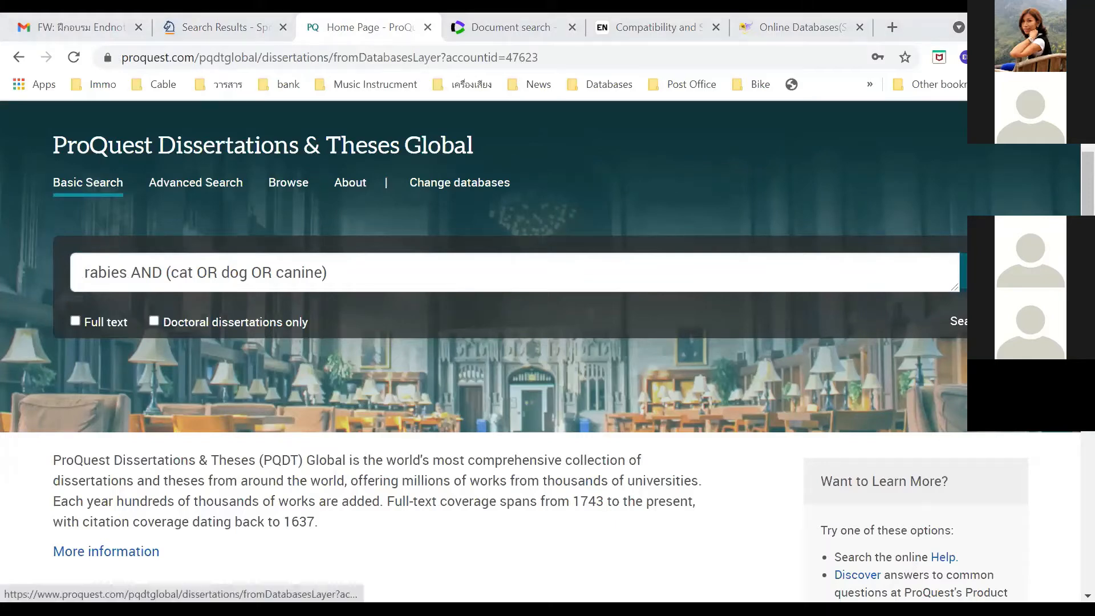
left_click(993, 272)
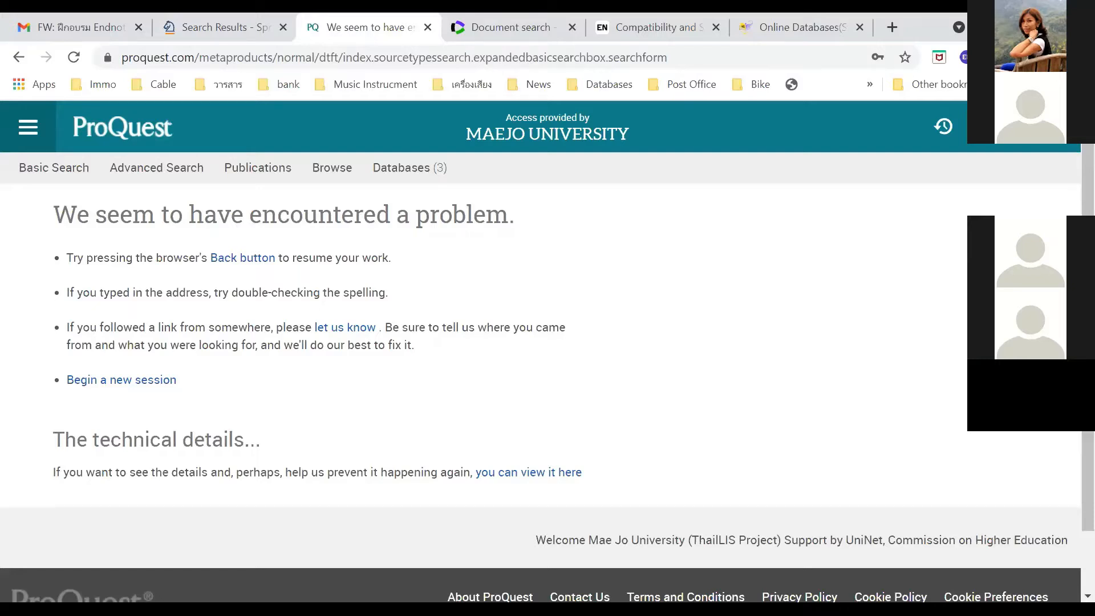
Go back to the ProQuest basic search and search again for "rabies AND (cat OR dog OR canine)"
left_click(223, 256)
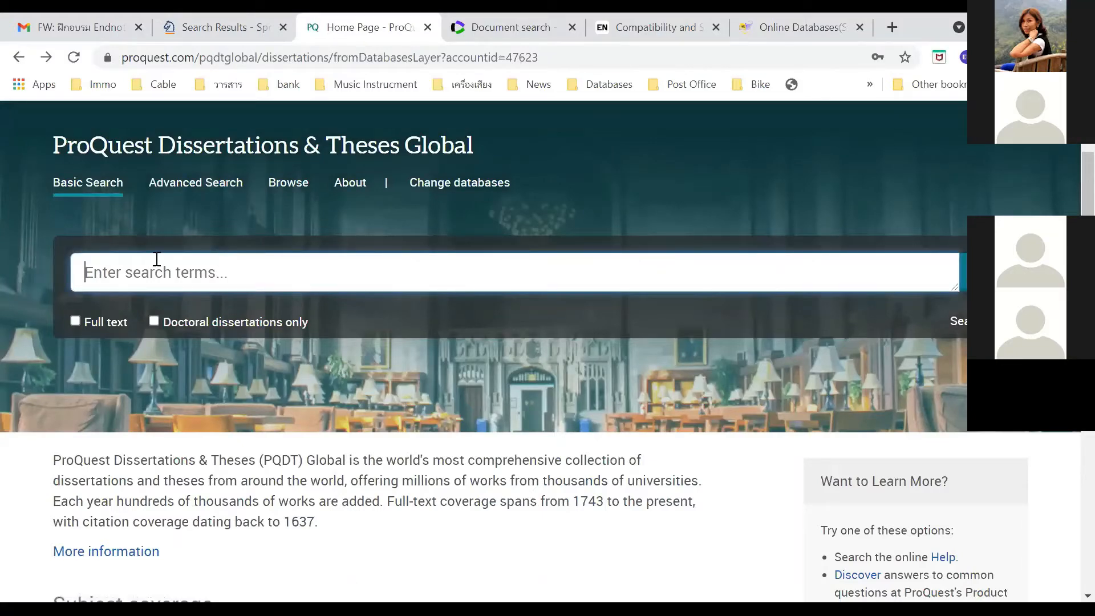
key("ctrl+v")
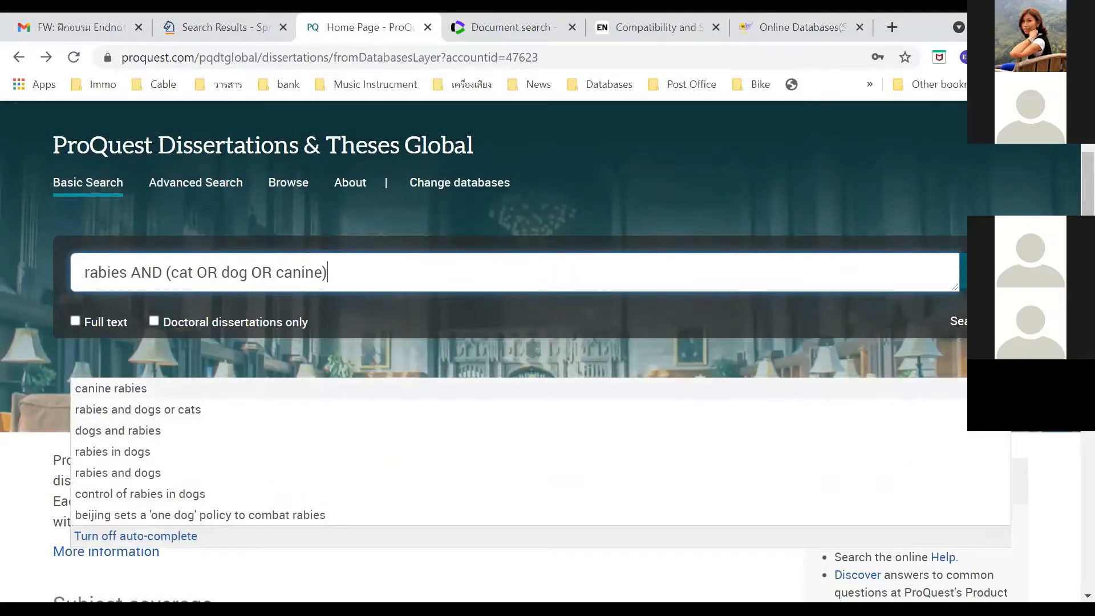
key("Return")
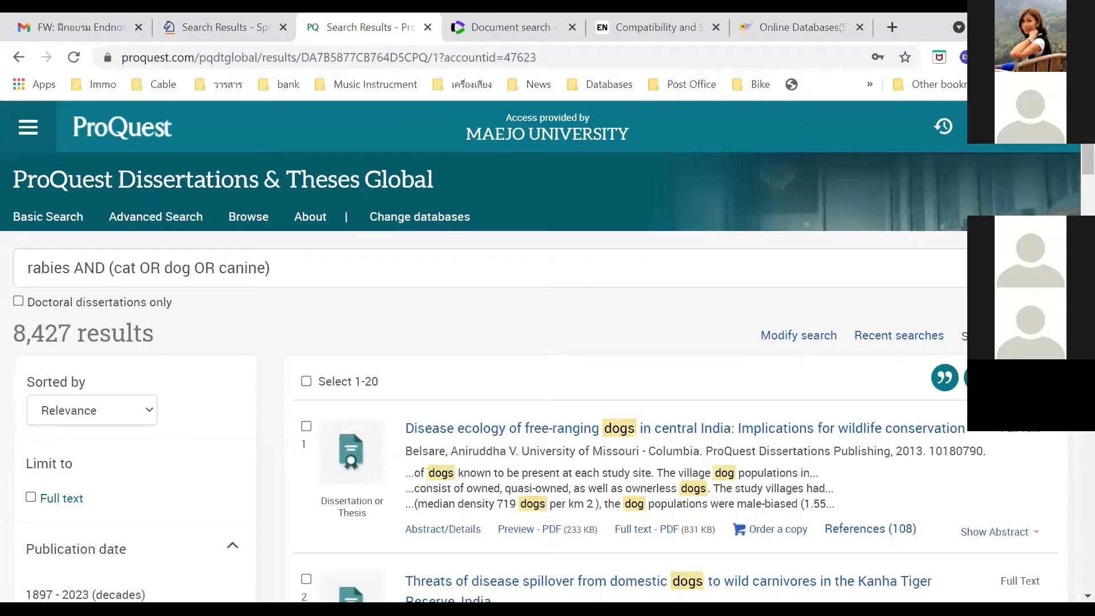
Limit the search results to a publication date range from 2010-01-01 to 2022-12-31
scroll(34, 525, "down", 5)
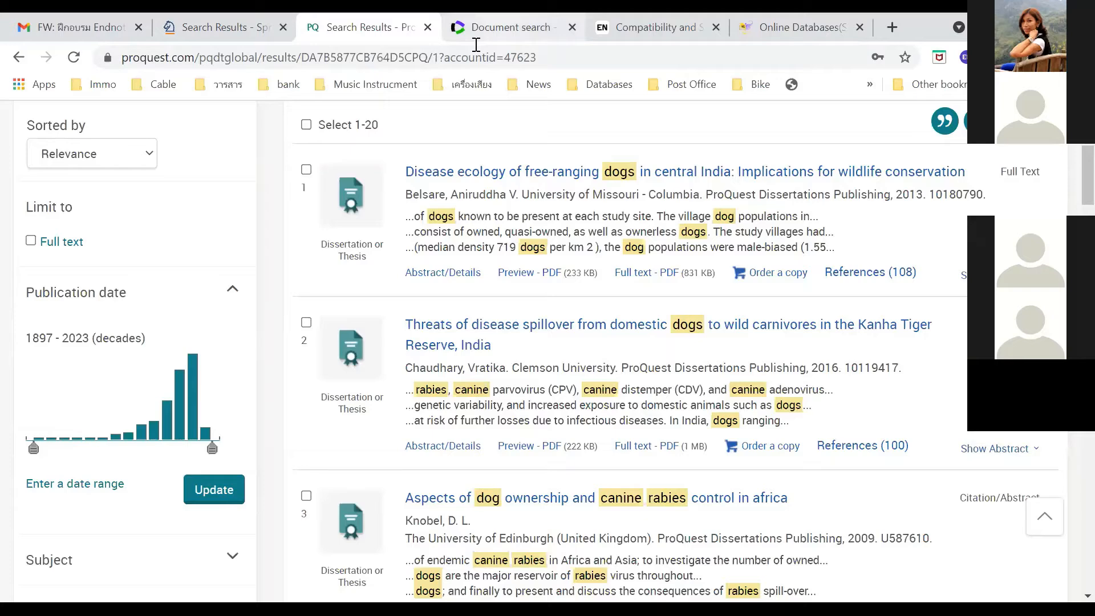
scroll(228, 513, "down", 1)
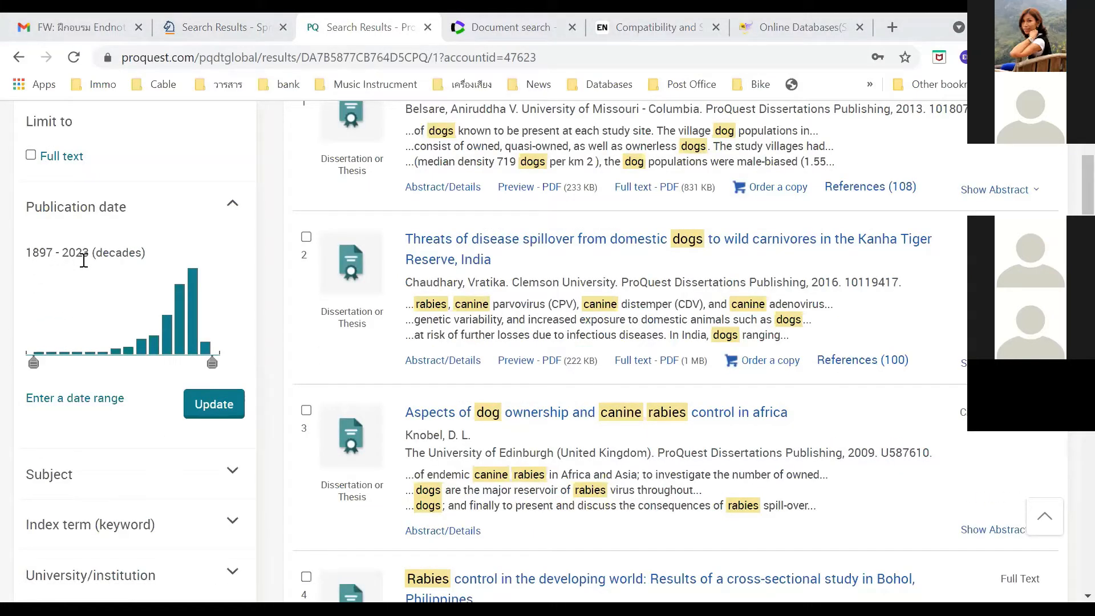
left_click(45, 399)
scroll(46, 403, "down", 1)
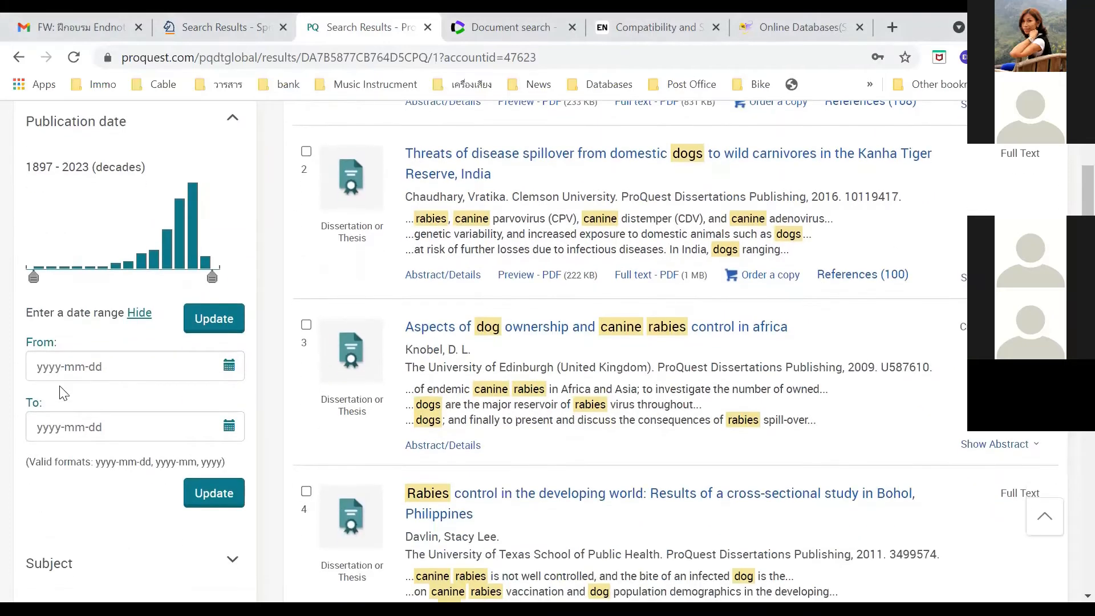
left_click(64, 369)
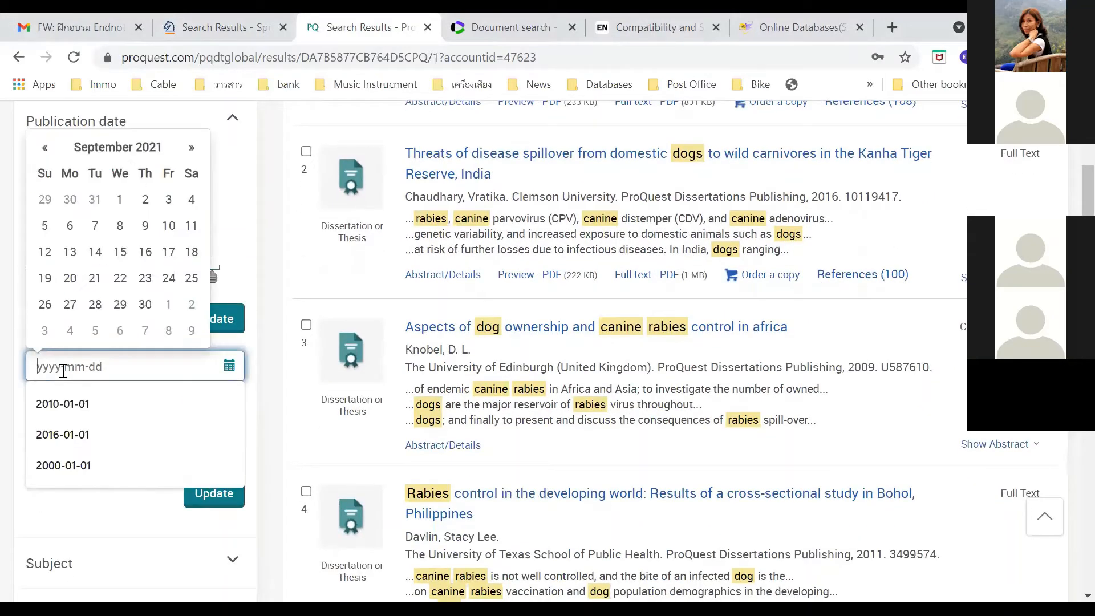
left_click(63, 404)
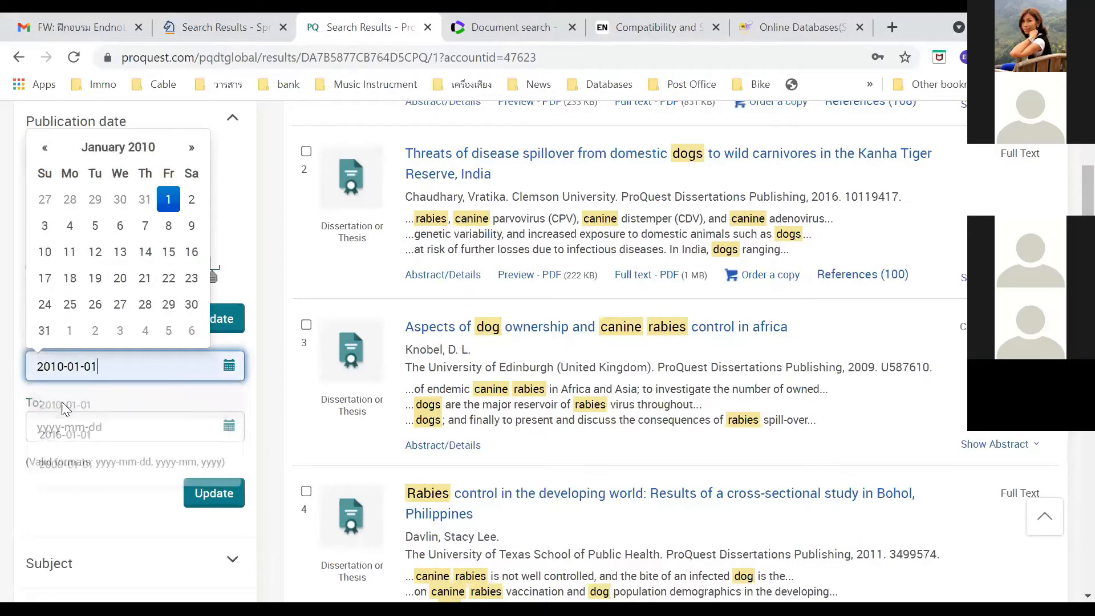
left_click(103, 423)
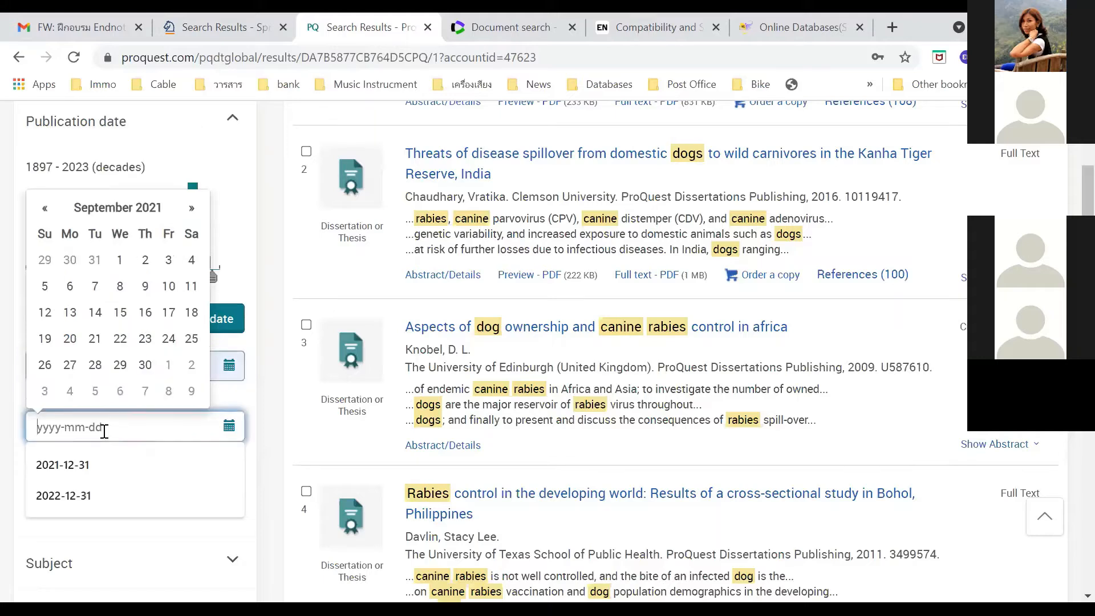
left_click(84, 495)
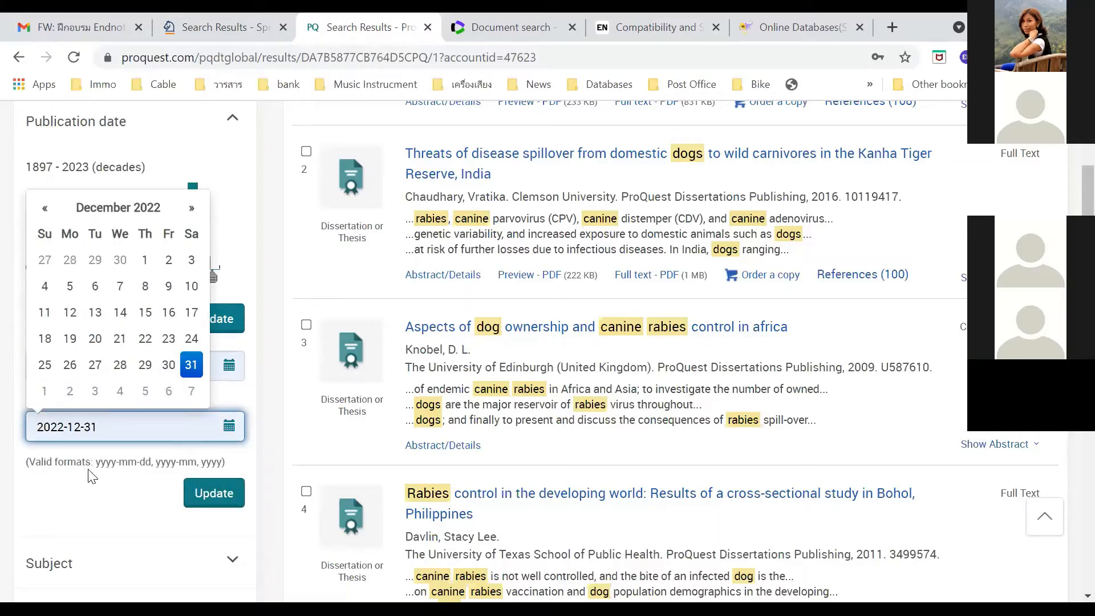
left_click(90, 444)
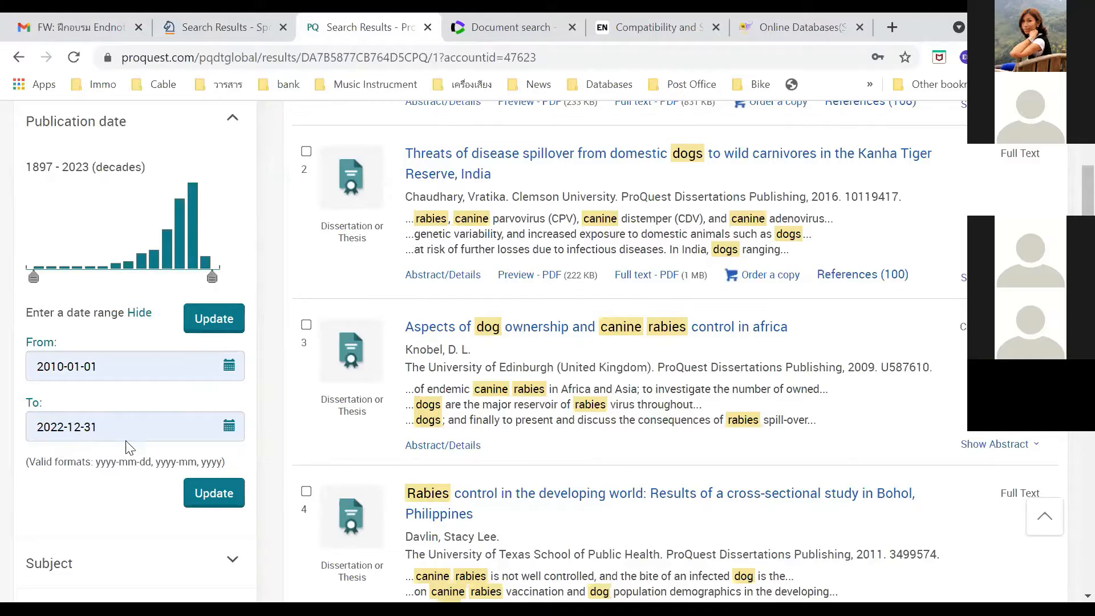
left_click(211, 502)
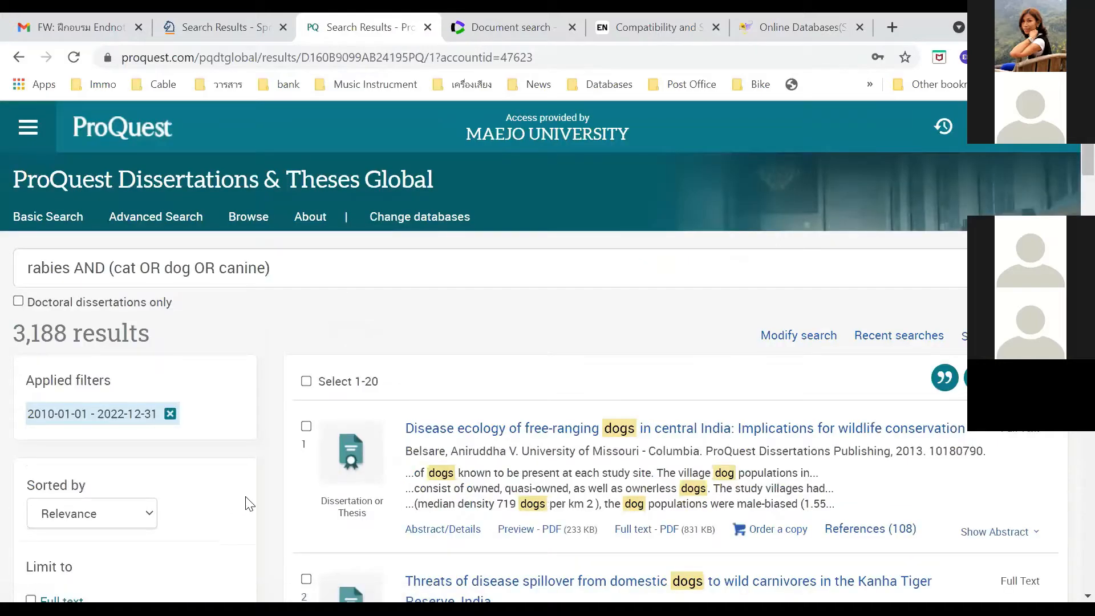
Open the full list of subject filters for the results and sort it alphabetically by subject
scroll(117, 359, "down", 1)
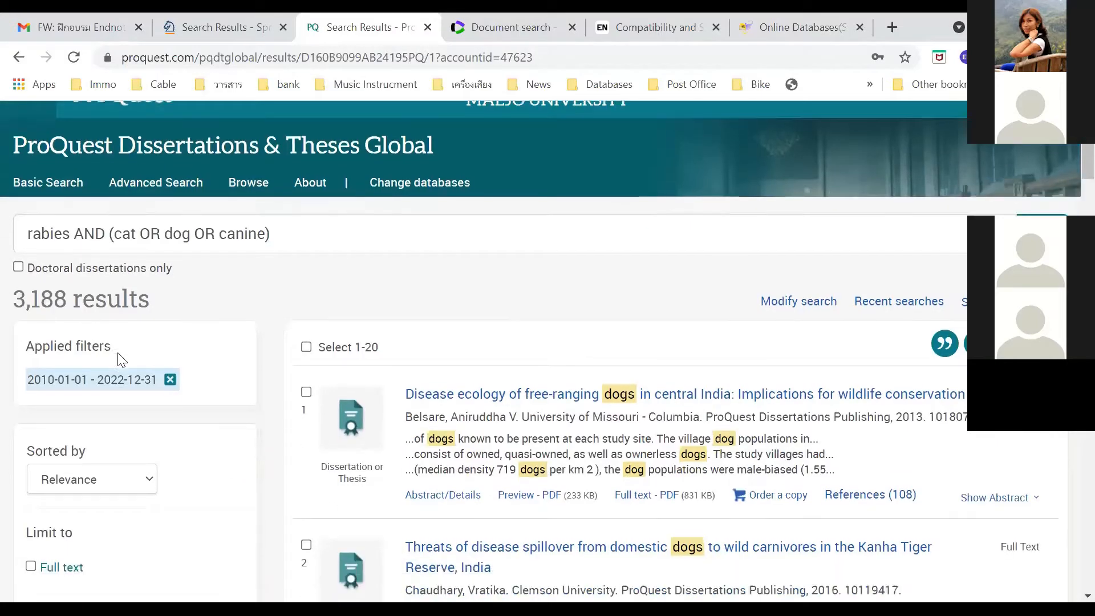
scroll(118, 353, "down", 5)
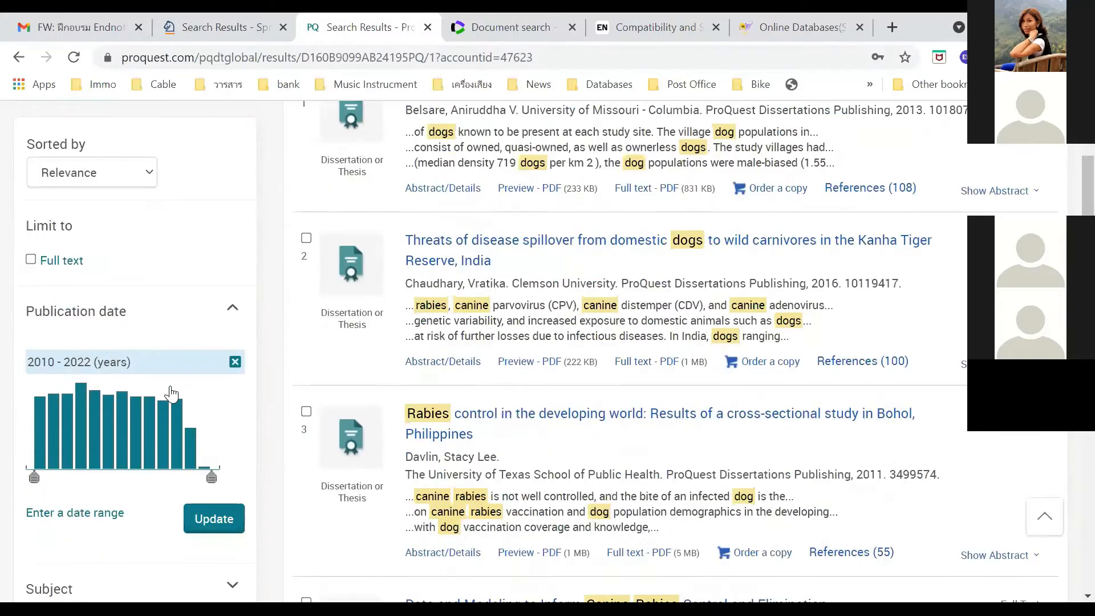
scroll(171, 394, "down", 4)
left_click(233, 330)
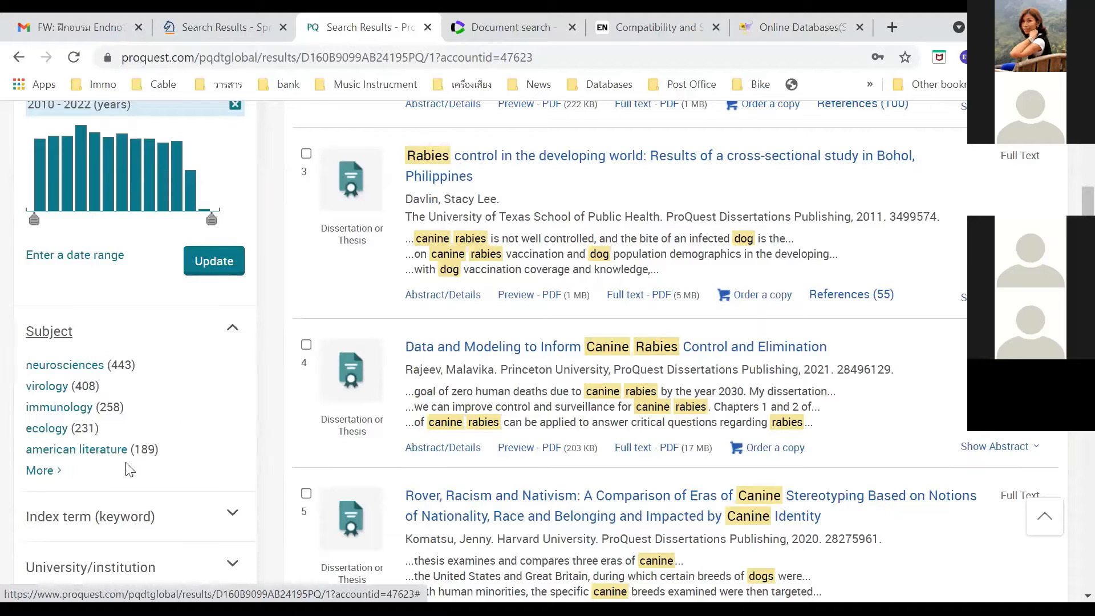
left_click(33, 471)
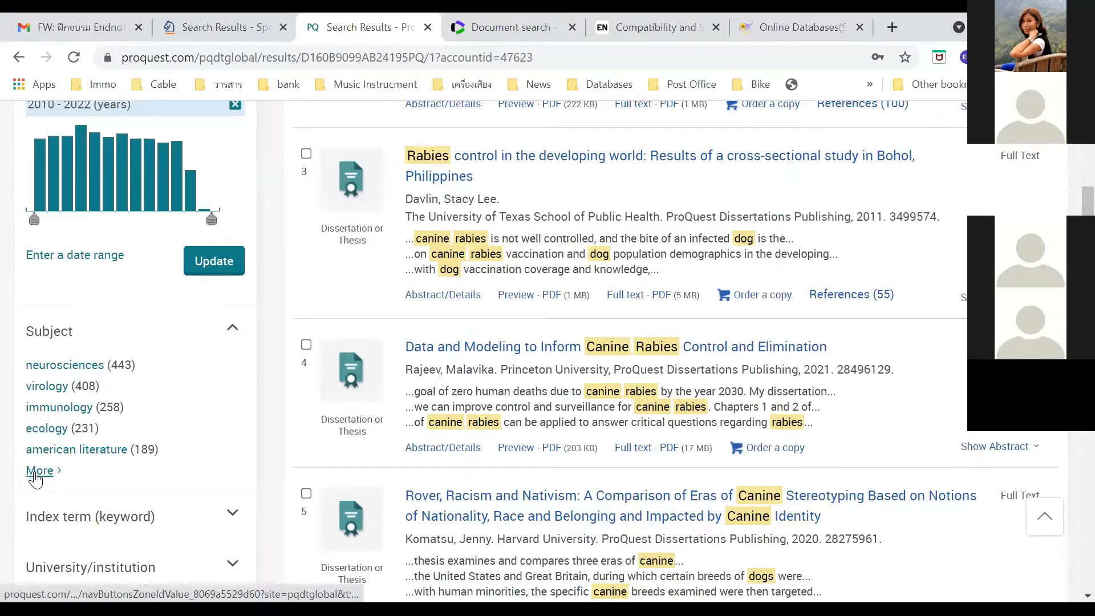
scroll(606, 302, "down", 3)
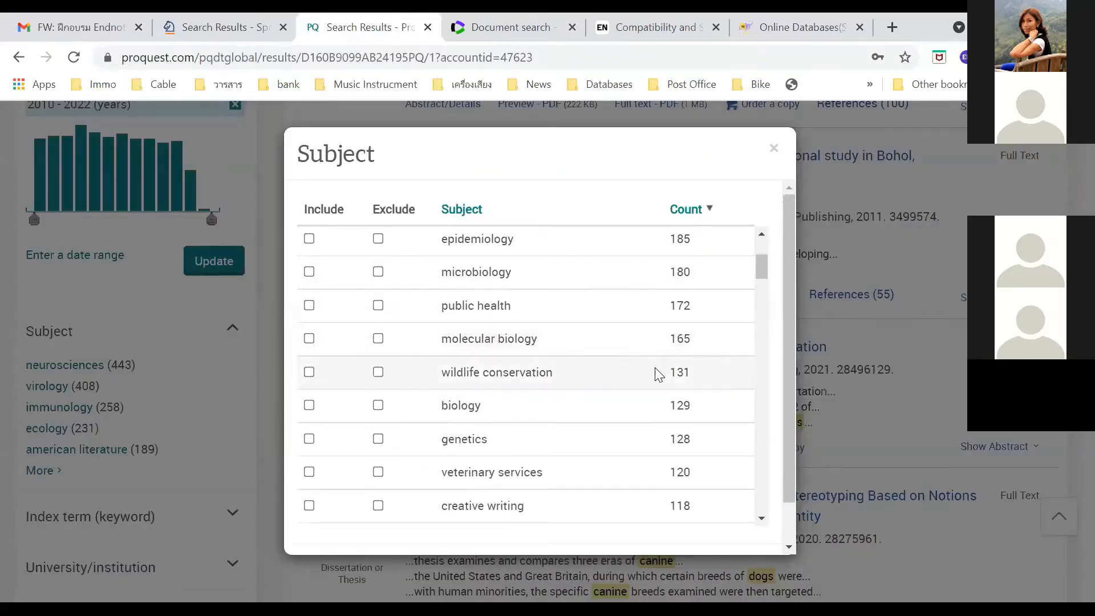
scroll(656, 376, "down", 3)
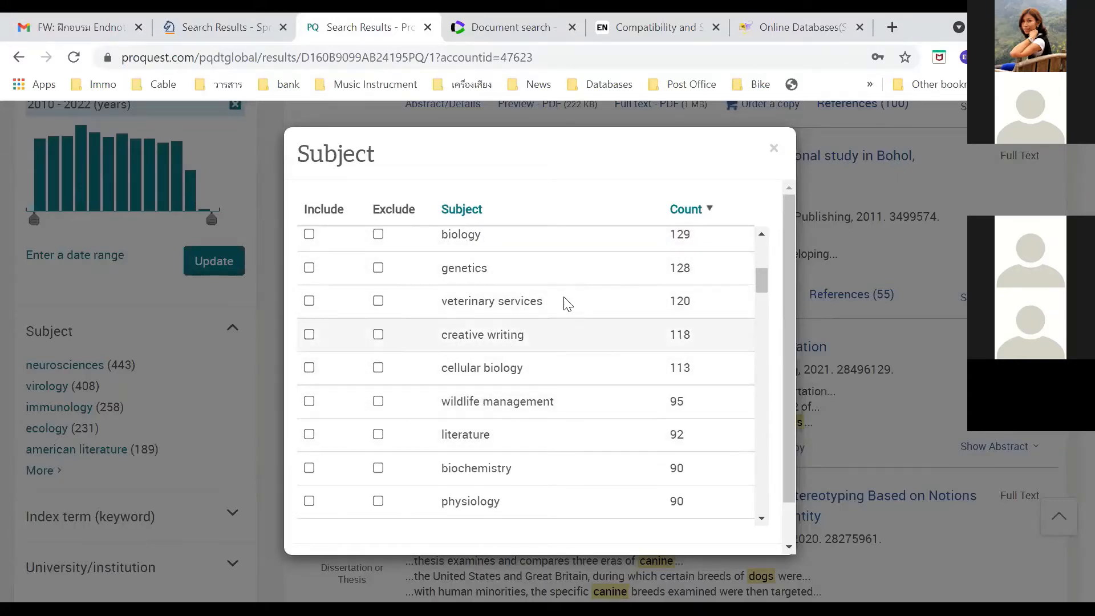
left_click(464, 212)
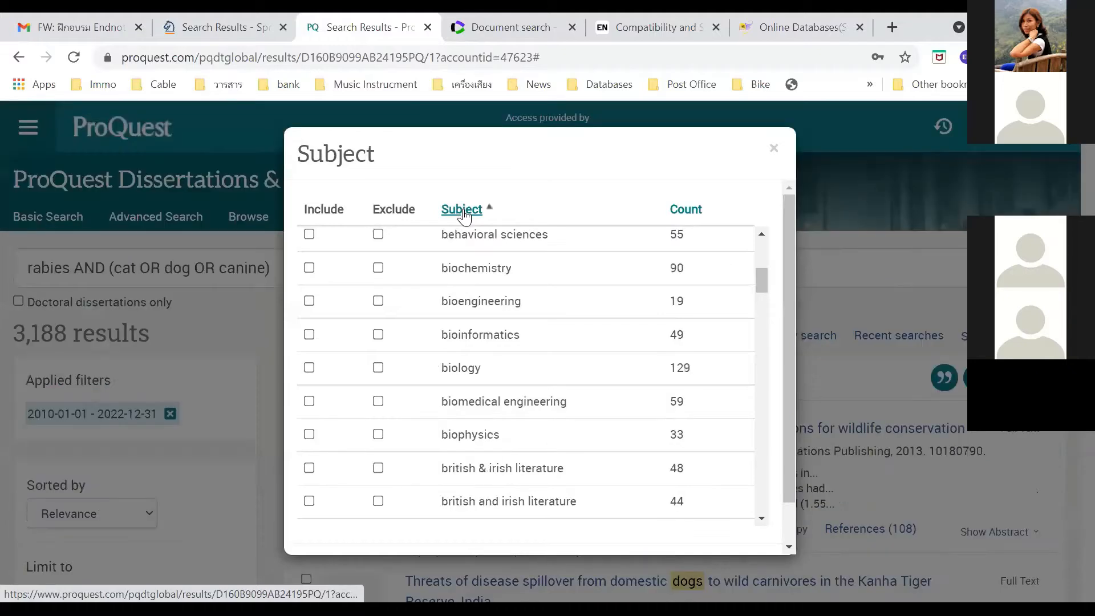
scroll(467, 294, "up", 4)
scroll(466, 294, "up", 2)
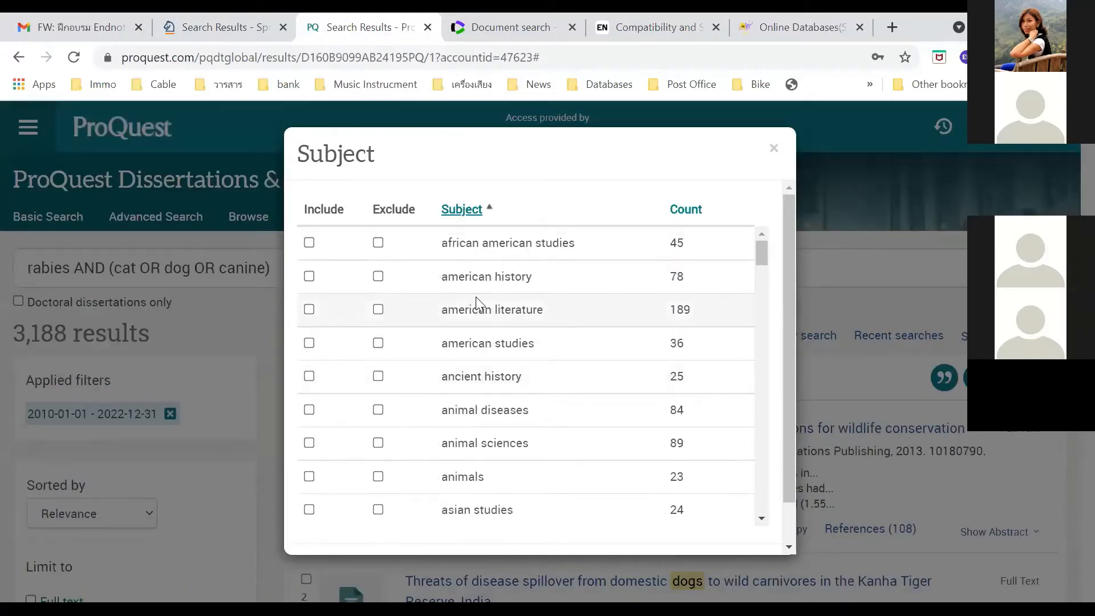
Find the subject "veterinary services" in the filter list and mark it for inclusion
scroll(480, 303, "down", 6)
scroll(525, 330, "down", 2)
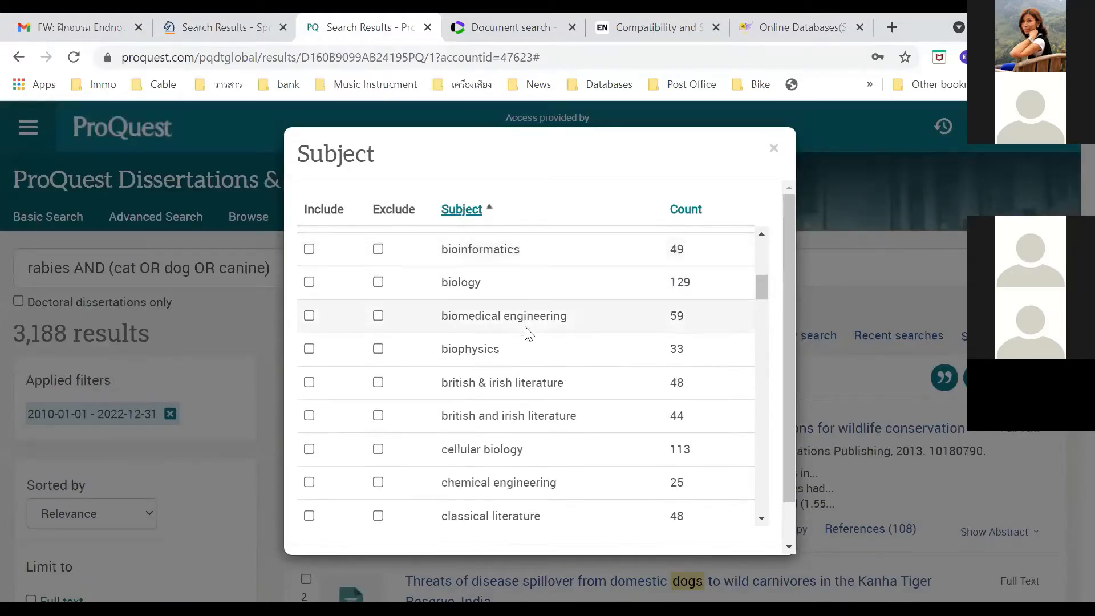
scroll(528, 331, "down", 5)
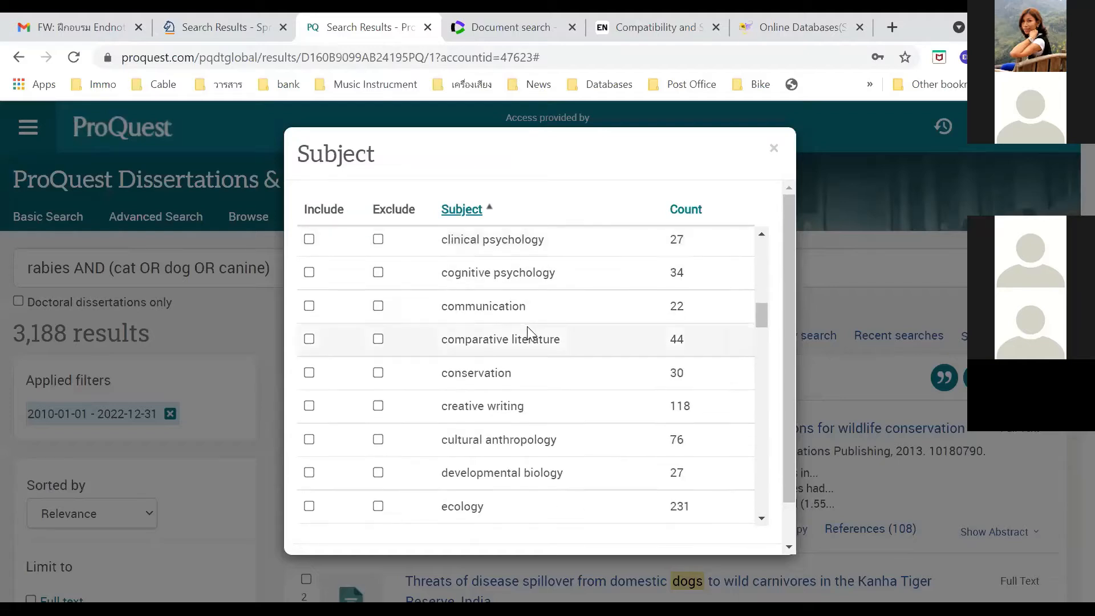
scroll(527, 331, "down", 8)
scroll(529, 336, "down", 14)
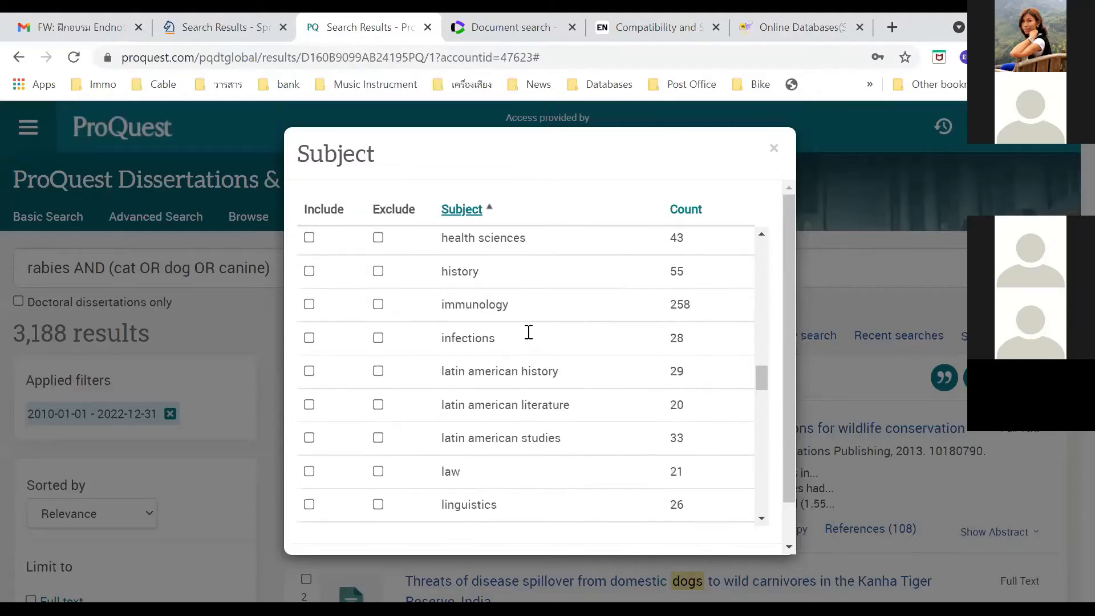
scroll(531, 345, "down", 10)
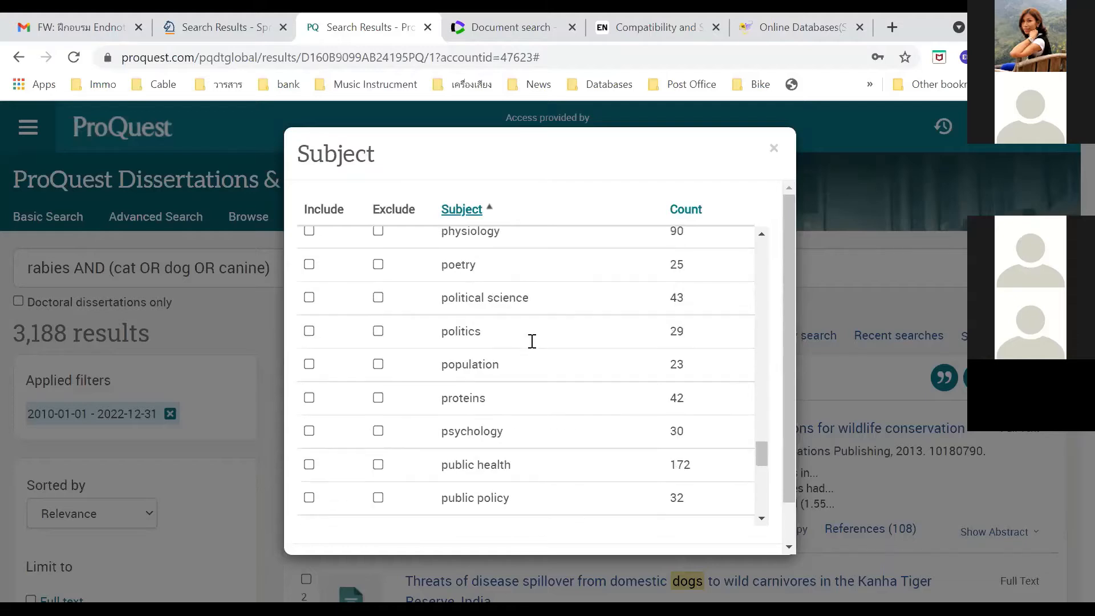
scroll(534, 351, "up", 11)
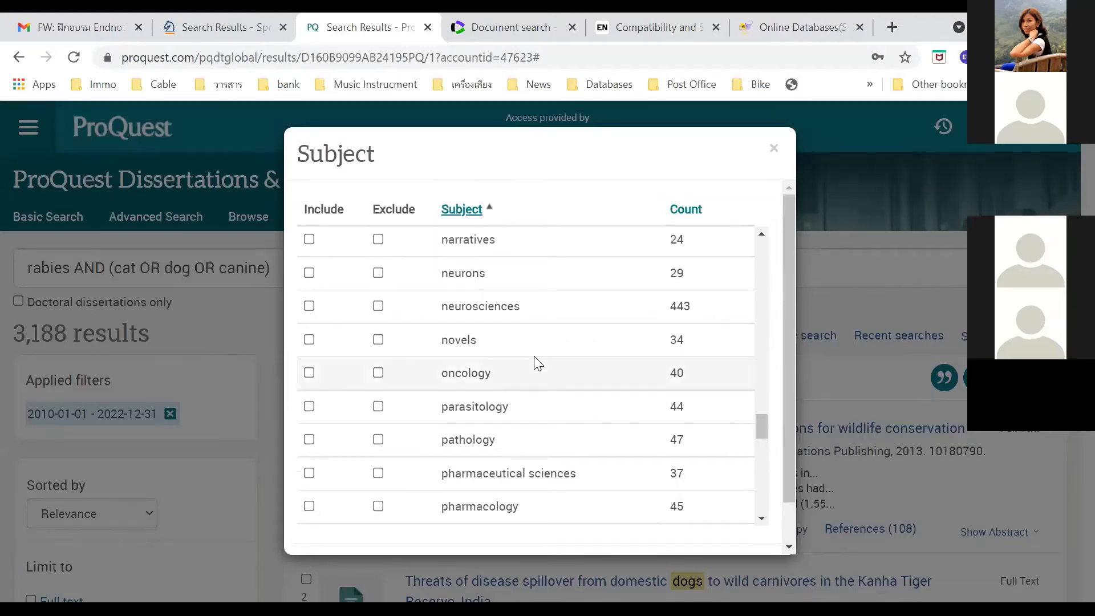
scroll(538, 363, "up", 7)
scroll(539, 365, "down", 20)
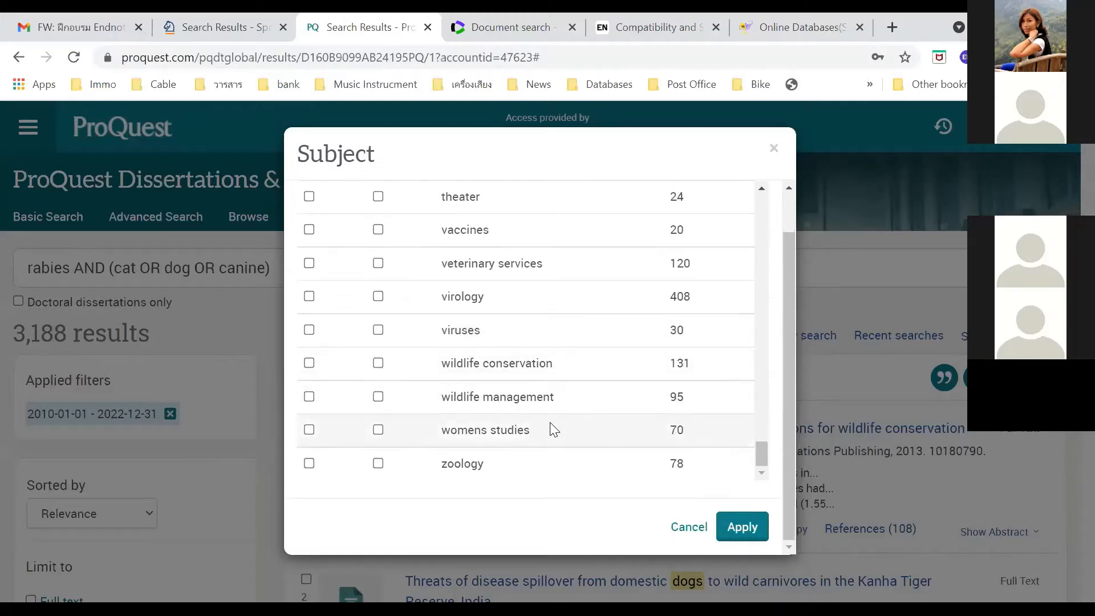
scroll(542, 422, "up", 1)
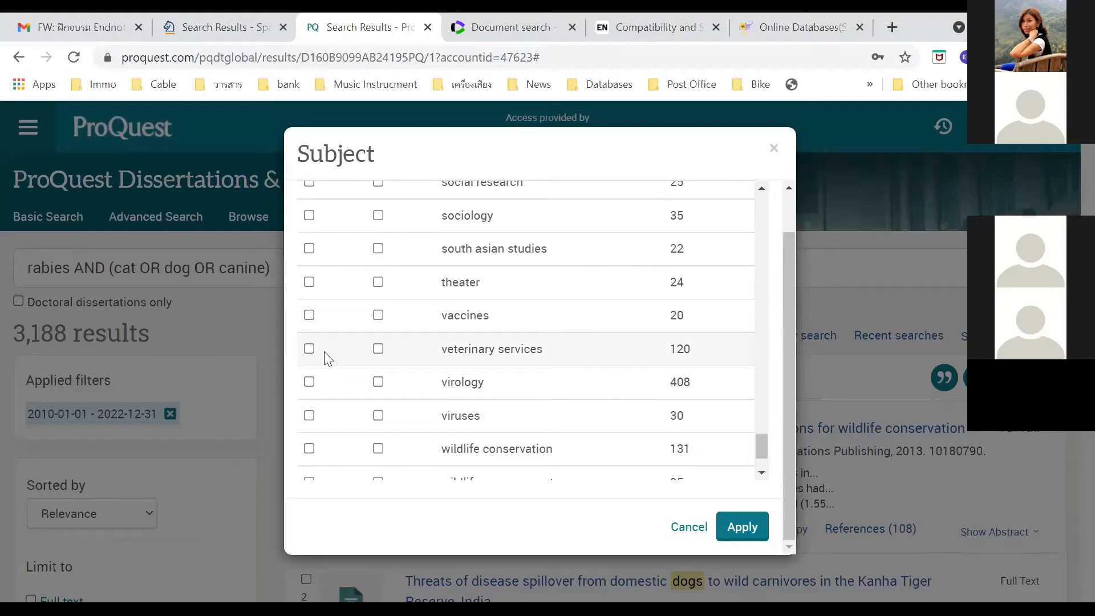
left_click(309, 348)
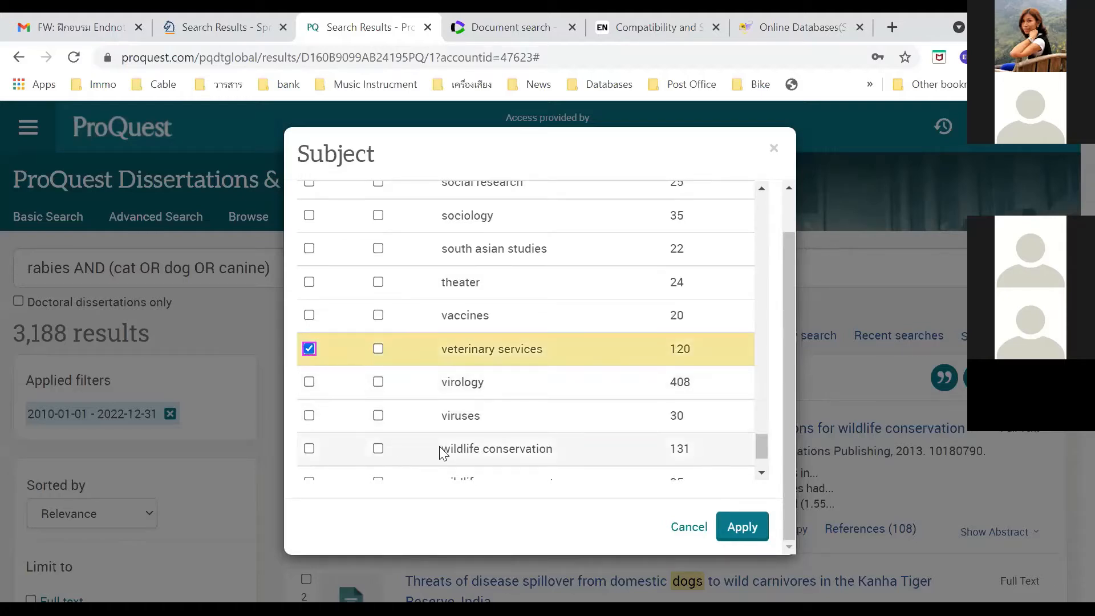
Include the subjects "animals" and "biology" as well and apply the subject filter to the results
scroll(526, 431, "up", 15)
scroll(544, 432, "up", 10)
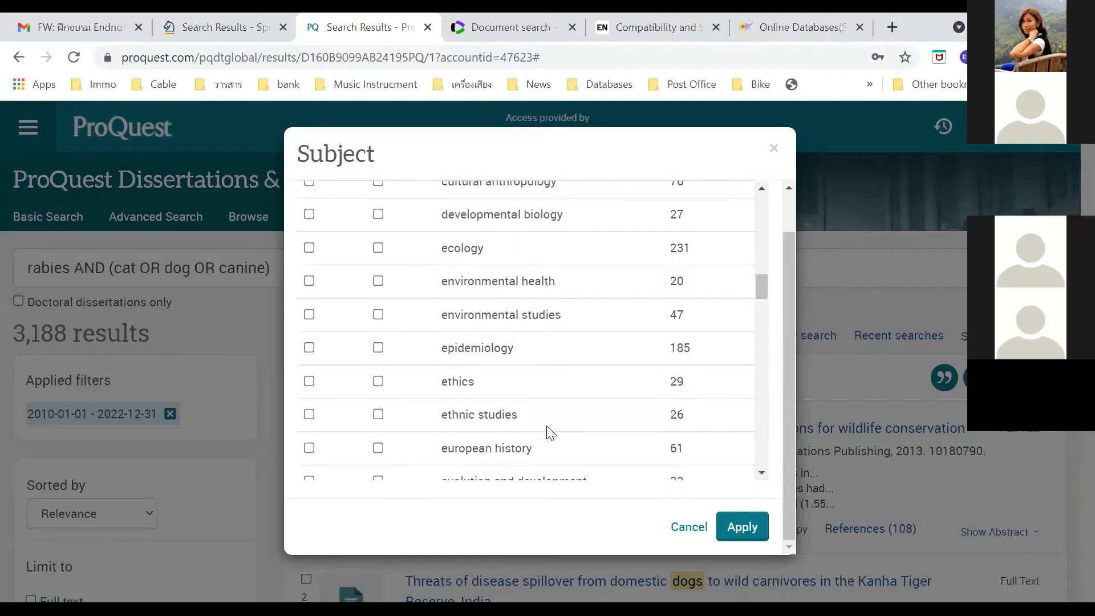
scroll(547, 432, "down", 8)
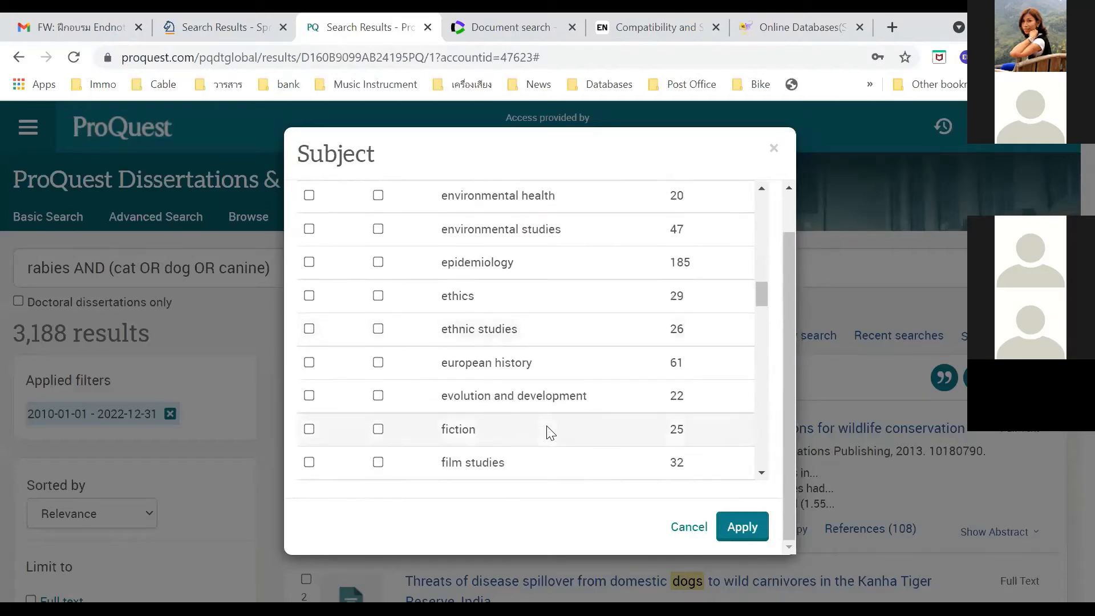
scroll(549, 432, "up", 15)
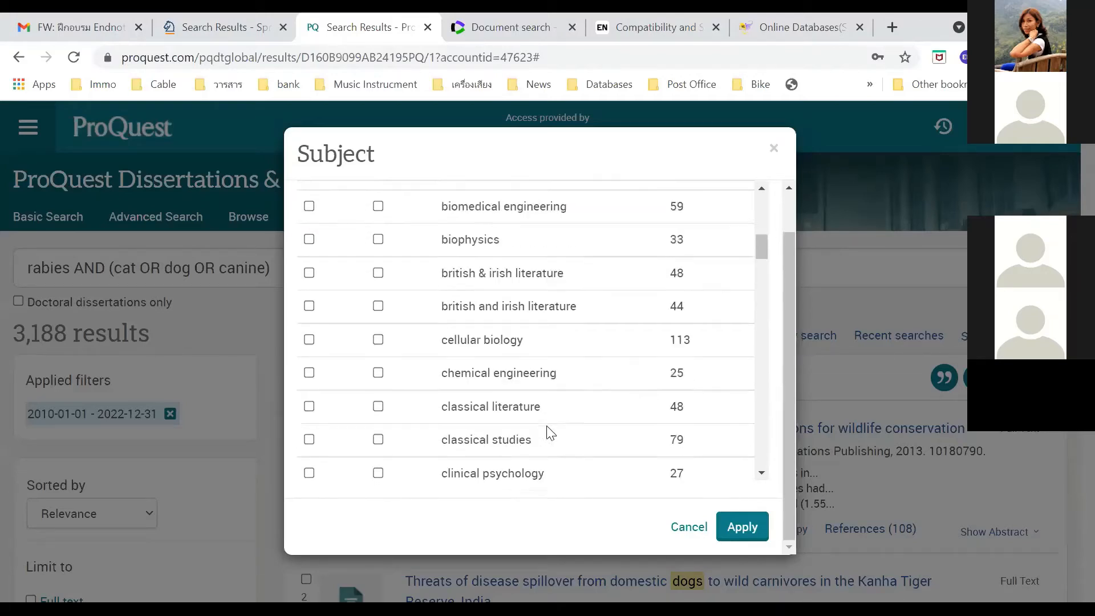
scroll(545, 323, "down", 3)
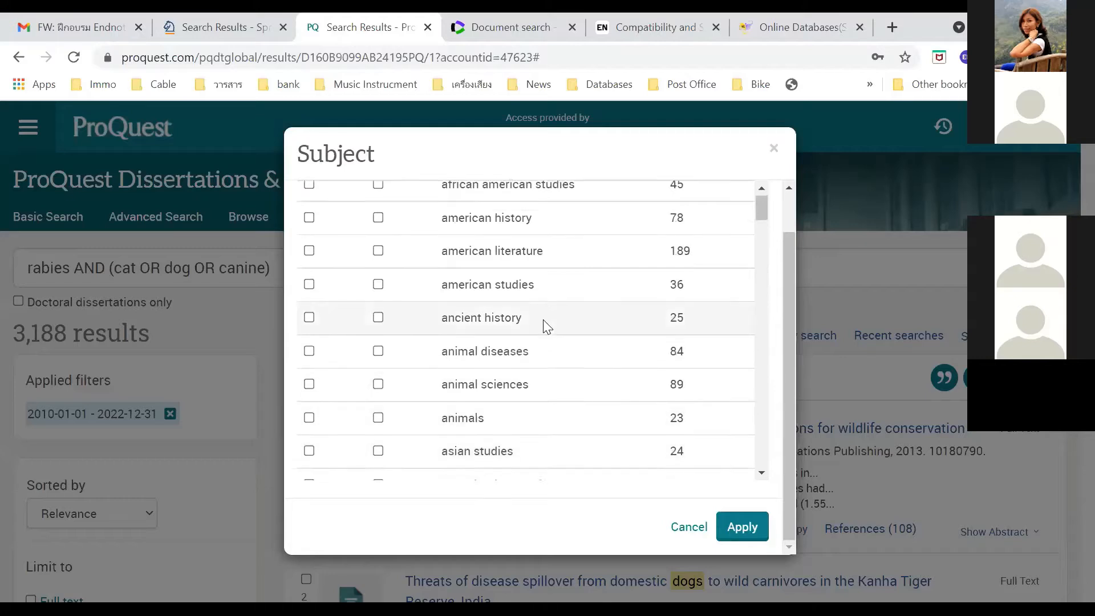
left_click(309, 345)
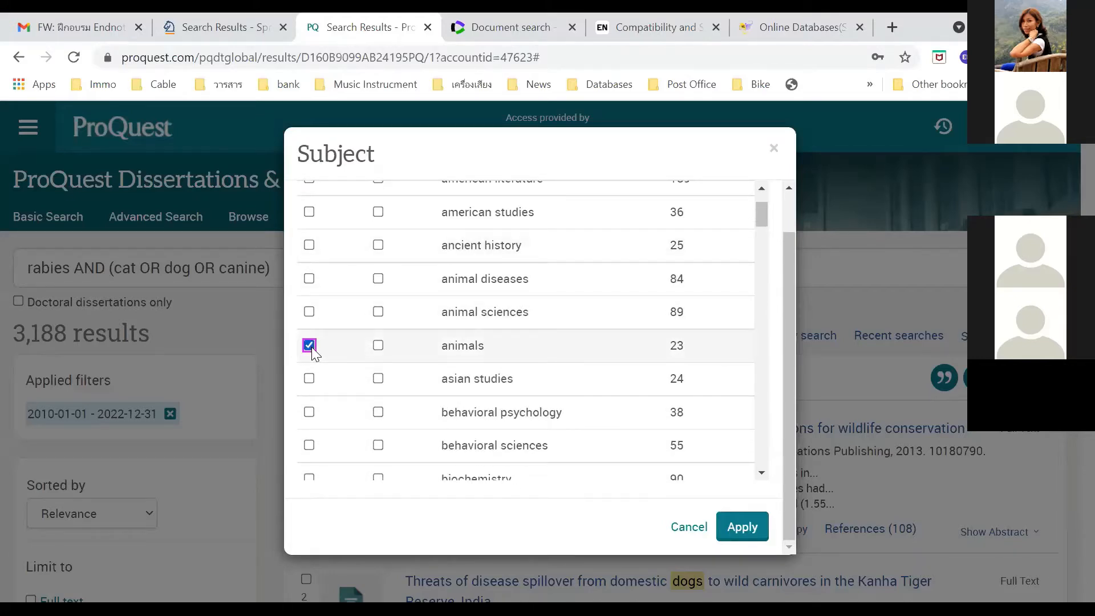
scroll(439, 394, "down", 5)
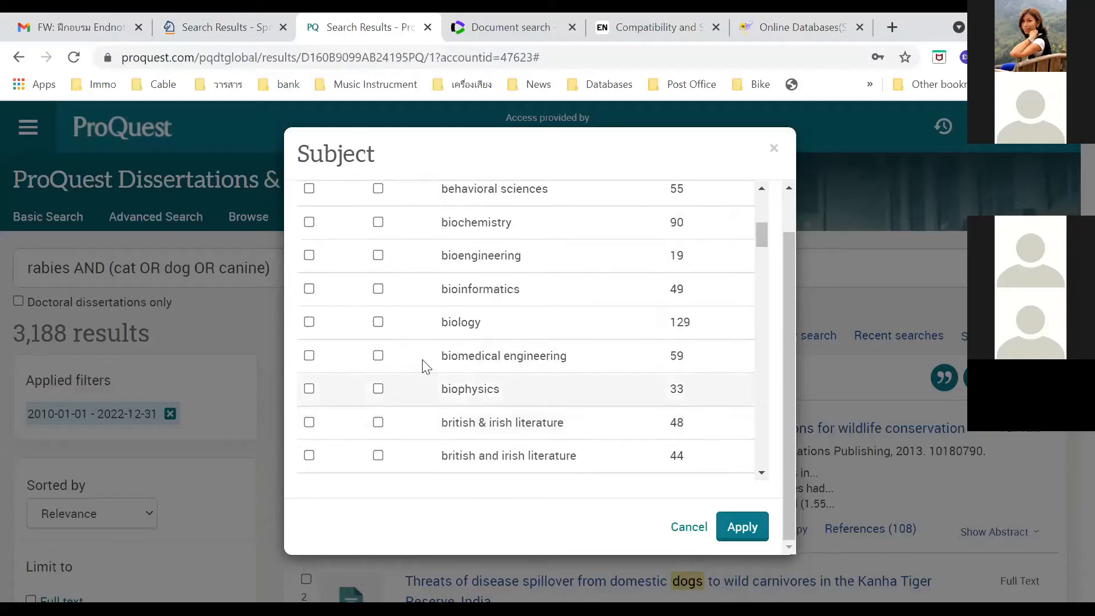
left_click(309, 322)
left_click(742, 527)
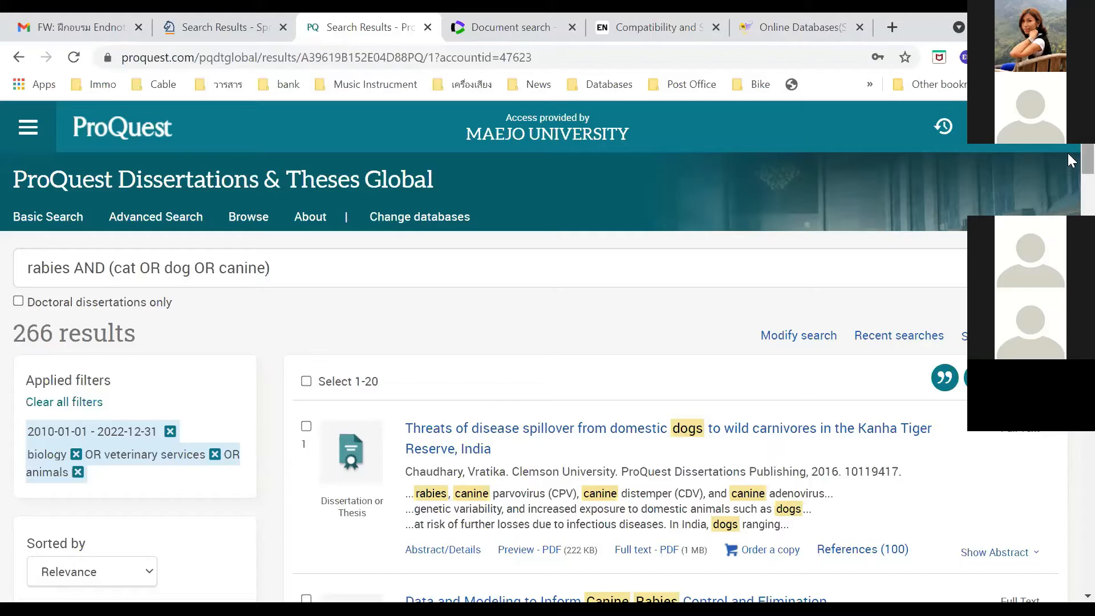
Set the dissertation results list to 100 items per page and select results 1-100
scroll(1068, 154, "down", 15)
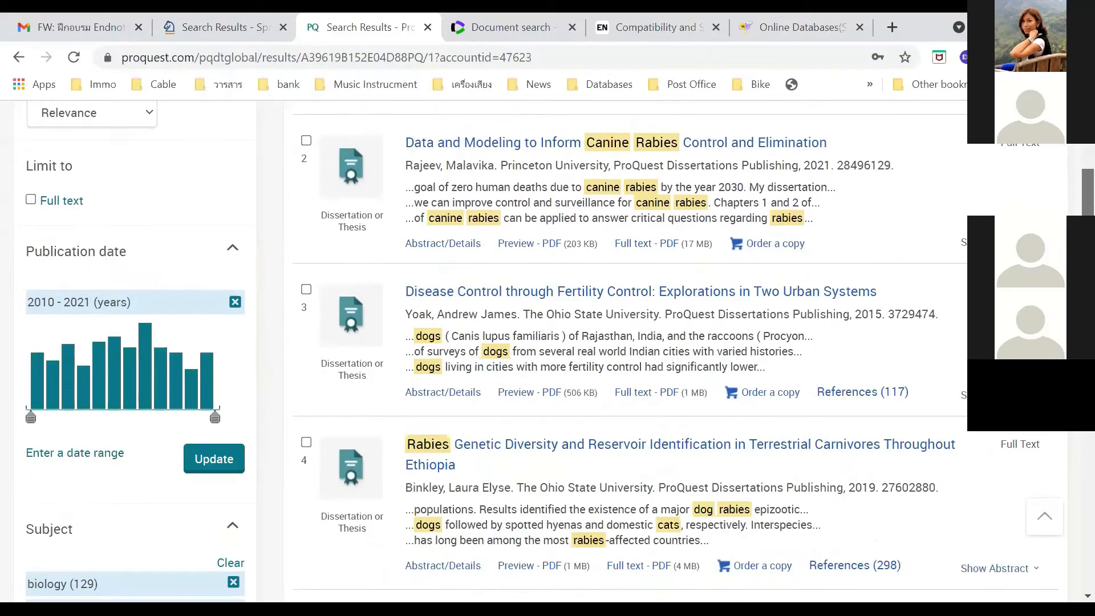
scroll(1071, 461, "down", 20)
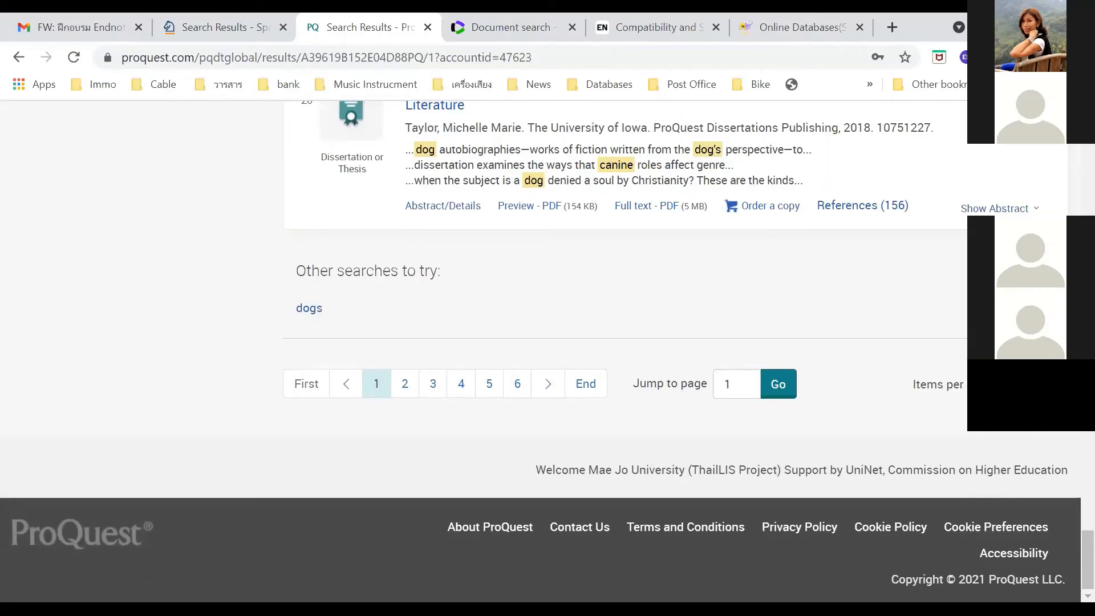
left_click(1030, 384)
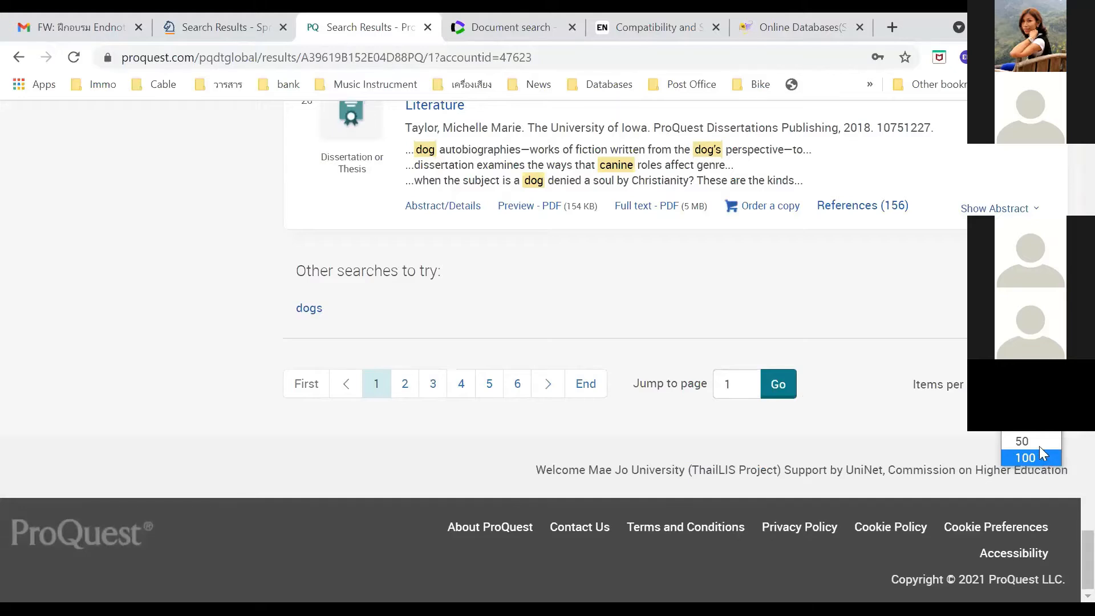
left_click(1042, 457)
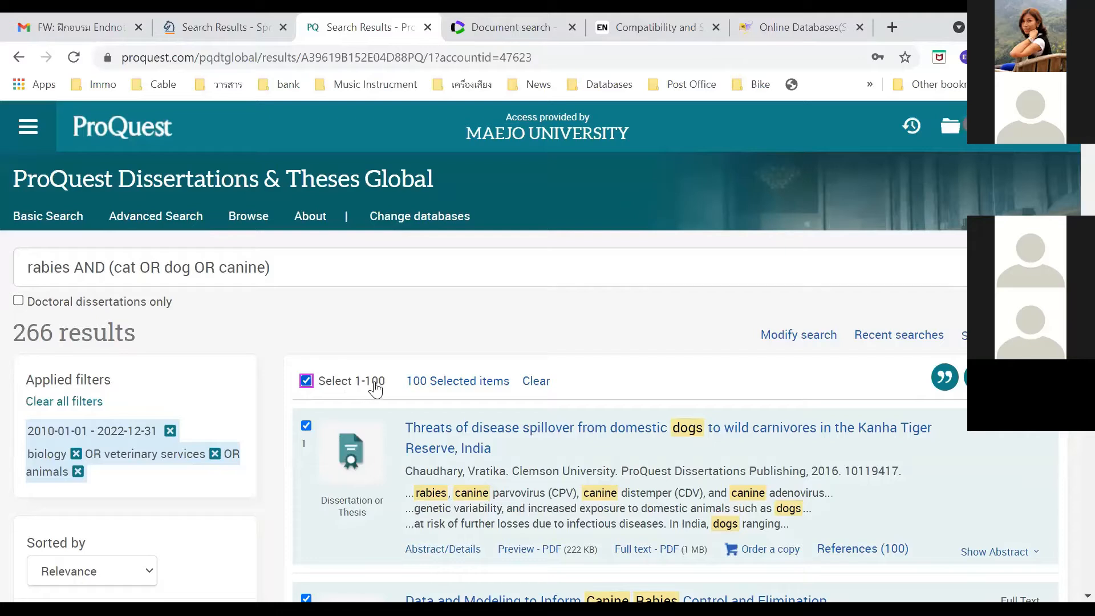
Open the citation options for the selected dissertations and choose the RIS export for EndNote
left_click(947, 379)
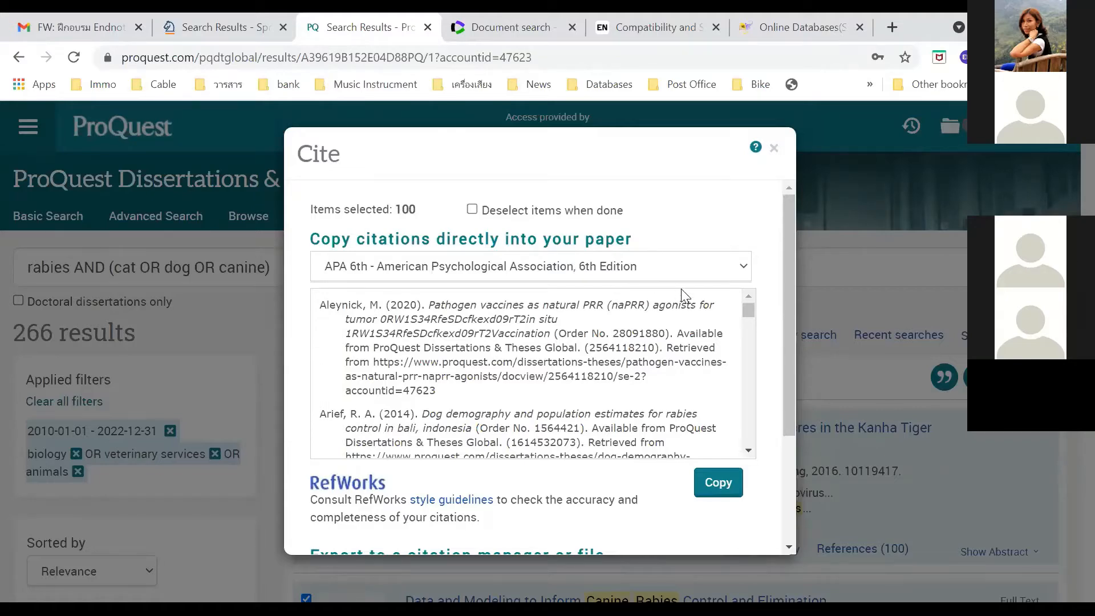
left_click_drag(787, 308, 801, 417)
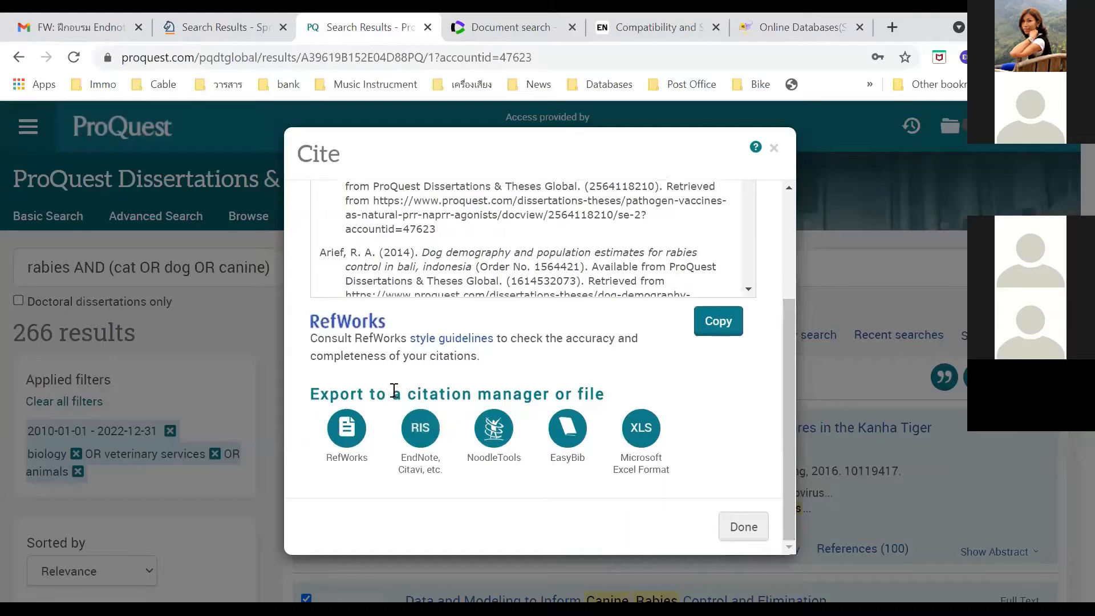
left_click_drag(401, 393, 597, 411)
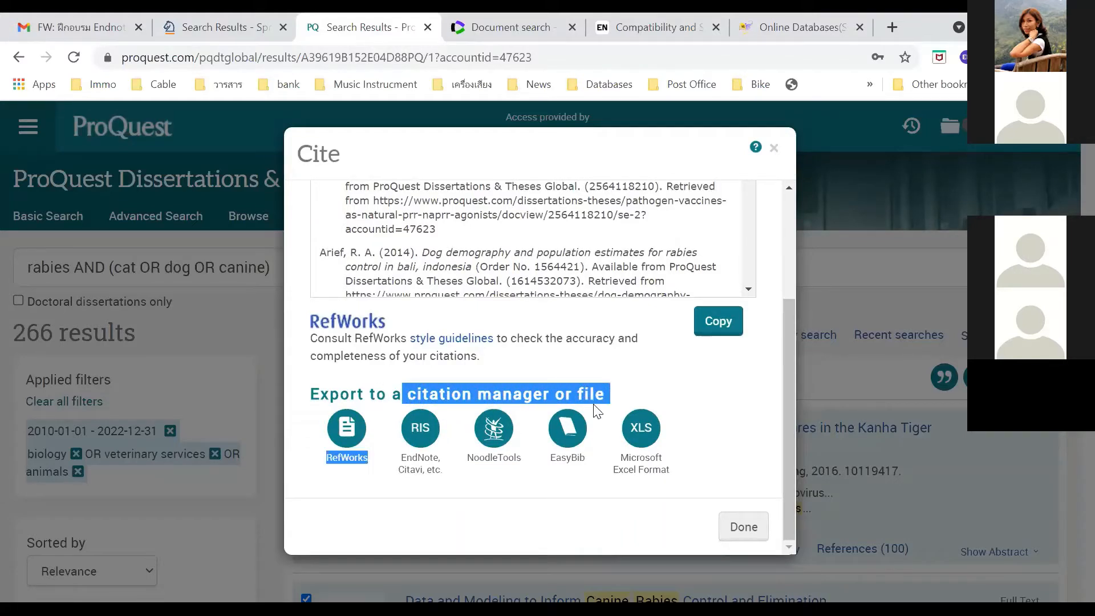
left_click(409, 489)
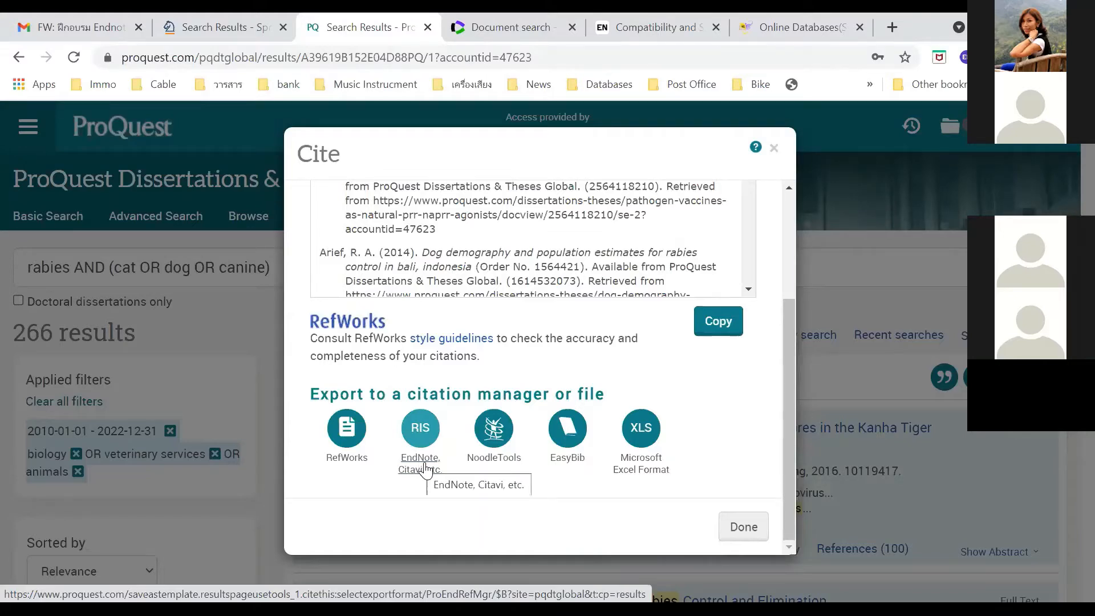
left_click(421, 428)
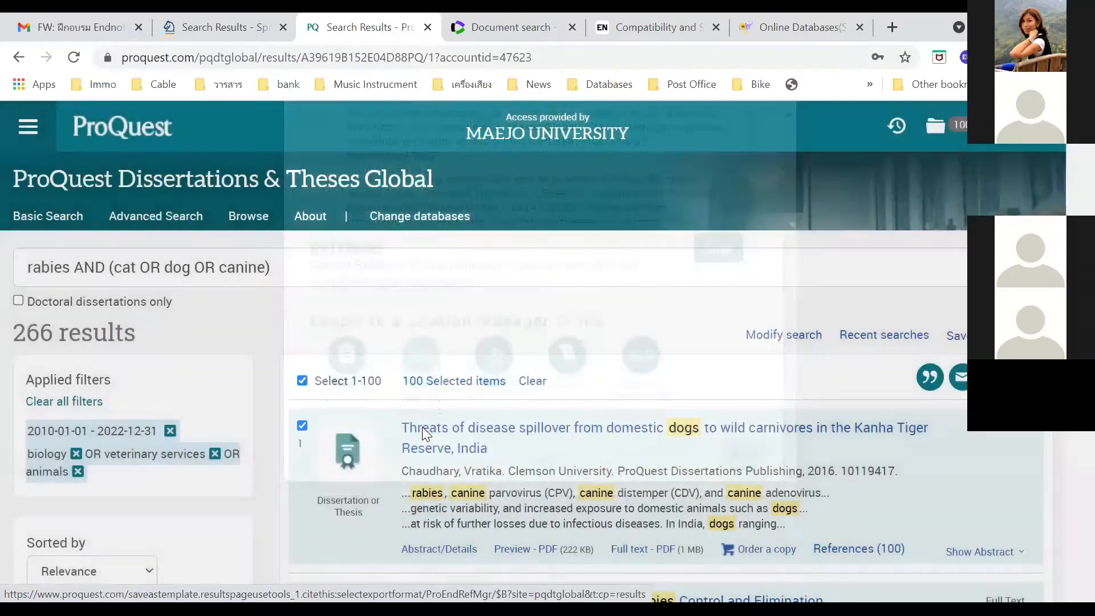
Enter the captcha text to download the RIS export, and import the downloaded file into the EndNote library
scroll(488, 289, "down", 1)
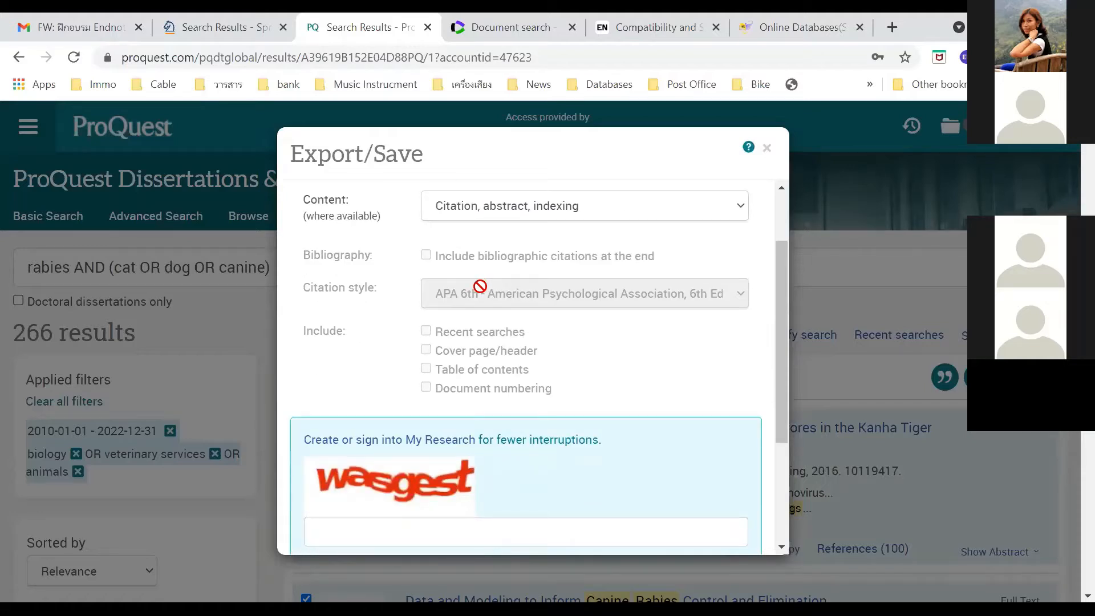
scroll(480, 286, "down", 2)
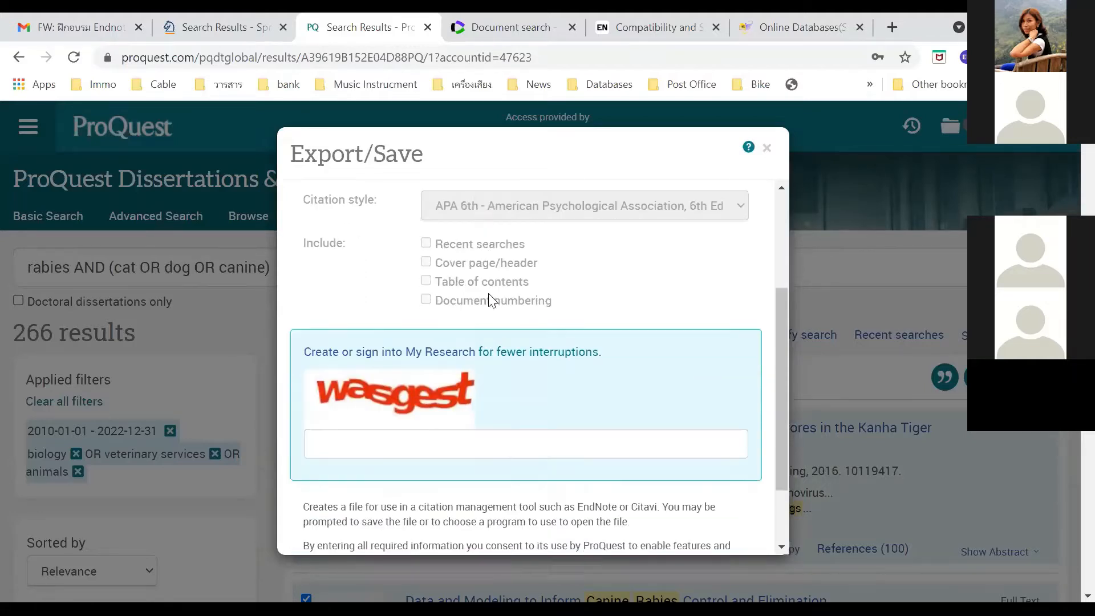
left_click(384, 361)
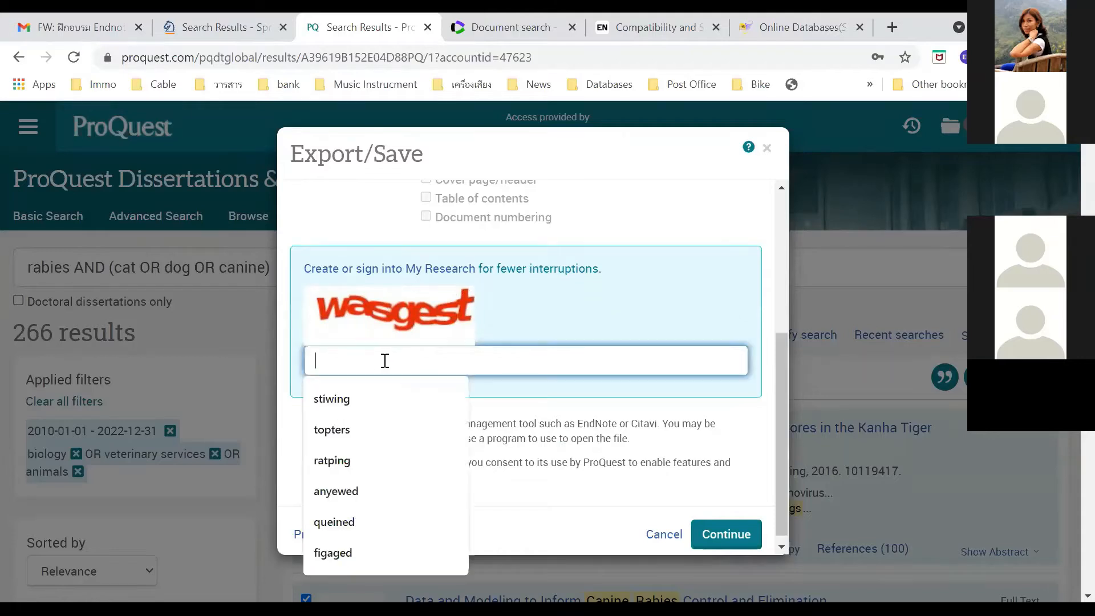
type("wa")
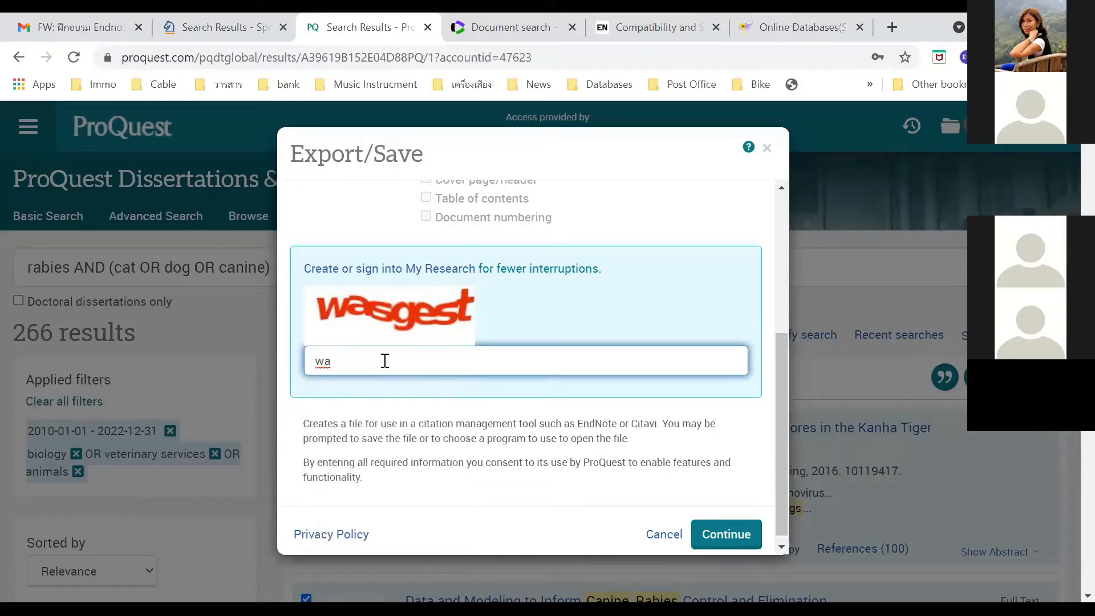
type("sgest")
left_click(726, 533)
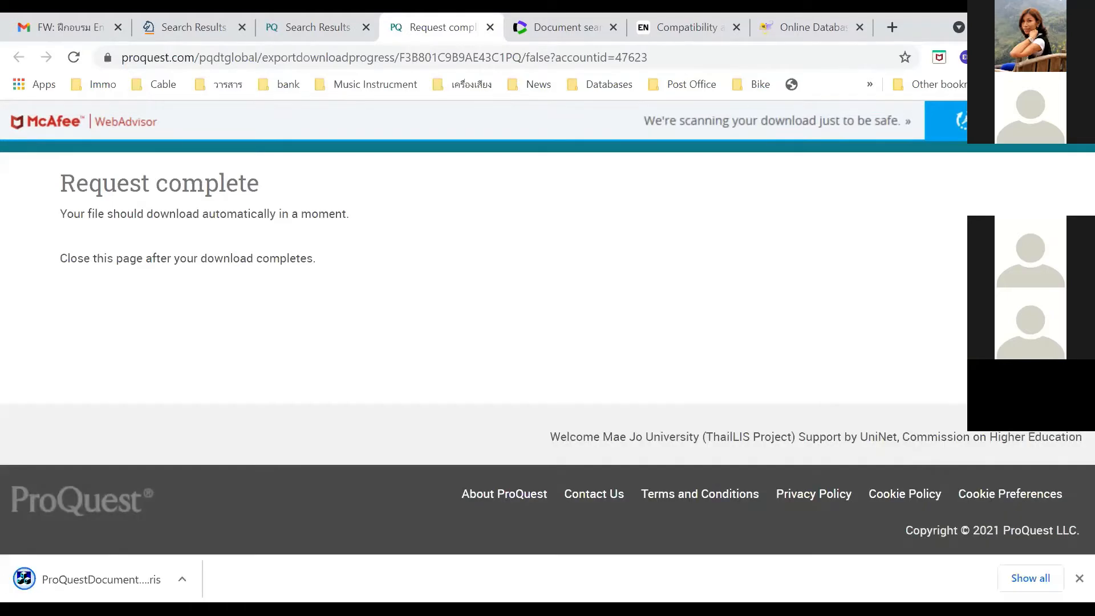
left_click(182, 580)
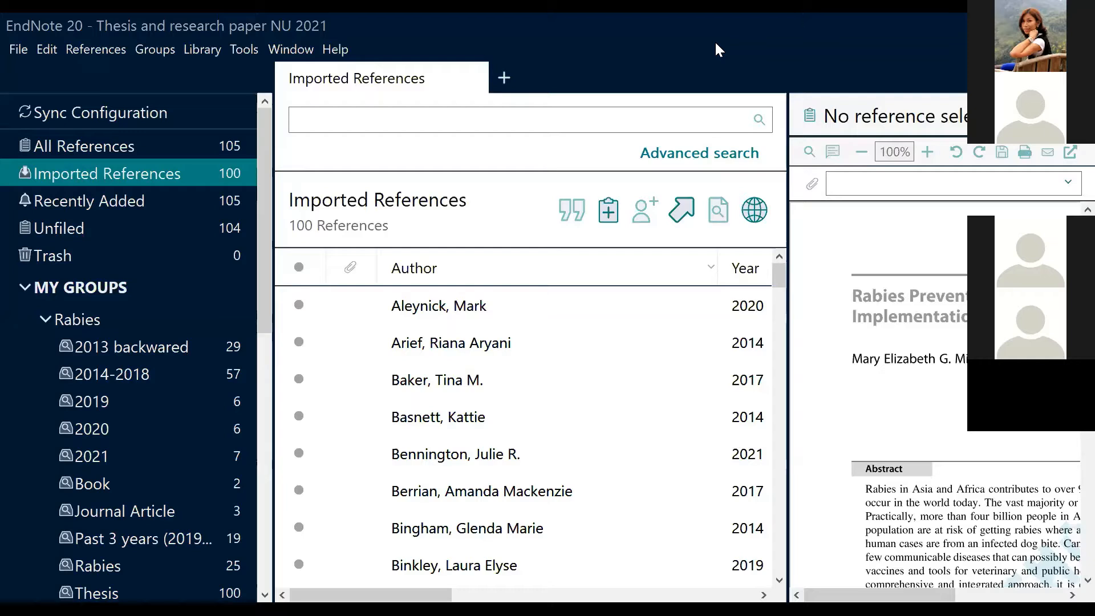
Examine how the library's references are distributed across the Rabies smart groups and the Thesis chapter groups
scroll(207, 371, "down", 1)
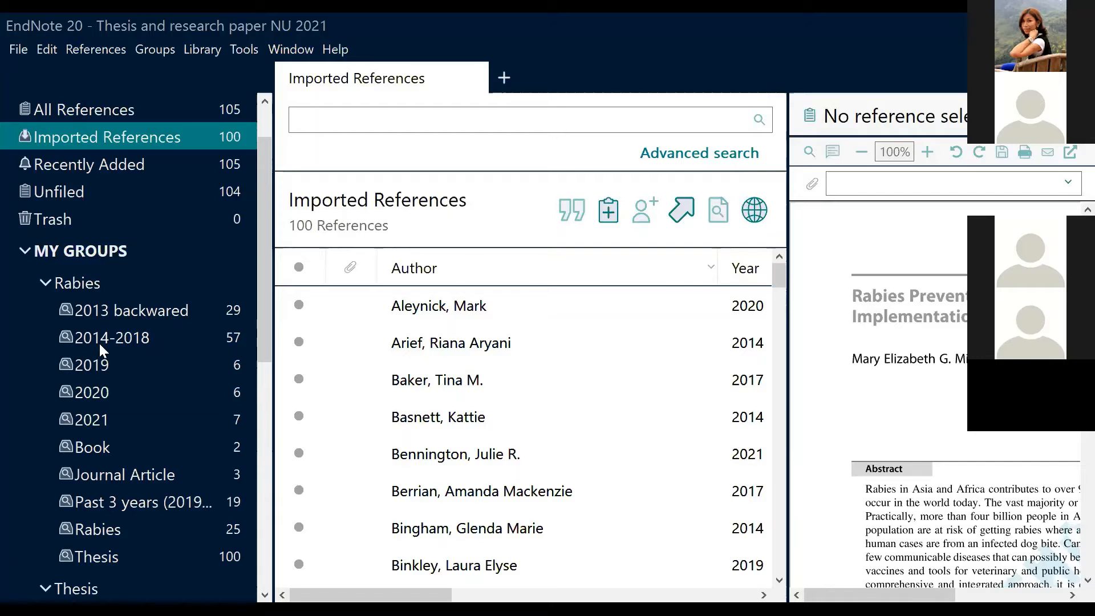
scroll(220, 337, "down", 1)
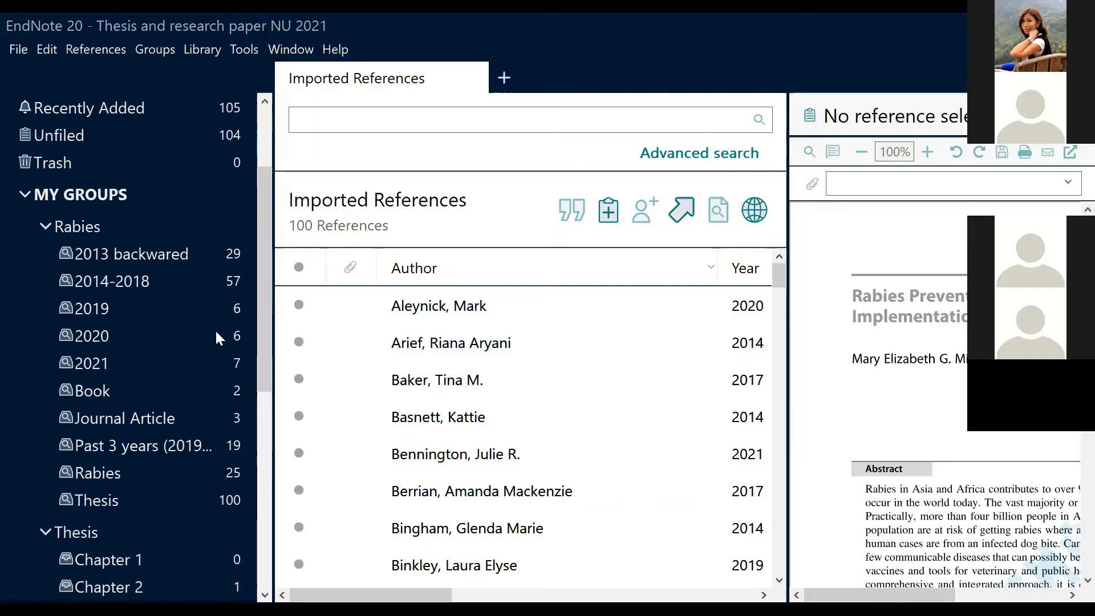
scroll(220, 348, "down", 1)
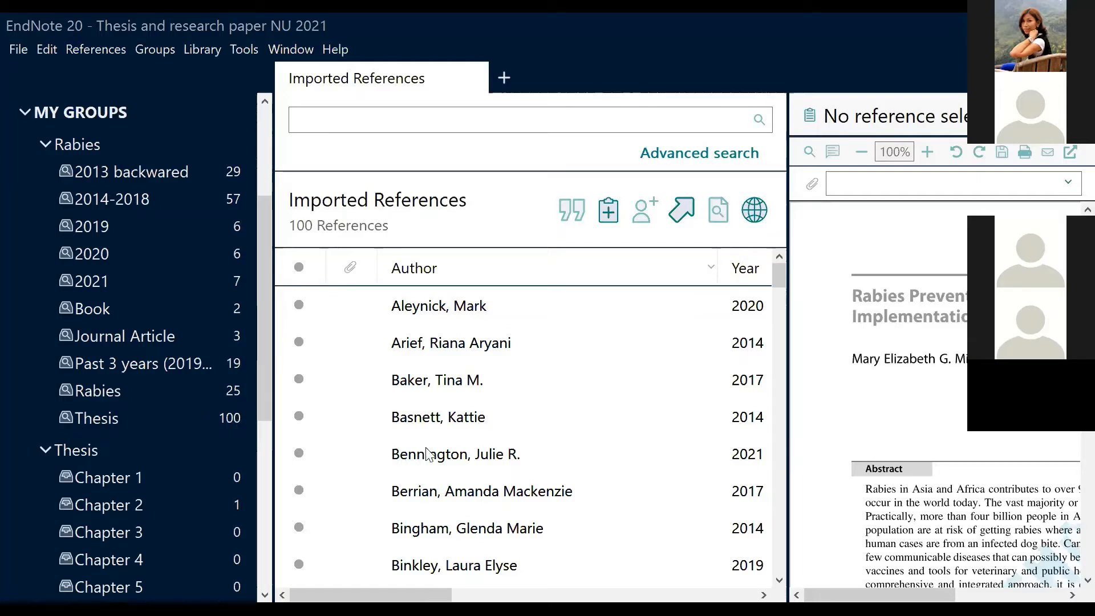
scroll(143, 337, "up", 3)
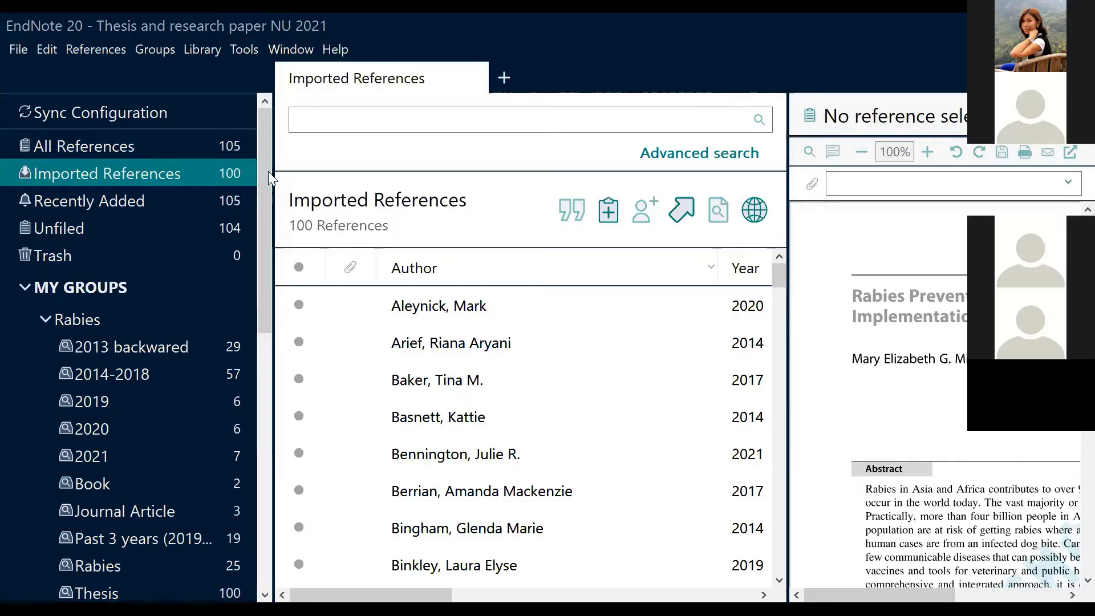
scroll(268, 340, "down", 3)
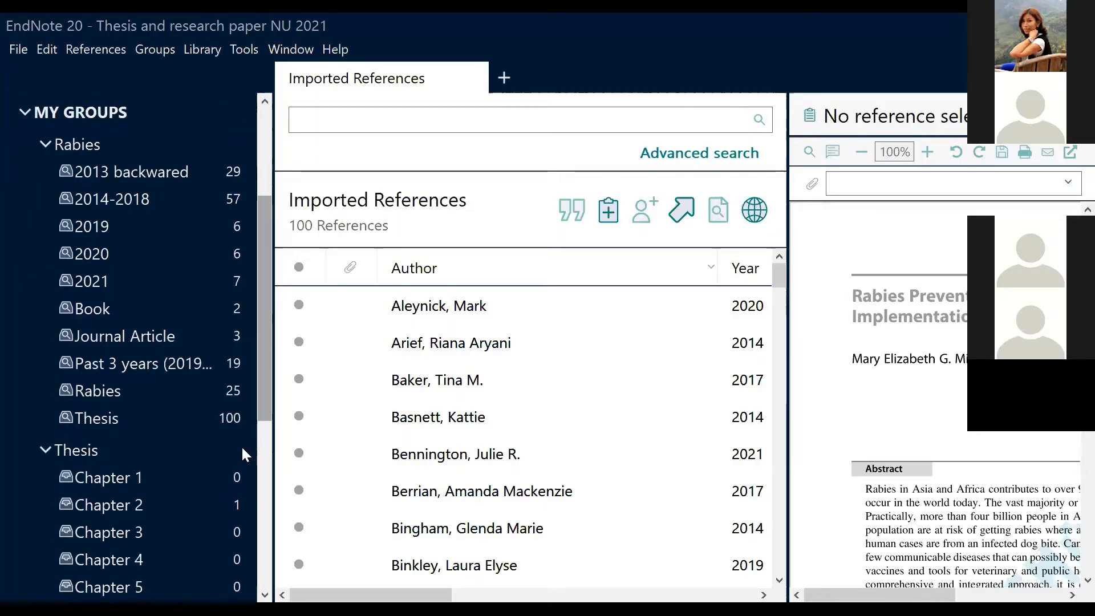
scroll(233, 457, "down", 5)
scroll(243, 327, "up", 8)
scroll(243, 276, "up", 1)
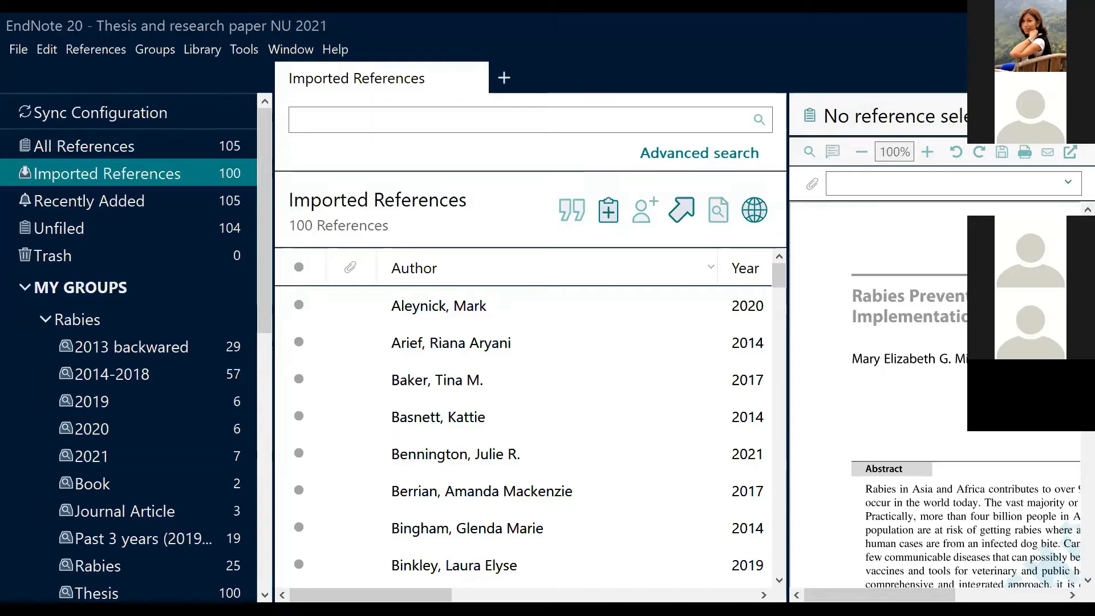
Switch to Web of Science in the browser and run a Topic search for "rabies AND (cat OR dog OR canine)"
key("alt+Tab")
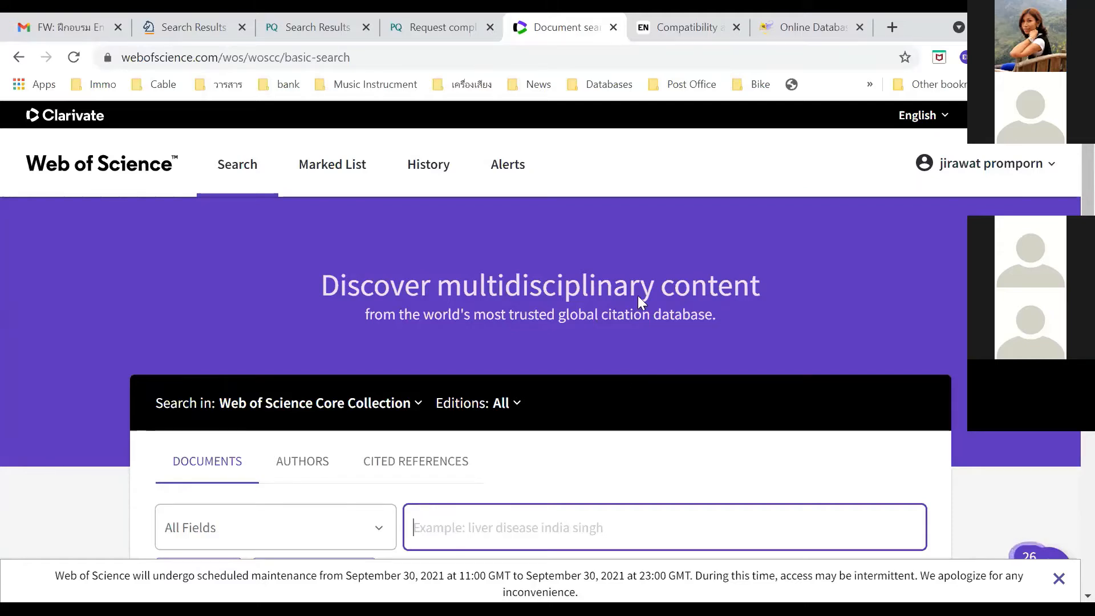
scroll(637, 295, "down", 4)
left_click(306, 369)
left_click(241, 419)
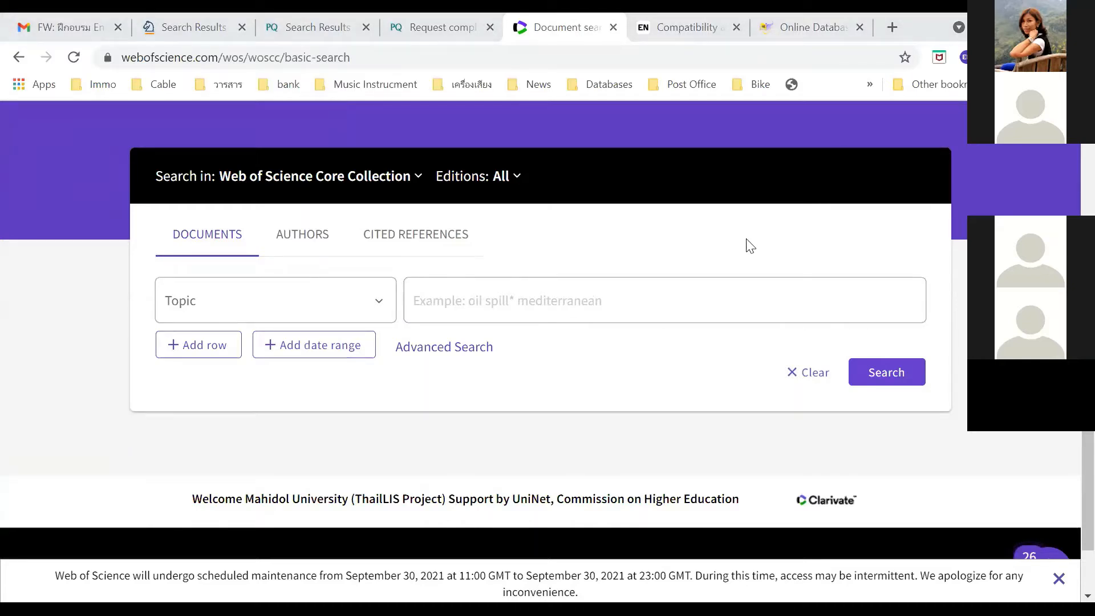
left_click(444, 291)
type("rabies AND (cat OR dog OR canine)")
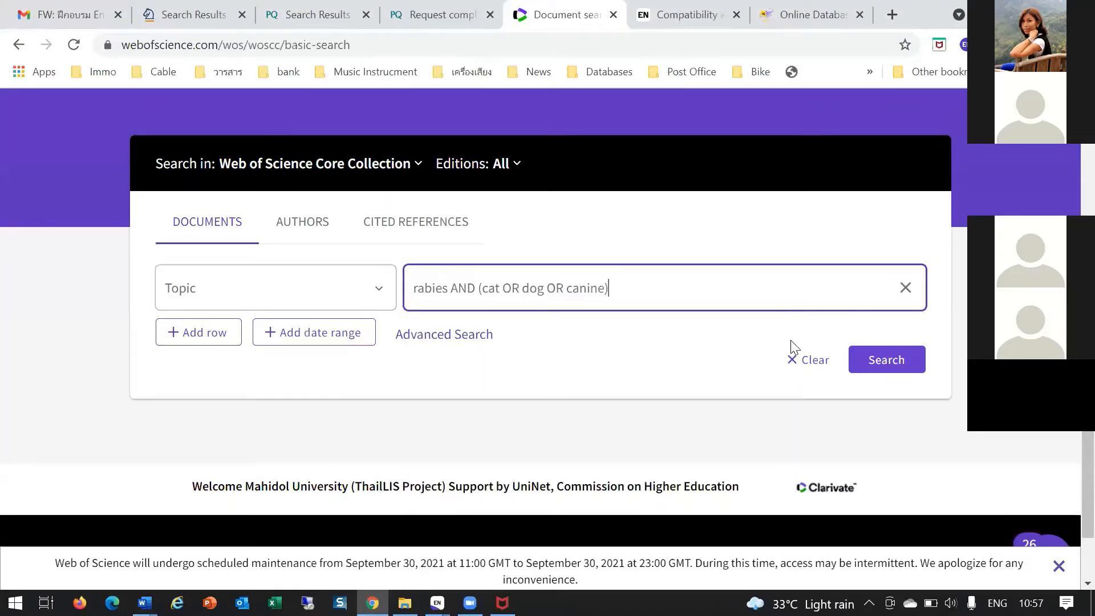
left_click(868, 358)
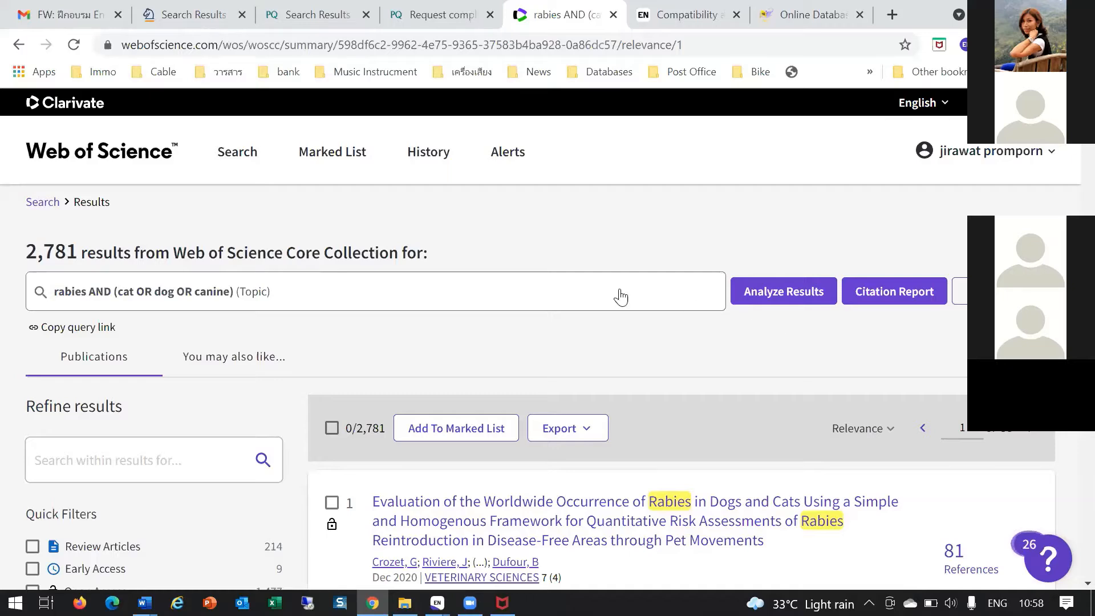
Refine the search results to the publication years 2021, 2020, 2019, 2018 and 2017
scroll(610, 300, "down", 4)
scroll(315, 357, "down", 3)
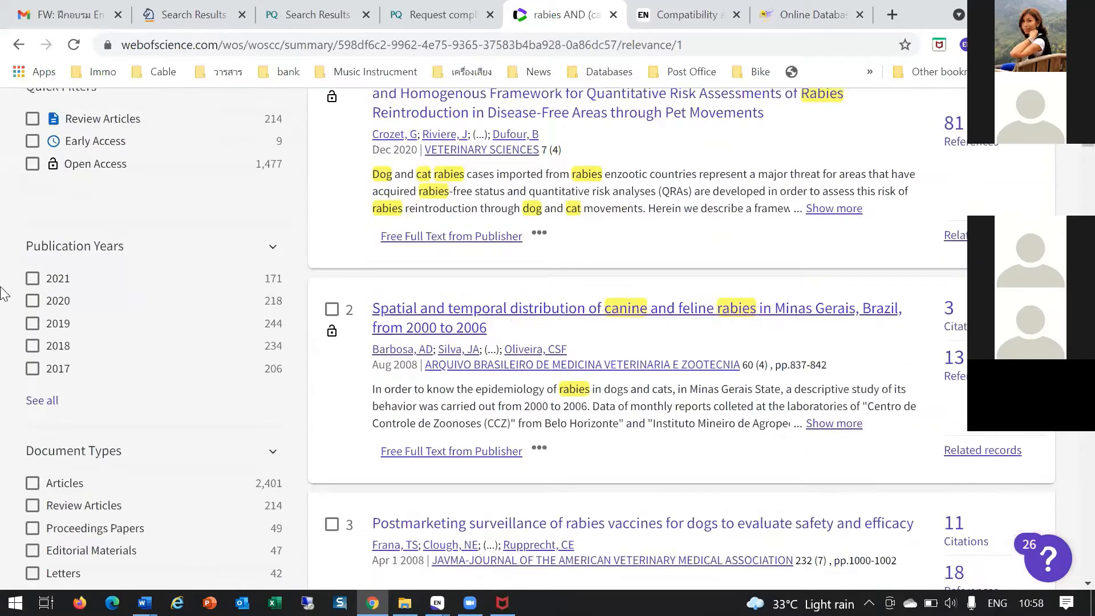
left_click(33, 279)
left_click(36, 302)
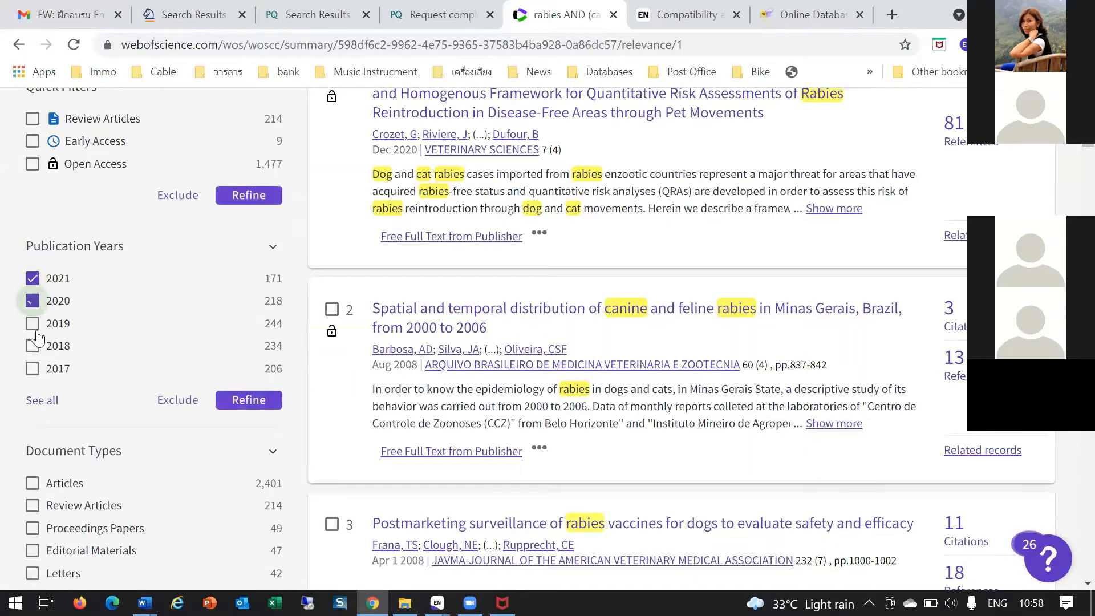
left_click(34, 325)
left_click(34, 347)
left_click(34, 370)
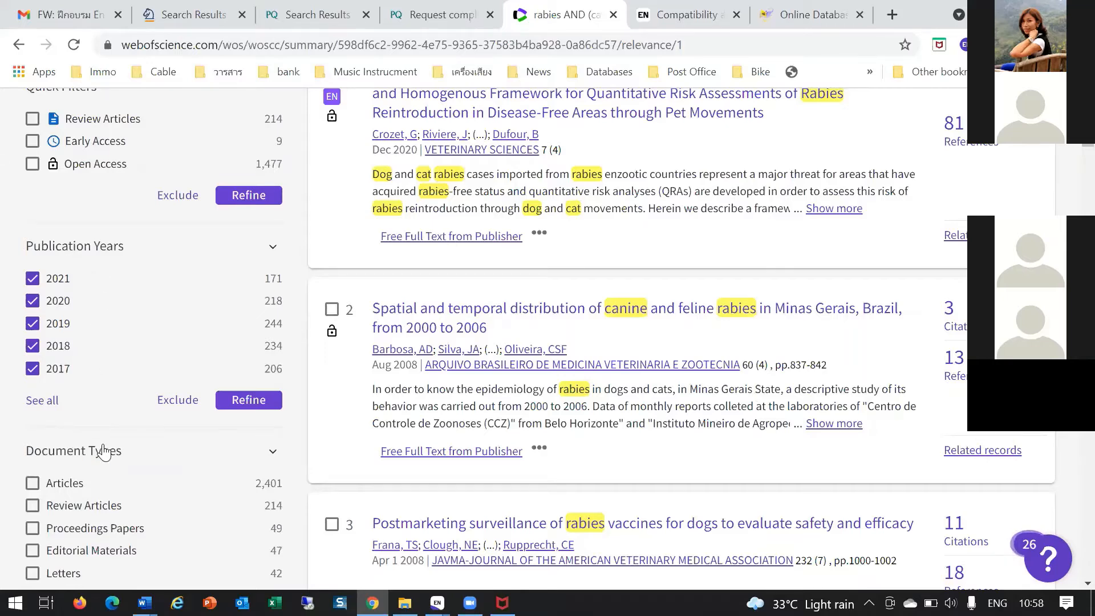
left_click(237, 406)
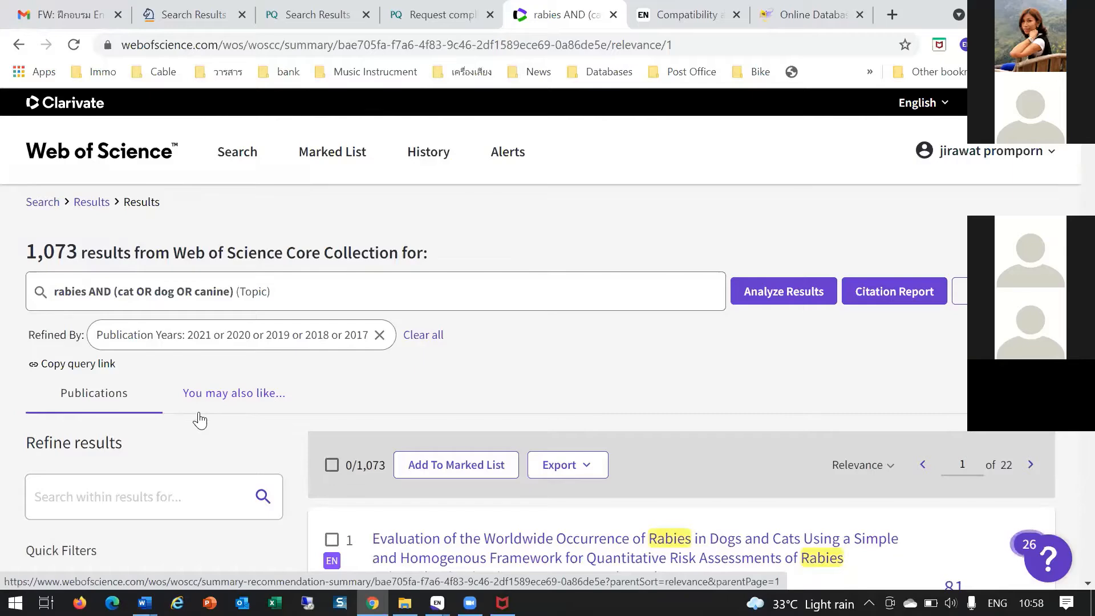
Refine the results further to the document type Articles
scroll(219, 402, "down", 6)
scroll(190, 407, "down", 2)
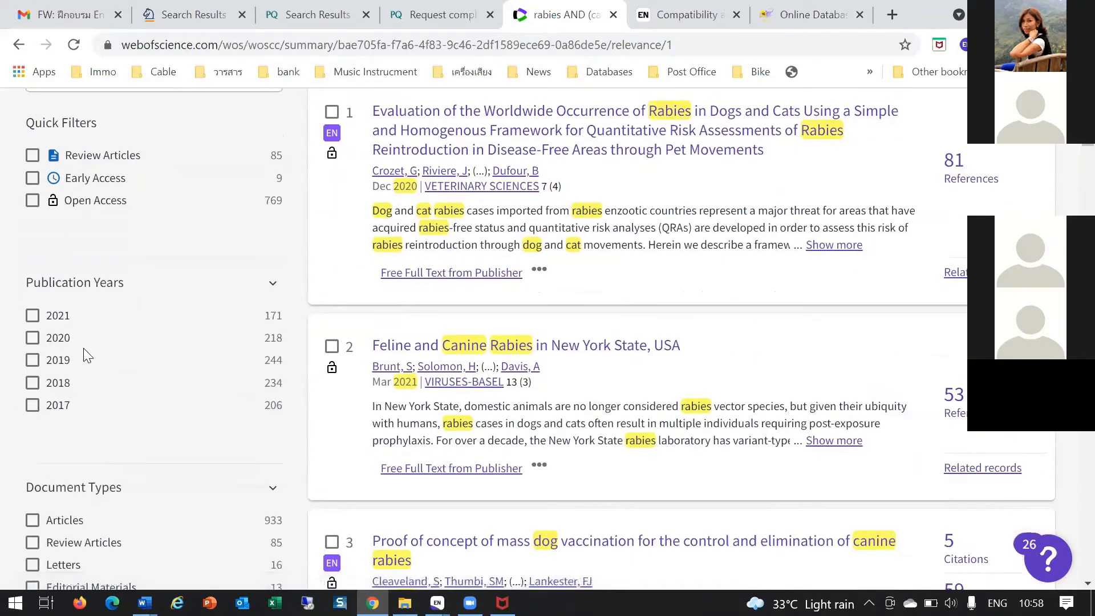
scroll(59, 337, "down", 3)
left_click(33, 349)
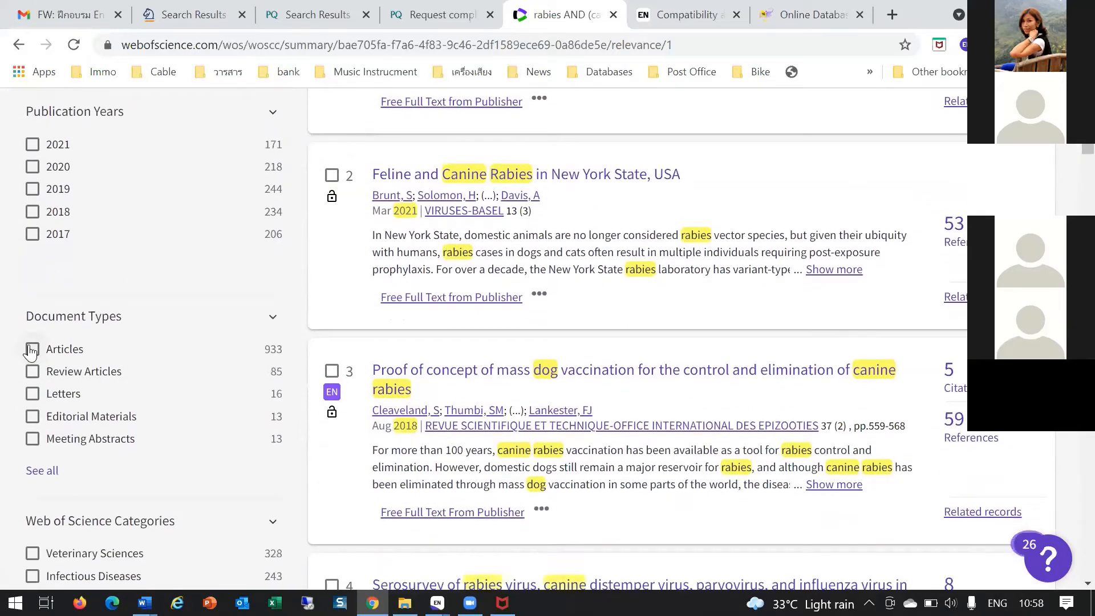
left_click(231, 474)
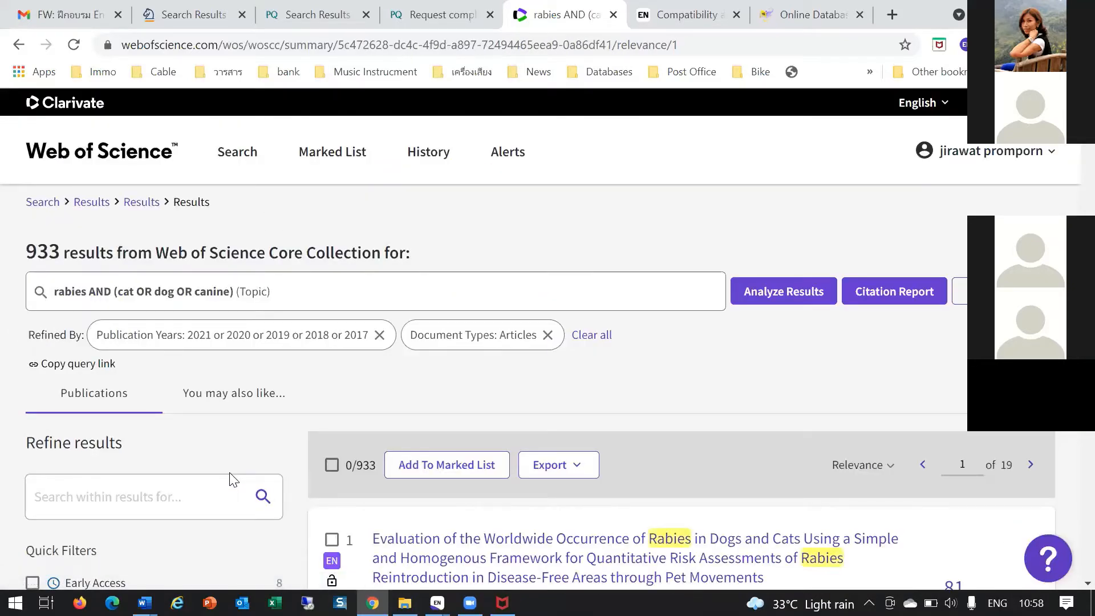
Narrow the results to the Web of Science category Infectious Diseases
scroll(234, 482, "down", 8)
scroll(214, 464, "down", 5)
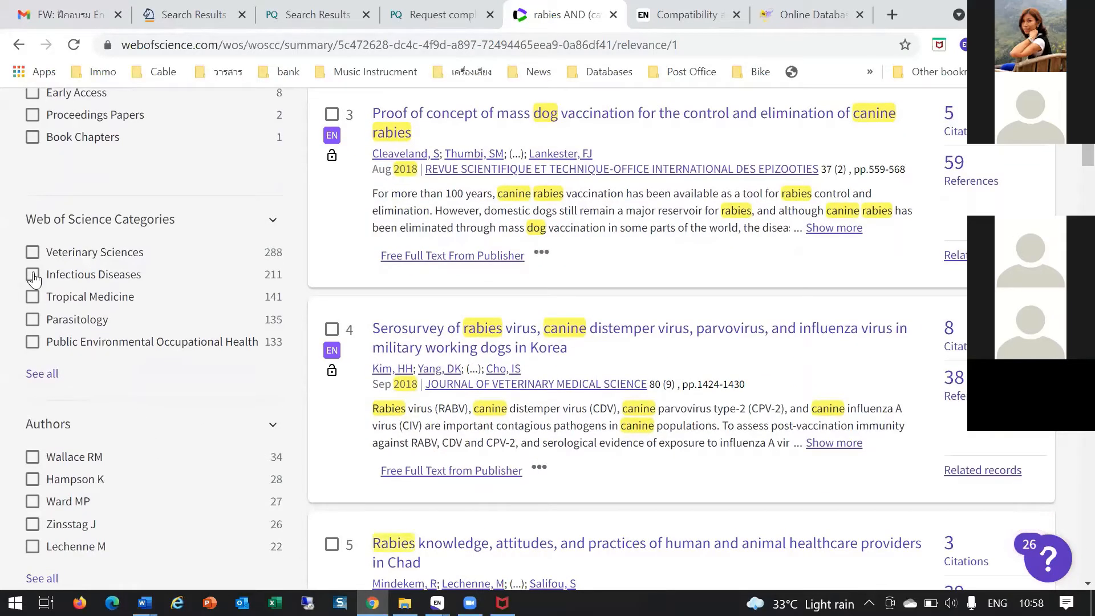
left_click(33, 275)
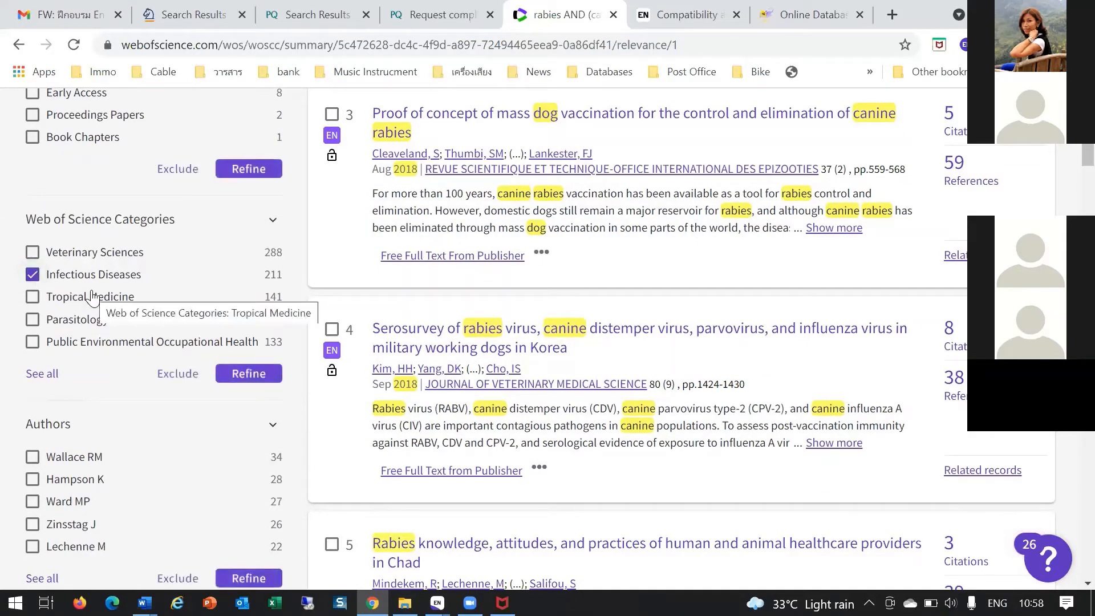
left_click(251, 377)
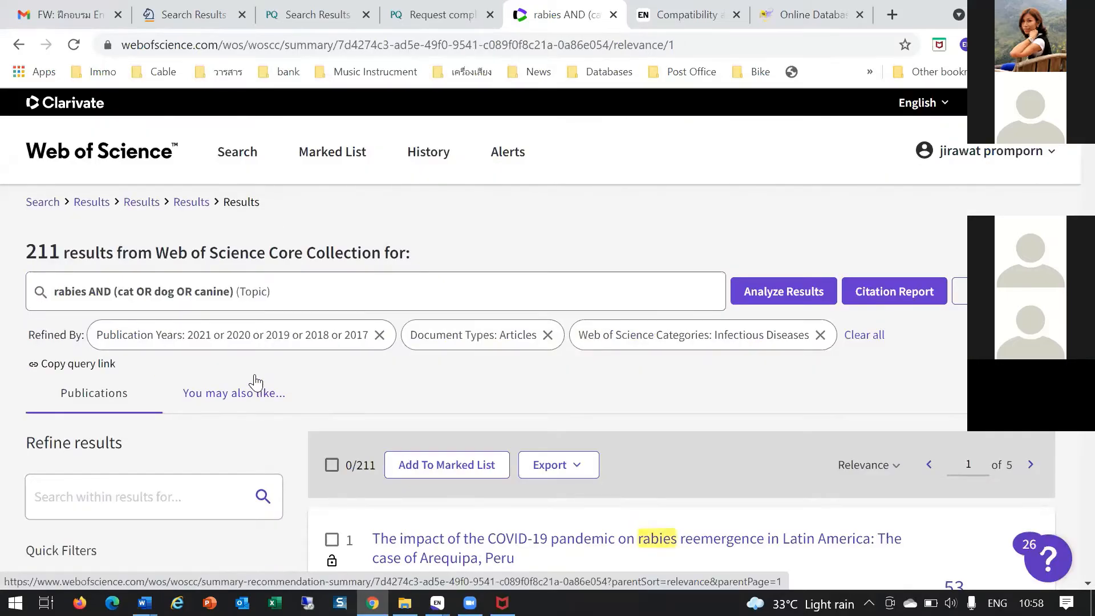
Look through the first page of the refined rabies results and check the available page size options
scroll(400, 341, "down", 2)
scroll(412, 341, "down", 3)
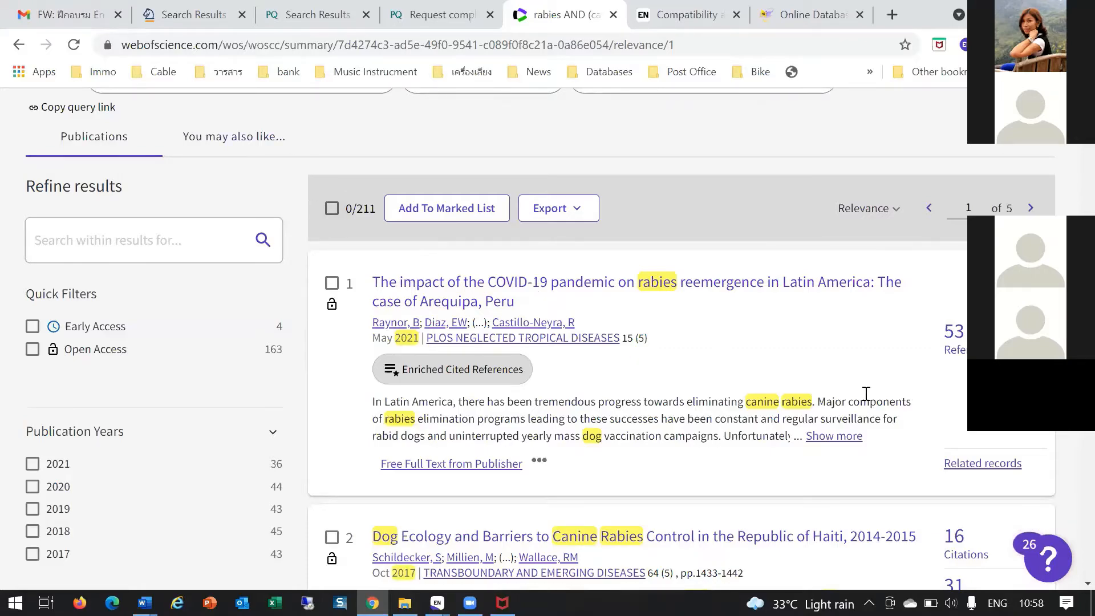
scroll(841, 407, "down", 5)
scroll(841, 408, "down", 10)
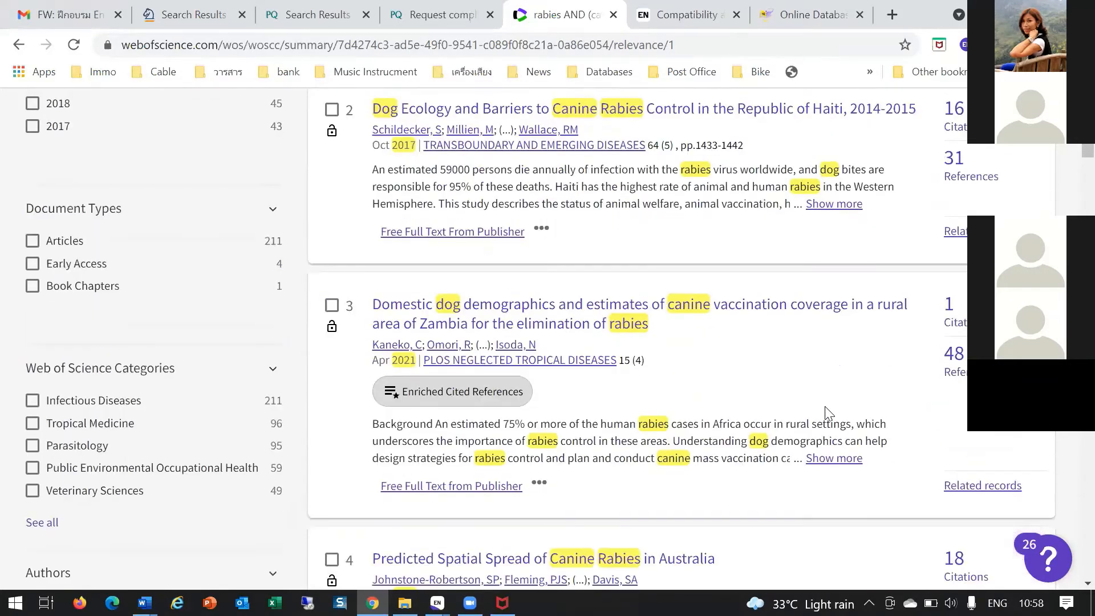
scroll(814, 425, "down", 11)
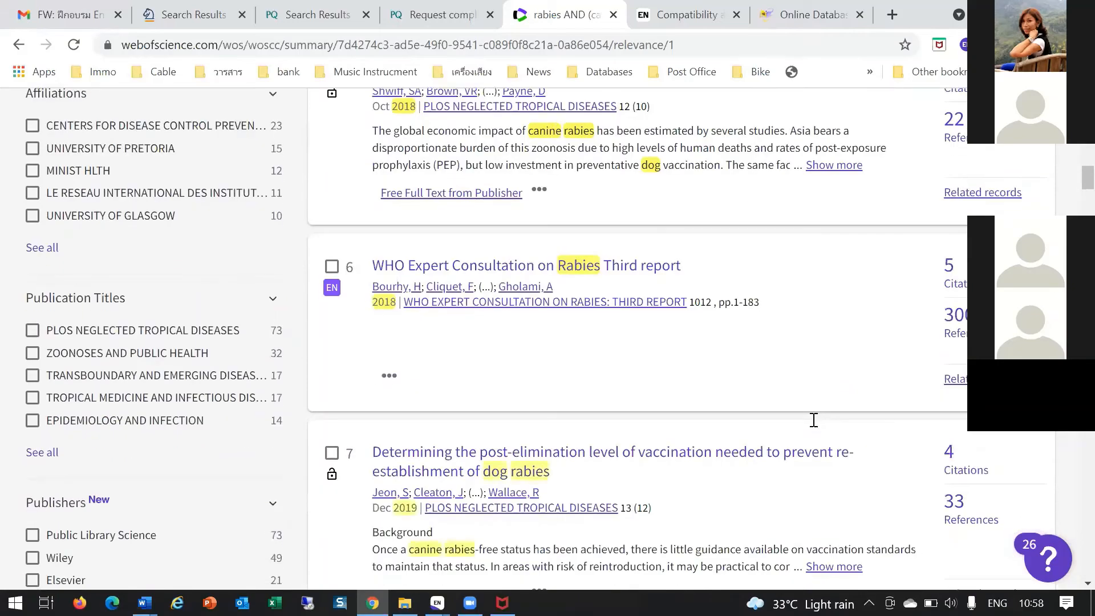
scroll(811, 428, "down", 6)
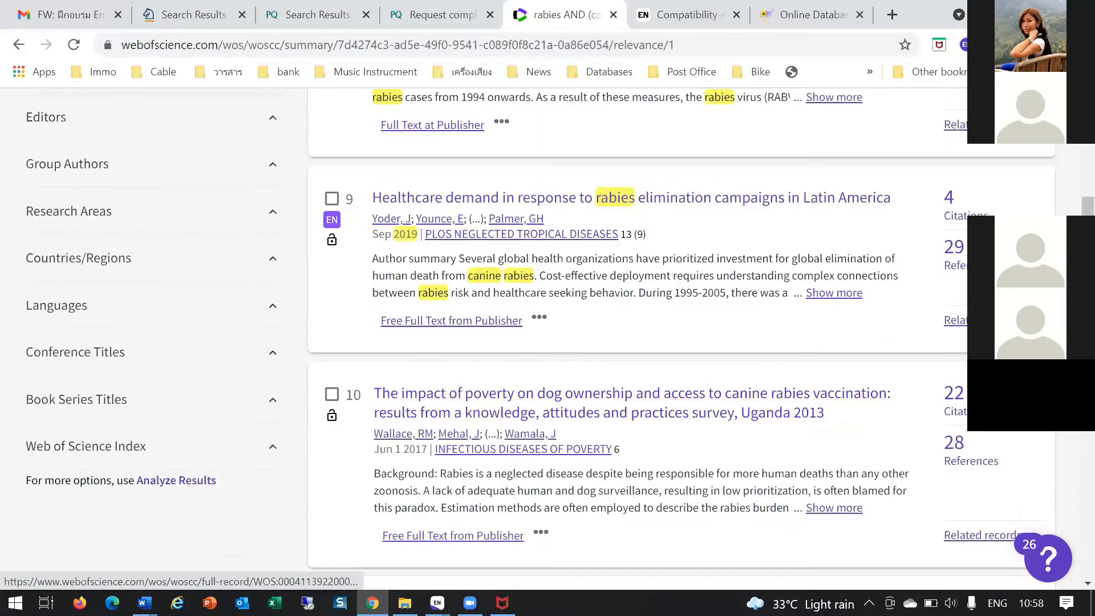
scroll(1071, 457, "down", 10)
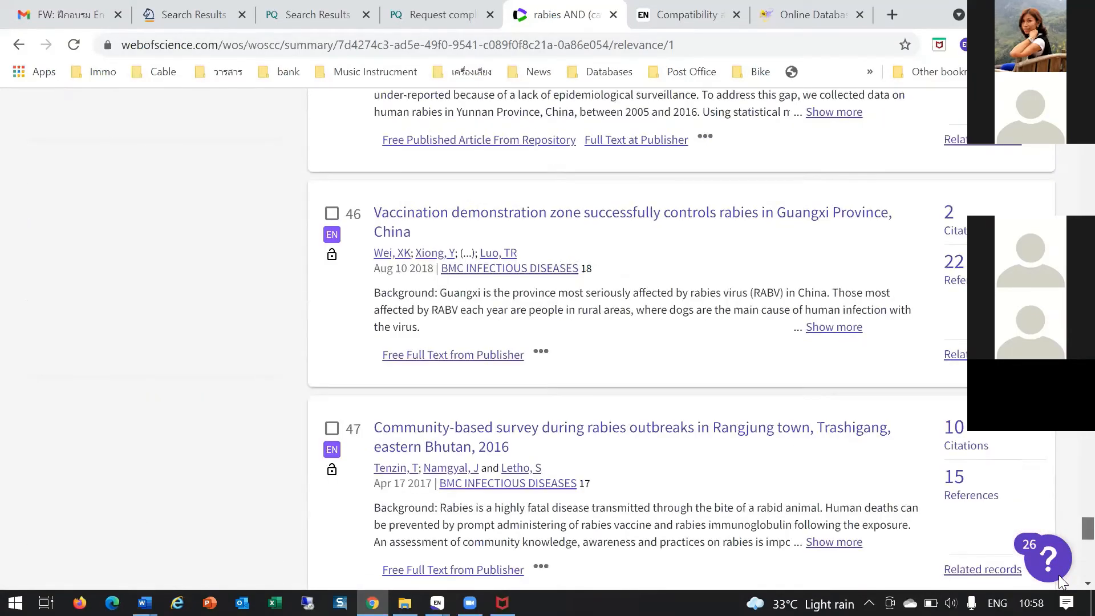
scroll(1071, 457, "down", 5)
scroll(456, 520, "down", 9)
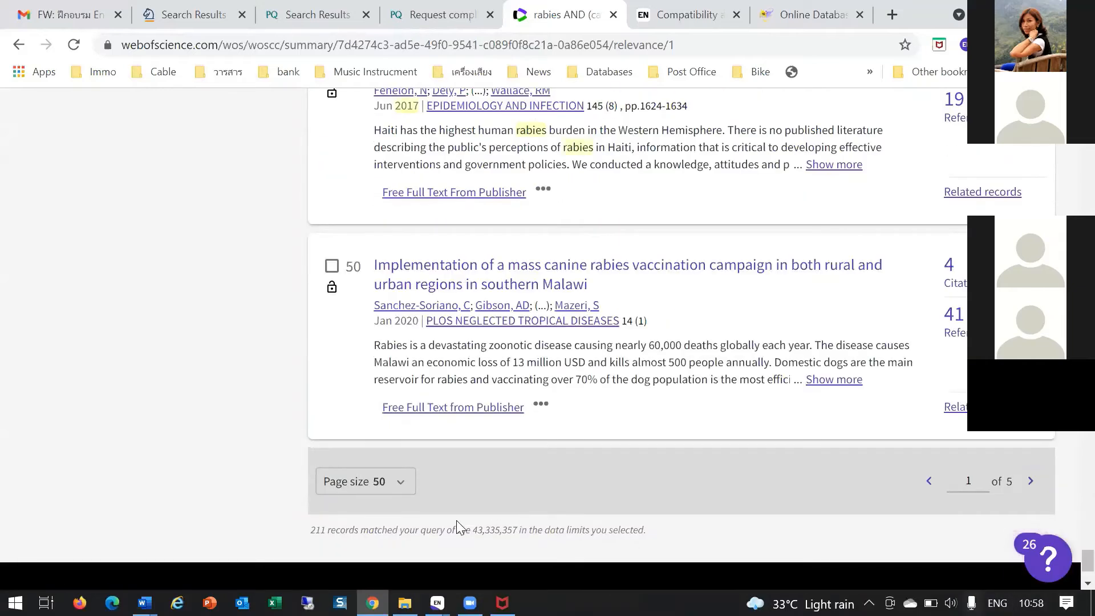
left_click(389, 491)
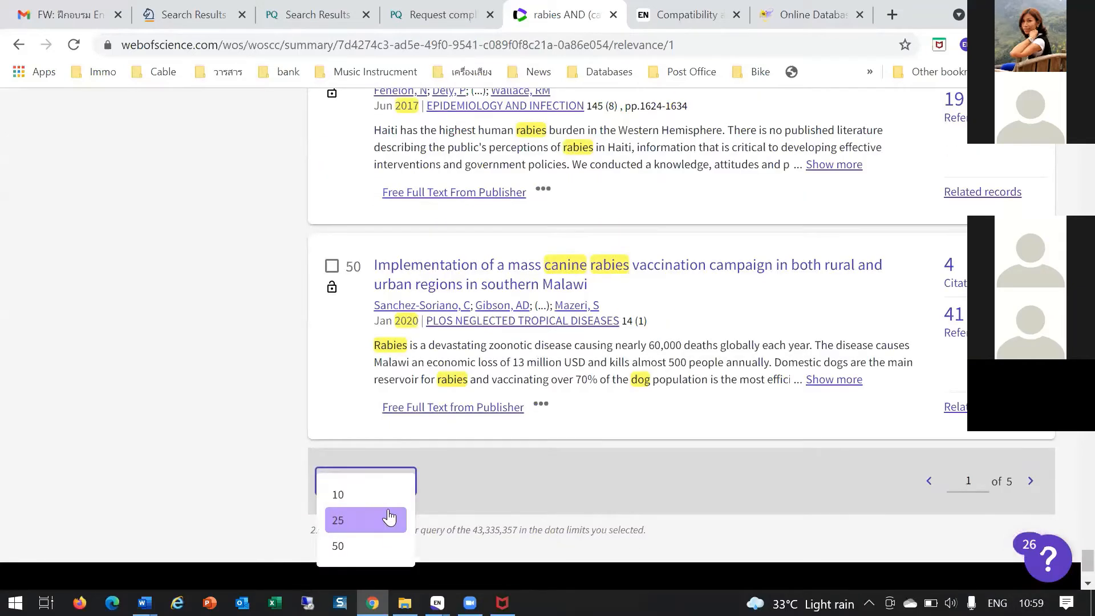
scroll(342, 521, "down", 2)
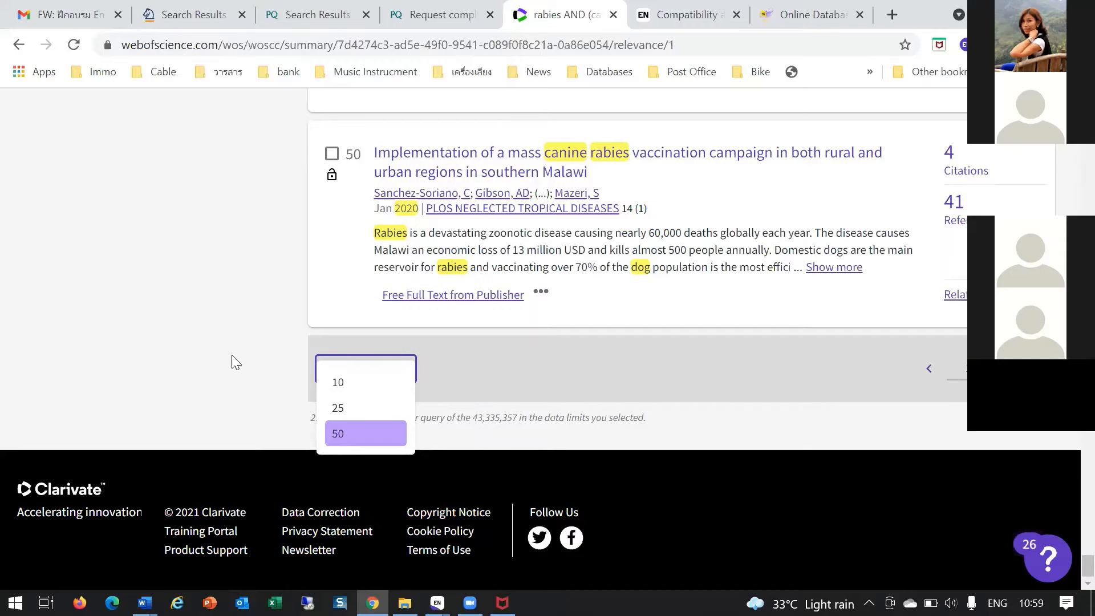
left_click(217, 343)
scroll(318, 385, "up", 1)
scroll(318, 387, "up", 20)
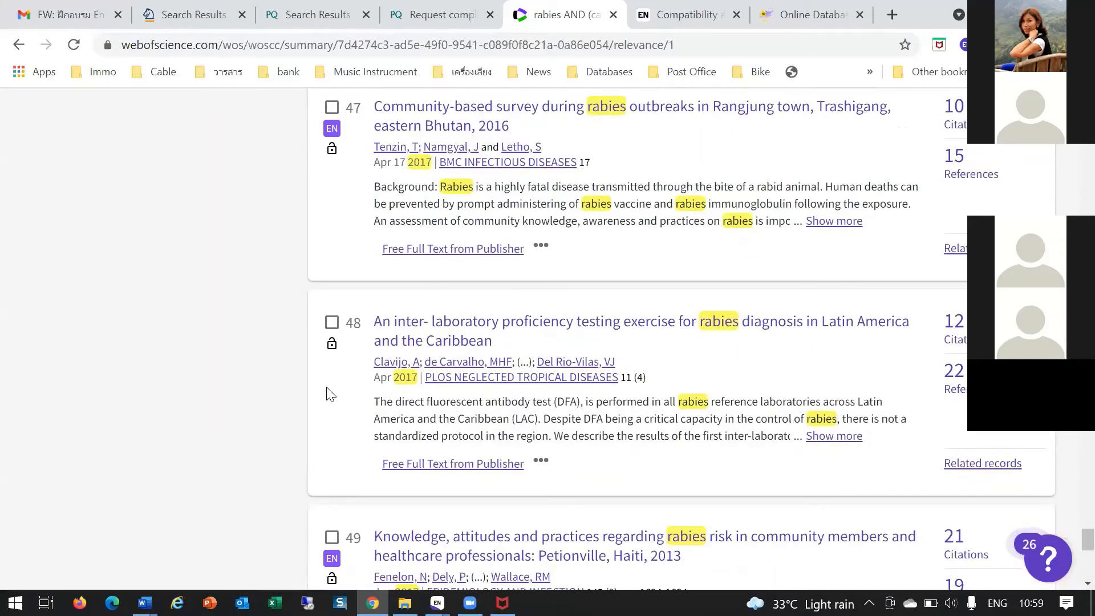
scroll(354, 376, "up", 20)
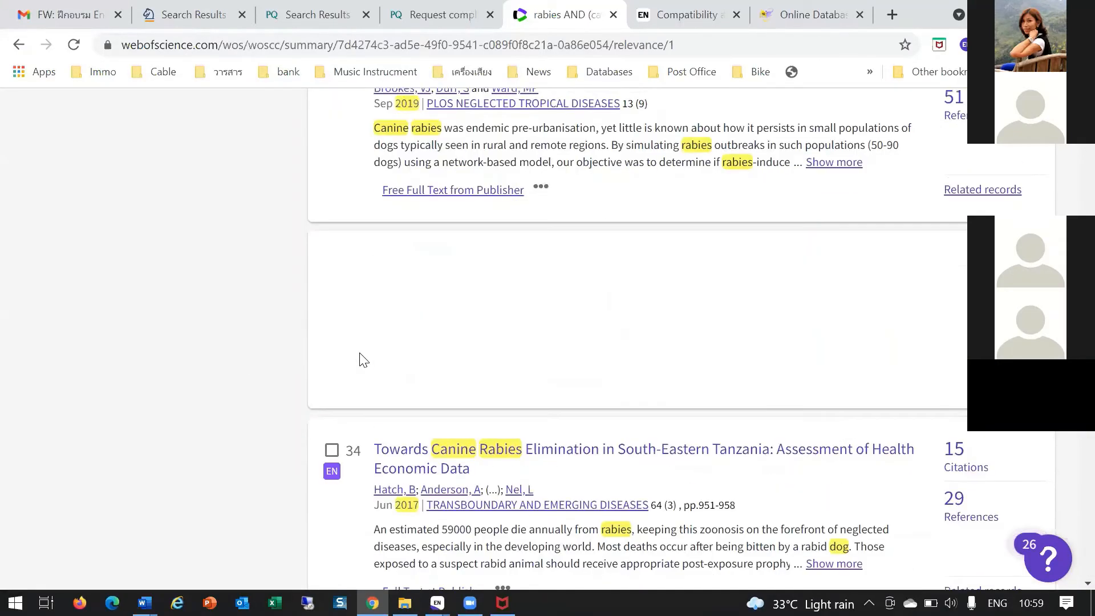
scroll(396, 363, "up", 20)
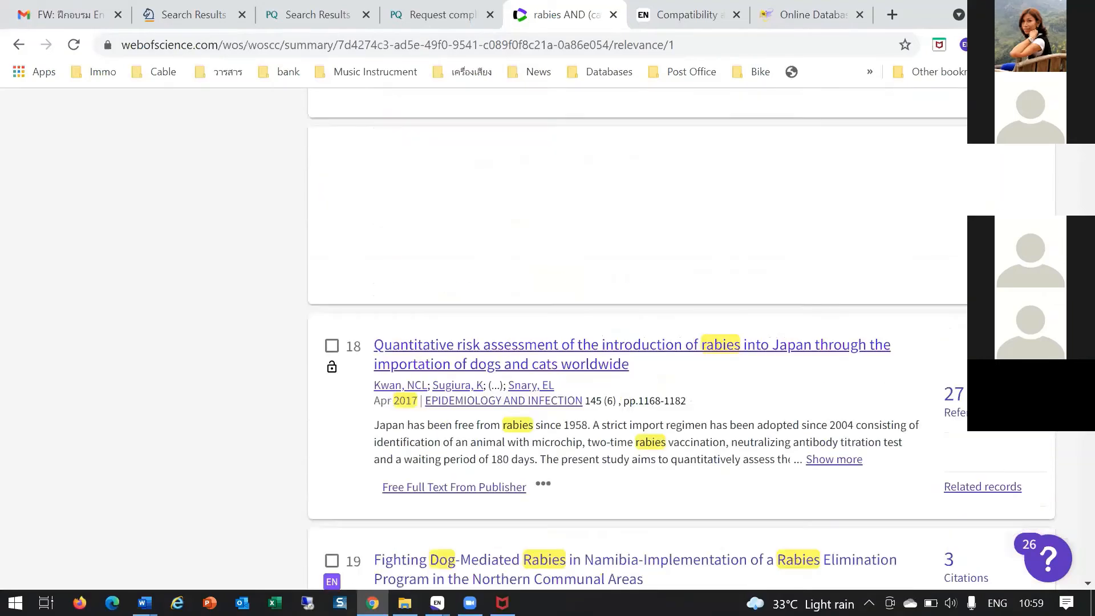
scroll(354, 365, "up", 20)
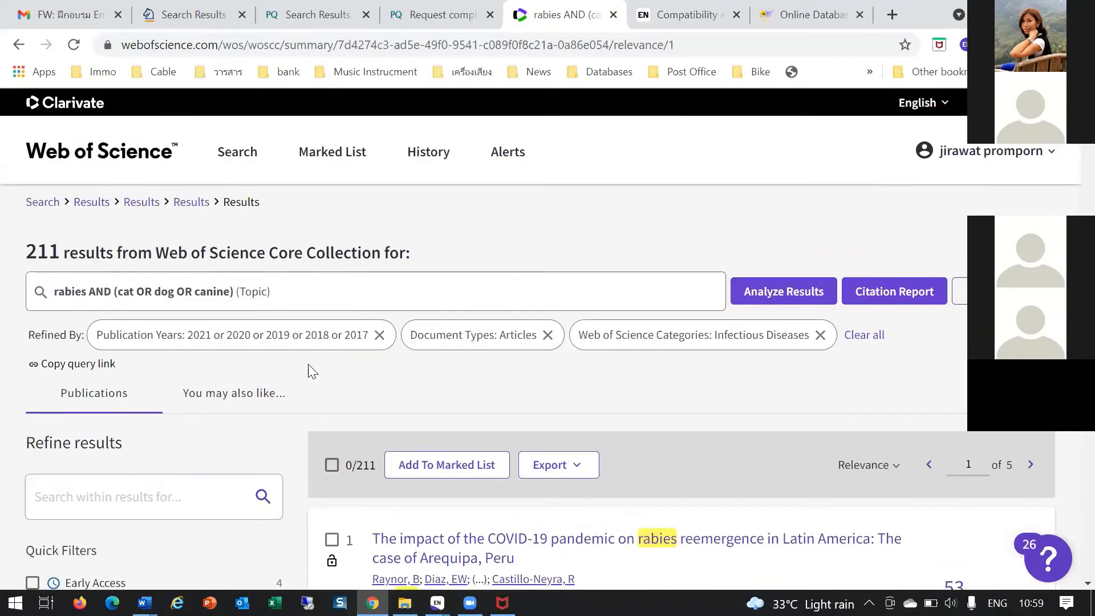
Select all records on the first results page and add them to the Unfiled marked list
scroll(313, 360, "down", 3)
left_click(331, 295)
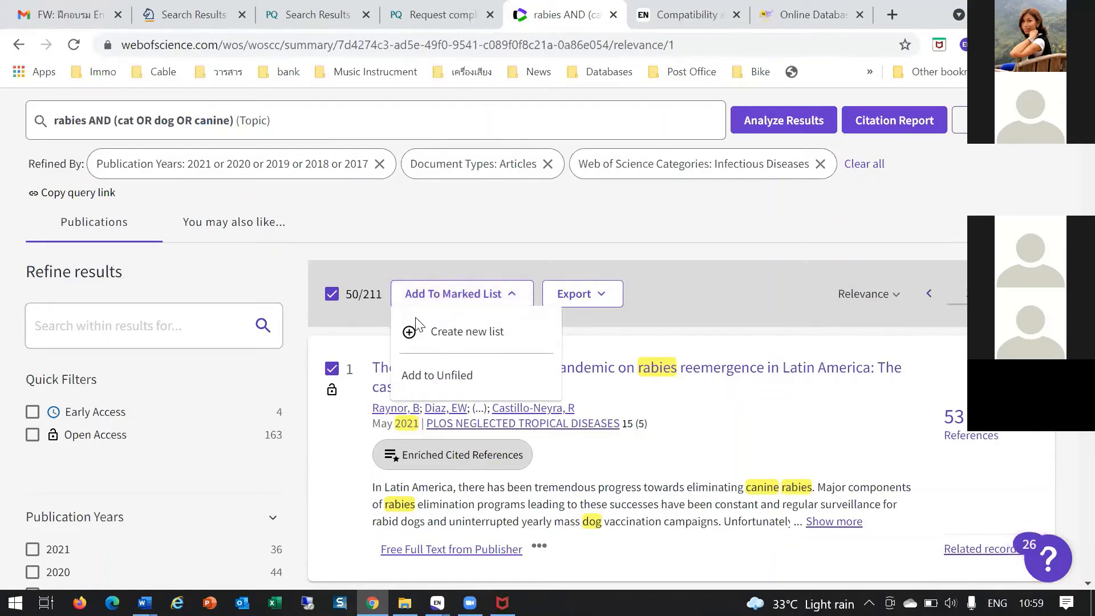
left_click(433, 381)
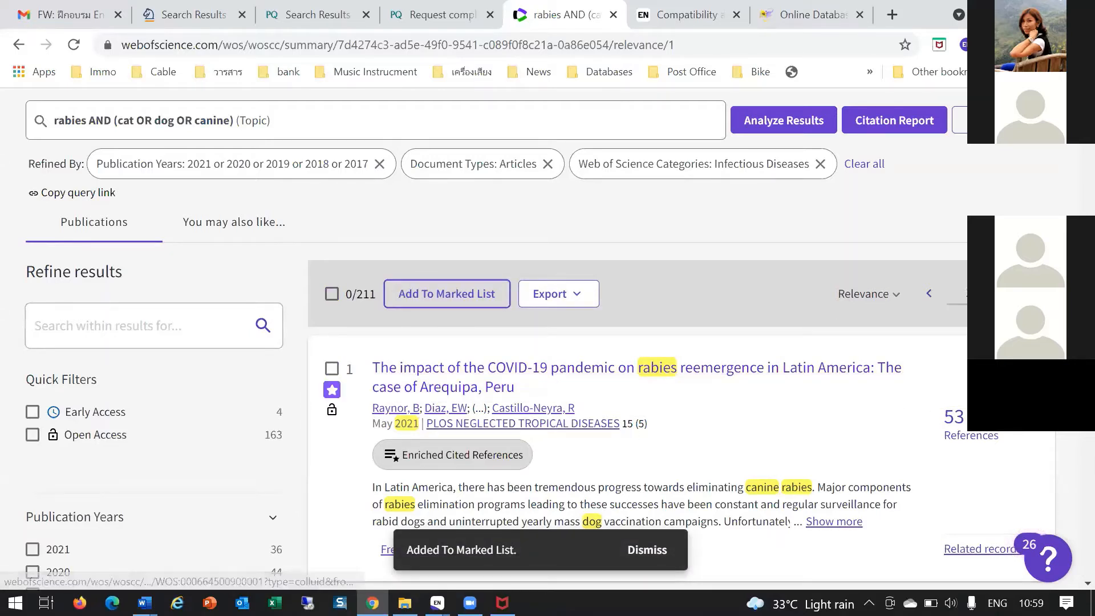
Go to results page 2, select all its records and add them to the Unfiled marked list
left_click(1031, 294)
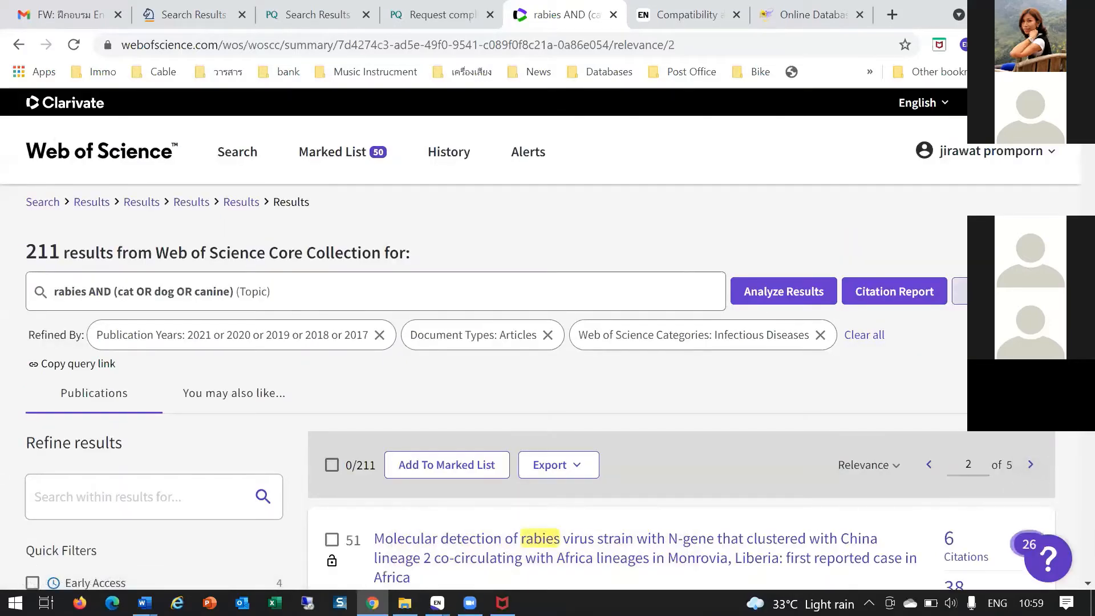
scroll(543, 349, "down", 6)
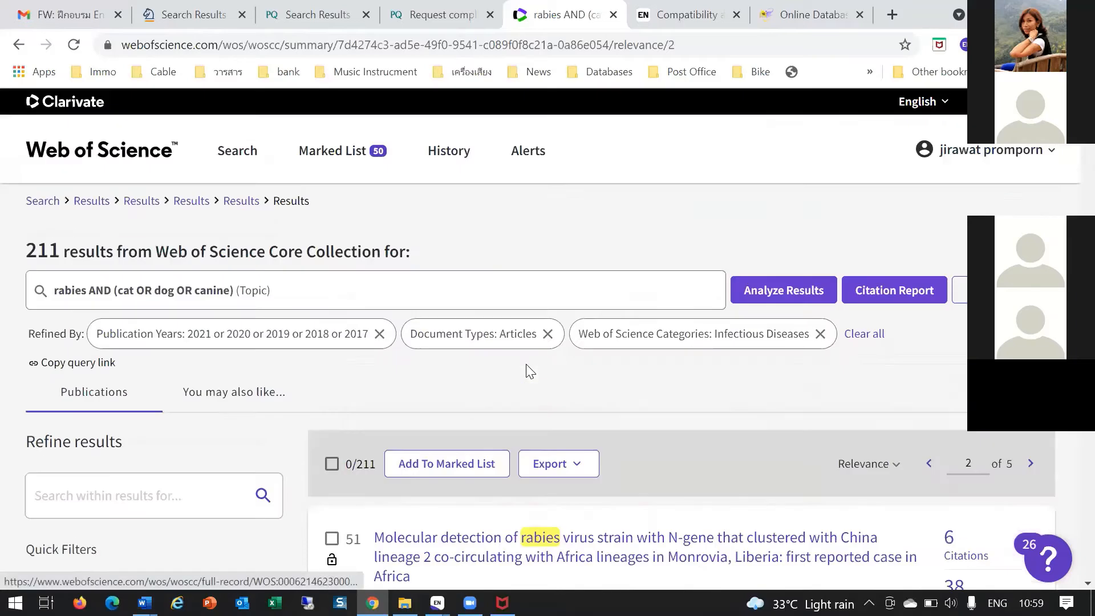
scroll(513, 371, "down", 3)
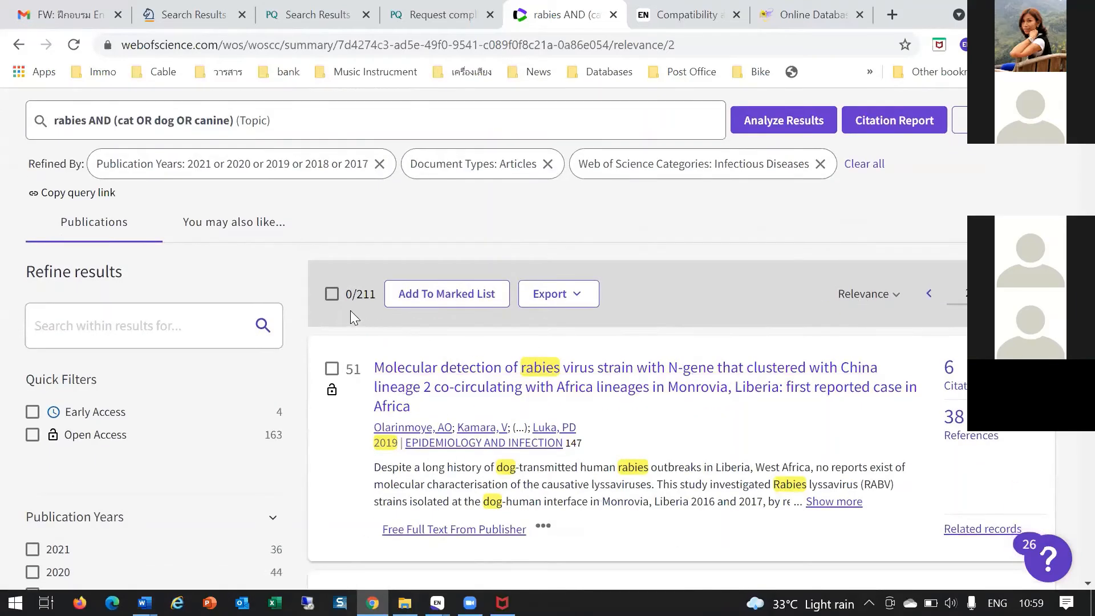
left_click(332, 295)
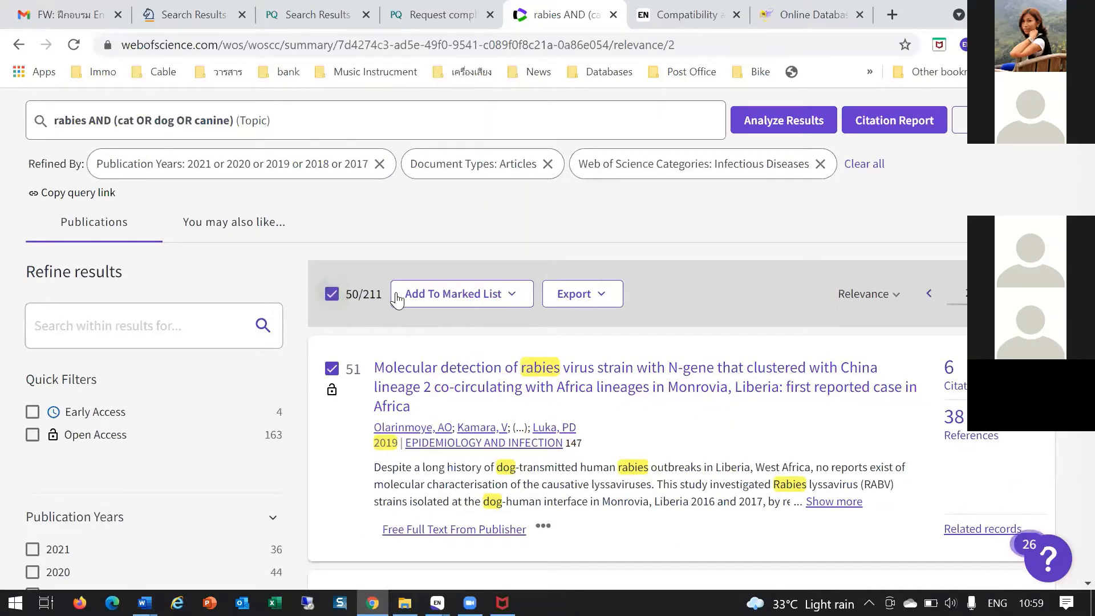
left_click(461, 295)
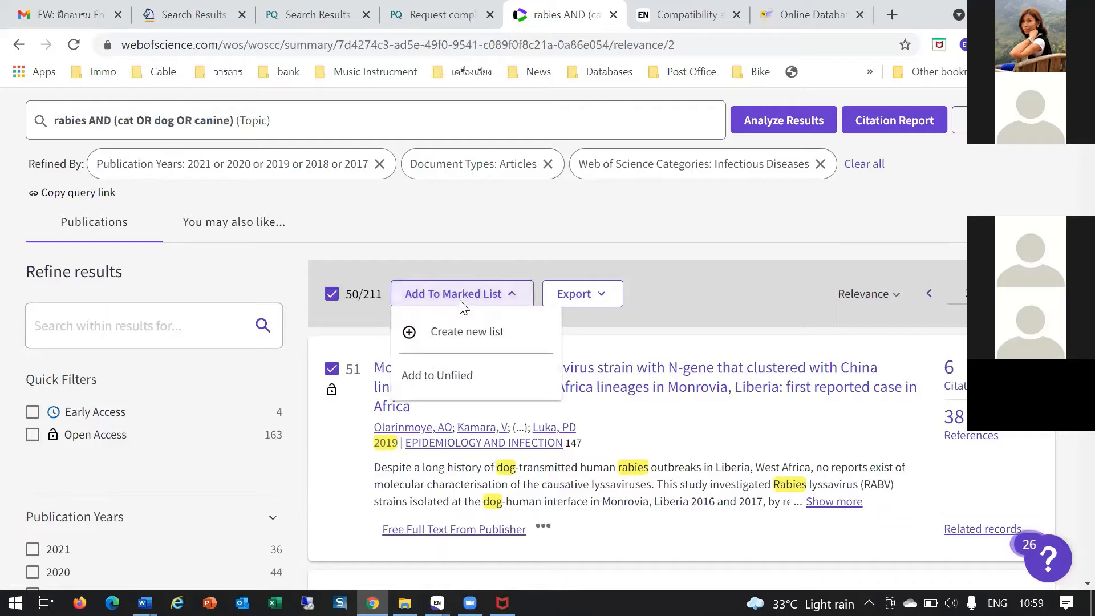
left_click(452, 376)
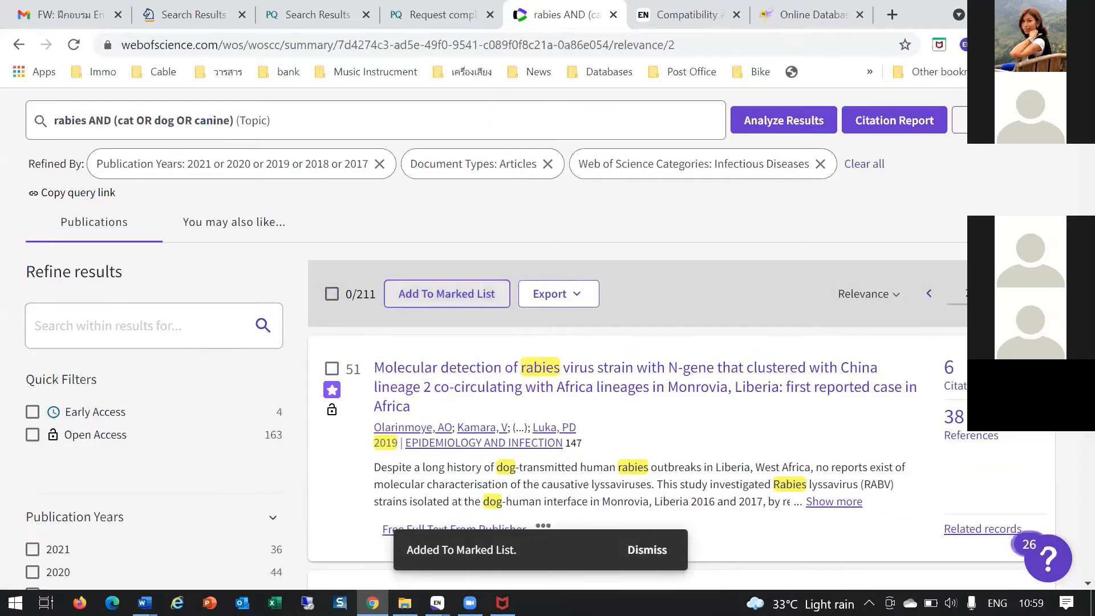
Go to results page 3, select all its records and add them to the Unfiled marked list
left_click(1031, 294)
scroll(577, 450, "down", 5)
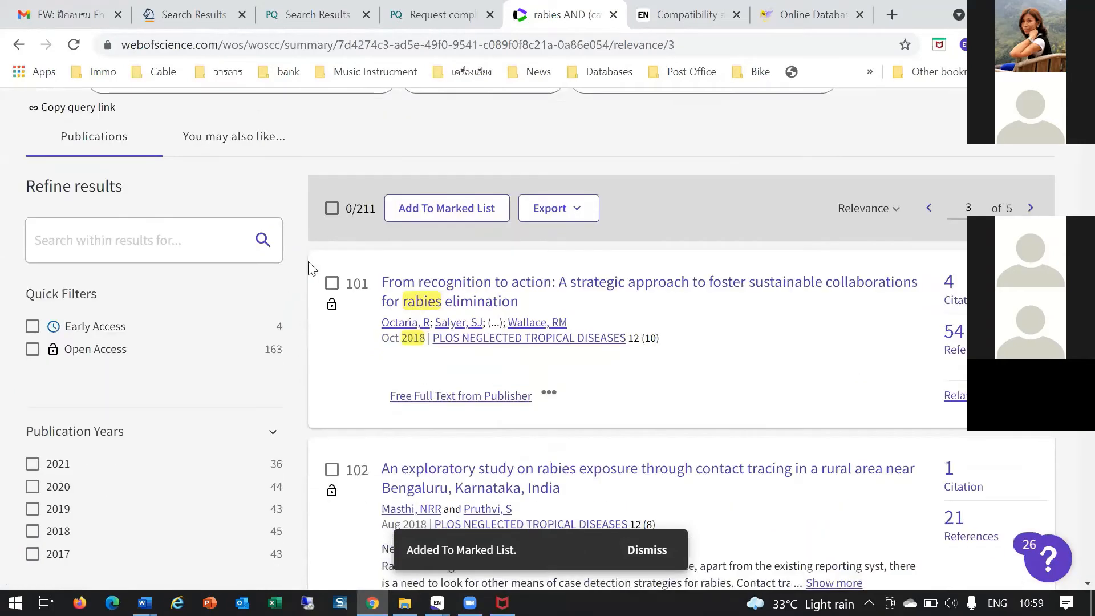
left_click(329, 212)
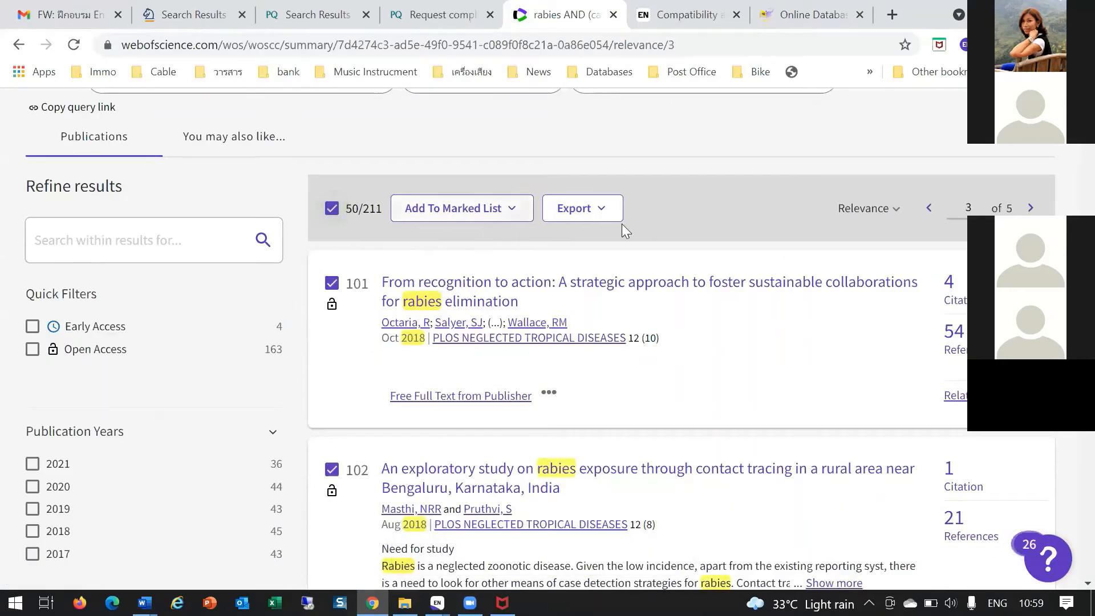
left_click(511, 208)
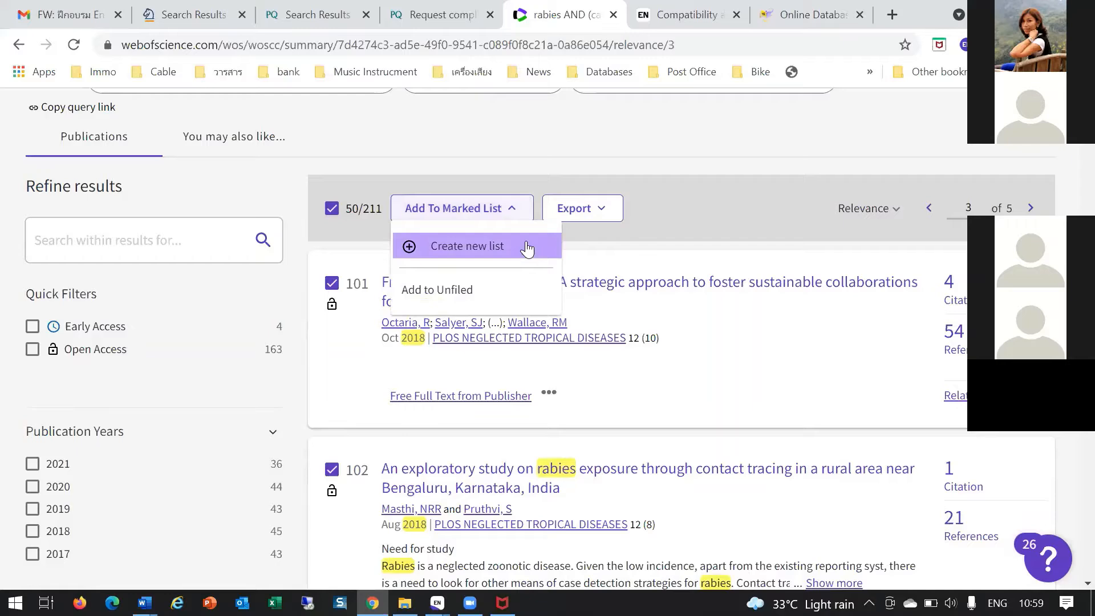
left_click(437, 291)
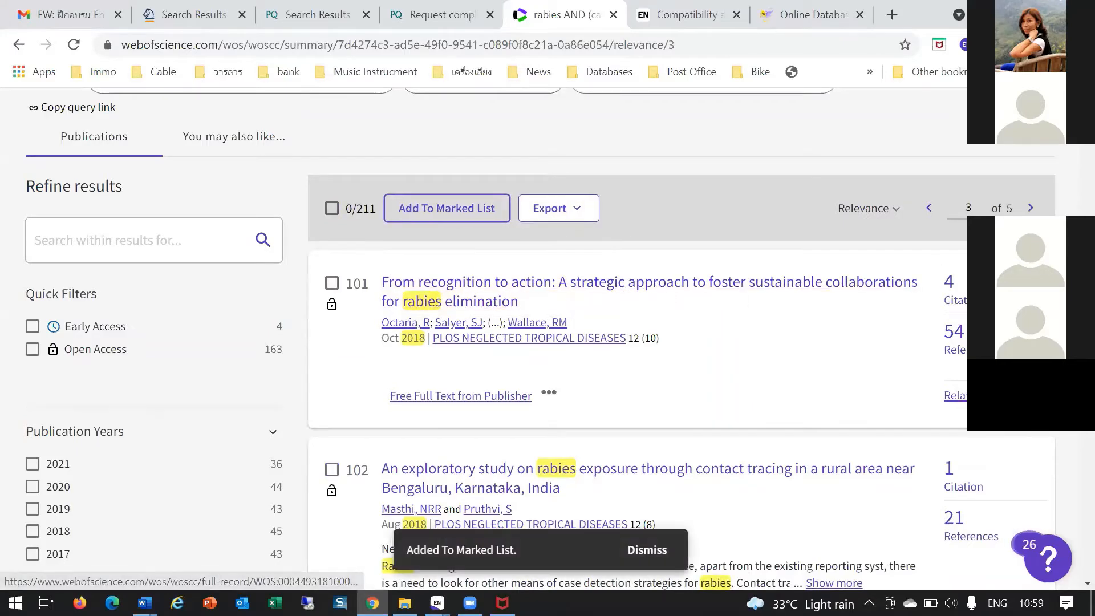
Go to results page 4, select all its records and add them to the Unfiled marked list
left_click(1031, 209)
scroll(292, 429, "down", 2)
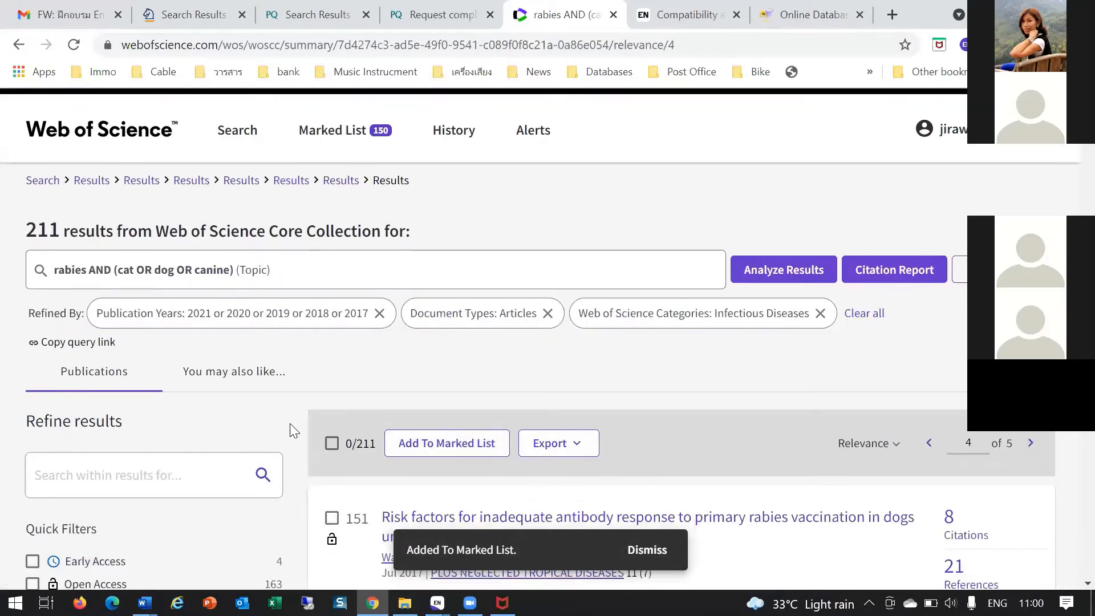
left_click(331, 294)
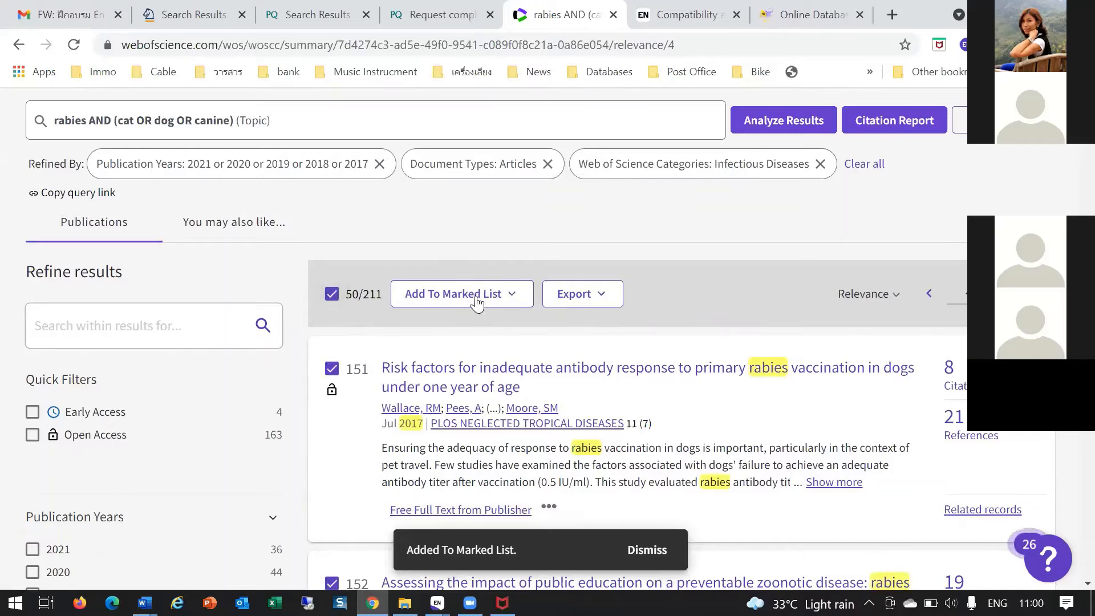
left_click(500, 294)
left_click(452, 374)
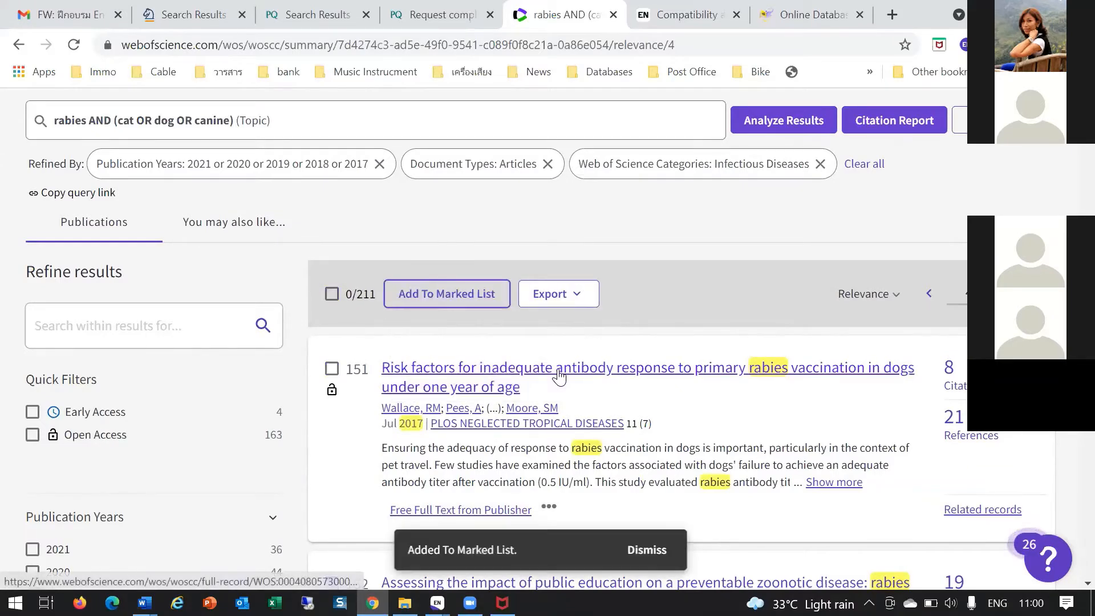
Go to results page 5, select all its records and add them to the Unfiled marked list
left_click(1030, 293)
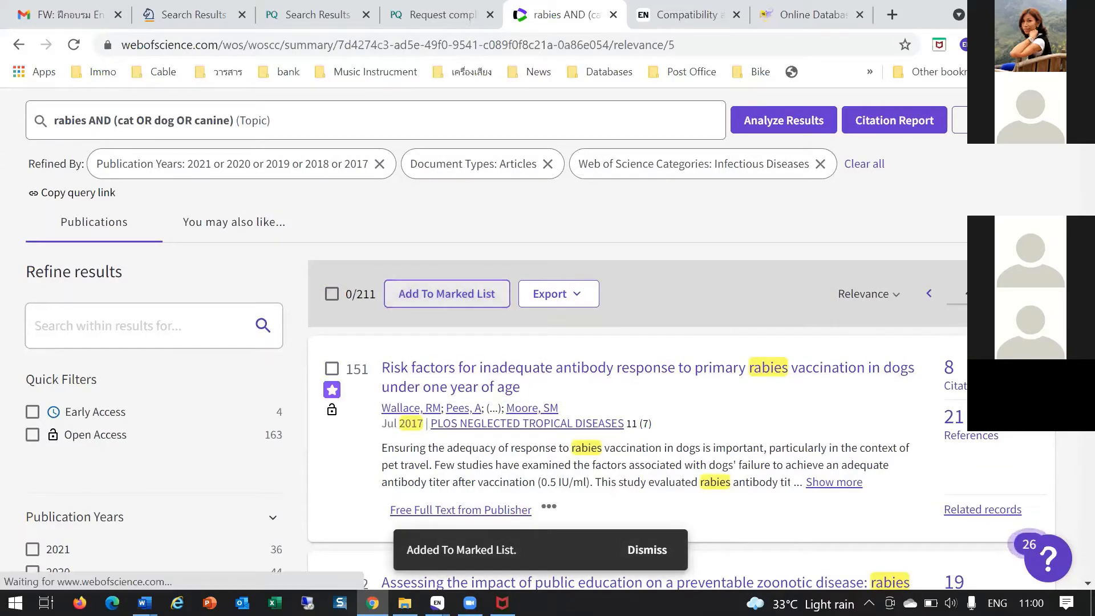
scroll(399, 410, "down", 1)
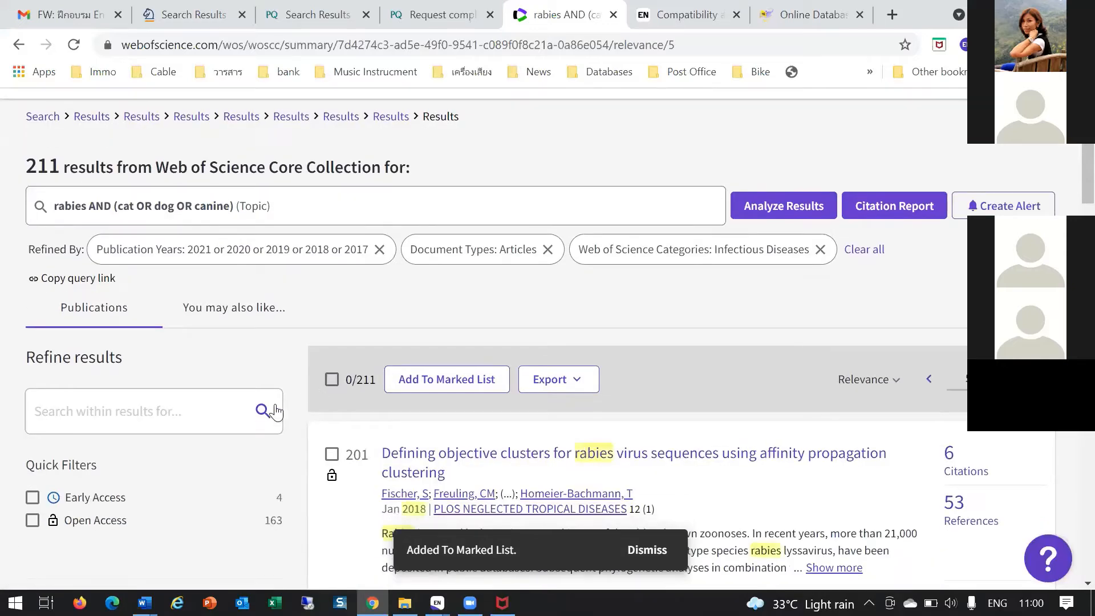
left_click(332, 380)
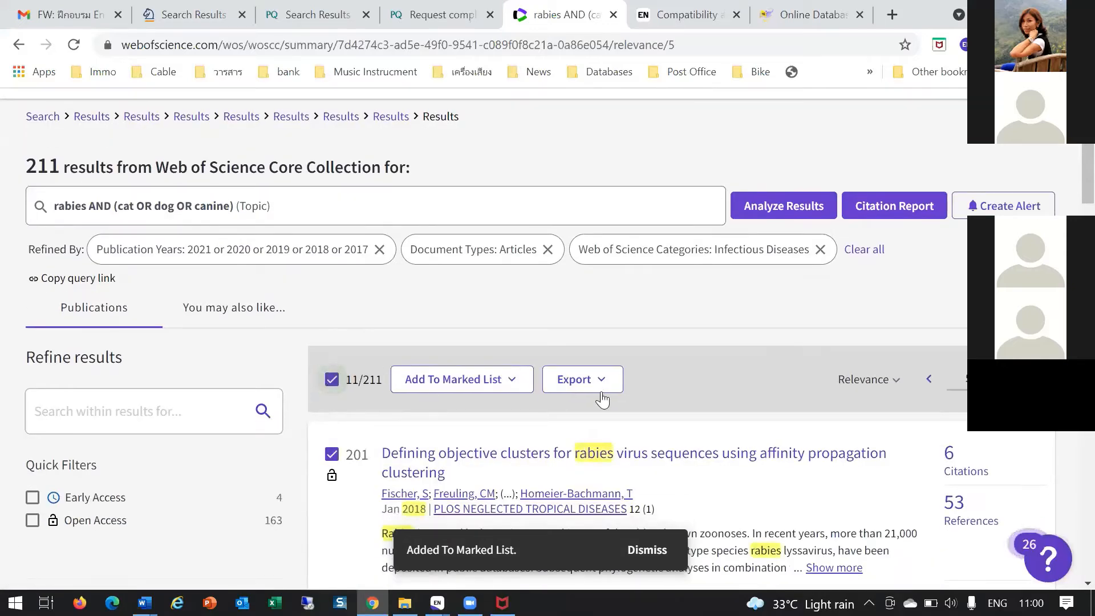
left_click(444, 380)
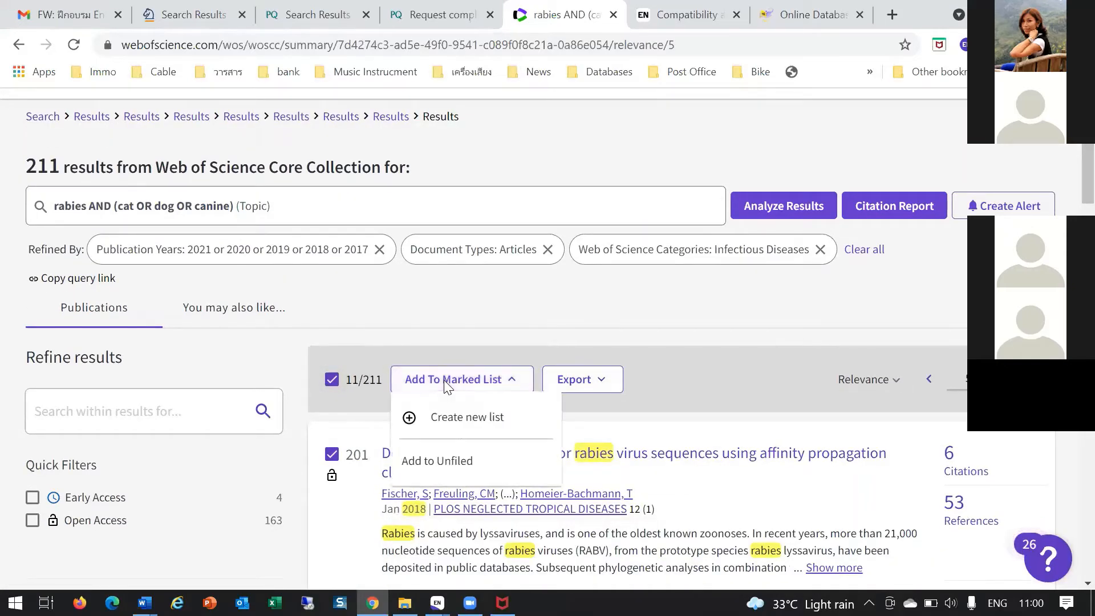
left_click(453, 459)
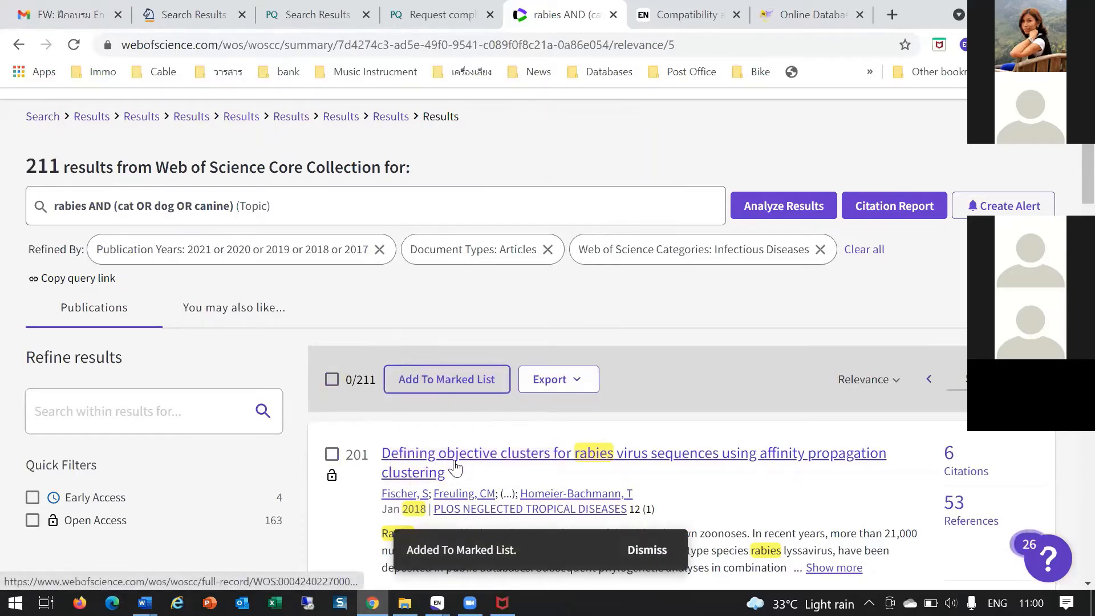
Open the Marked List and dismiss the notice about field selection
scroll(513, 457, "up", 2)
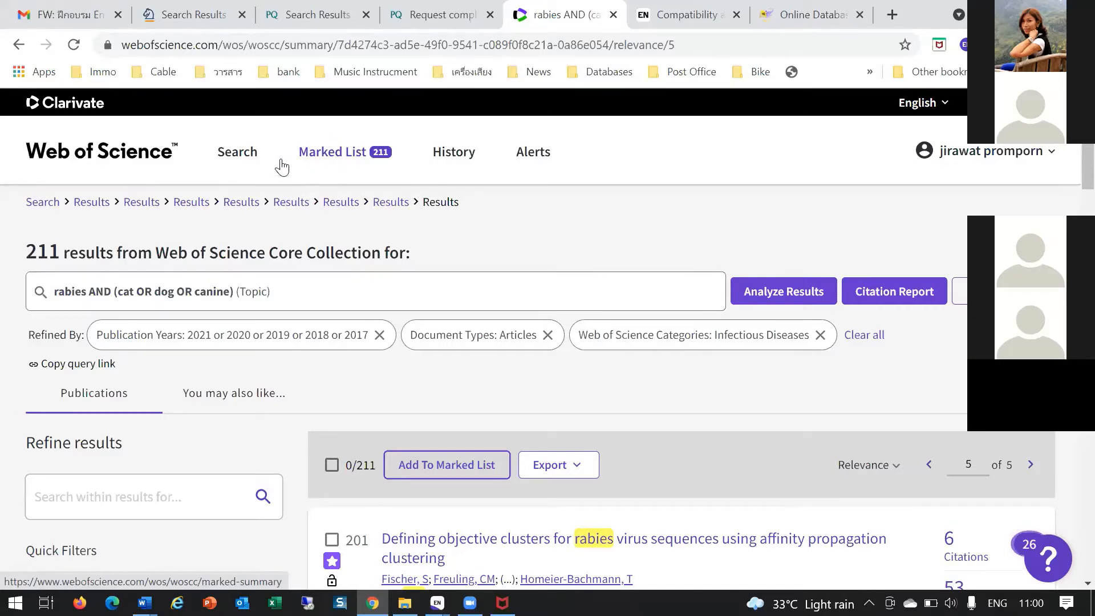
left_click(318, 153)
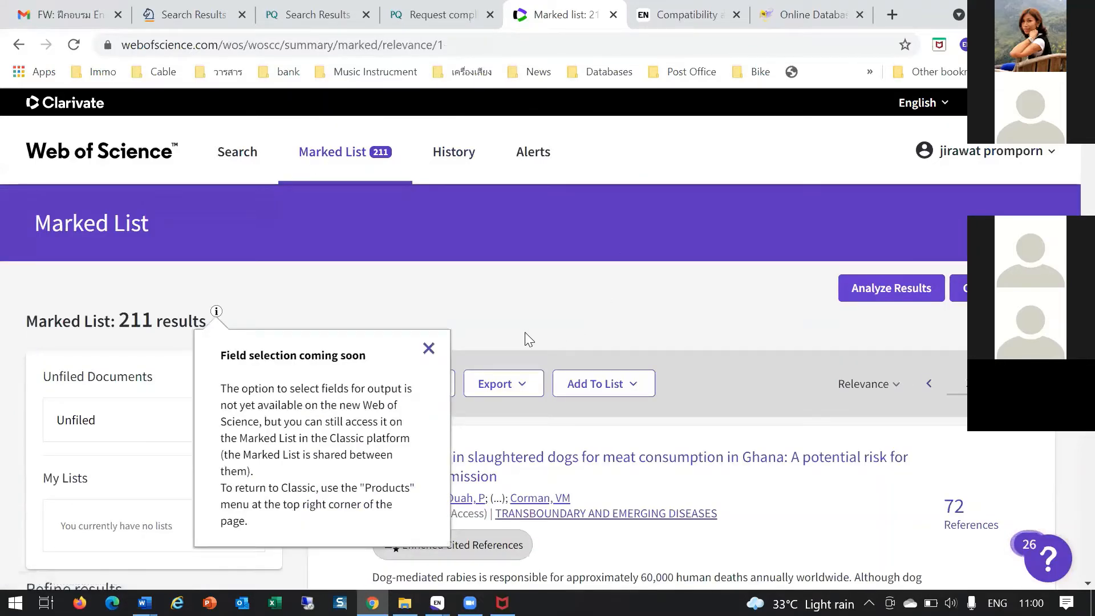
left_click(429, 348)
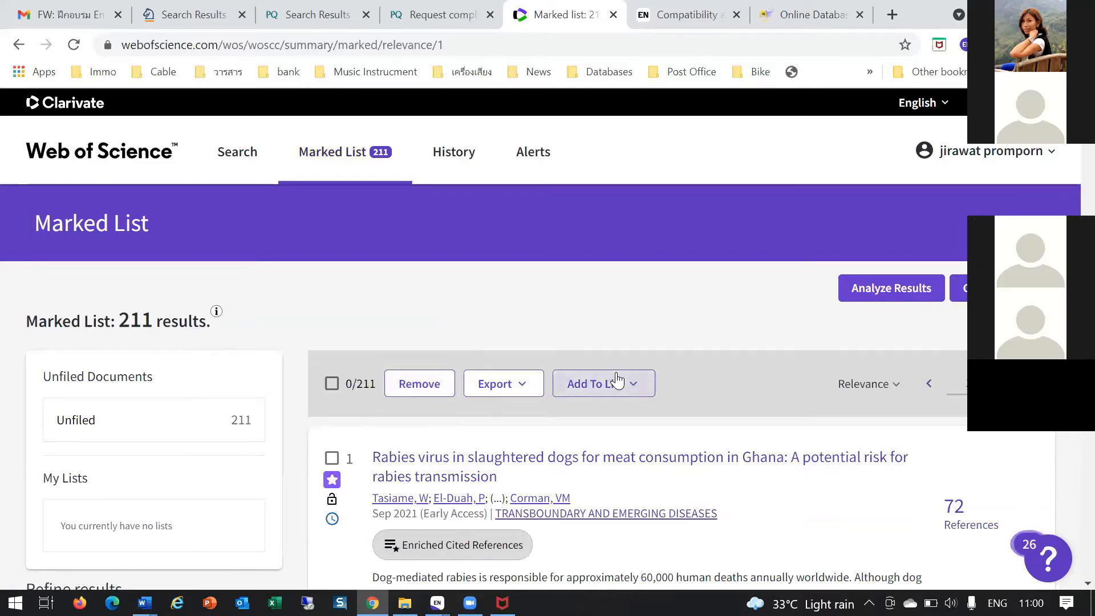
scroll(661, 398, "down", 3)
scroll(736, 425, "up", 2)
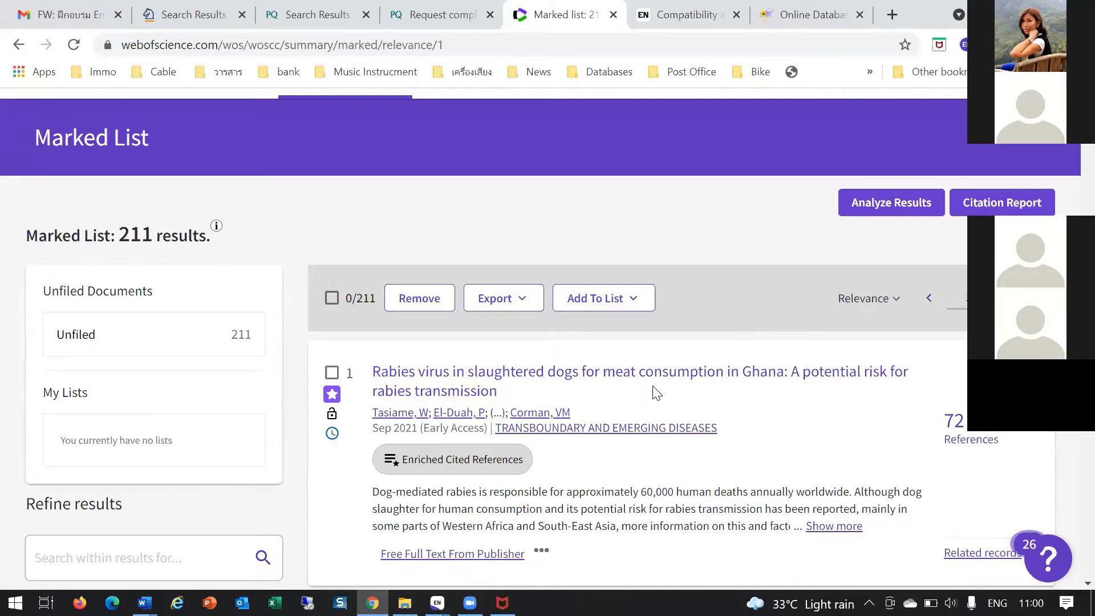
left_click(522, 301)
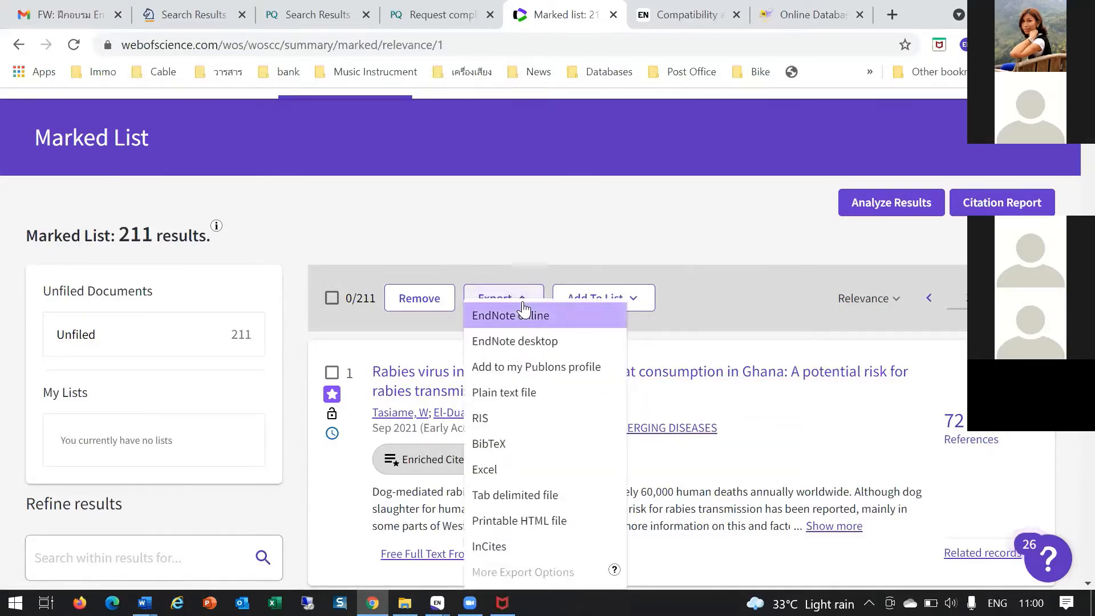
left_click(553, 271)
scroll(442, 306, "down", 9)
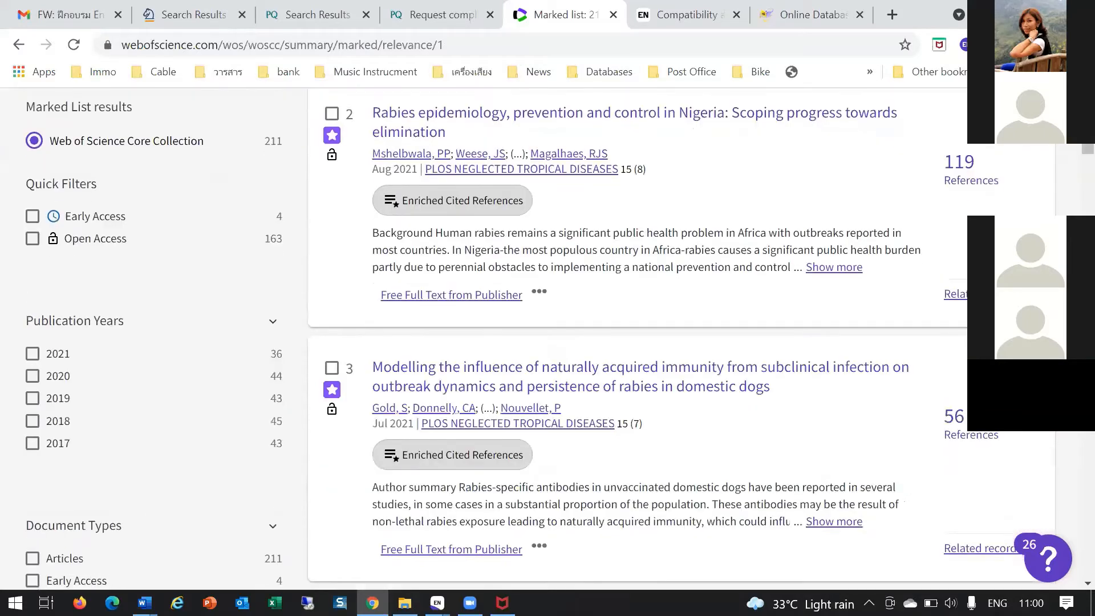
left_click_drag(1088, 149, 1088, 109)
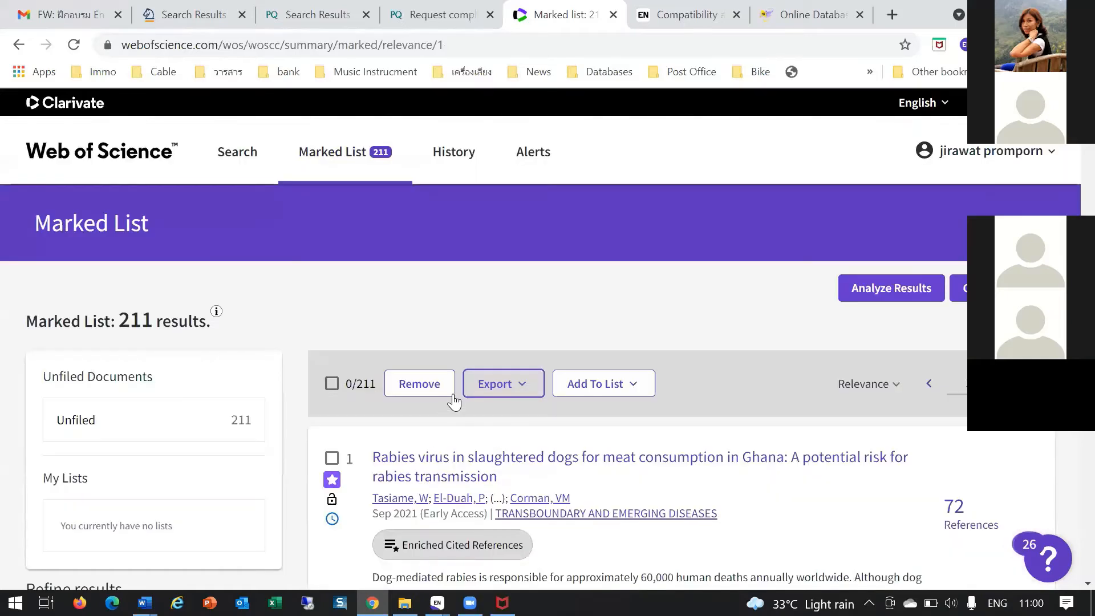
Start exporting the marked records to EndNote desktop and set the range to records 1 to 211
left_click(524, 389)
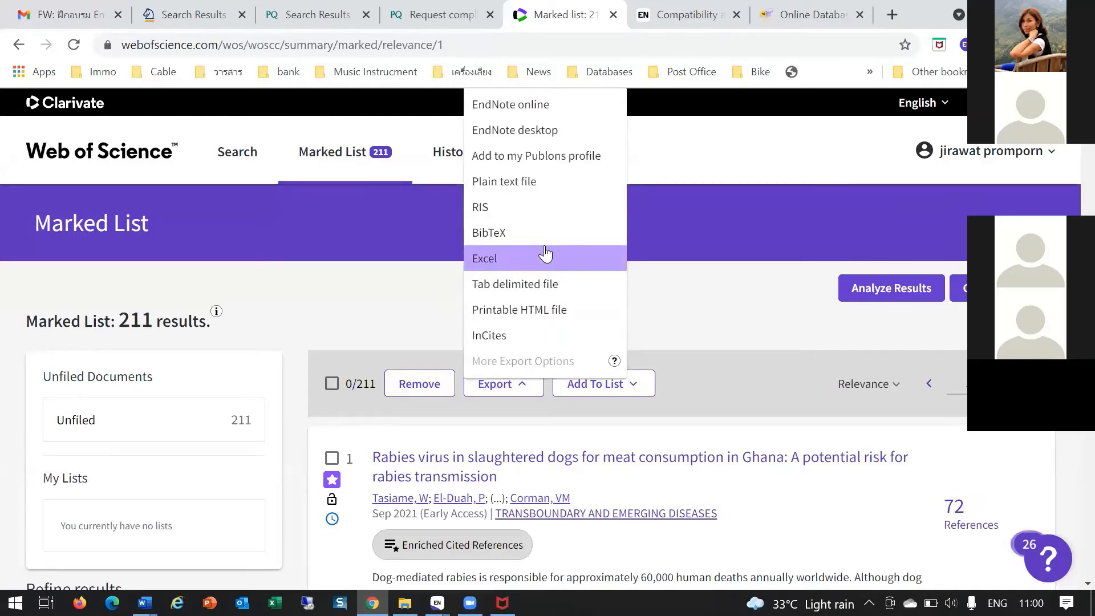
left_click(518, 133)
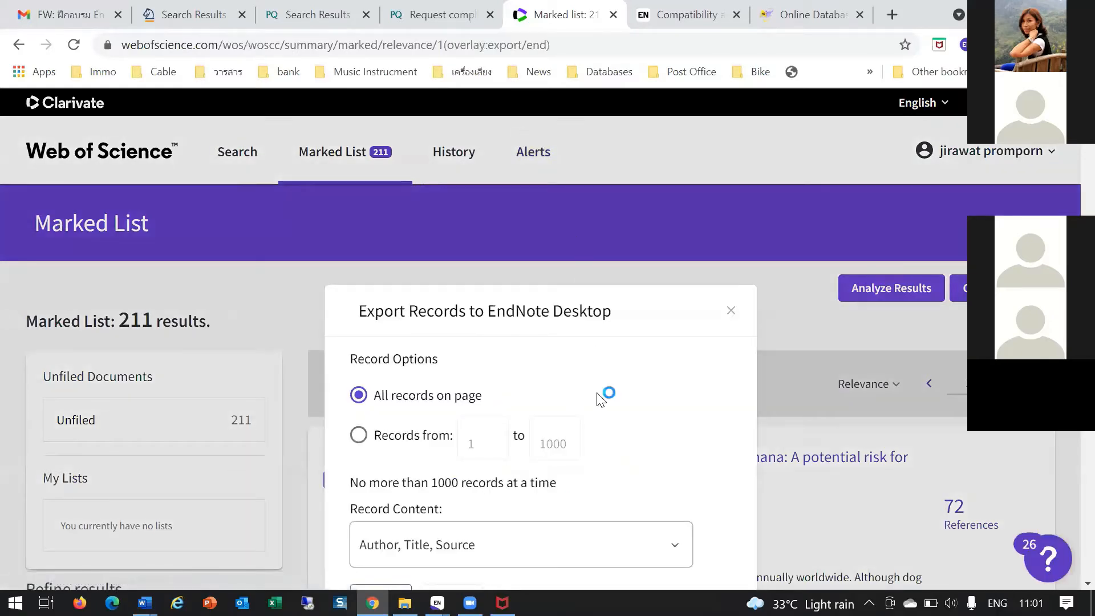
scroll(604, 396, "down", 1)
scroll(550, 416, "down", 1)
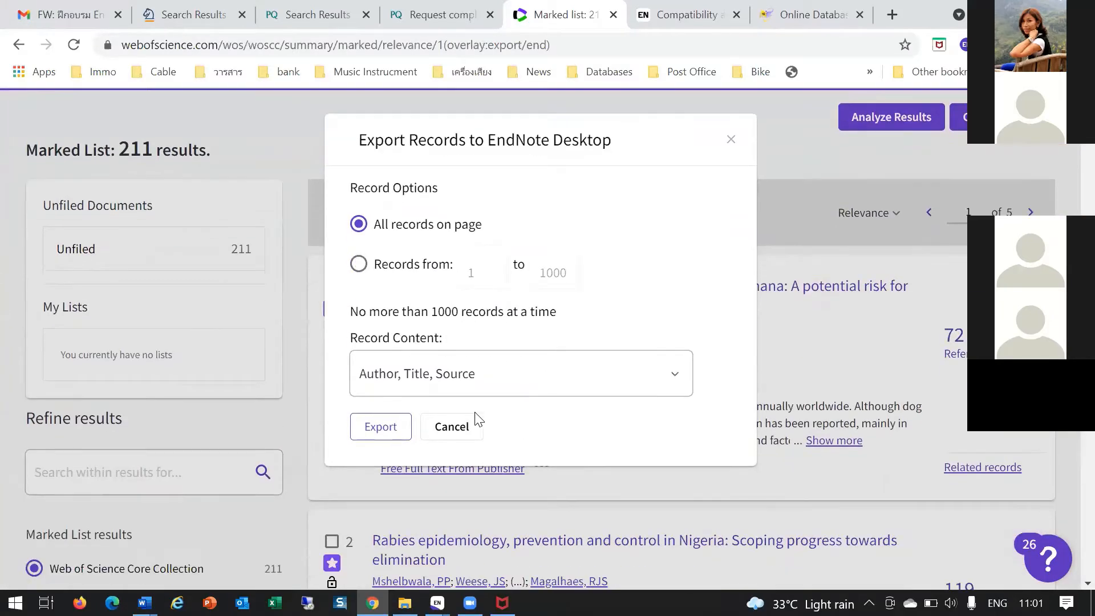
left_click(359, 266)
left_click(481, 271)
left_click_drag(568, 274, 536, 275)
type("211")
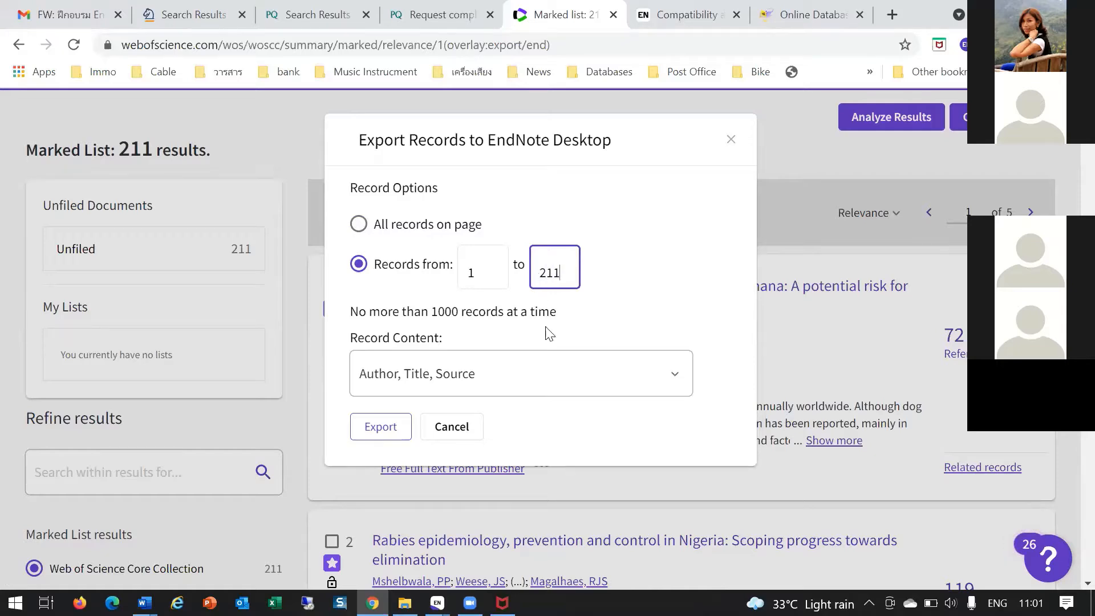
Export the records with Full Record content and open the downloaded savedrecs (33).ciw file in EndNote
left_click(549, 333)
left_click(568, 390)
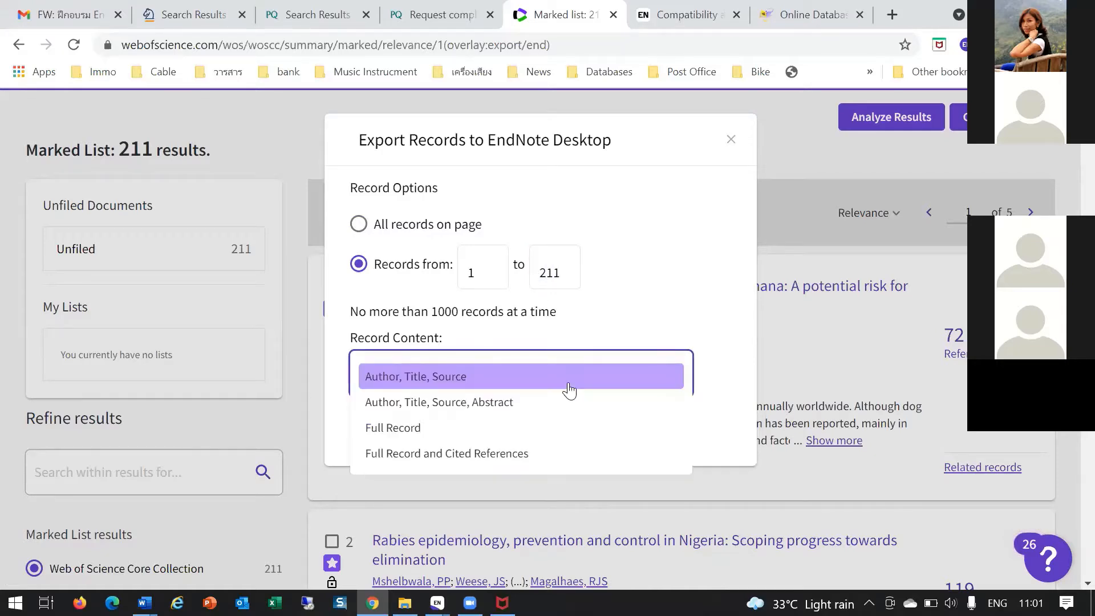
scroll(530, 388, "down", 1)
left_click(398, 354)
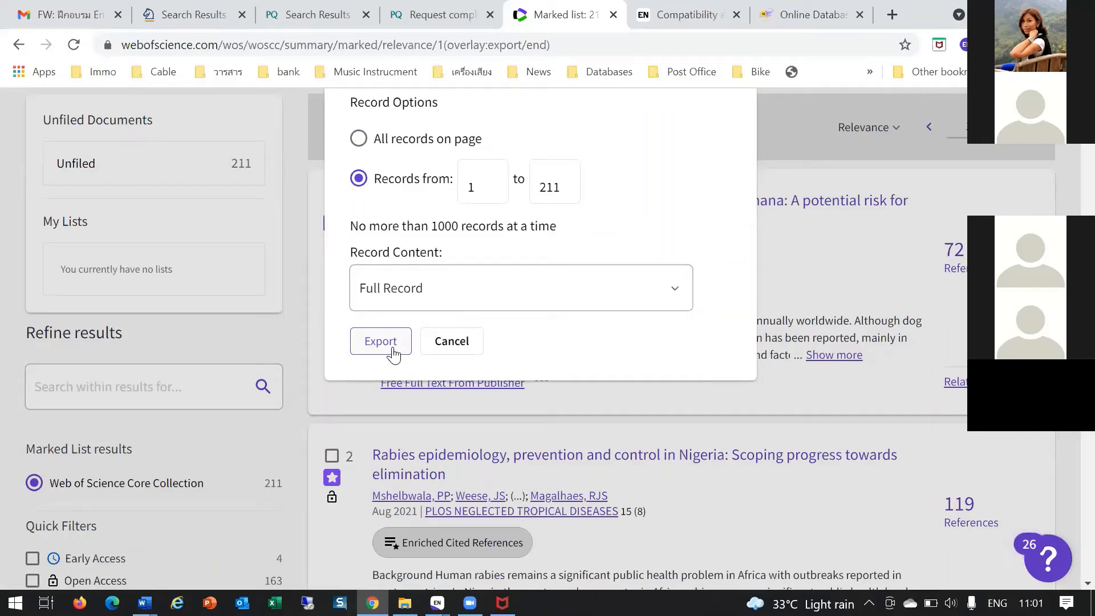
left_click(385, 353)
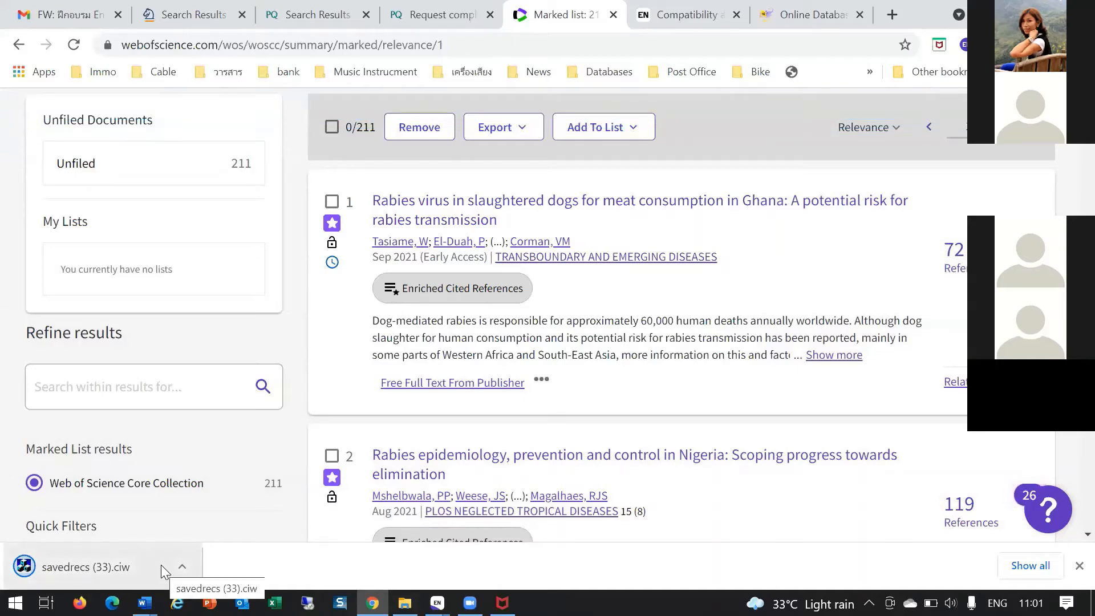
left_click(135, 564)
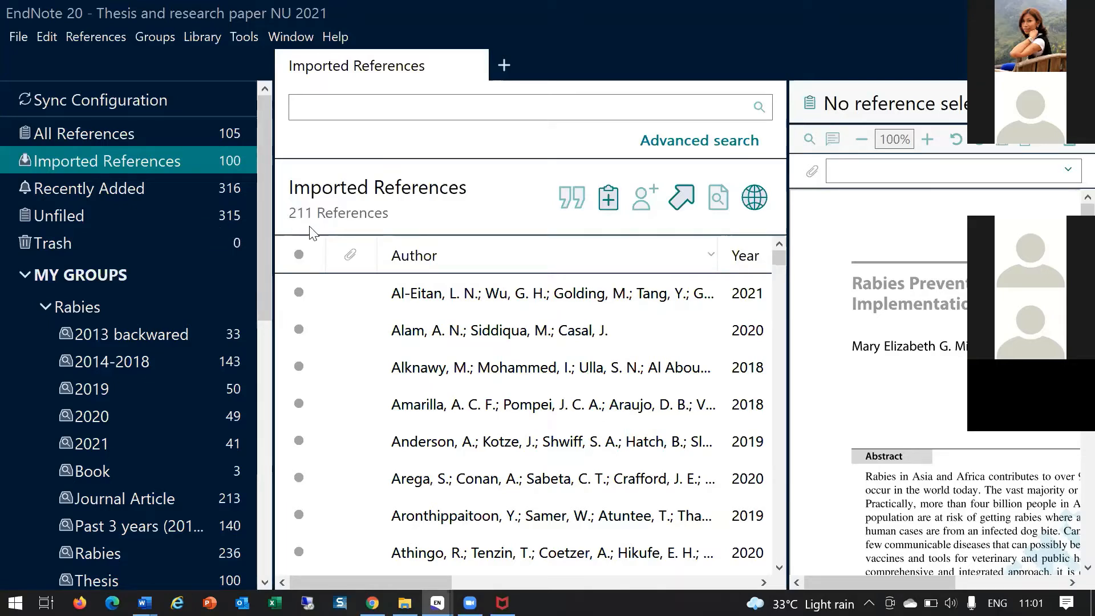
Add the fourth imported reference, from 2018, to the Chapter 1 group and the canine rabies bioeconomic model article to Chapter 3
left_click_drag(261, 267, 251, 343)
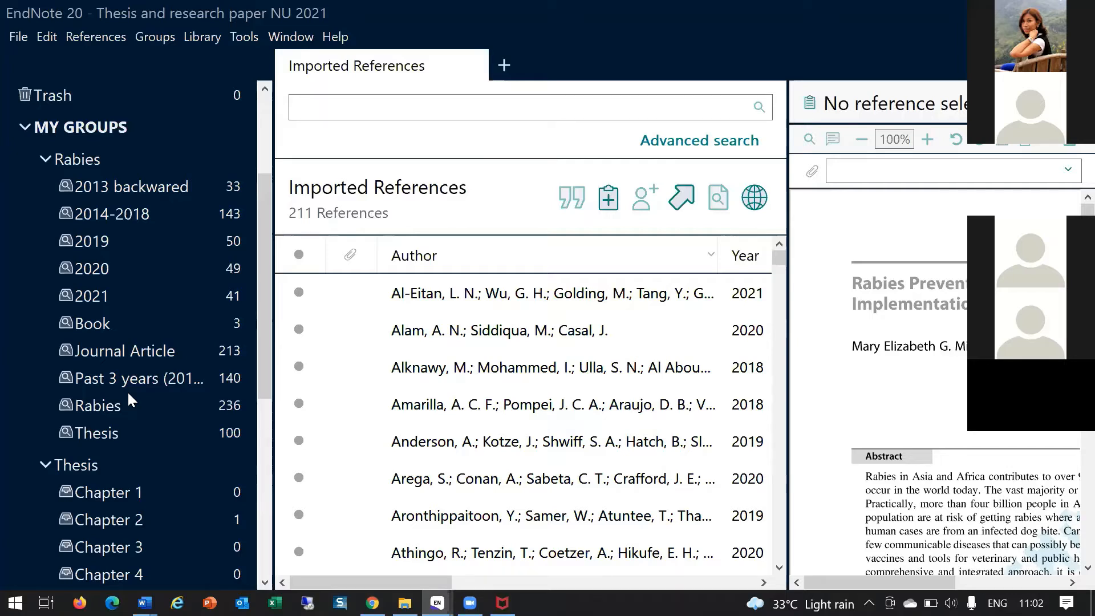
scroll(177, 389, "down", 3)
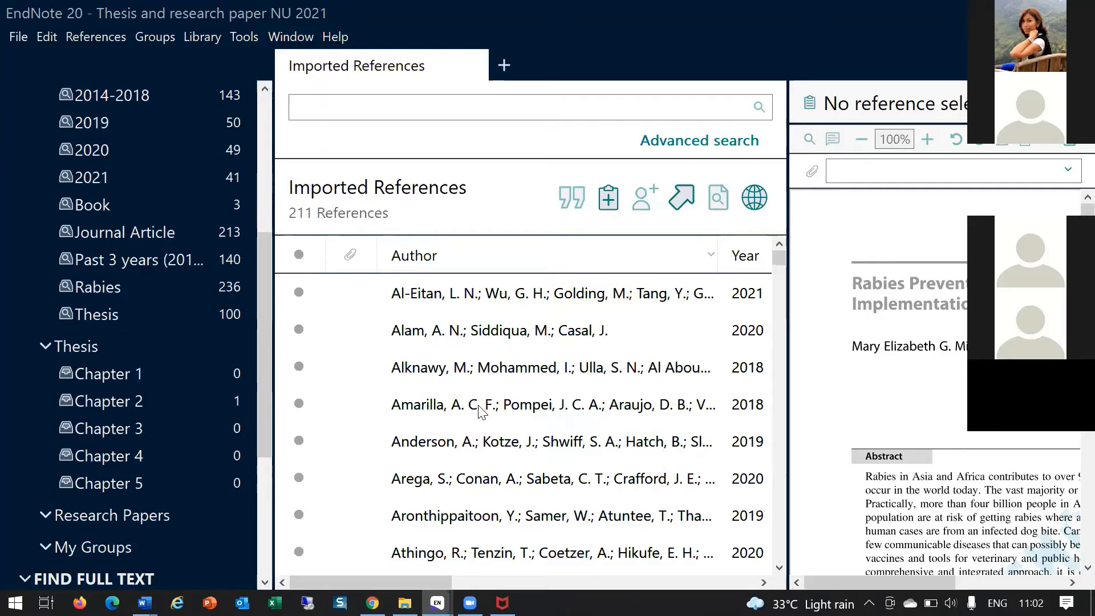
left_click_drag(480, 407, 116, 379)
left_click(425, 447)
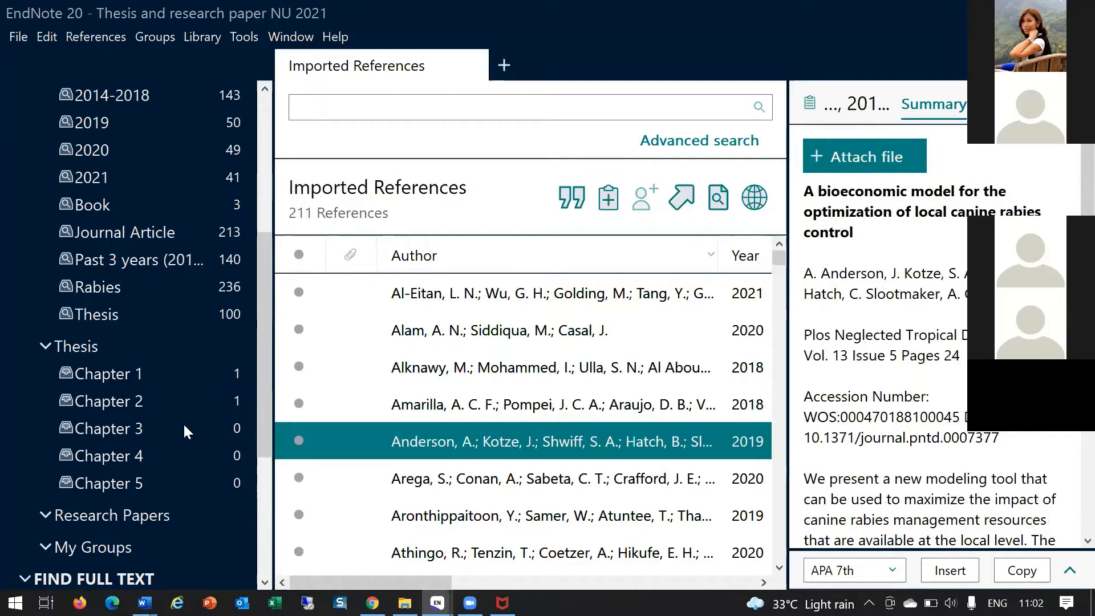
left_click_drag(219, 422, 148, 431)
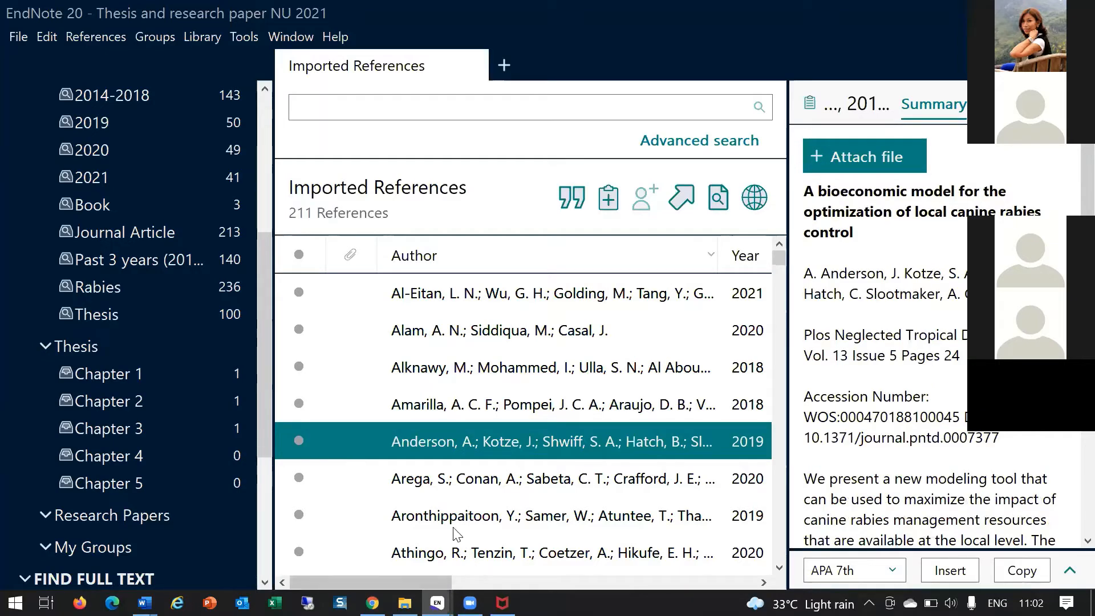
Add the article on vaccinating 6-week-old puppies to the Chapter 4 group and the Saudi Arabia human rabies case article to Chapter 5
left_click_drag(441, 486, 177, 460)
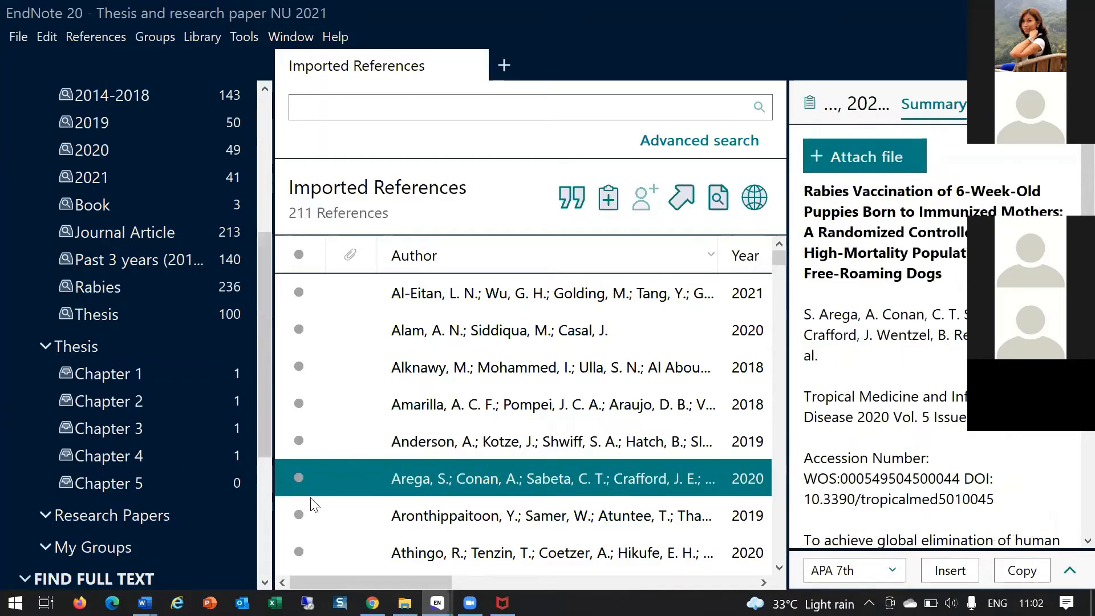
left_click(388, 520)
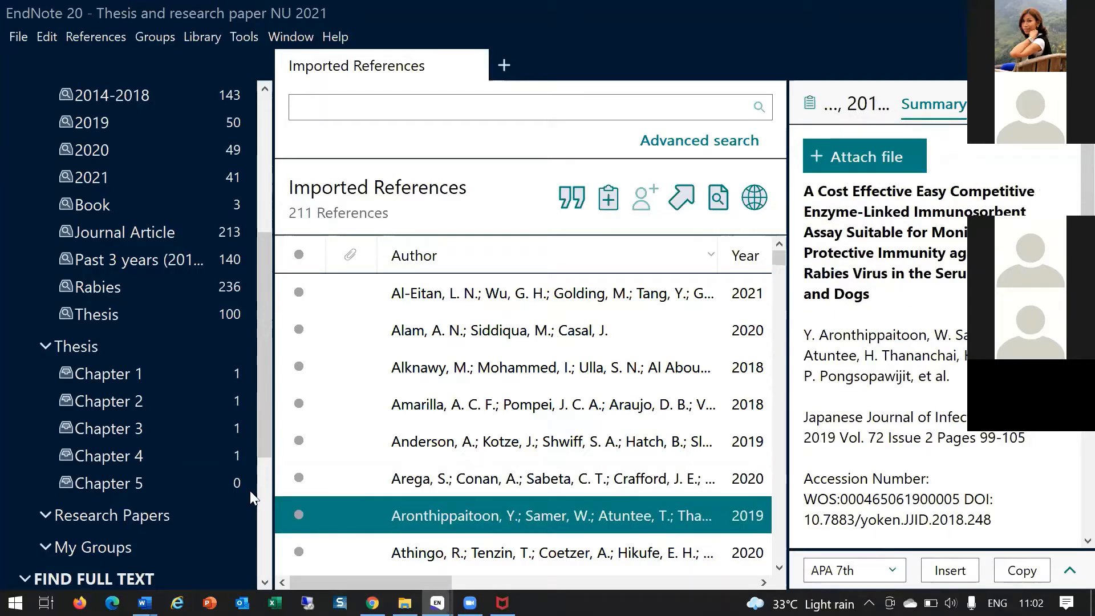
left_click_drag(321, 521, 157, 482)
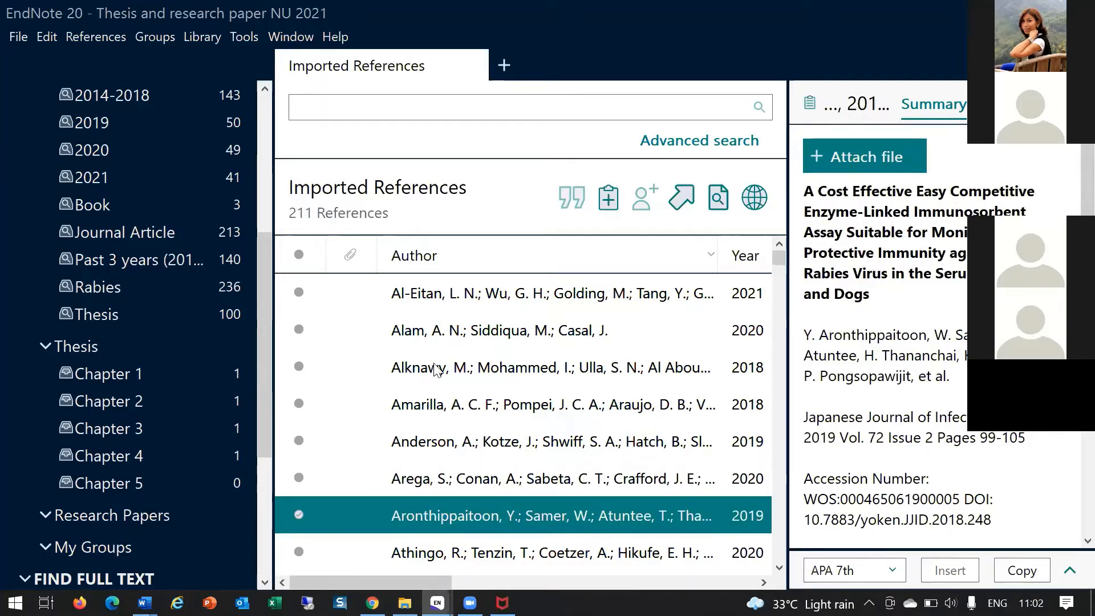
left_click_drag(437, 371, 114, 483)
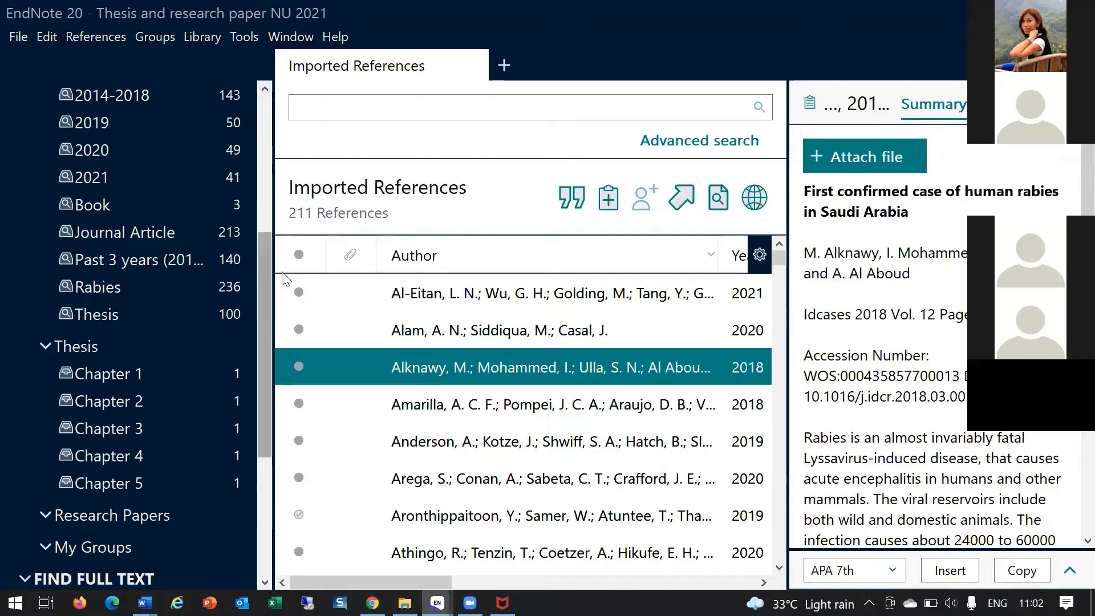
left_click_drag(265, 303, 255, 230)
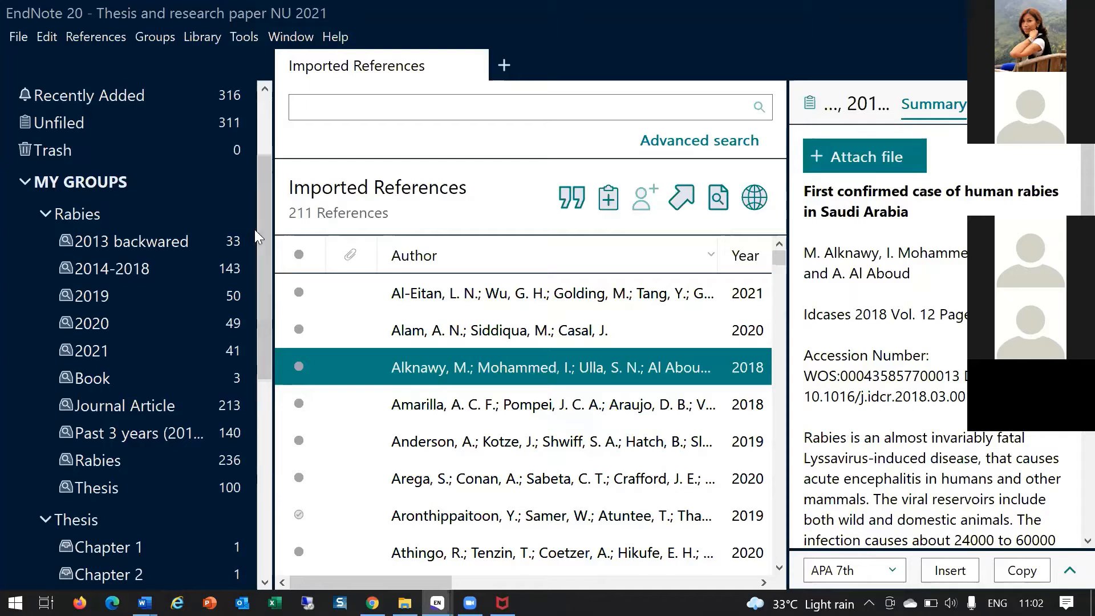
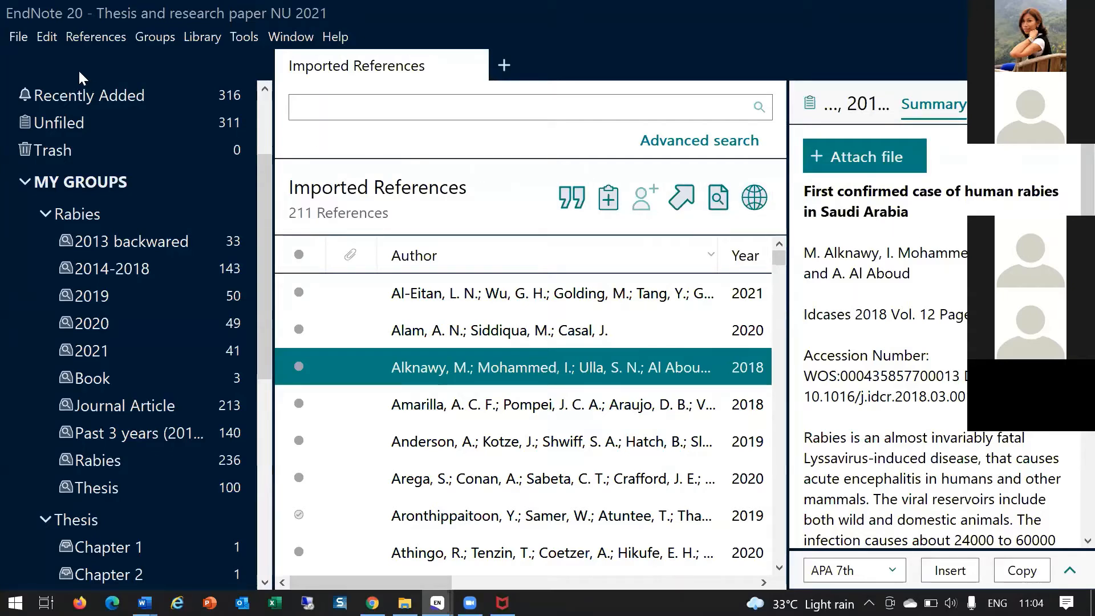
Start importing a file into the library and browse for the file to import
left_click(25, 40)
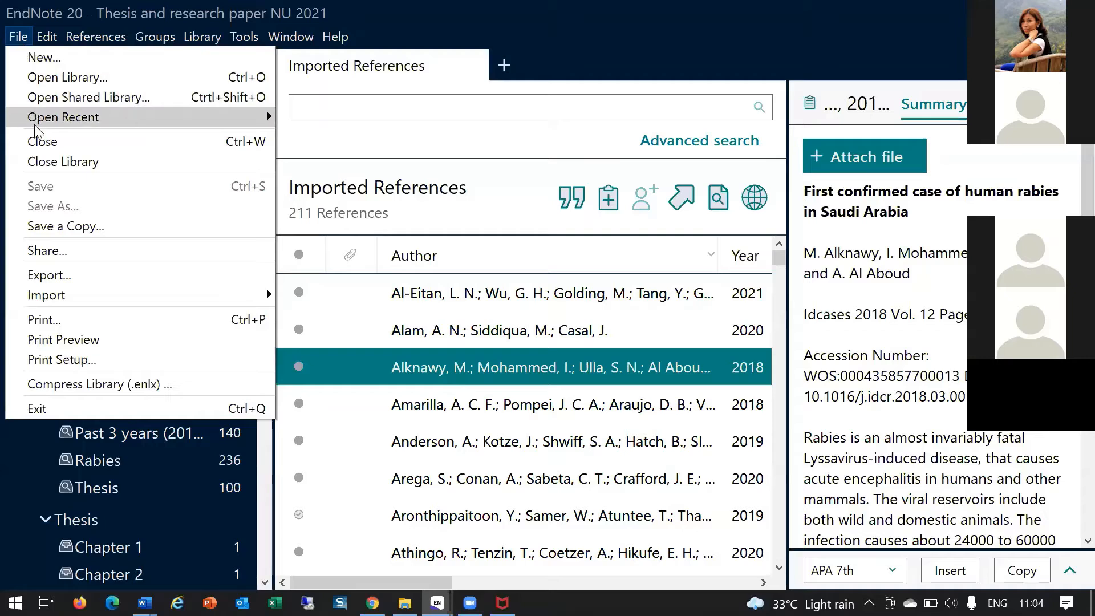
mouse_move(80, 301)
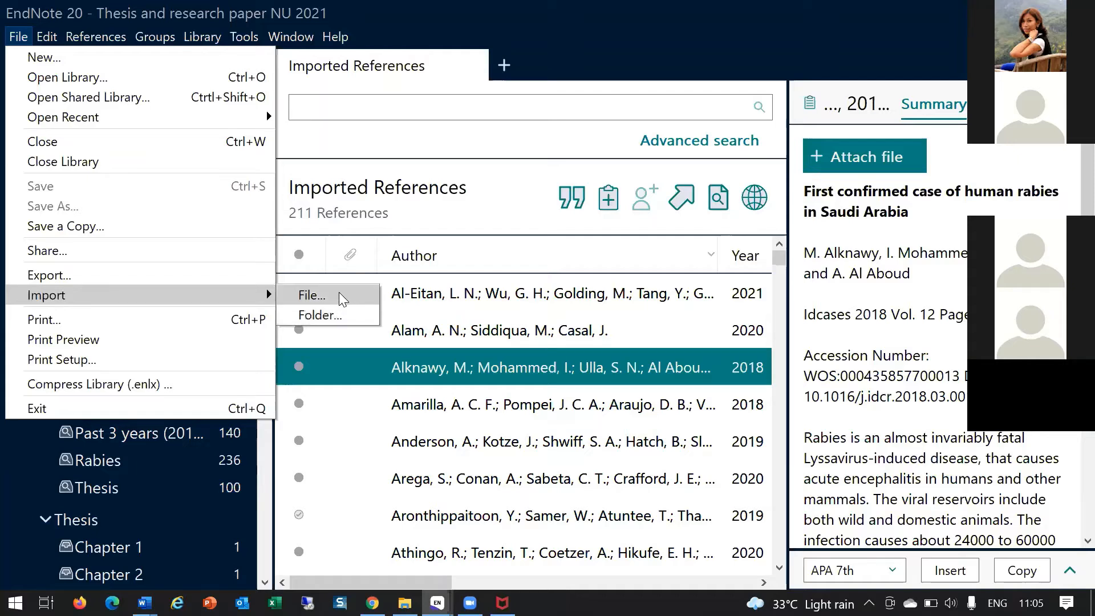
left_click(341, 297)
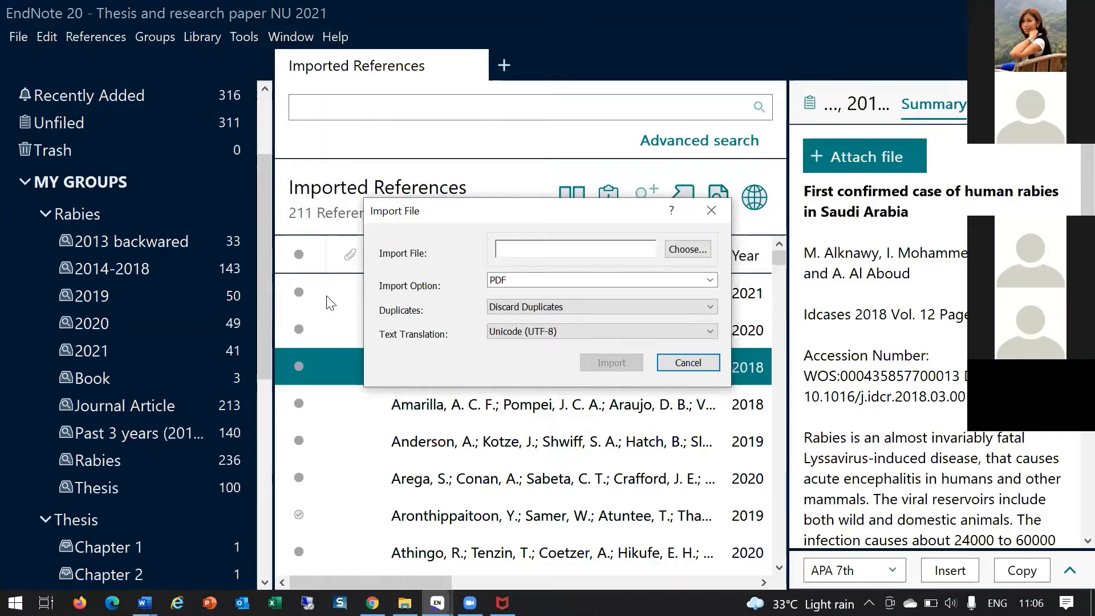
left_click(695, 249)
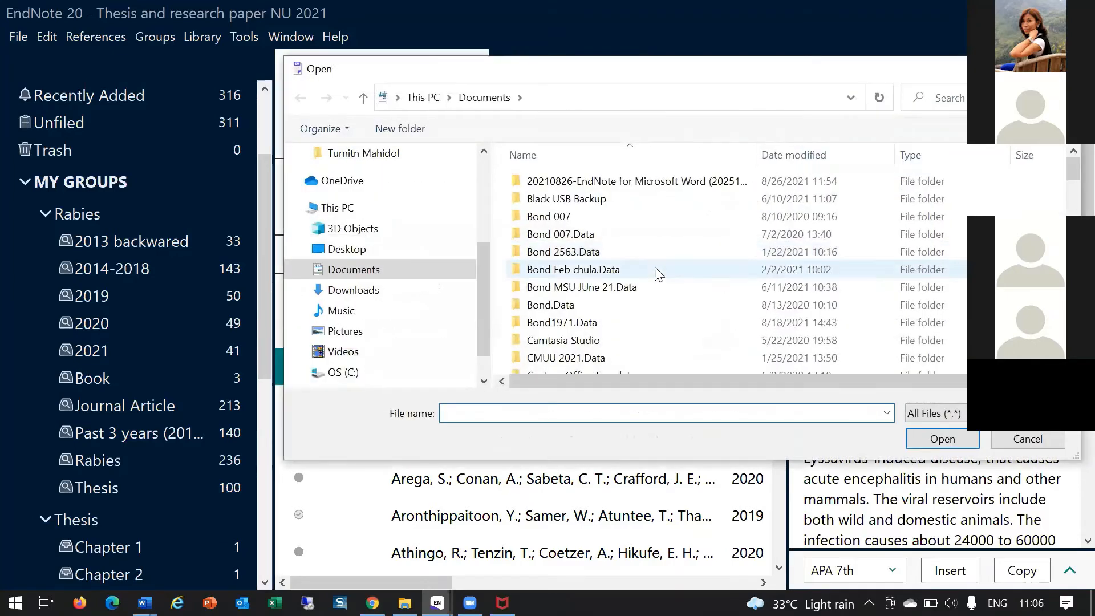
left_click(353, 278)
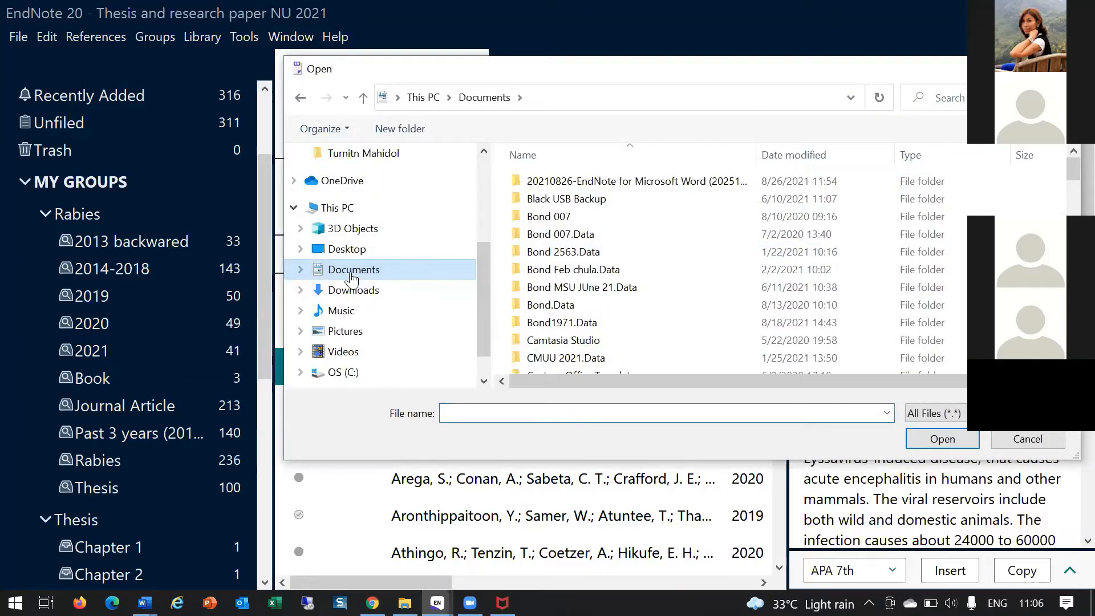
scroll(715, 286, "down", 8)
scroll(718, 288, "down", 5)
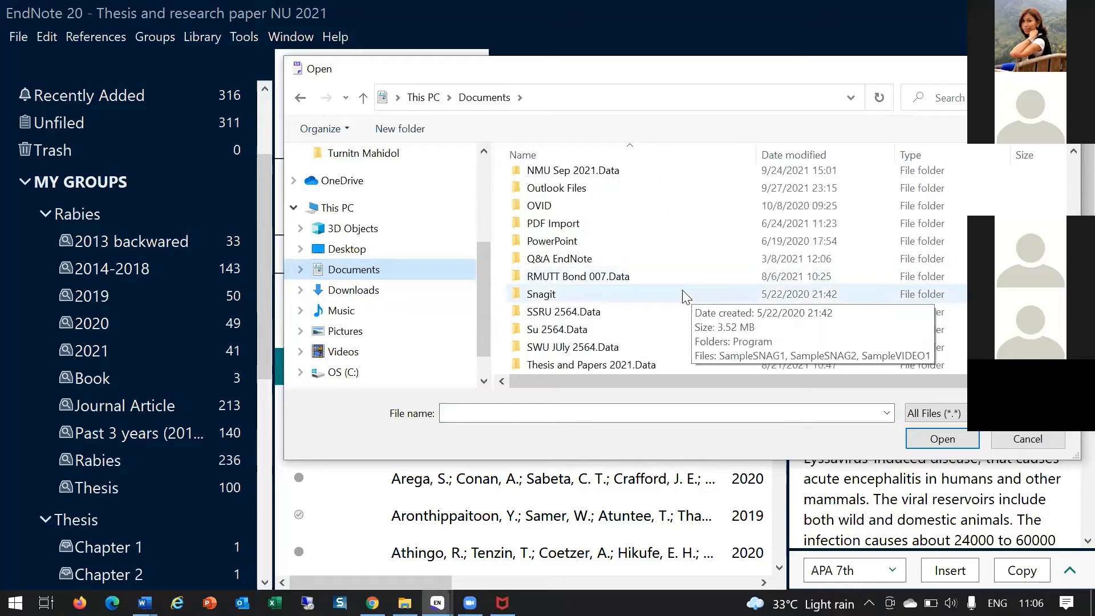
scroll(612, 264, "down", 3)
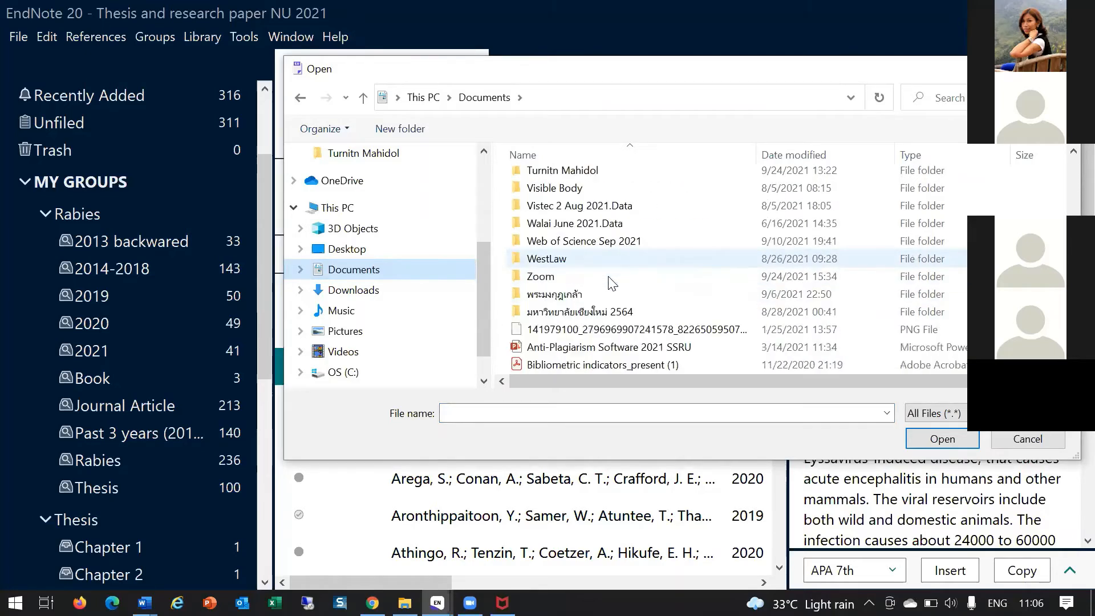
scroll(608, 288, "up", 7)
scroll(607, 291, "up", 1)
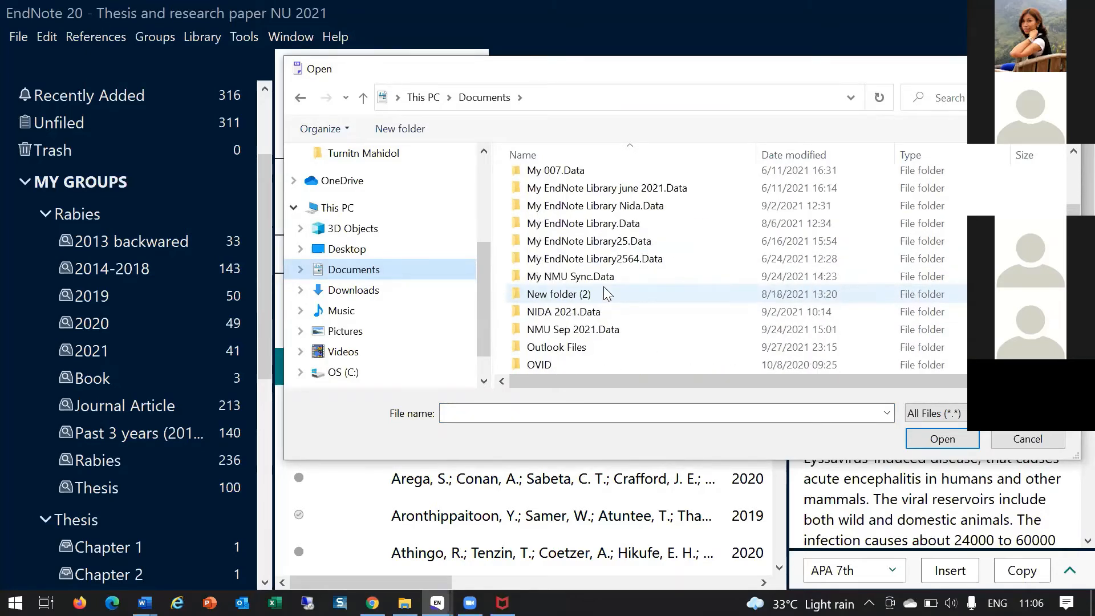
scroll(605, 291, "down", 2)
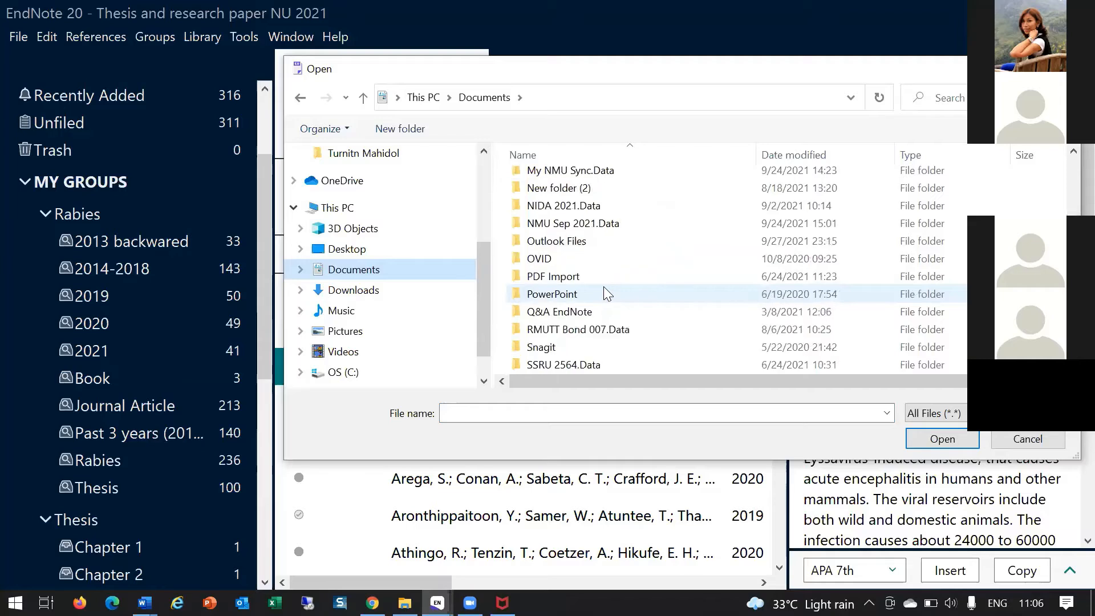
double_click(544, 277)
double_click(543, 181)
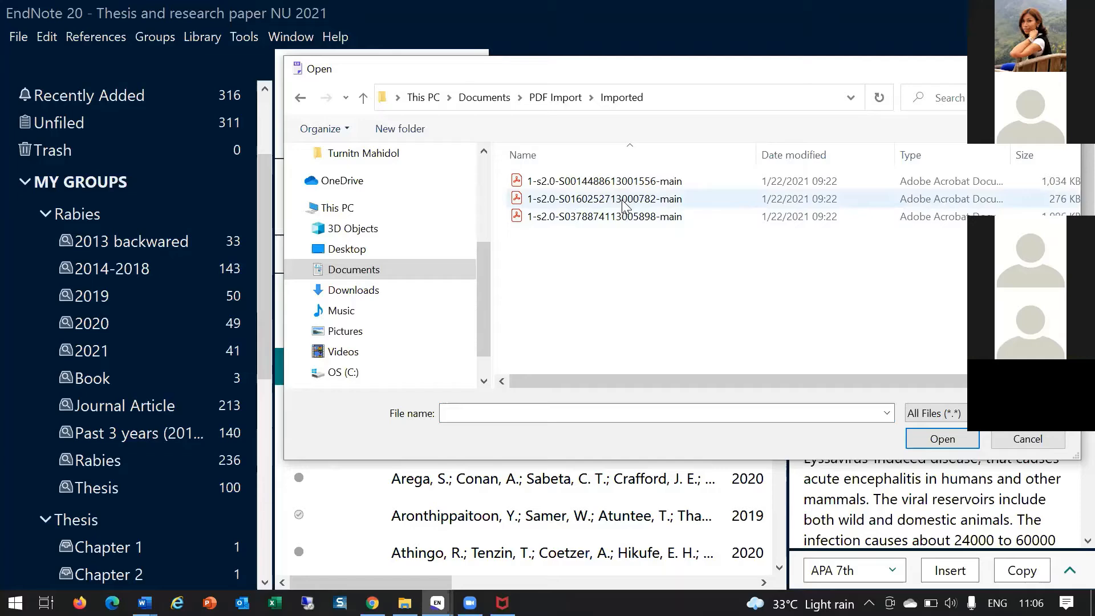
left_click(635, 184)
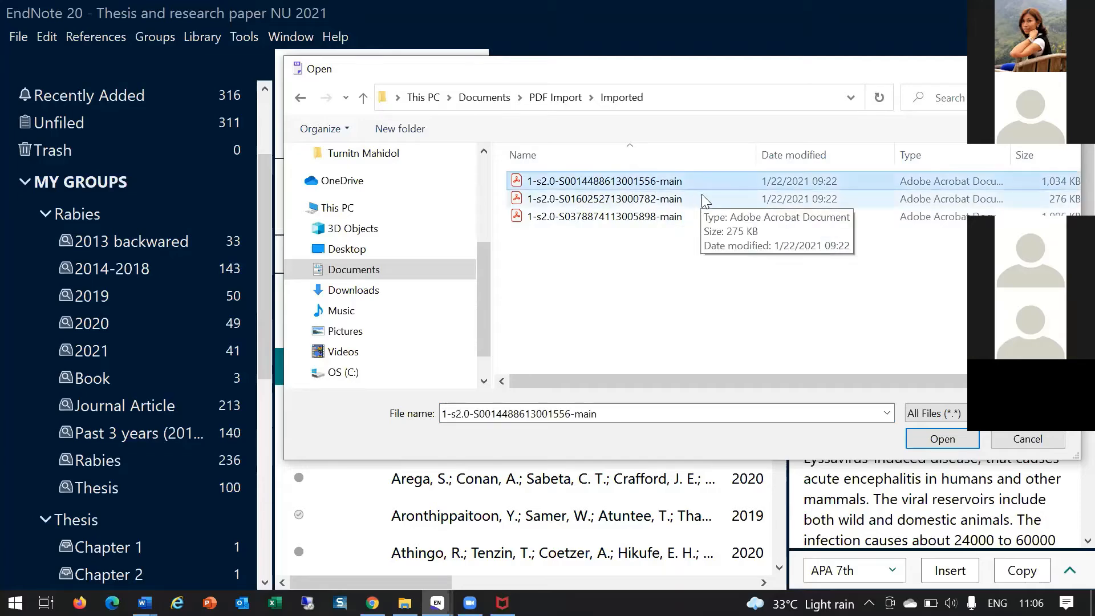
left_click(928, 437)
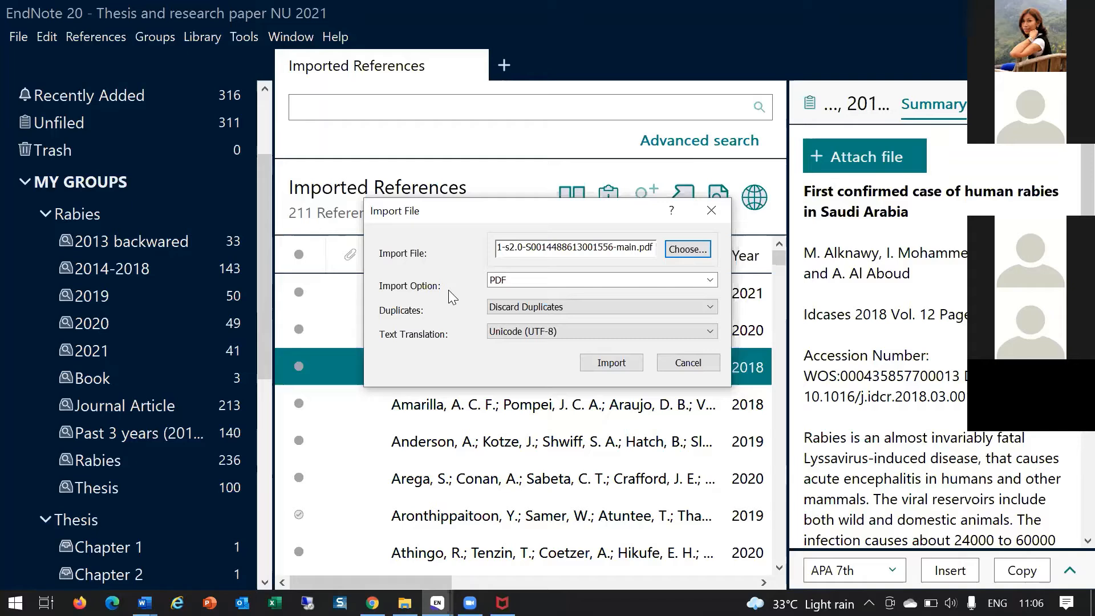
Import the chosen file with the PDF import option, discarding duplicates
left_click(519, 282)
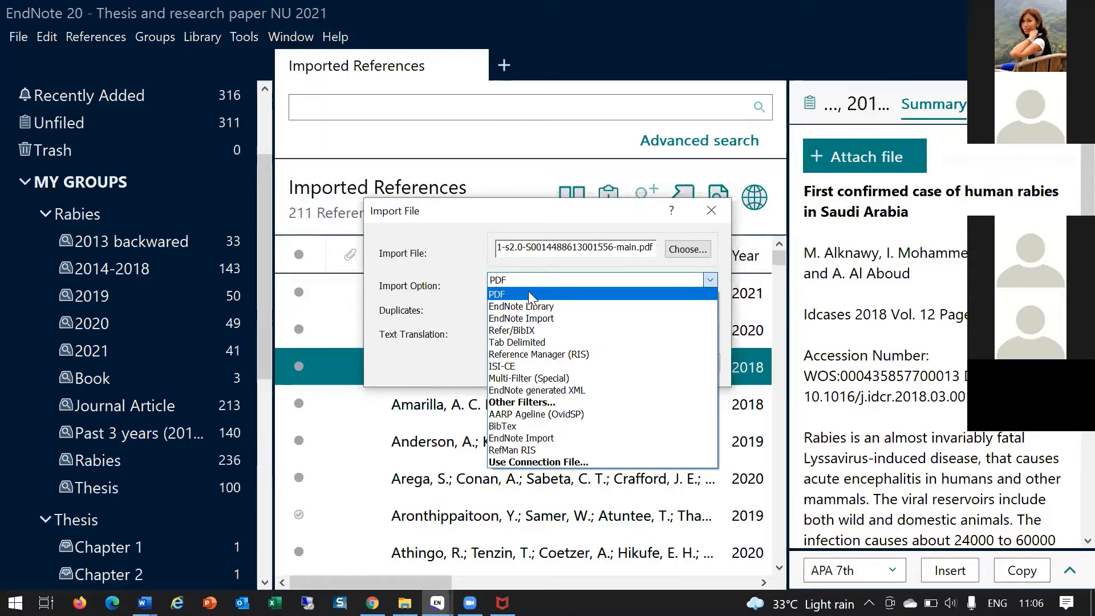
left_click(512, 296)
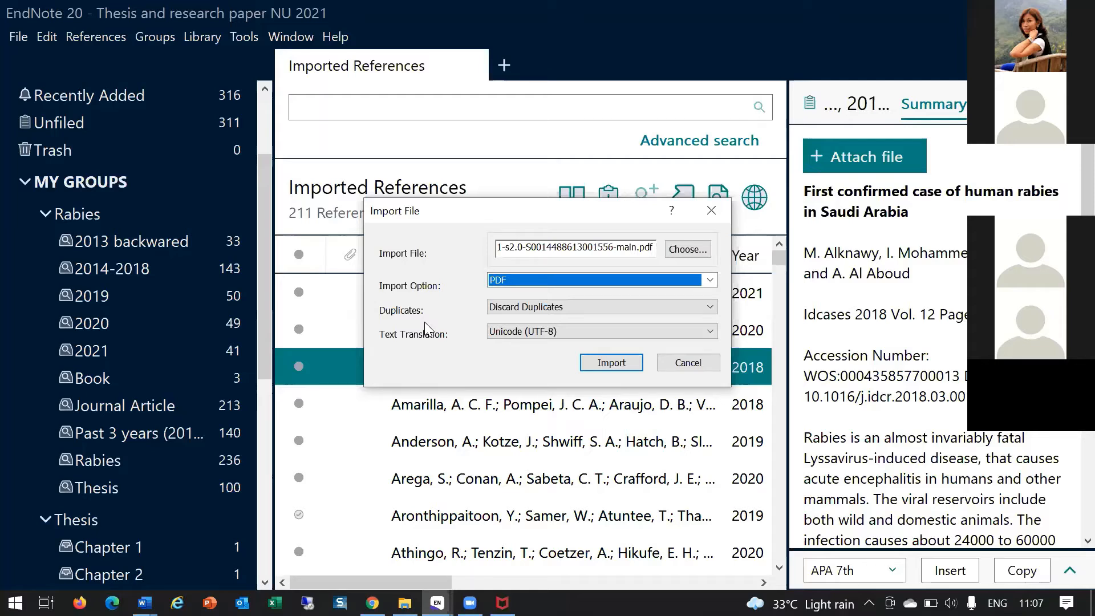
left_click(516, 308)
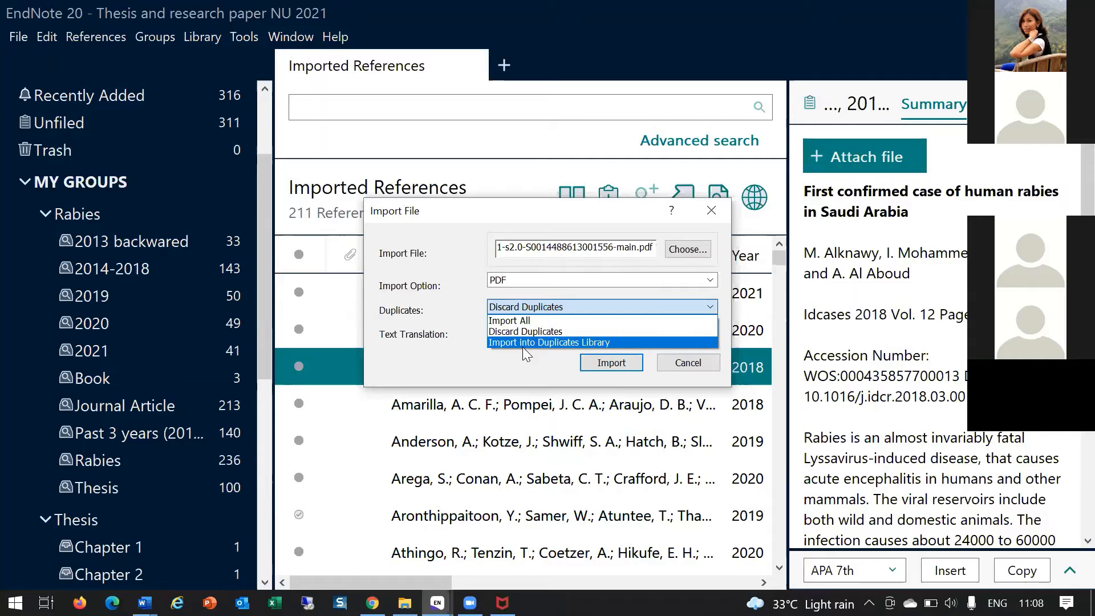
left_click(517, 332)
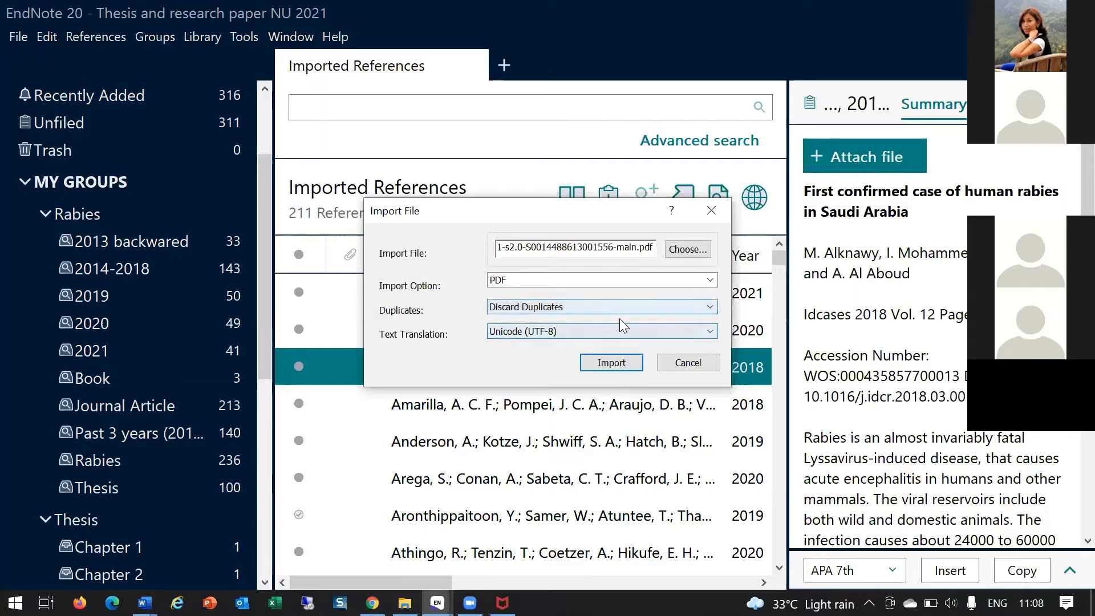
left_click(611, 363)
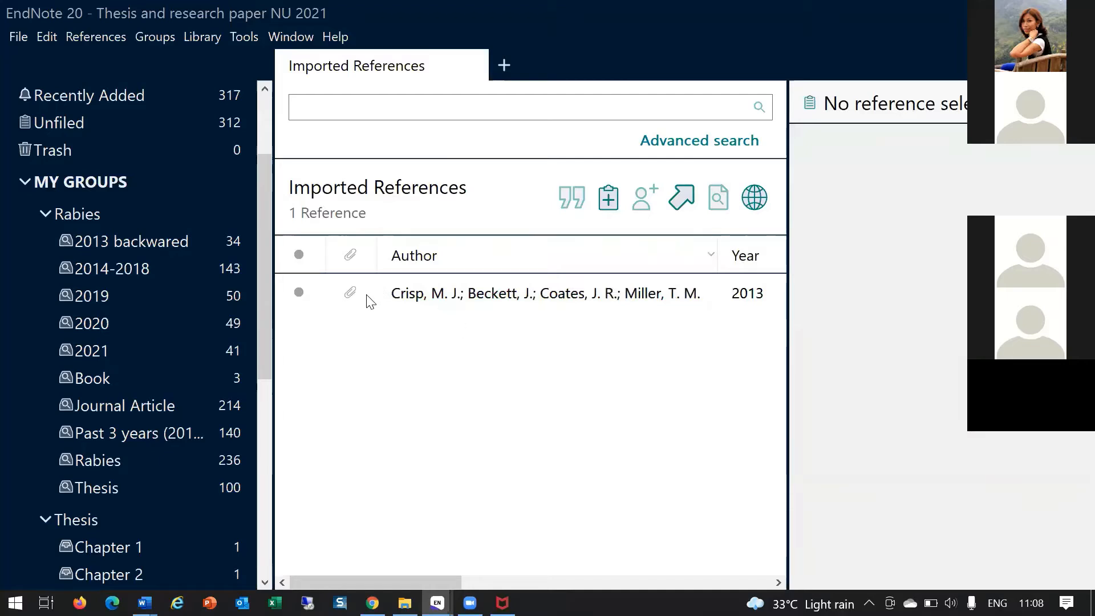
Select the newly imported reference and review its summary, attached PDF and editable bibliographic fields
left_click(426, 292)
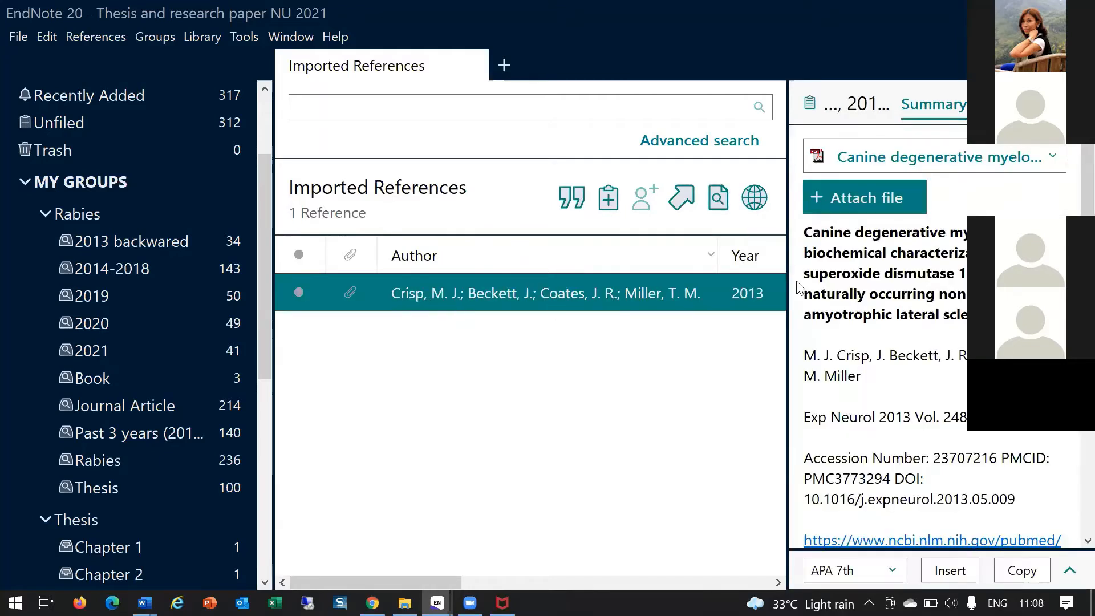
left_click(936, 157)
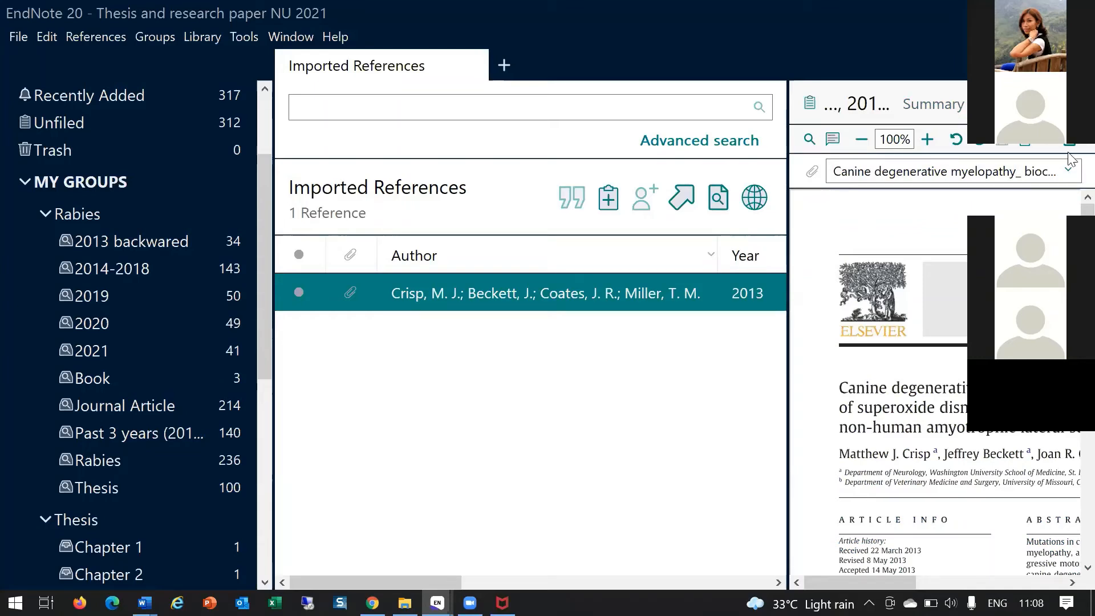
left_click(992, 105)
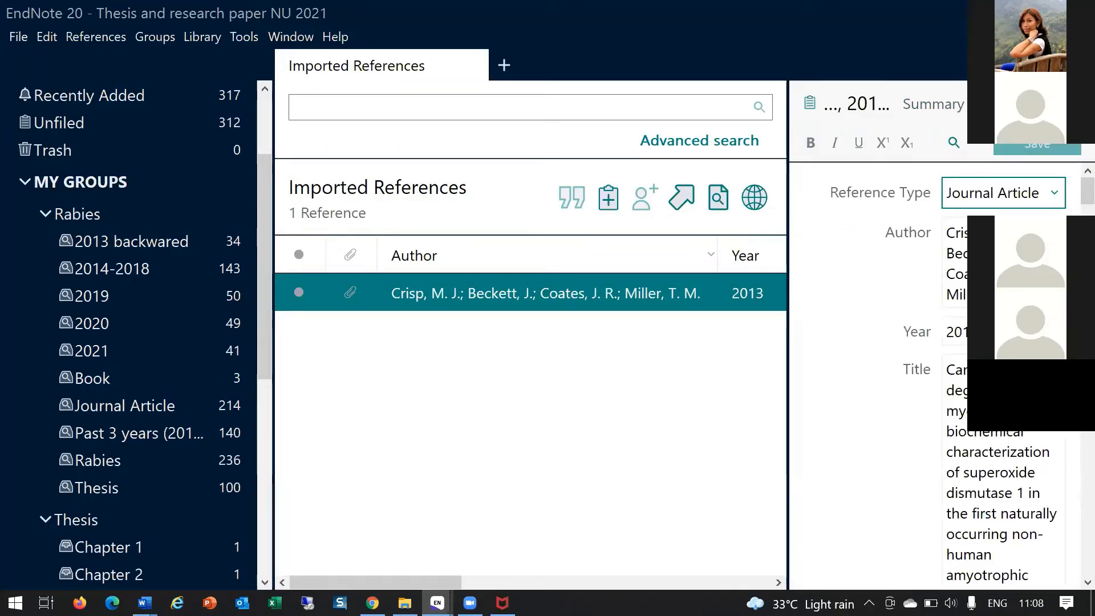
scroll(1007, 501, "down", 3)
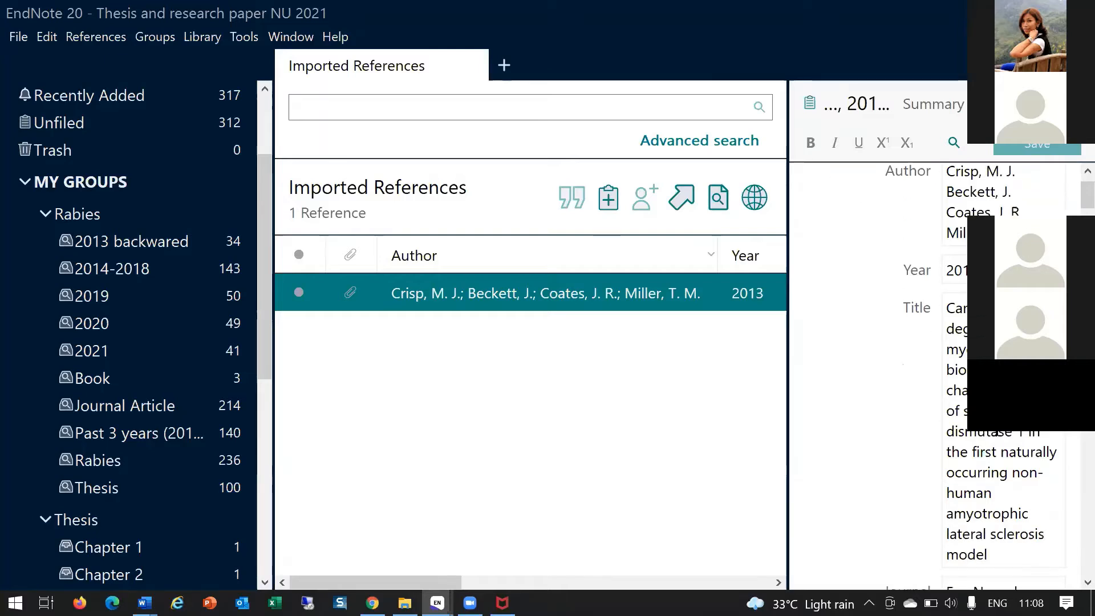
scroll(1006, 501, "up", 3)
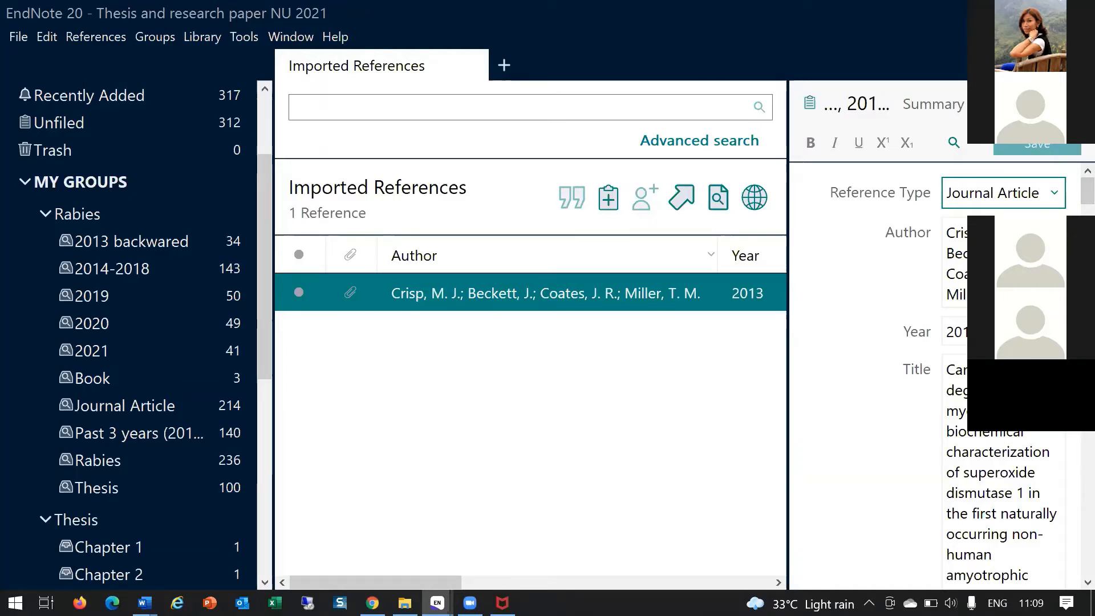
Show the reference's attached PDF in a widened preview pane and skim through the article's pages
left_click(1036, 104)
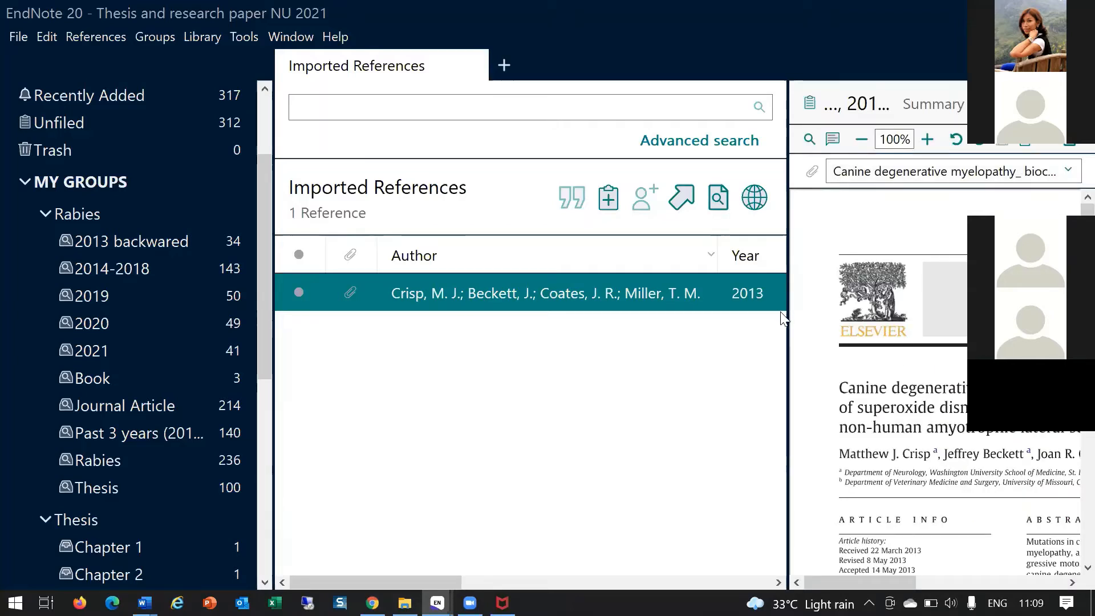
left_click_drag(789, 315, 734, 352)
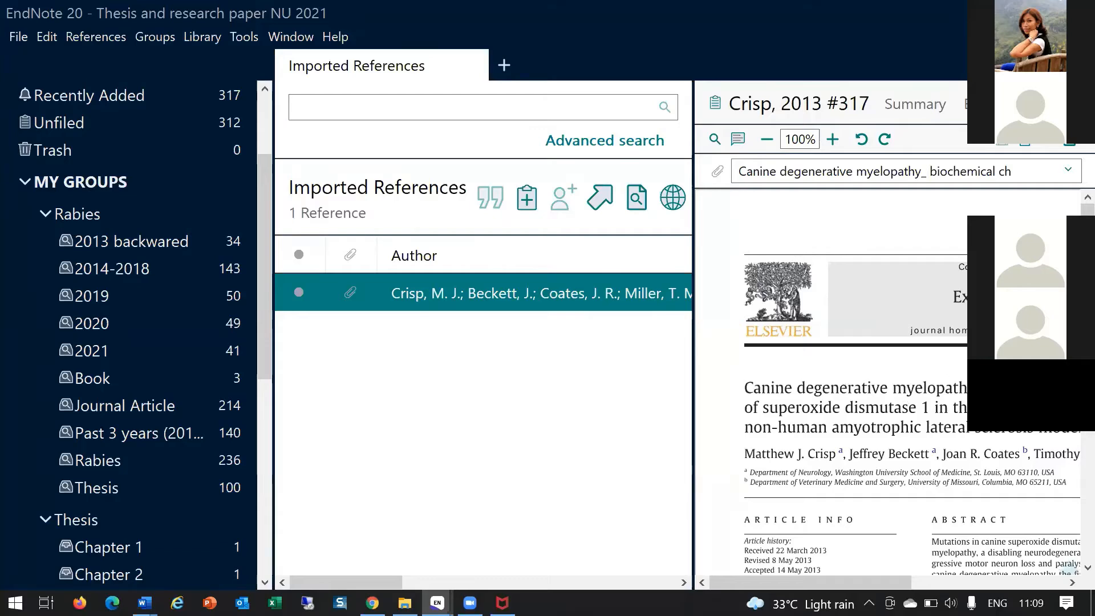
scroll(913, 382, "down", 8)
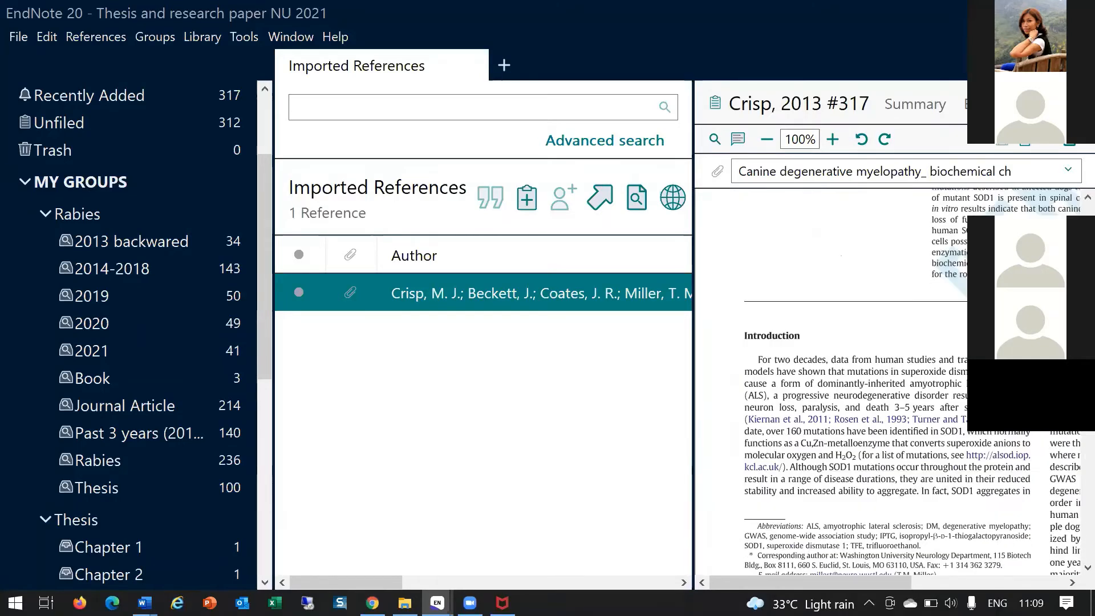
scroll(855, 382, "down", 15)
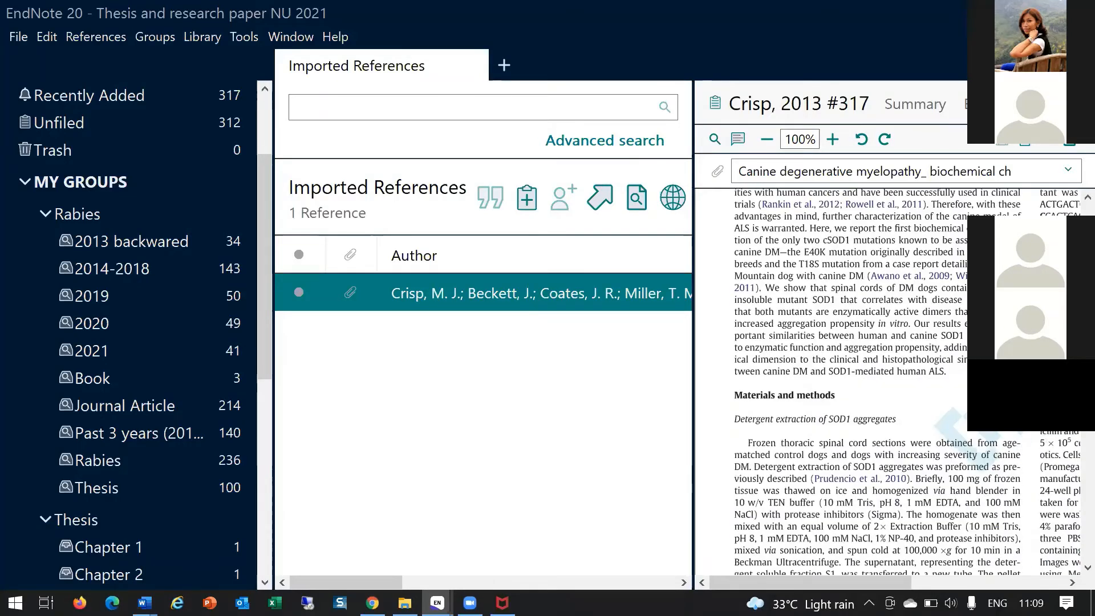
scroll(856, 382, "down", 15)
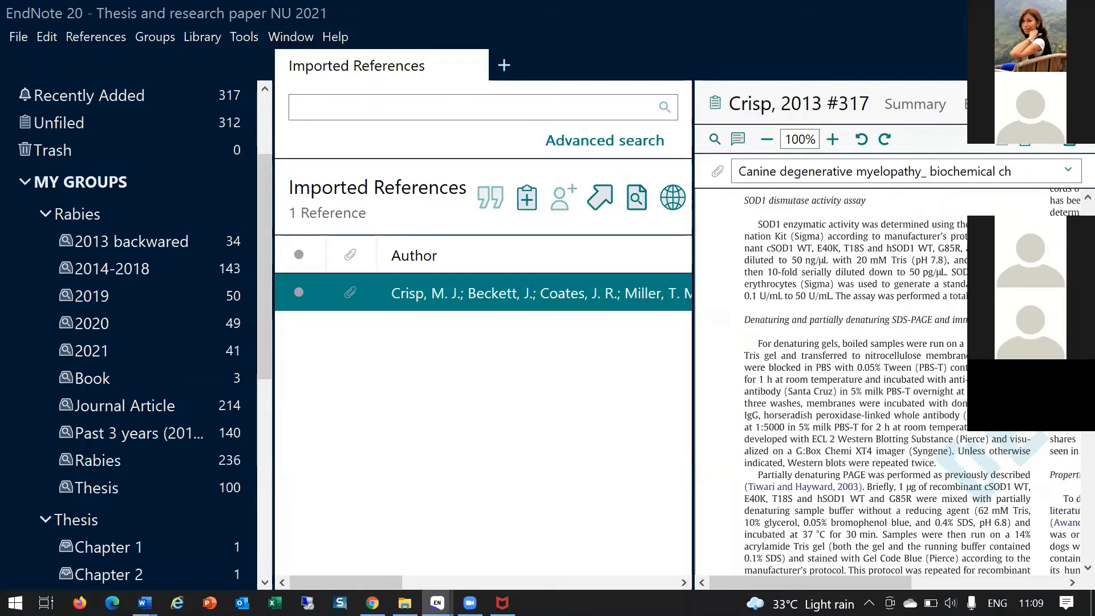
scroll(960, 415, "down", 5)
scroll(961, 414, "up", 10)
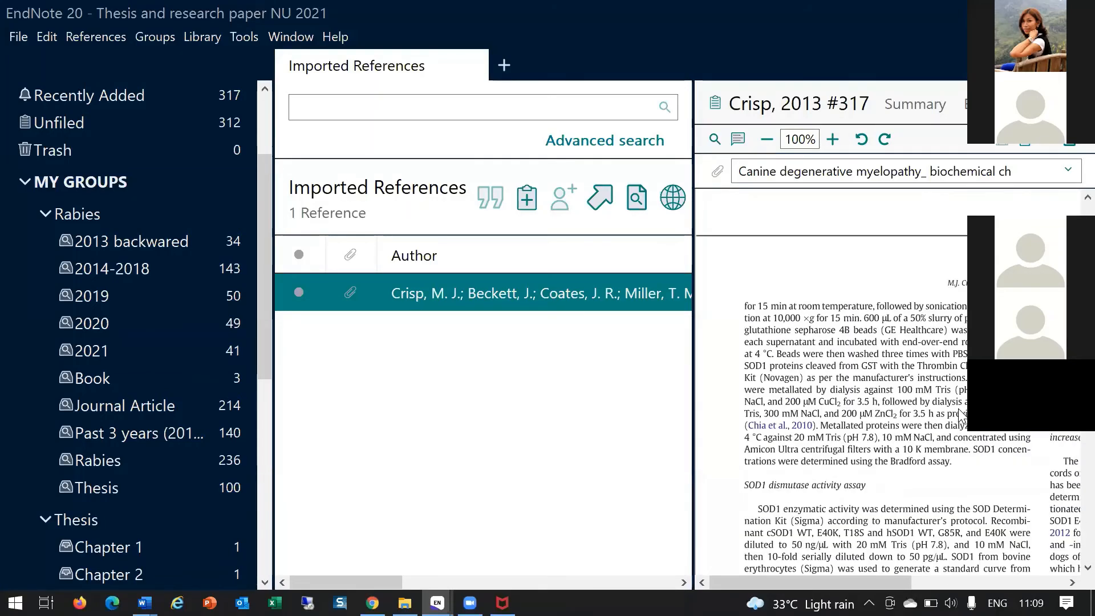
scroll(961, 415, "up", 10)
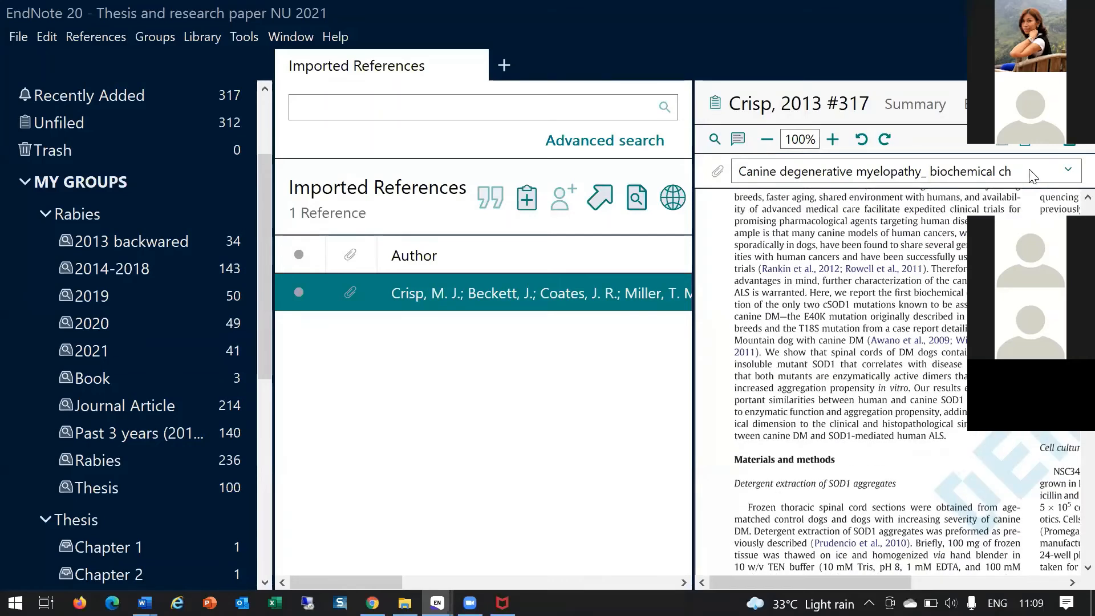
Open the attached PDF in its own window, zoom to 150%, and examine the DOI link at the foot of page 1
left_click(1070, 146)
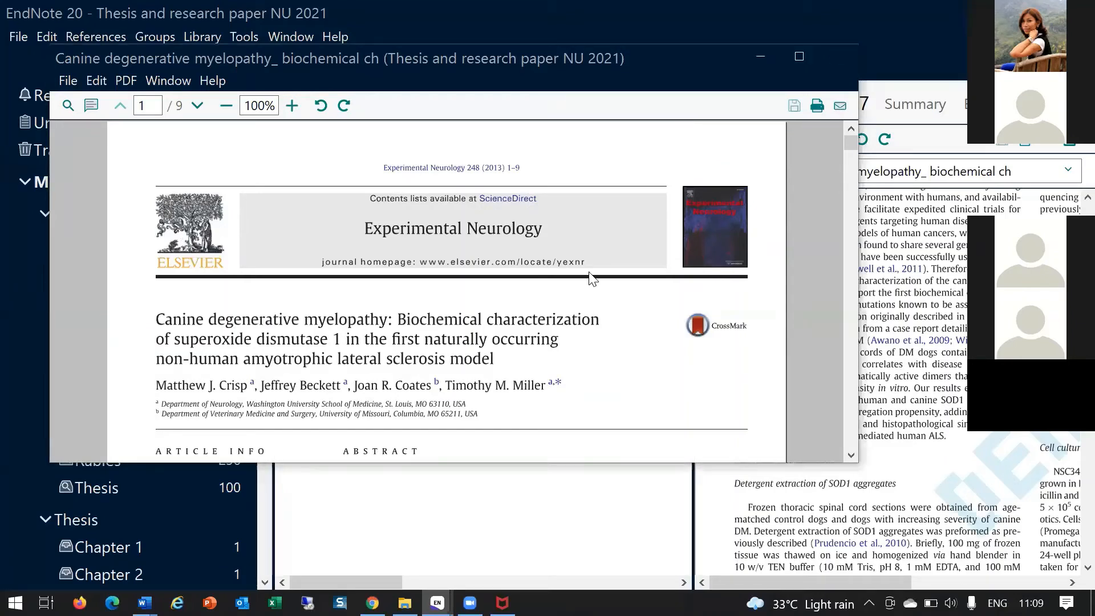
scroll(896, 377, "down", 15)
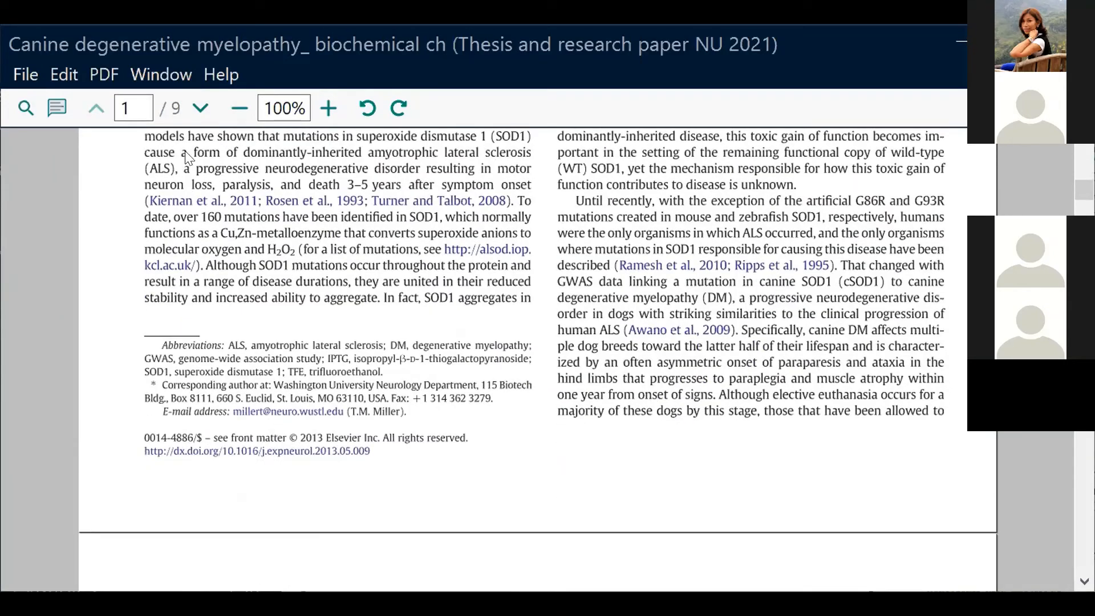
left_click(328, 108)
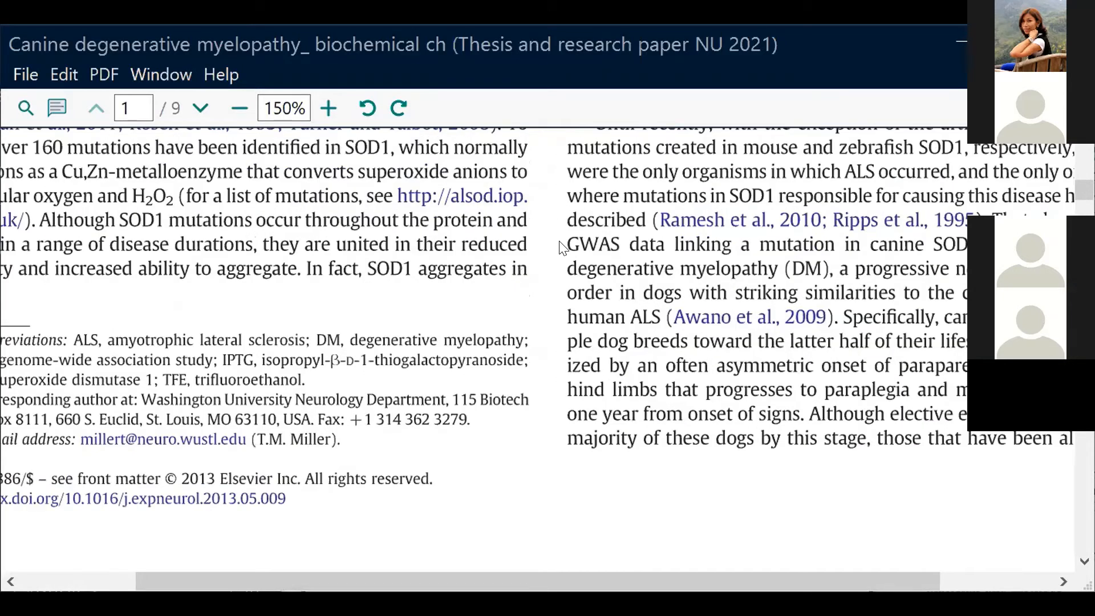
left_click_drag(559, 241, 583, 250)
left_click_drag(547, 581, 459, 581)
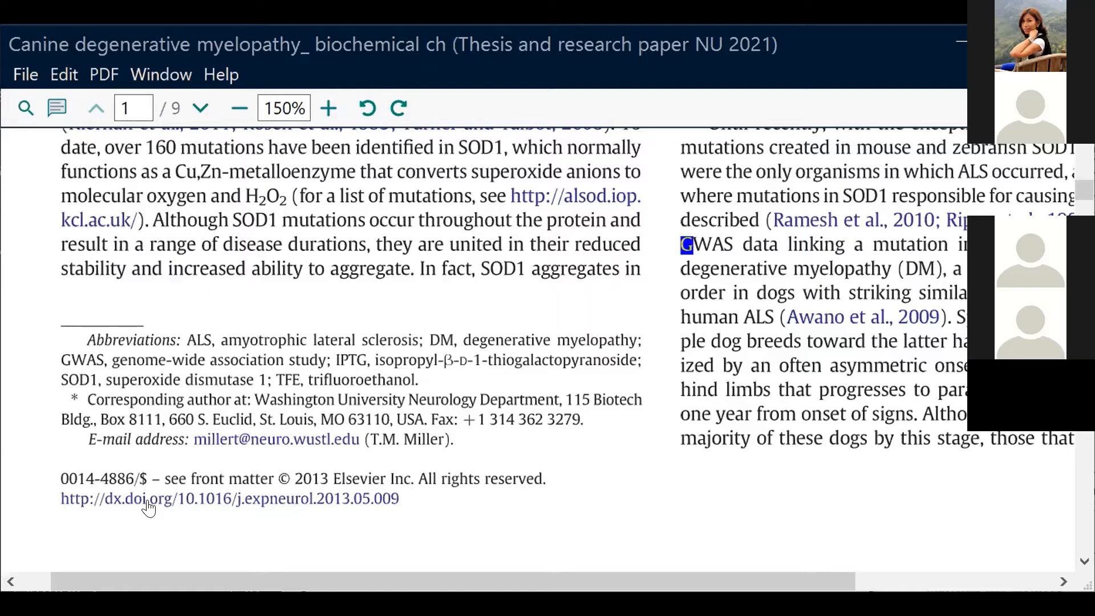
scroll(148, 508, "up", 1)
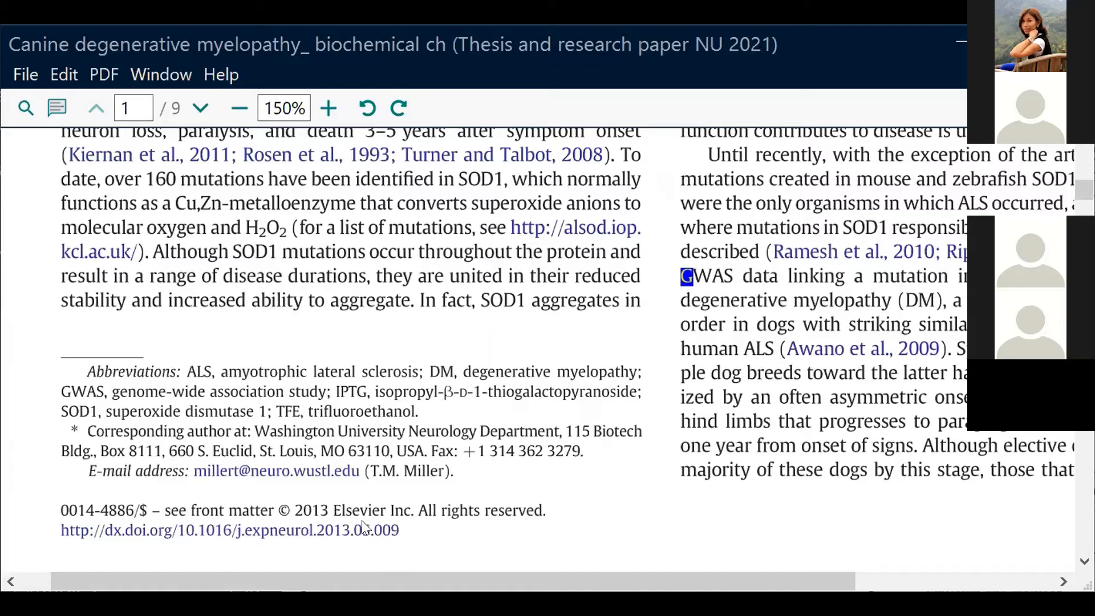
scroll(398, 505, "down", 1)
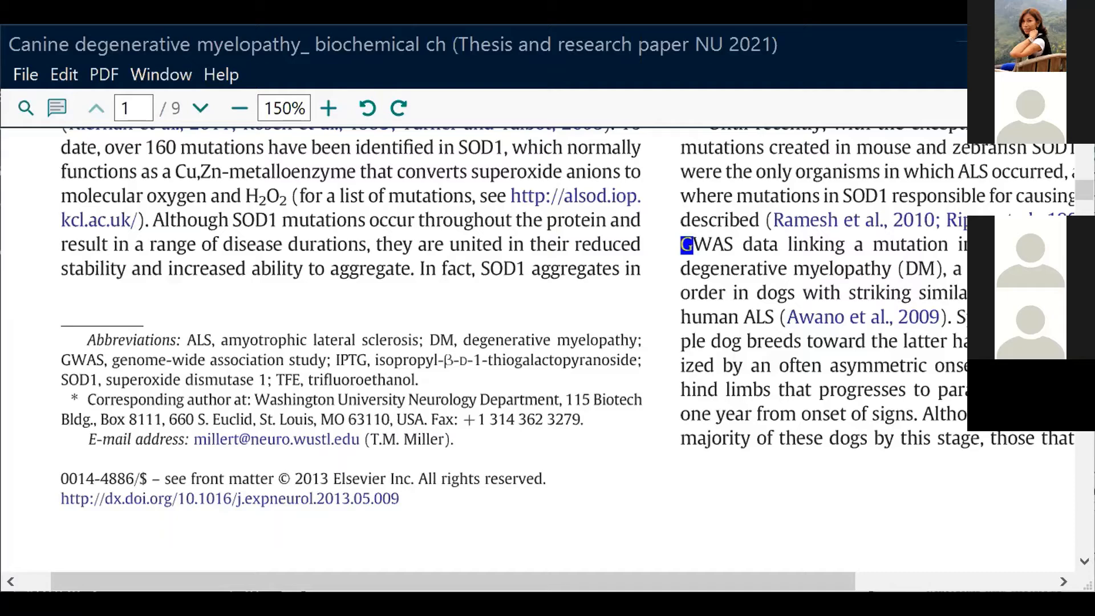
Switch to the web browser, search the web for "scholar google", and open the Google Scholar home page
key("alt+Tab")
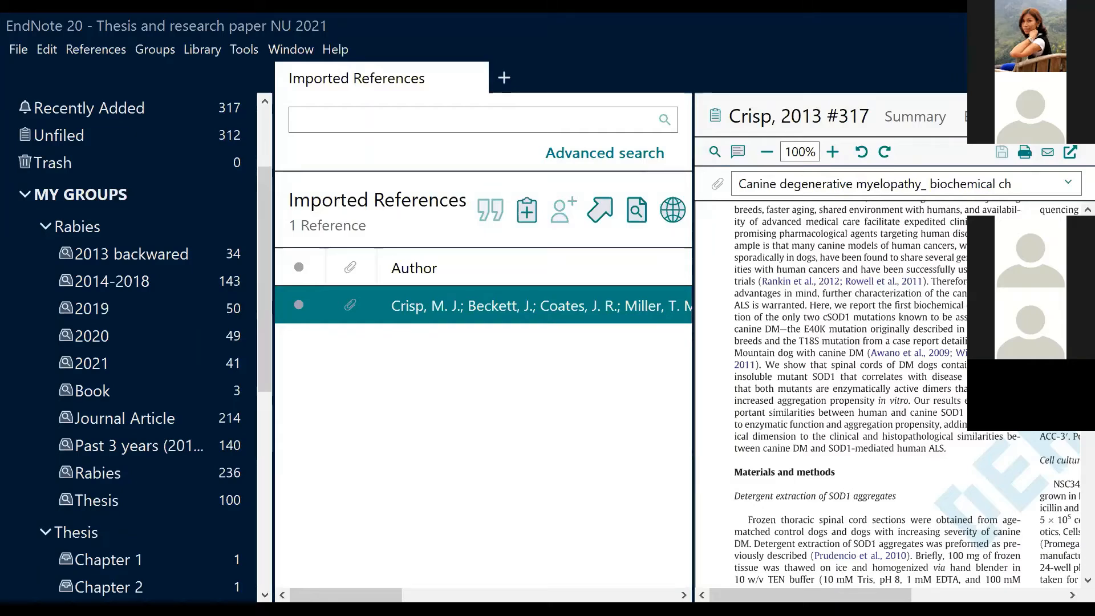
key("alt+Tab")
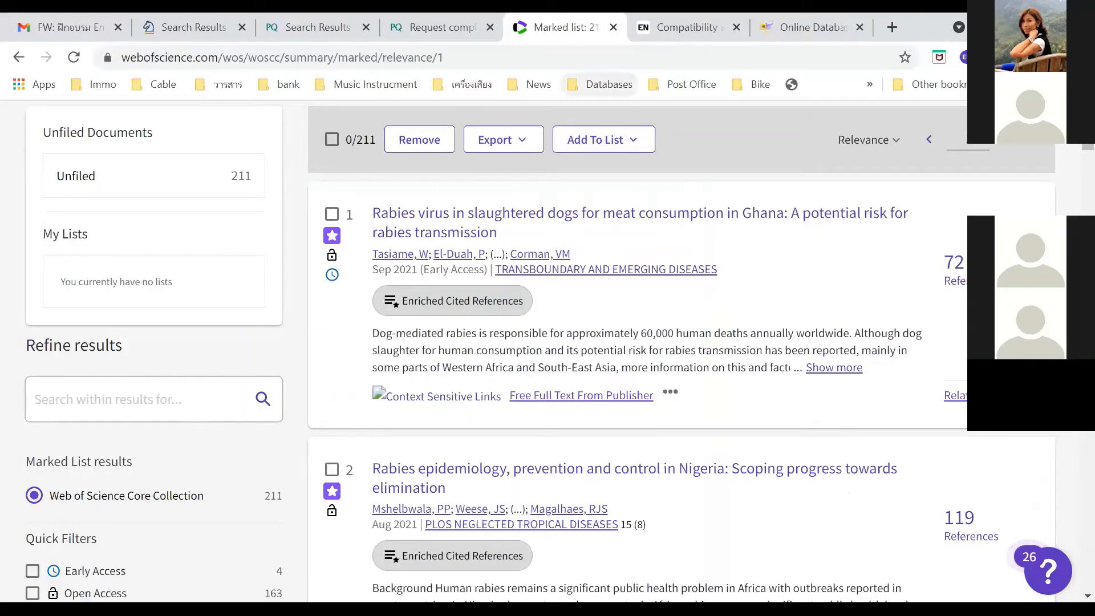
left_click(776, 27)
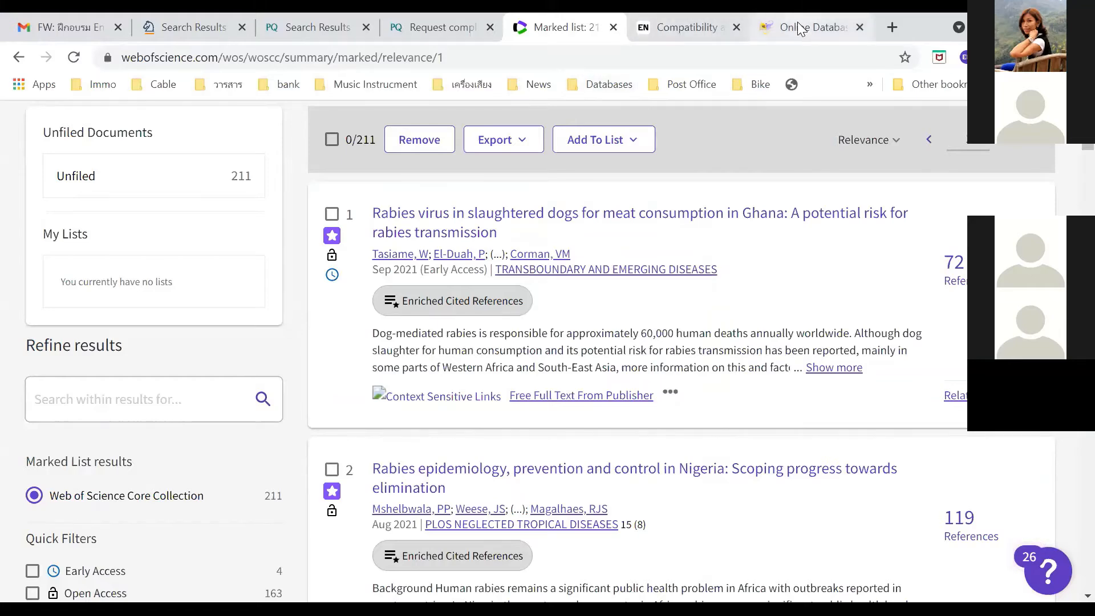
left_click(167, 17)
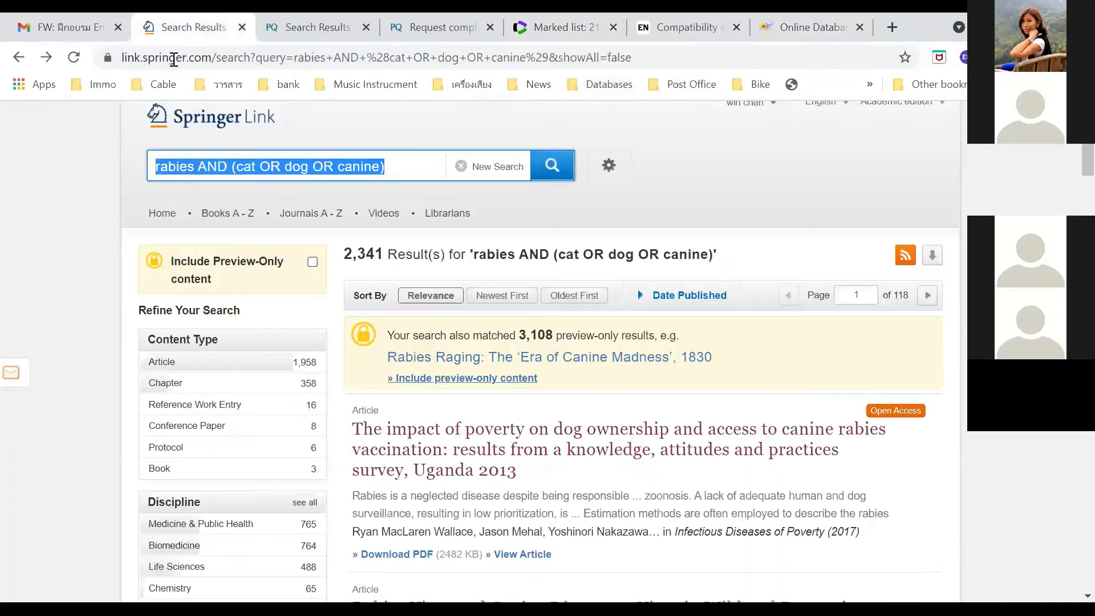
left_click(170, 59)
type("sc")
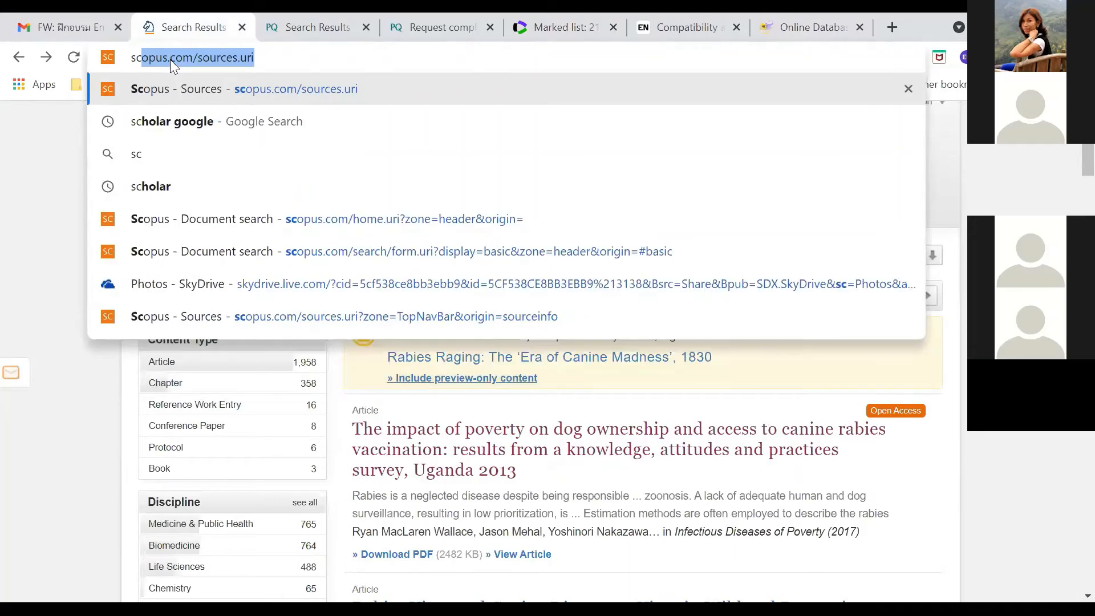
type("holar google")
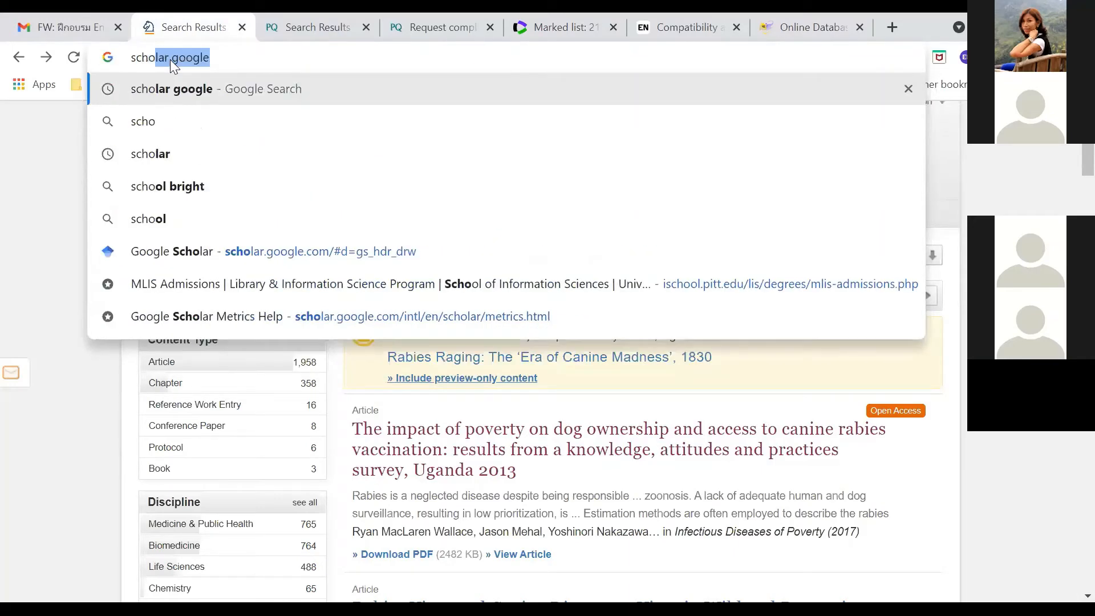
key("Return")
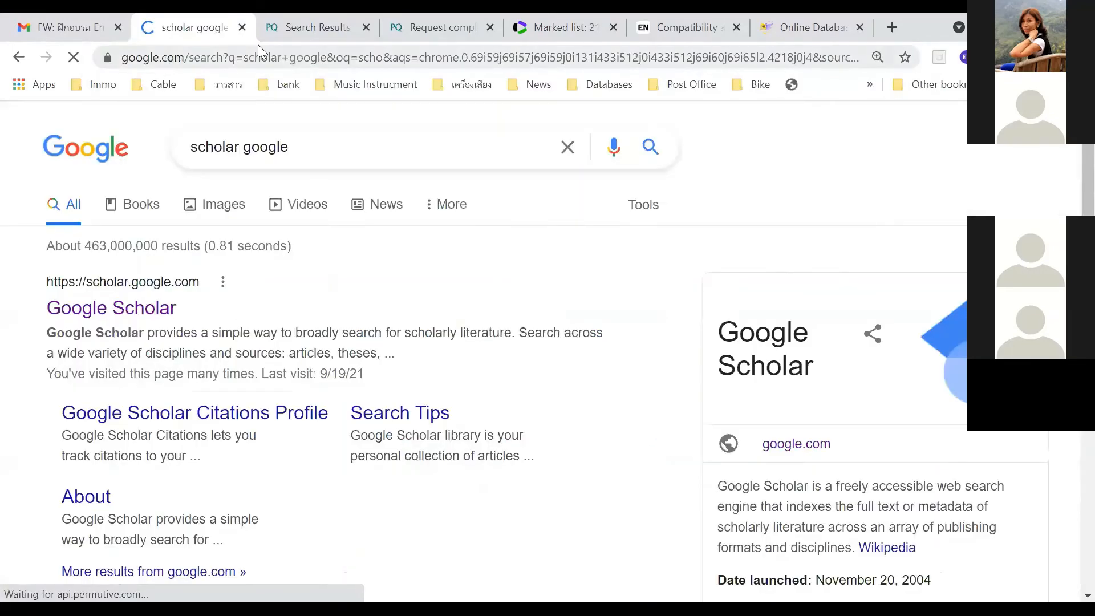
left_click(92, 311)
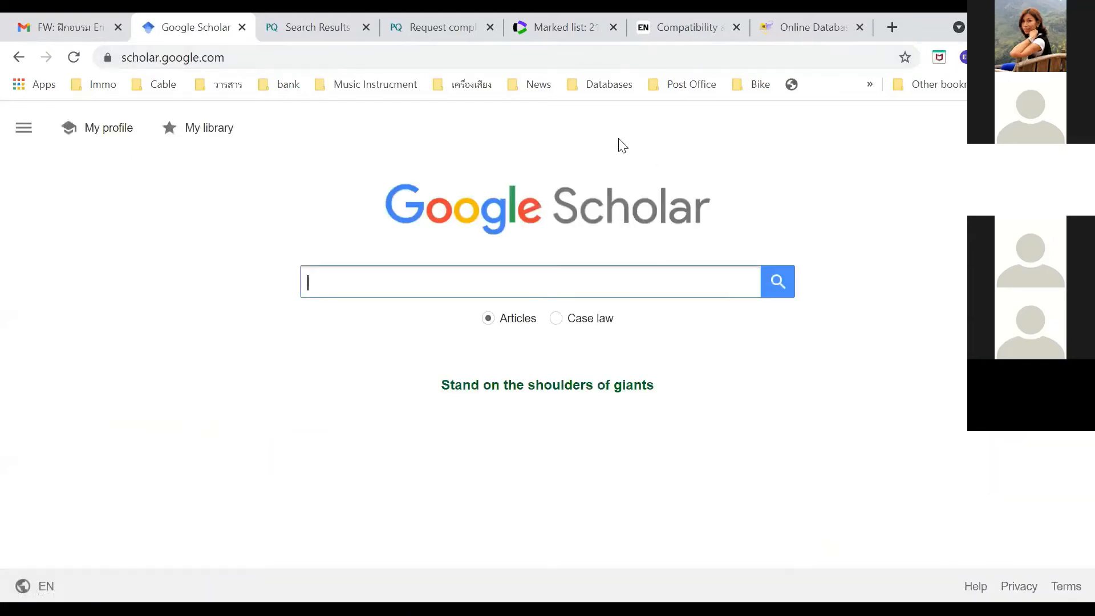
left_click(619, 139)
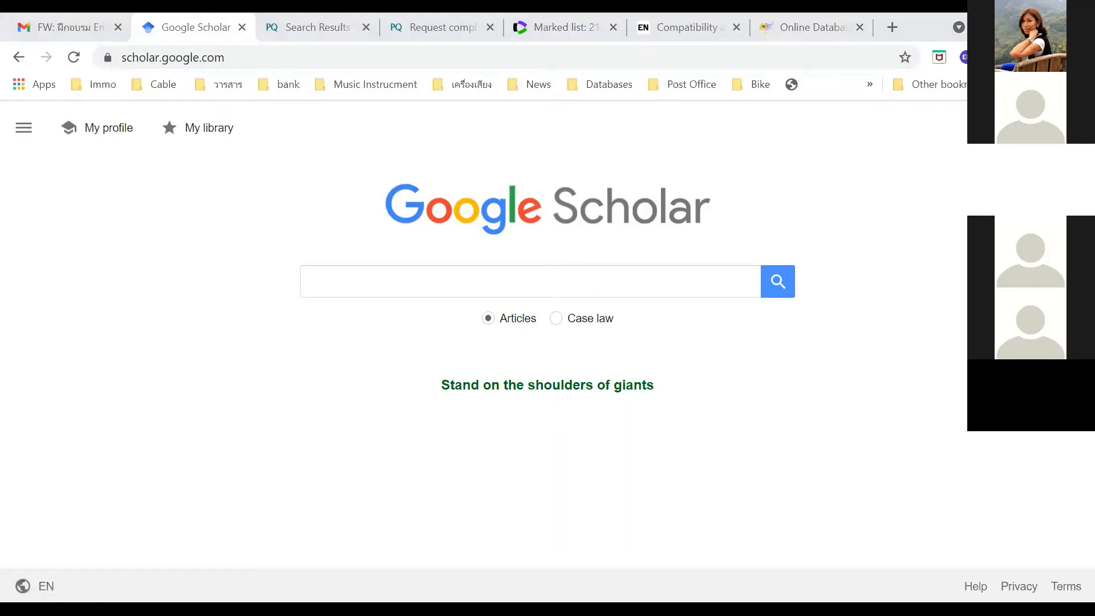
Run an advanced Scholar search for malaria in the article title, authored by world health organization
left_click(24, 127)
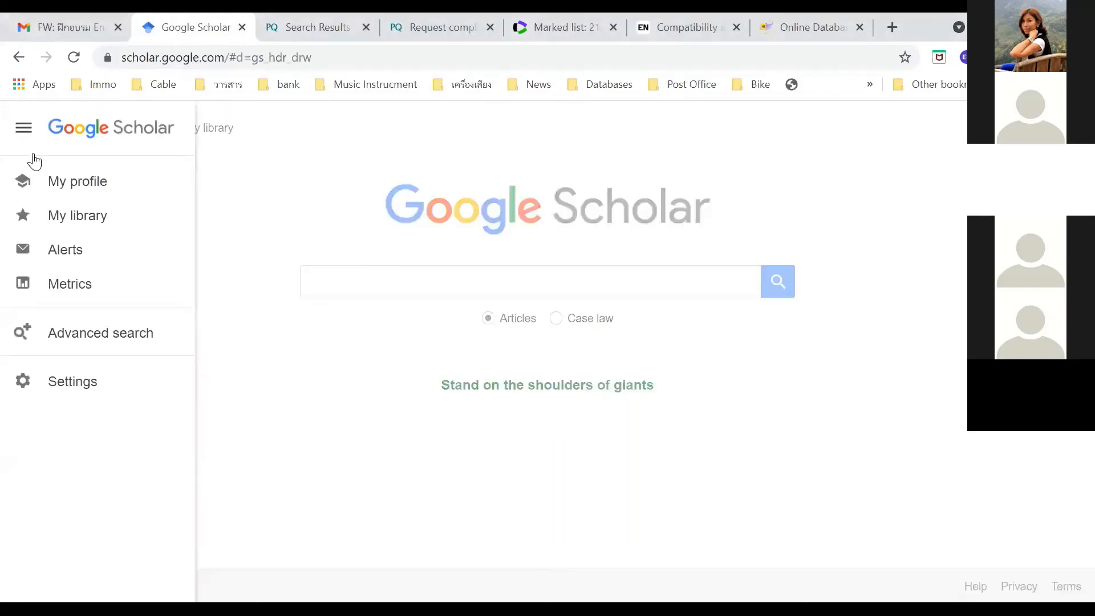
left_click(70, 342)
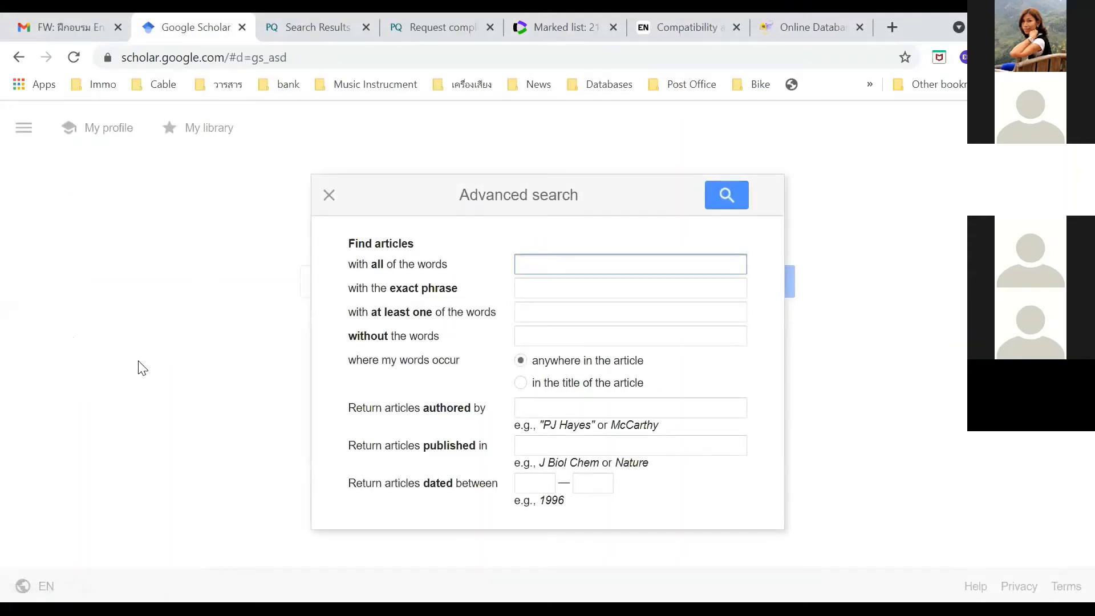
left_click(523, 408)
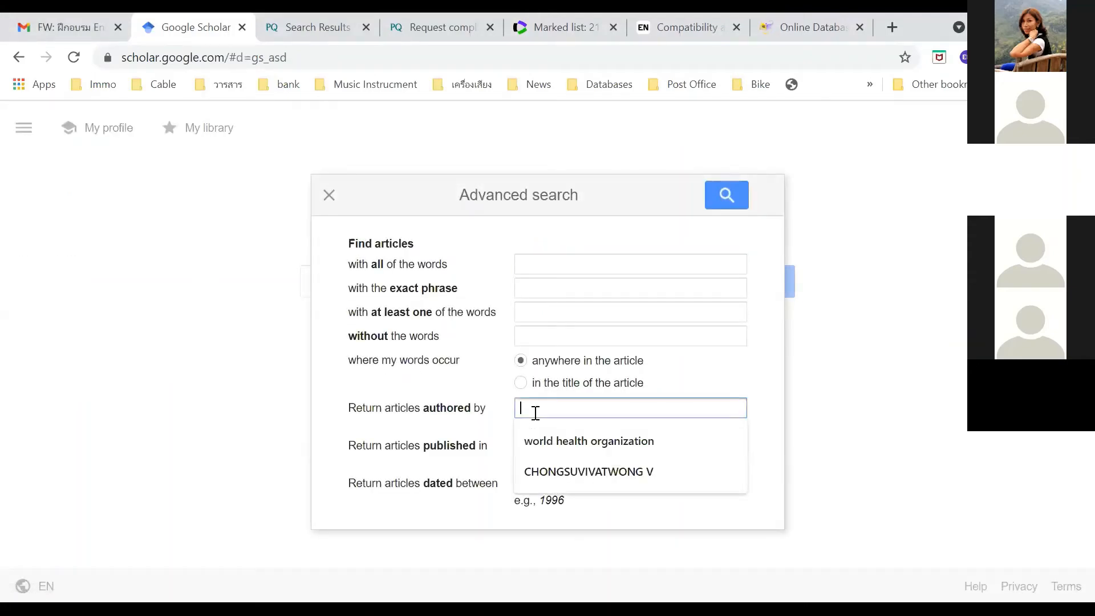
left_click(548, 440)
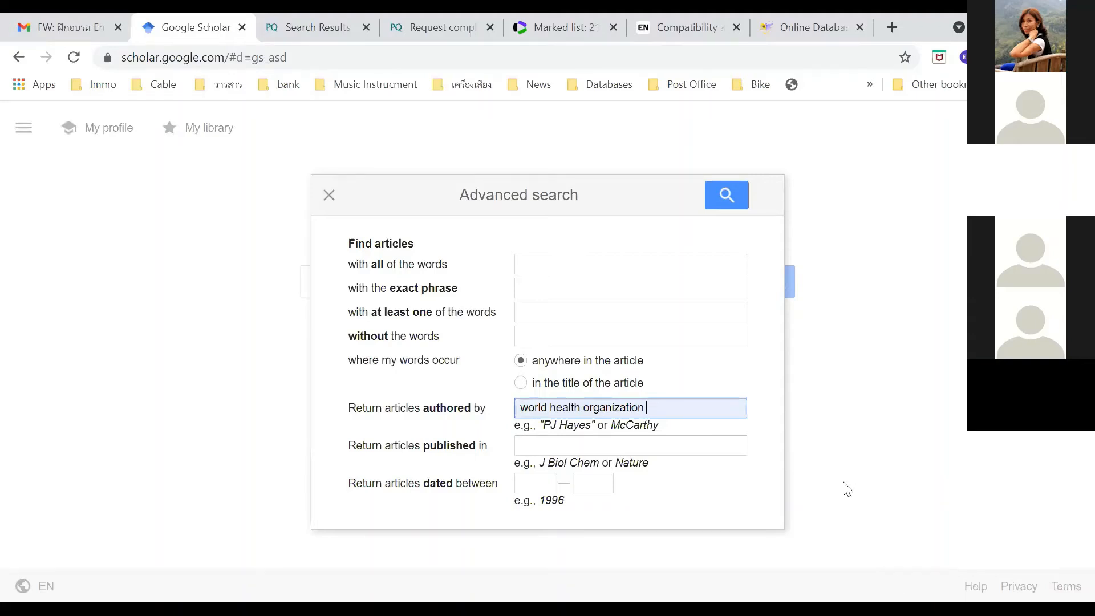
left_click_drag(651, 408, 505, 415)
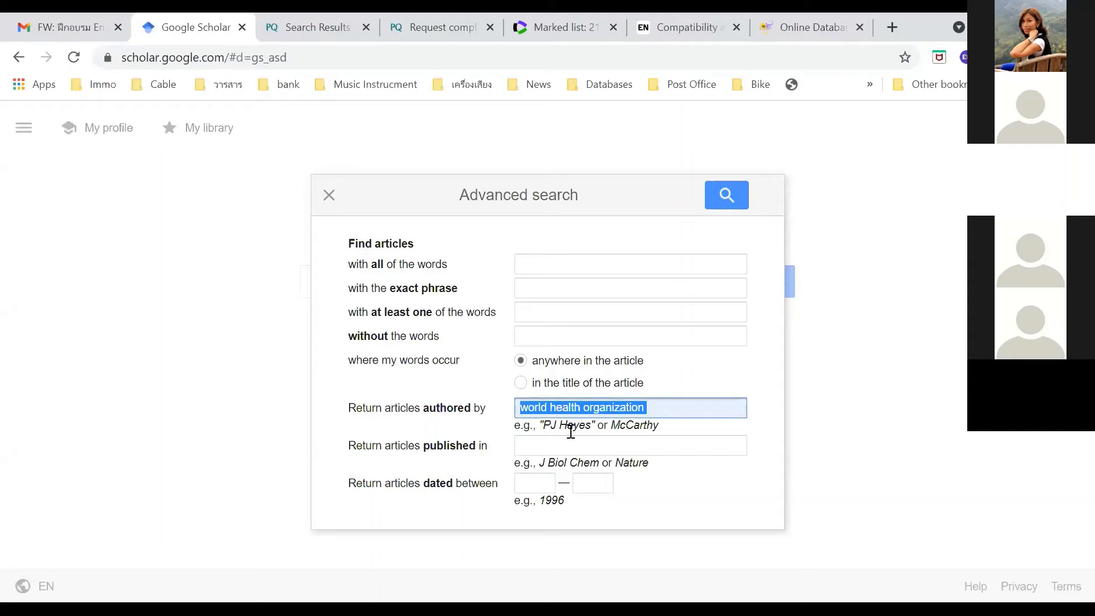
left_click(532, 270)
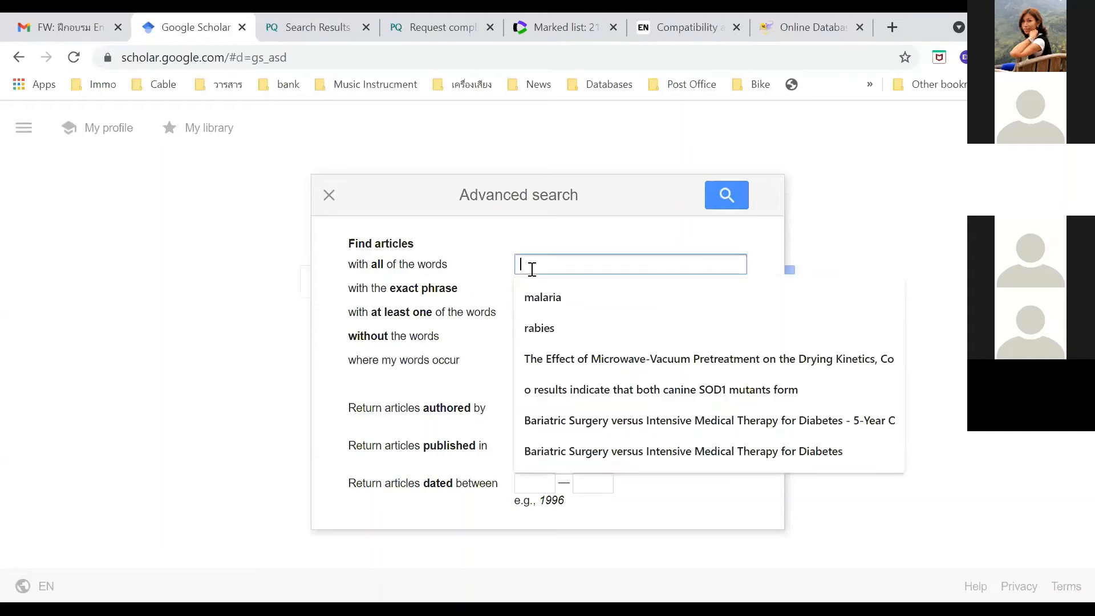
left_click(538, 297)
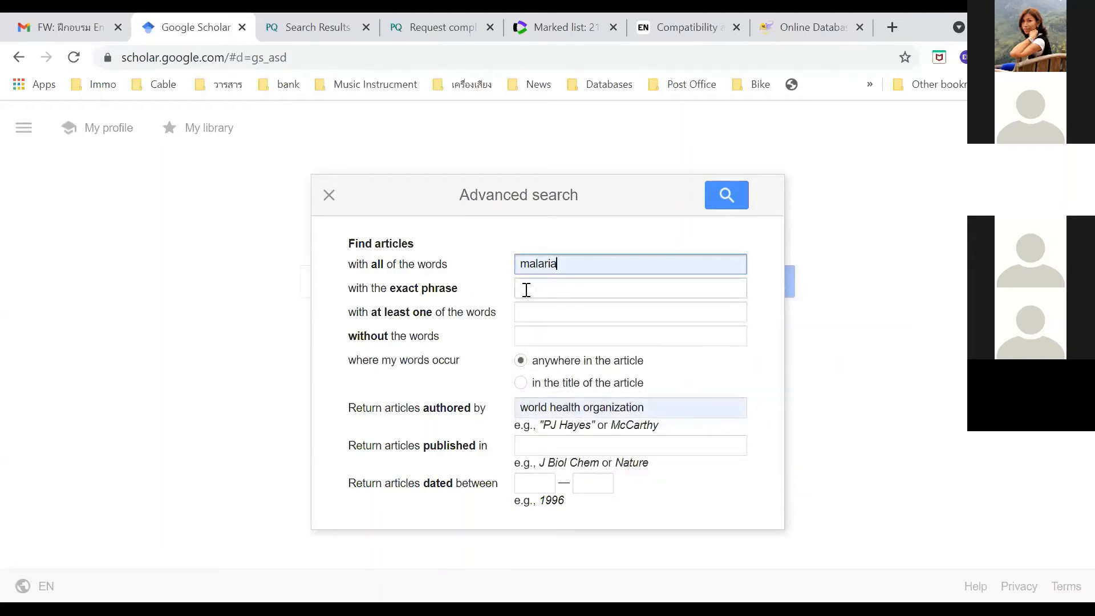
left_click(521, 384)
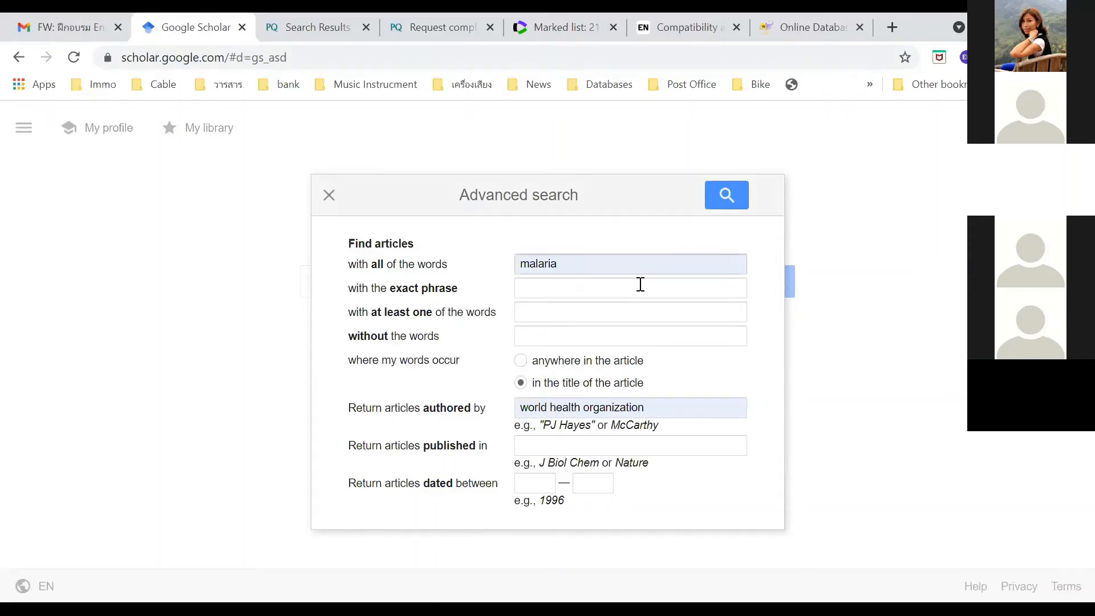
left_click(718, 200)
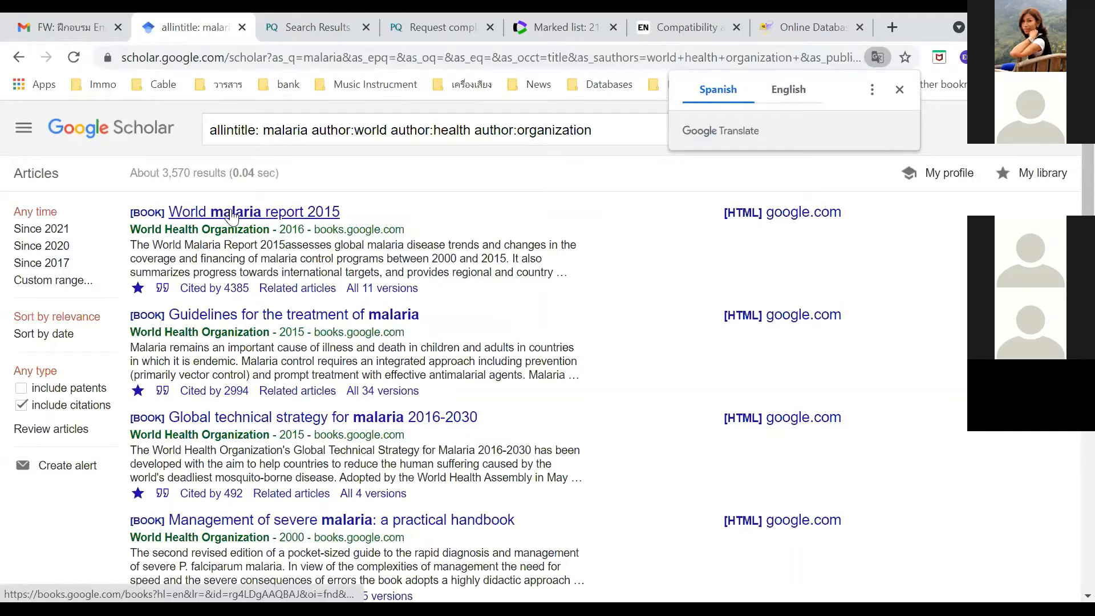
Export the citation of the book "World malaria report 2015" in EndNote format and open the downloaded file to import it
mouse_move(130, 229)
left_mouse_down()
mouse_move(252, 229)
mouse_move(270, 237)
mouse_move(263, 244)
left_mouse_up()
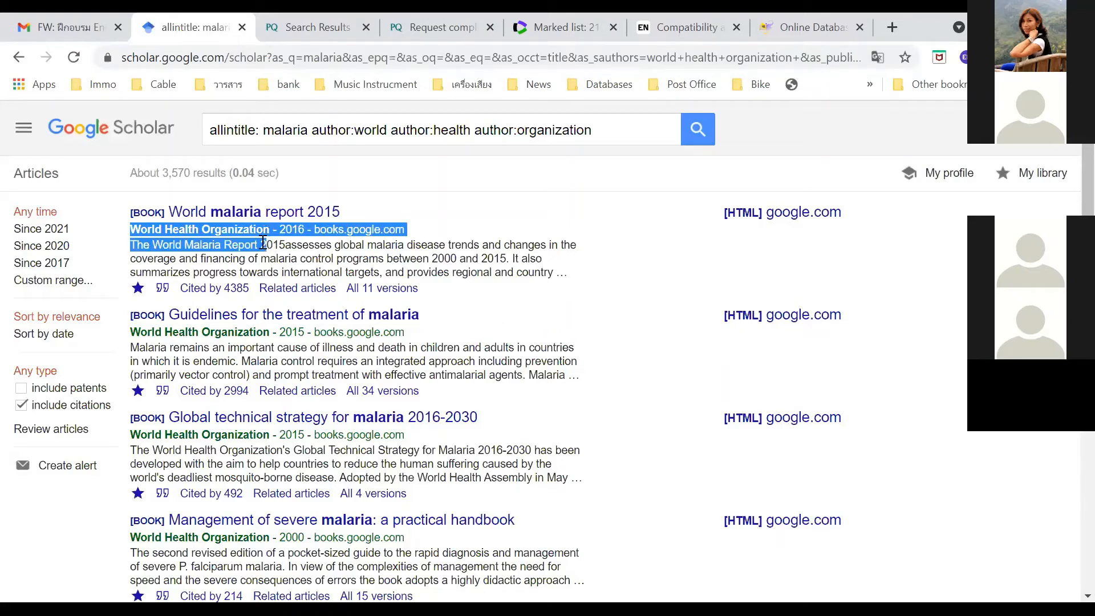
left_click(167, 293)
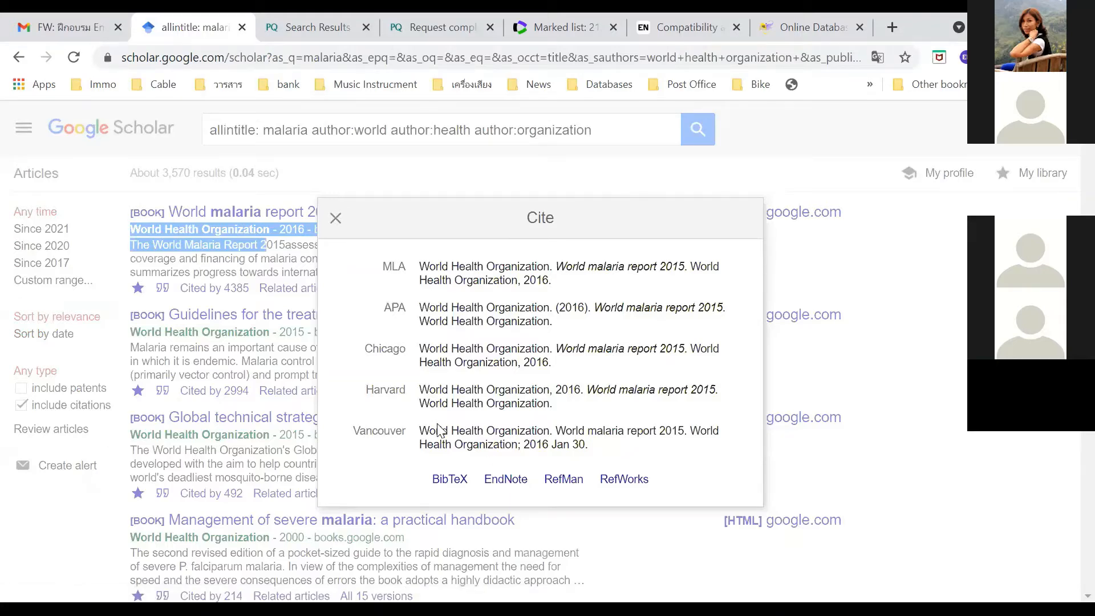
left_click(503, 486)
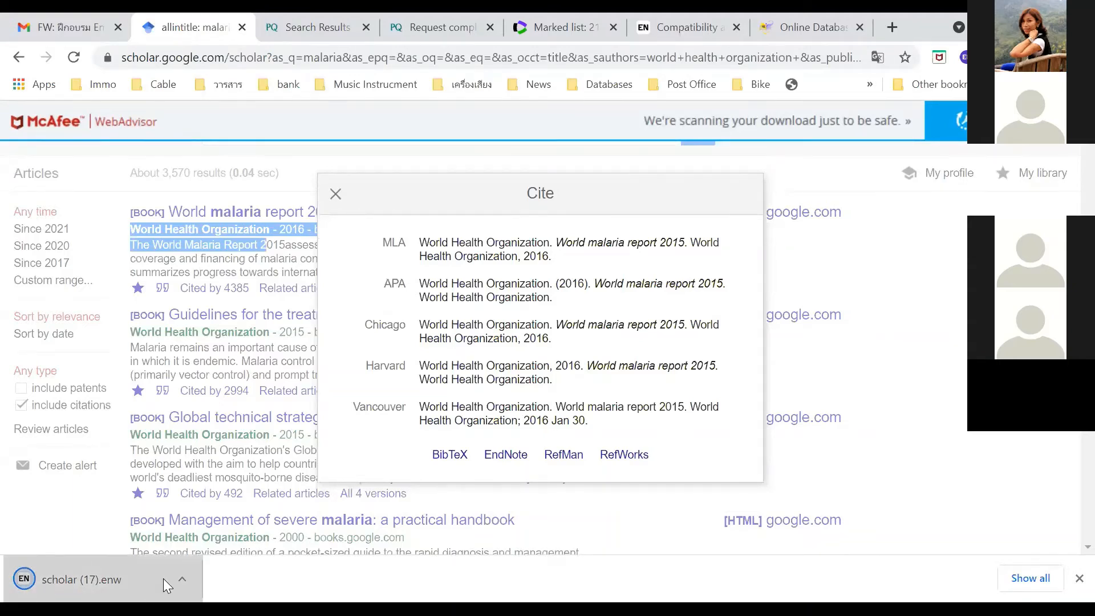
left_click(63, 568)
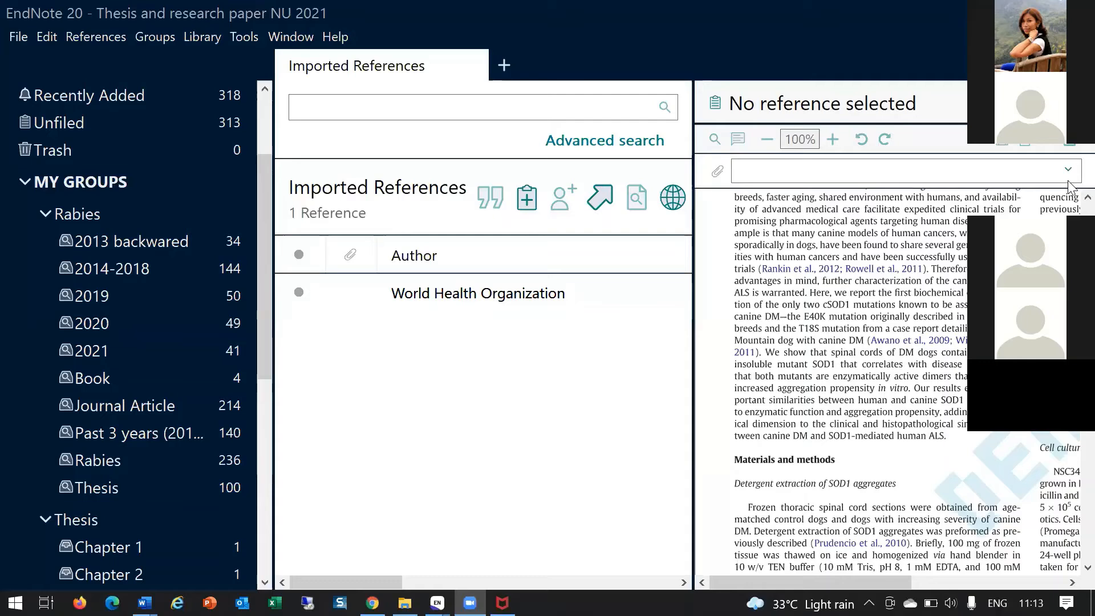
Select the imported World Health Organization reference and examine how its author appears in the APA 7th citation preview
left_click(714, 298)
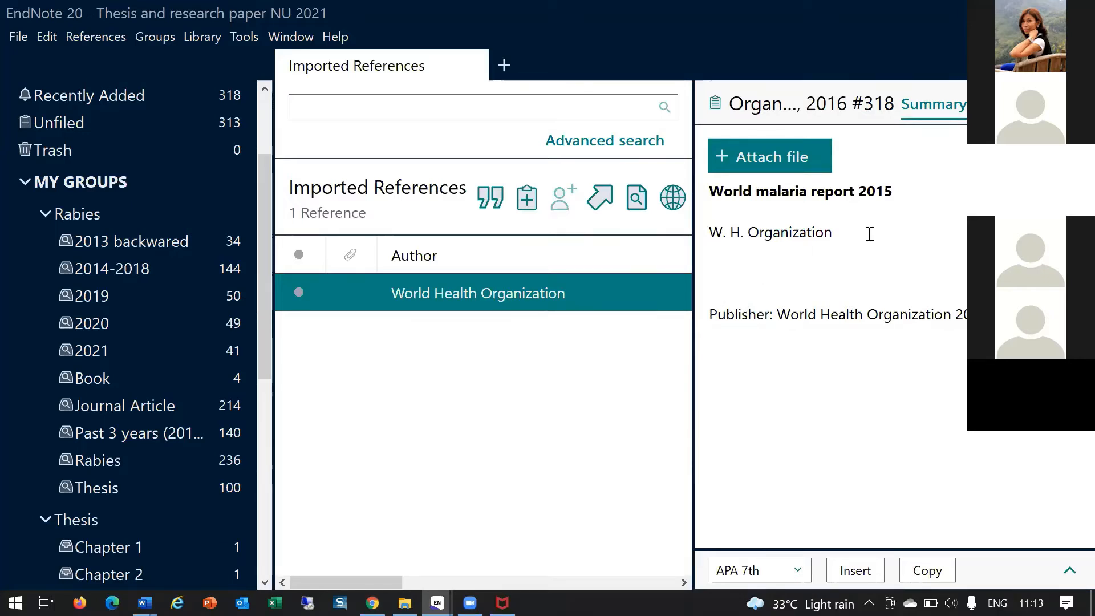
left_click(1069, 574)
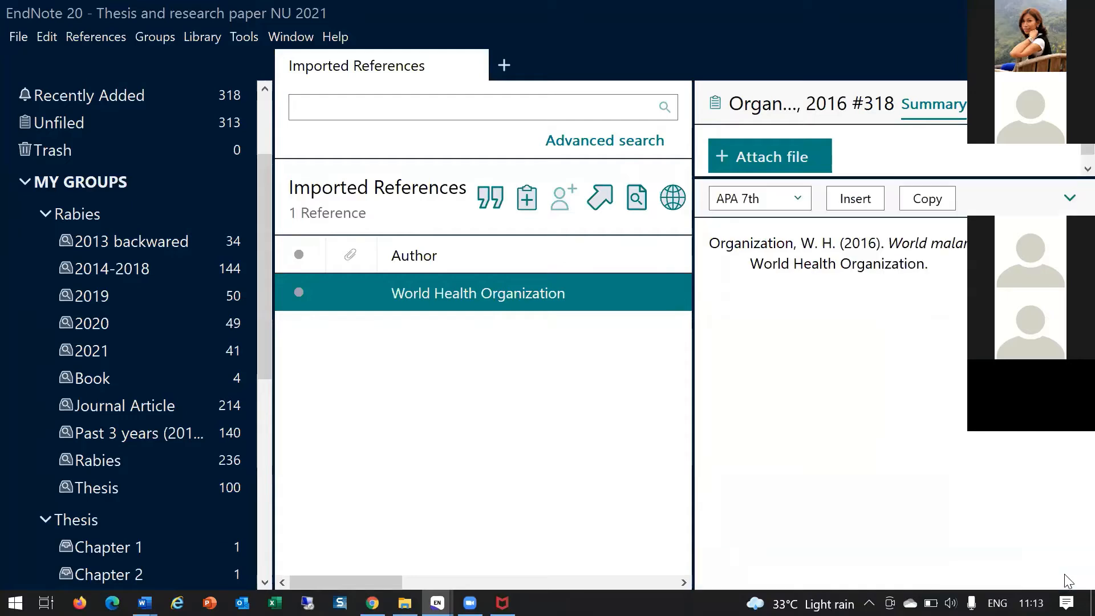
left_click(710, 243)
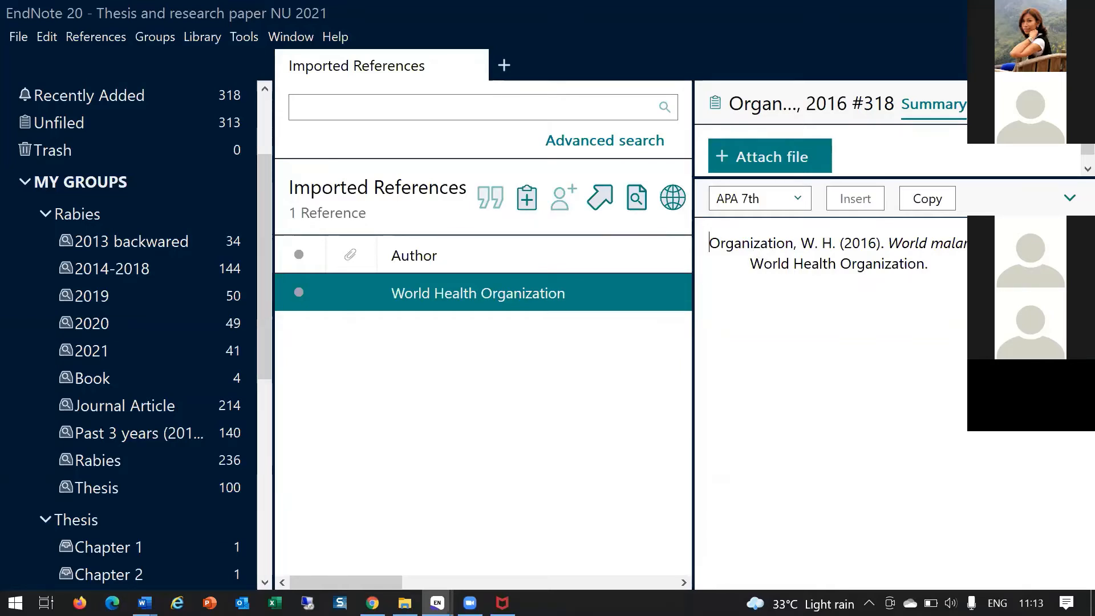
Add a comma after "World Health Organization" in the reference's Author field, save it, and check the citation preview in its summary
left_click(992, 104)
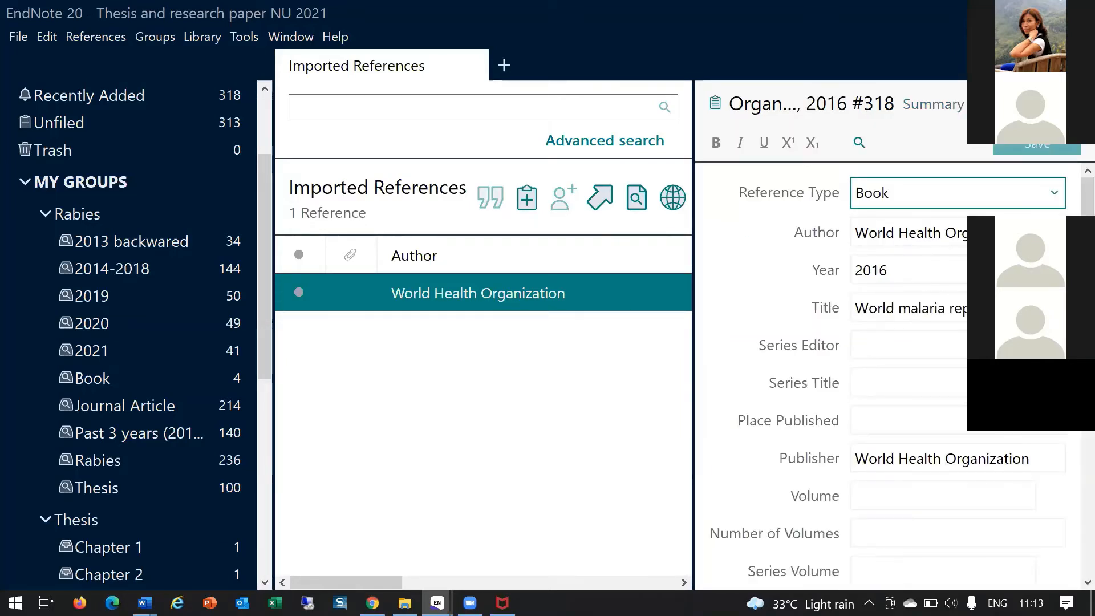
left_click(1005, 233)
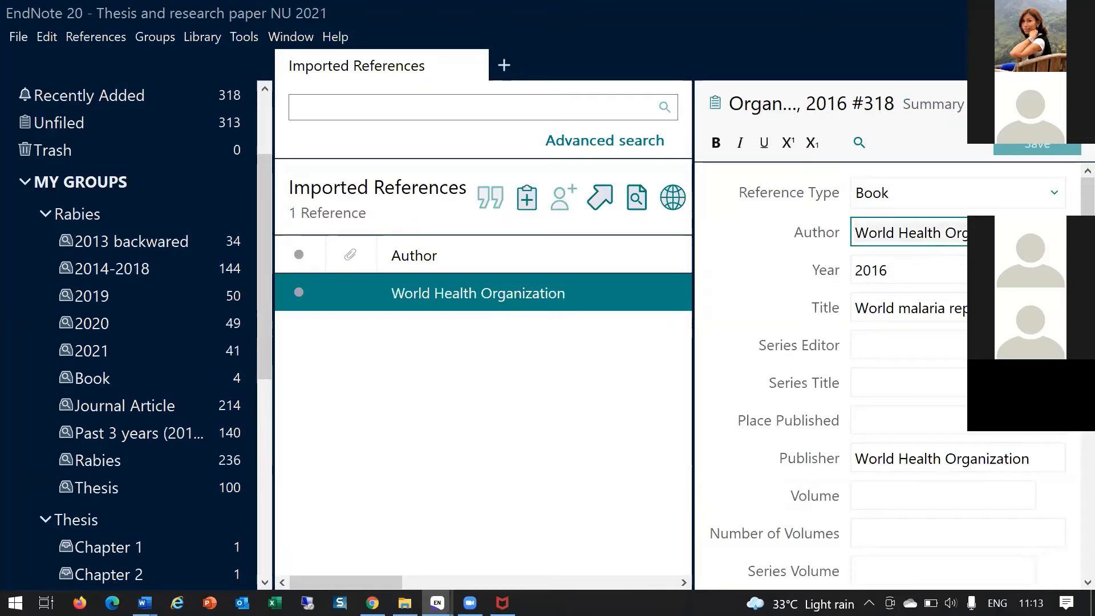
type(",")
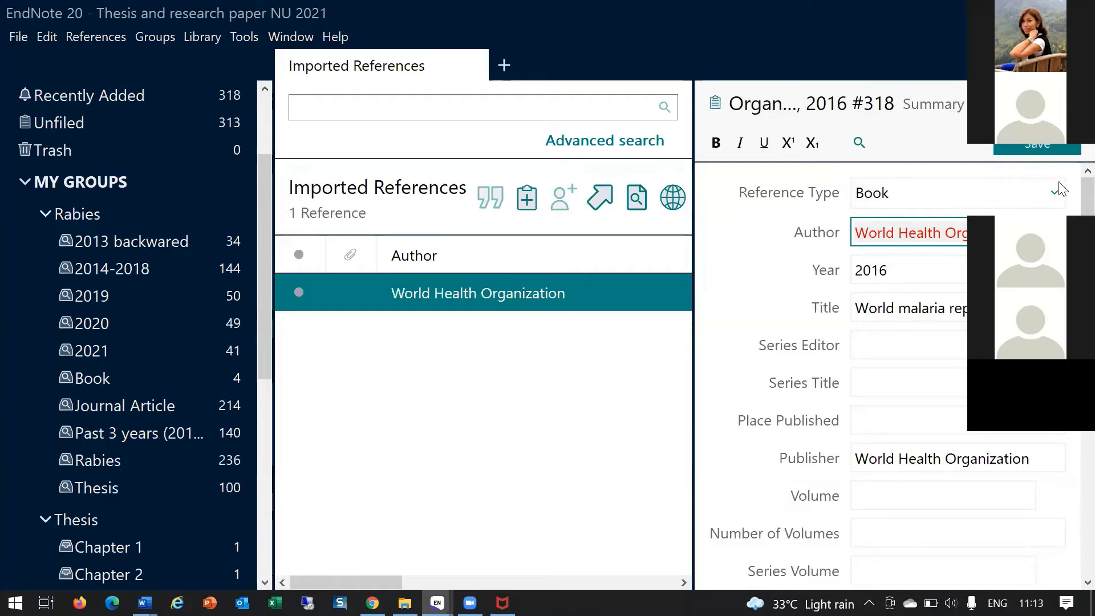
left_click(1049, 150)
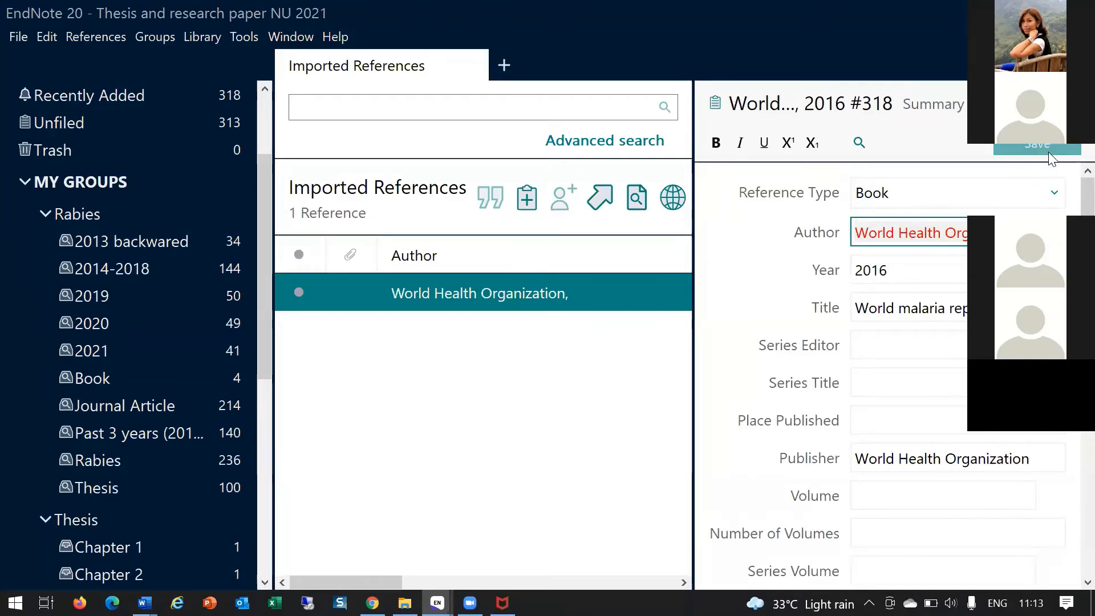
left_click(915, 117)
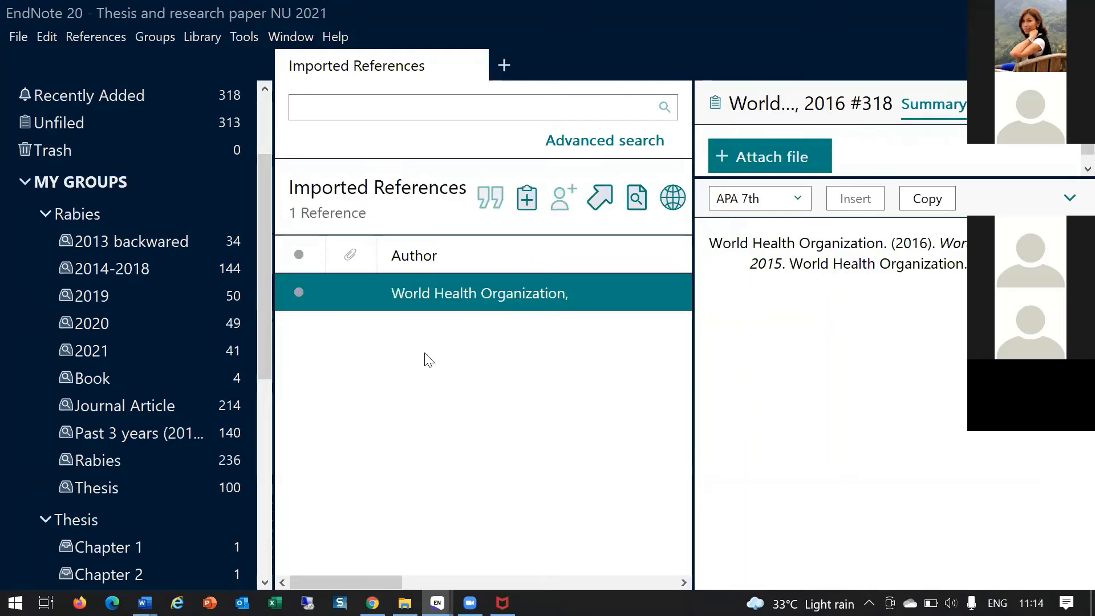
Return to the Scholar results, import the EndNote citation of "Guidelines for the treatment of malaria", and expand its APA 7th preview
key("alt+Tab")
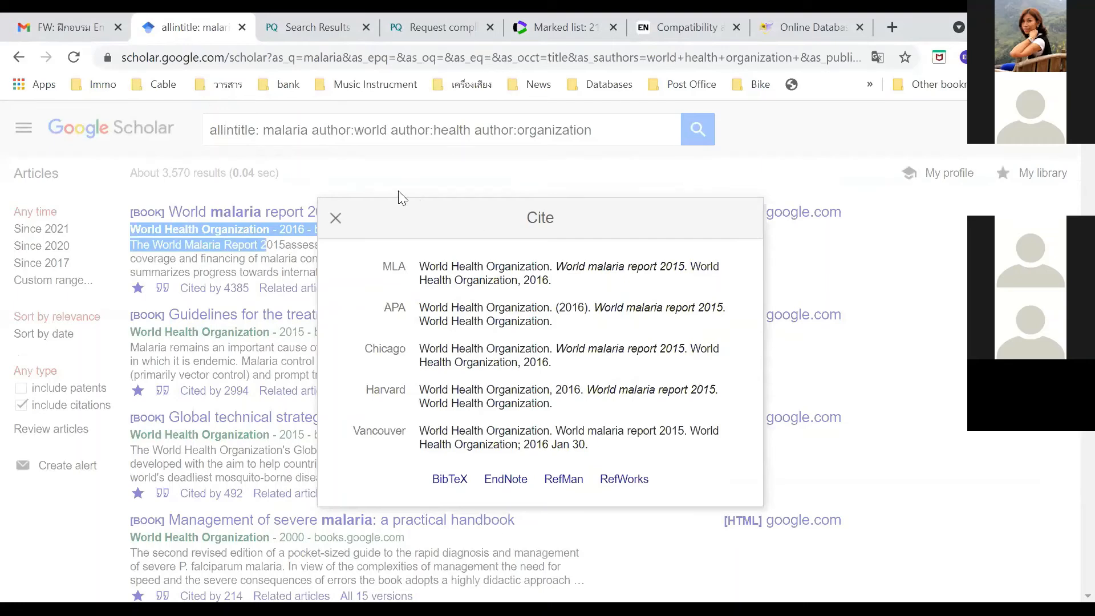
left_click(336, 218)
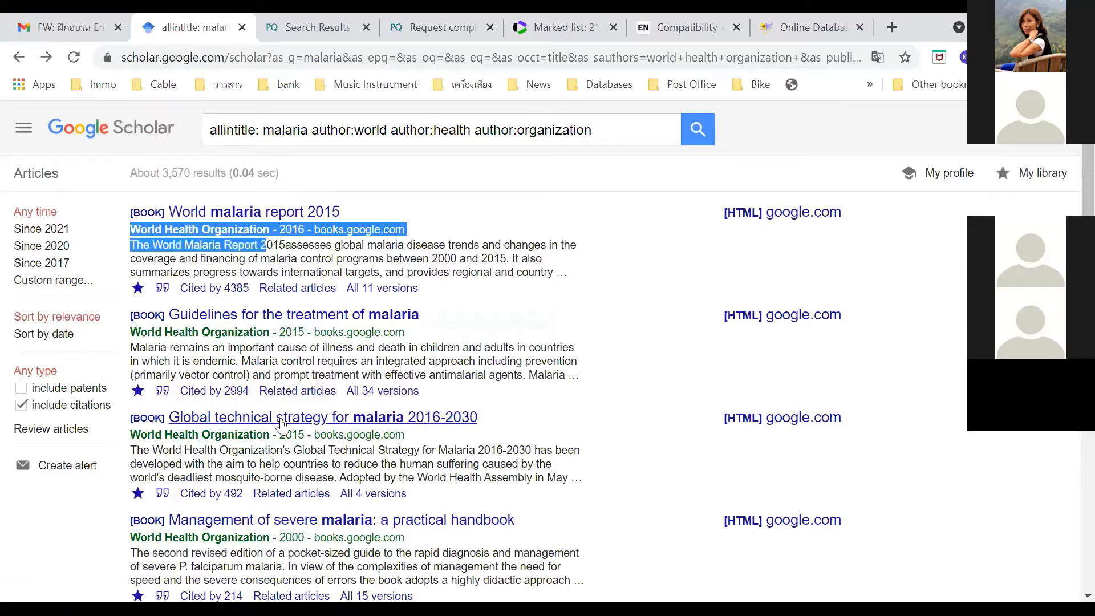
left_click(162, 393)
left_click(517, 483)
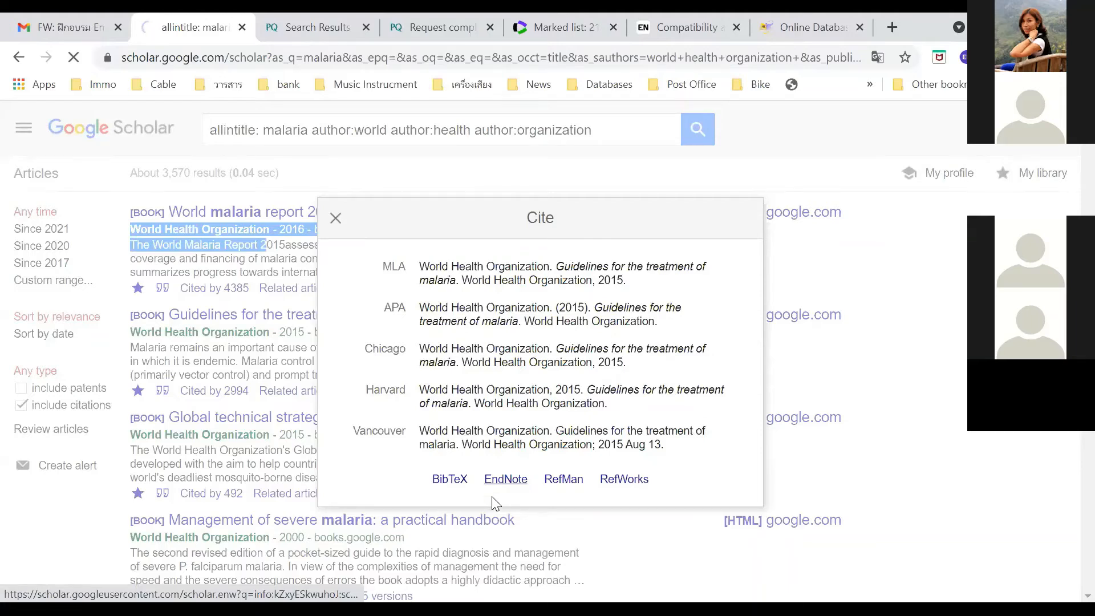
left_click(93, 578)
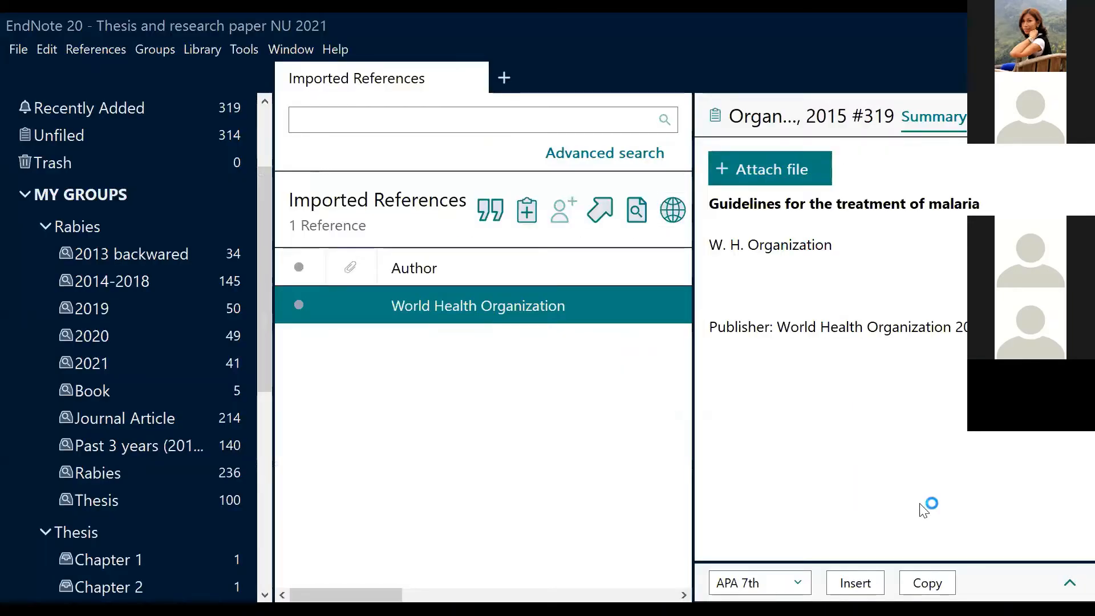
left_click(1069, 583)
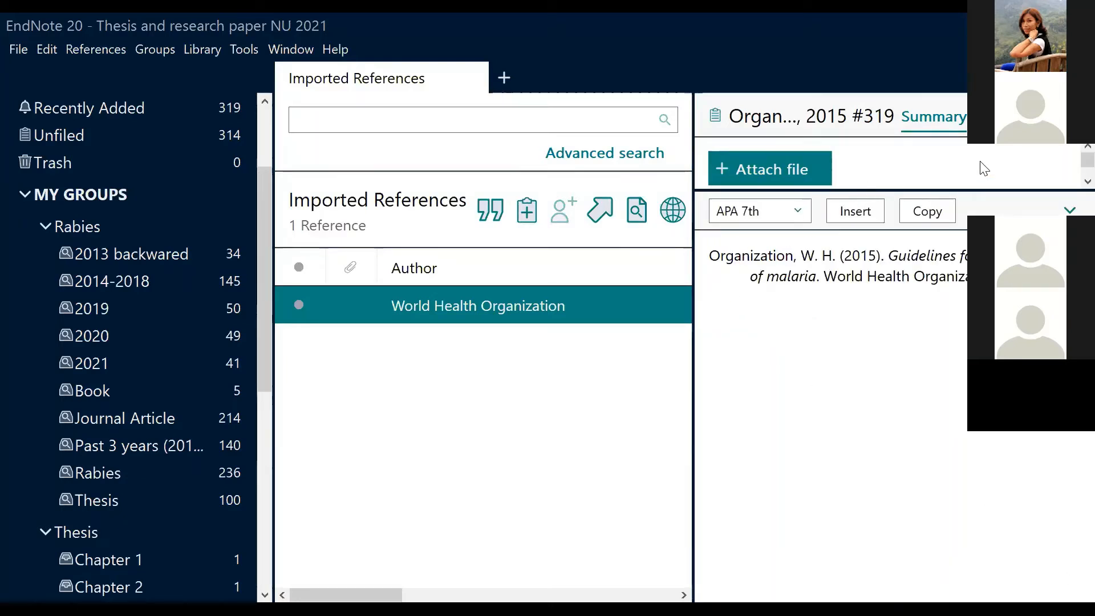
Add a comma after "World Health Organization" in the malaria guidelines reference's Author field, save it, and display all references in the library
left_click(995, 117)
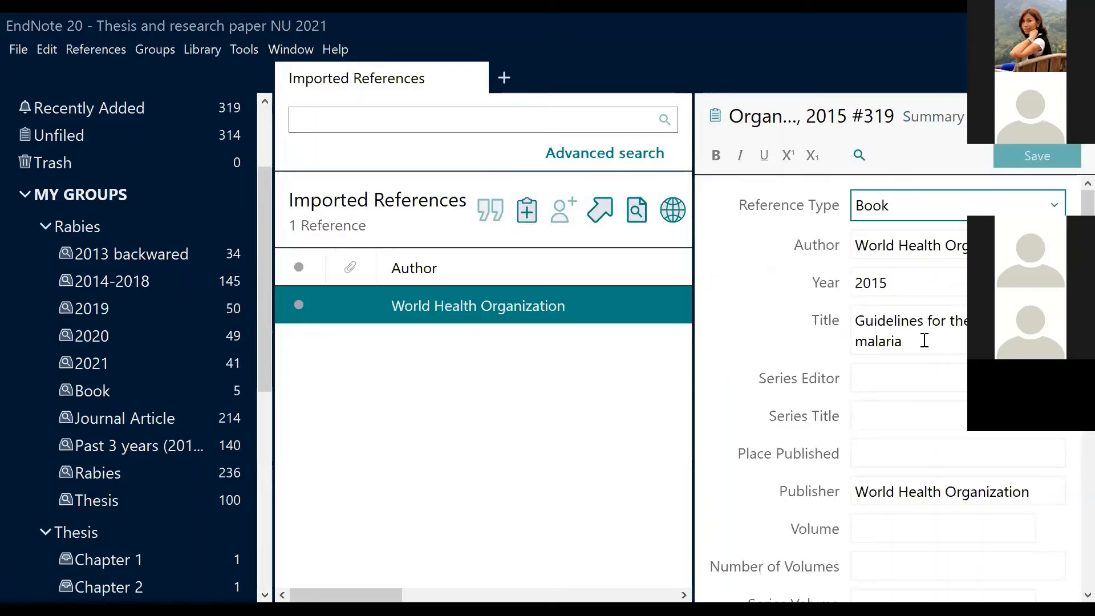
left_click(919, 347)
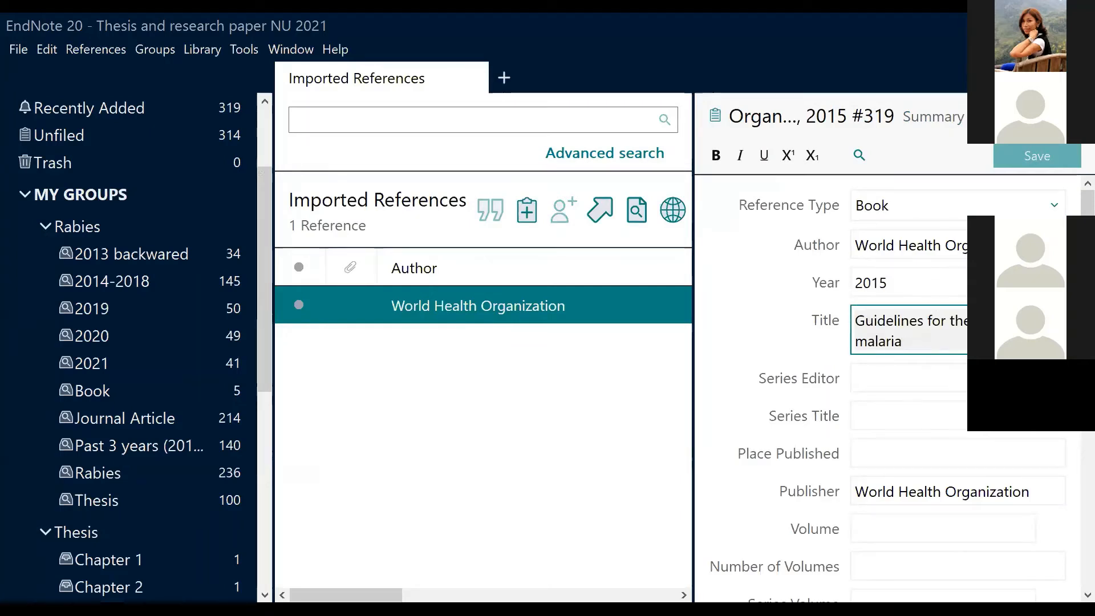
left_click(1035, 245)
type(",")
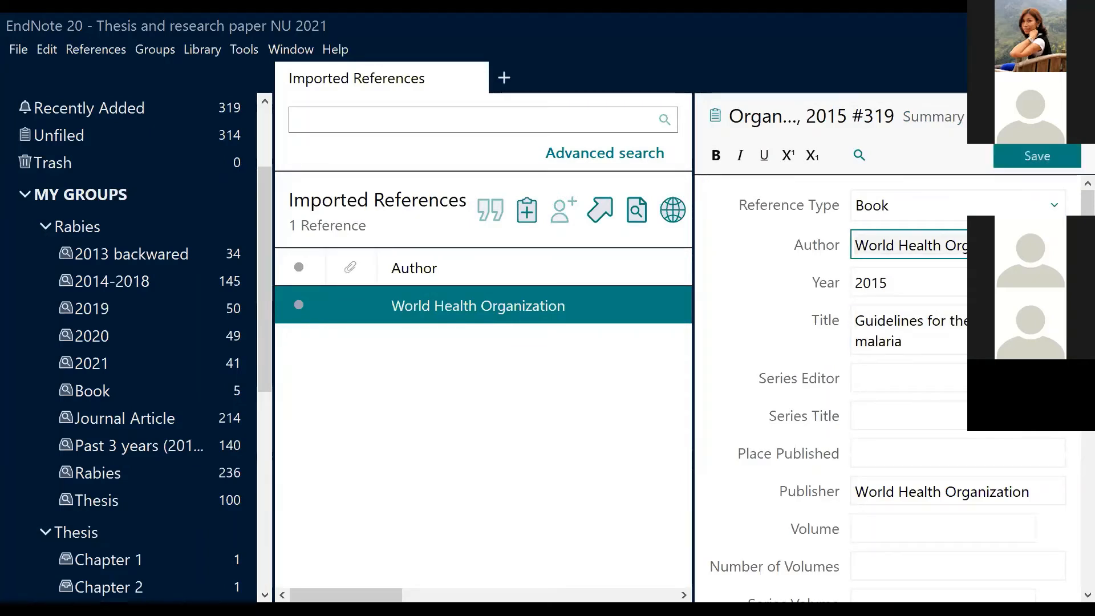
key("BackSpace")
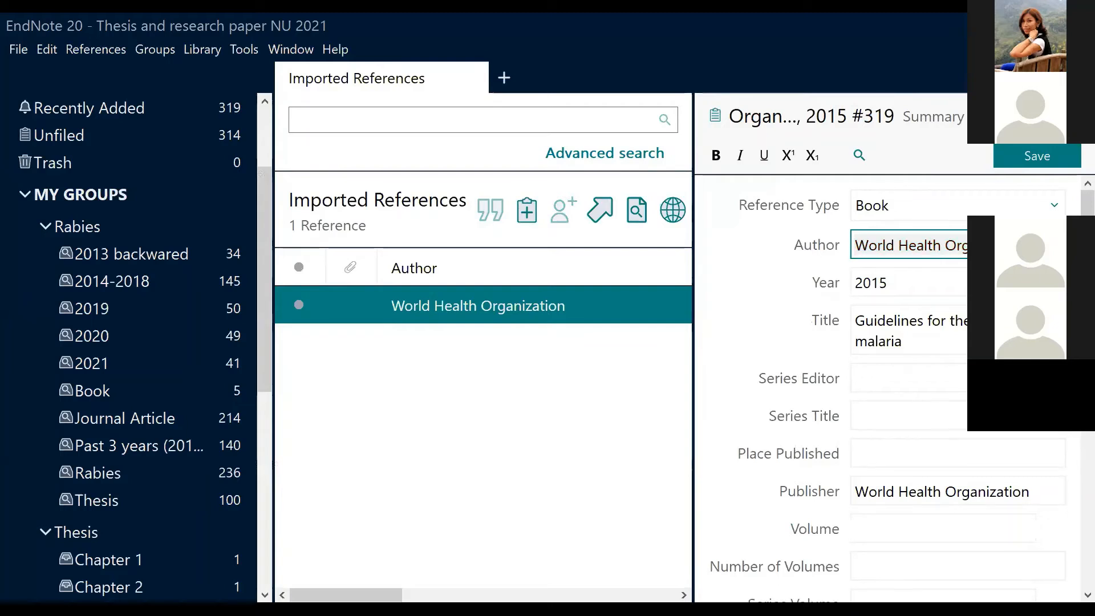
type(",")
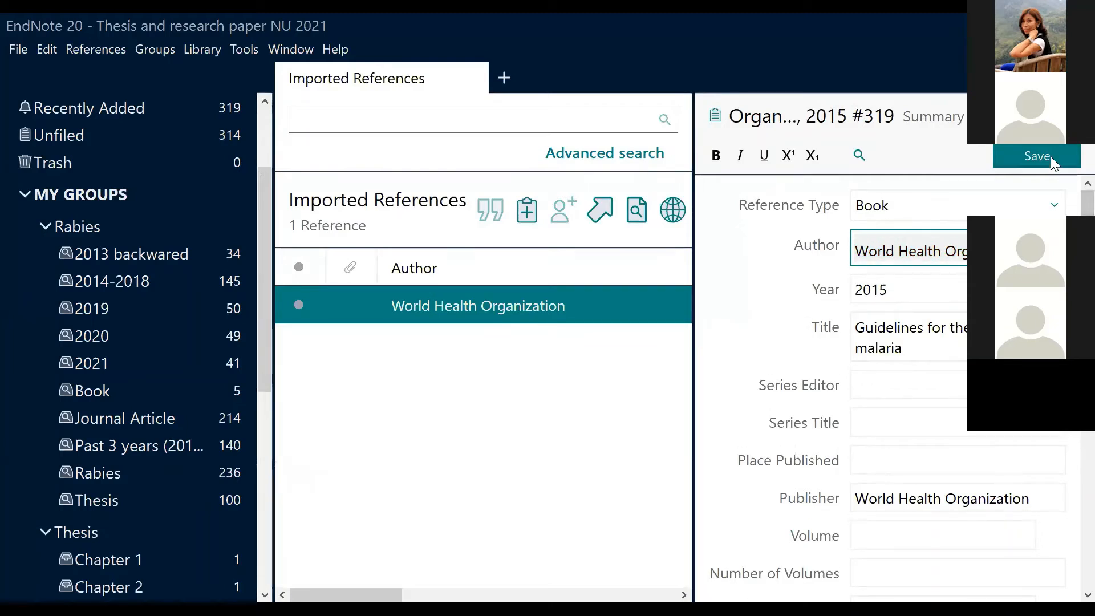
left_click(1051, 156)
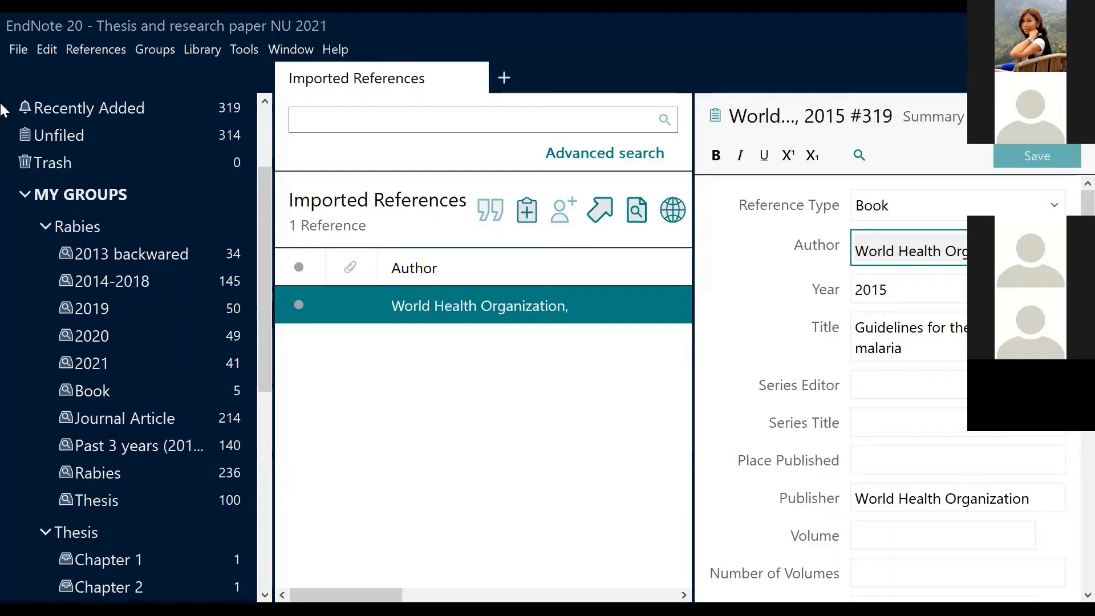
left_click_drag(259, 371, 136, 183)
left_click(109, 149)
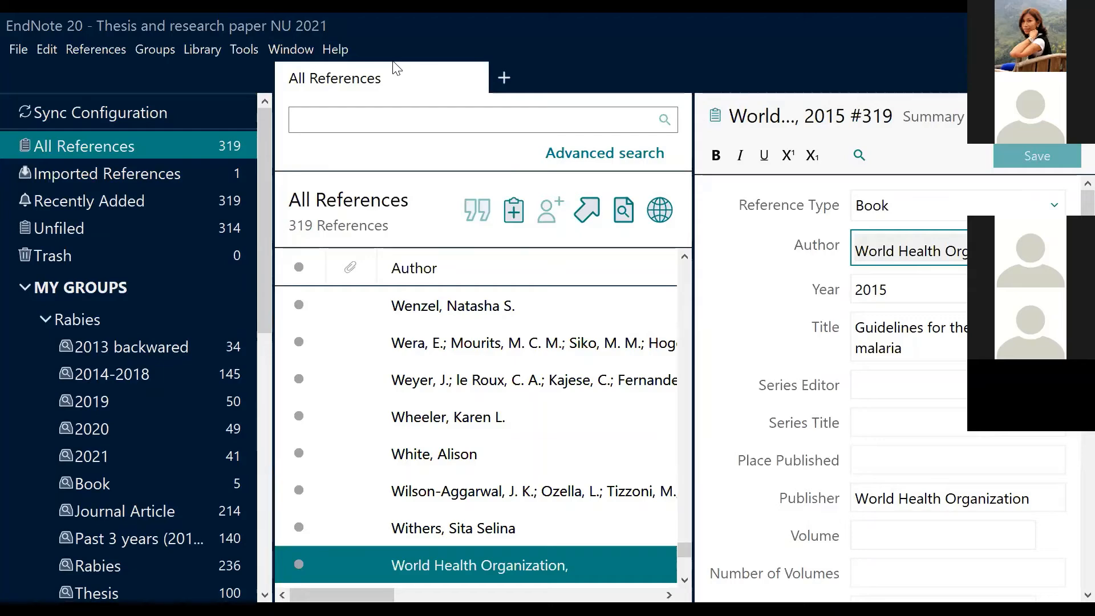
Switch to the Word training outline and review the ways to add references and the bibliography style topics on pages 2 and 3
key("alt+Tab")
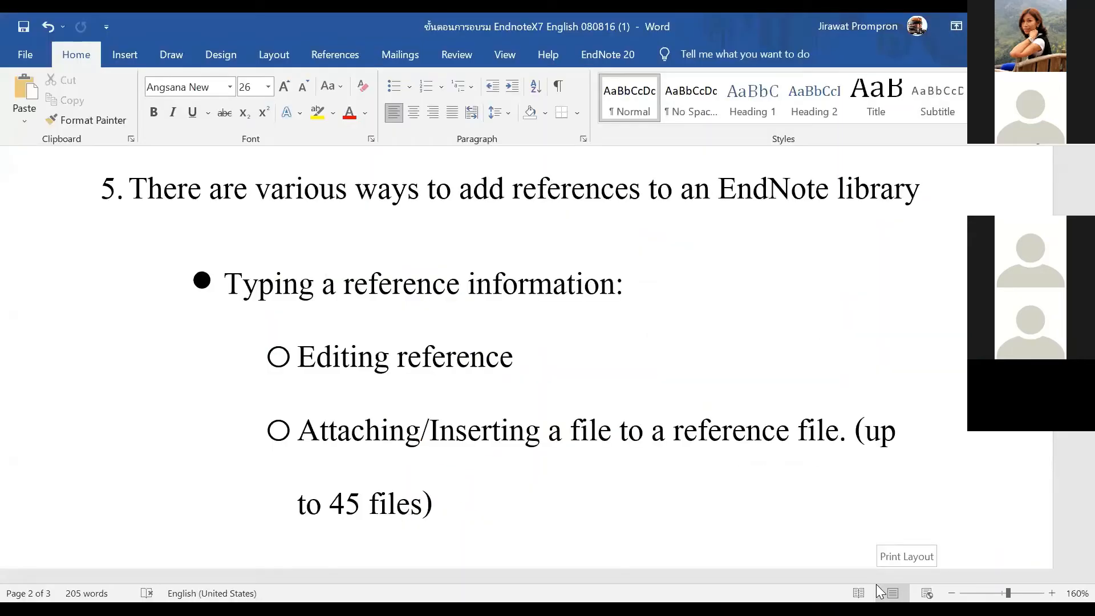
scroll(749, 450, "down", 4)
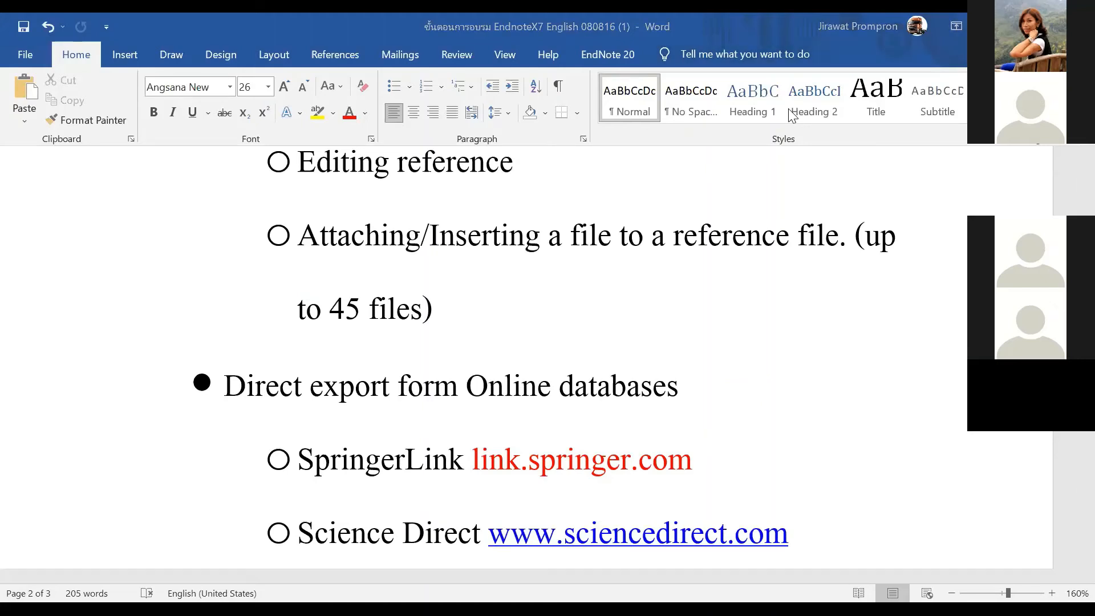
scroll(677, 412, "down", 6)
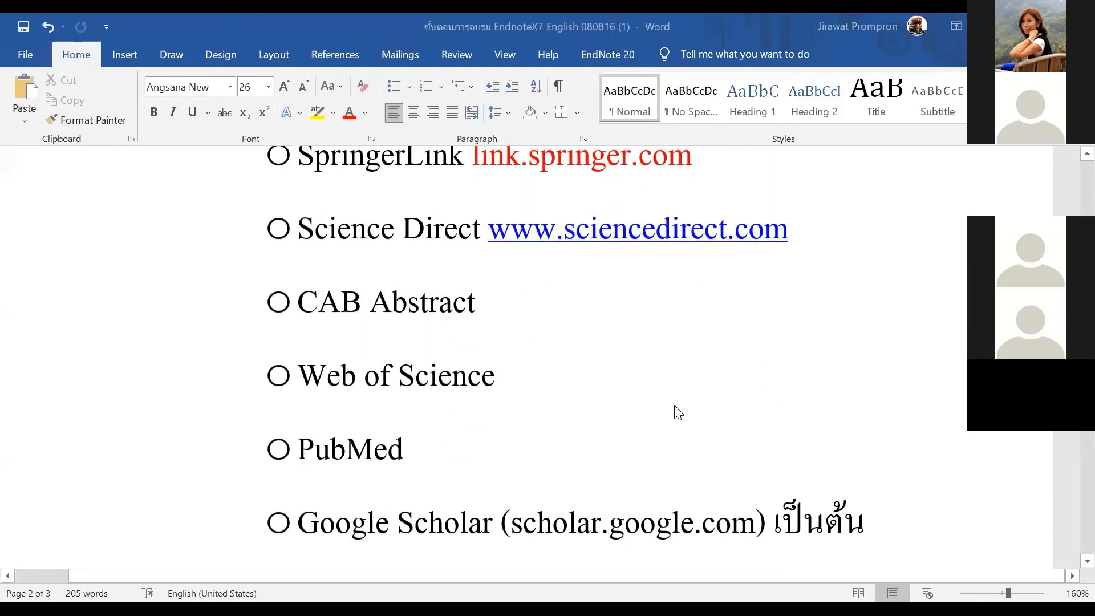
scroll(679, 415, "down", 3)
scroll(700, 423, "up", 4)
scroll(708, 422, "down", 10)
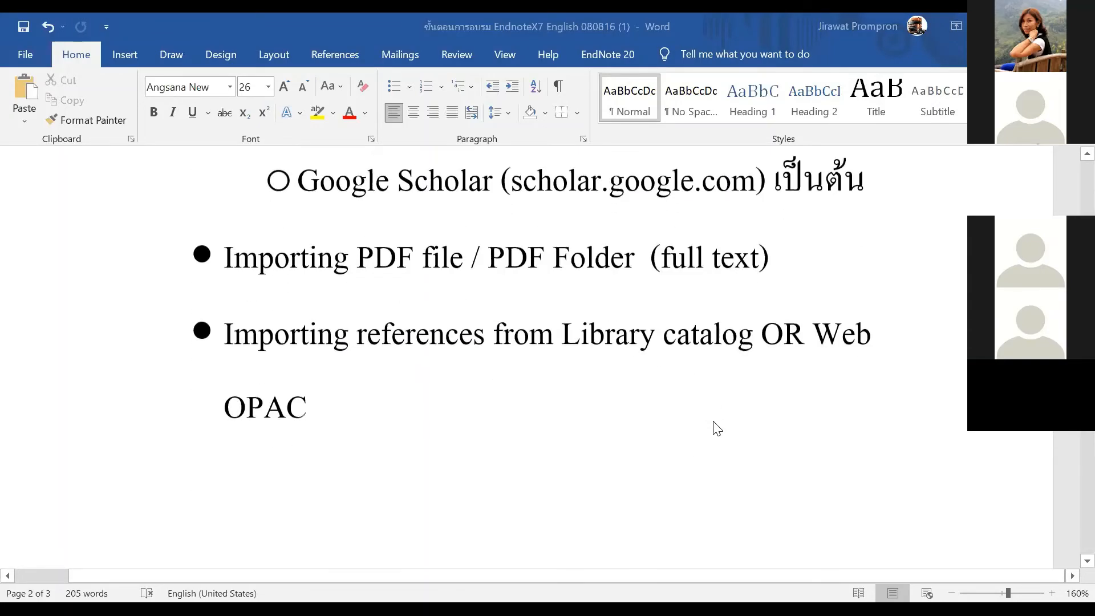
scroll(773, 411, "up", 1)
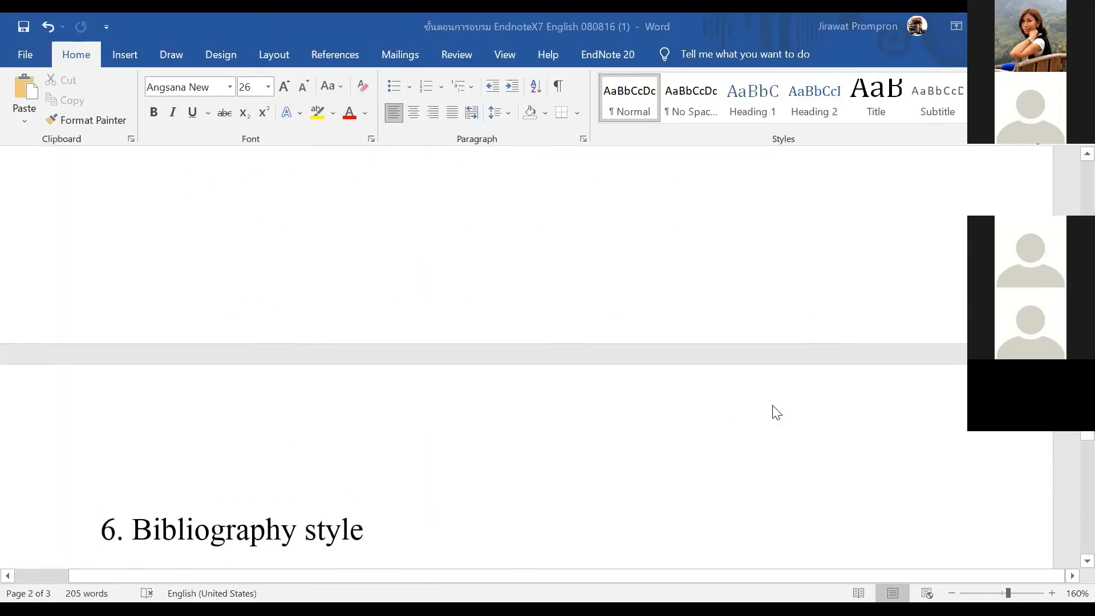
scroll(882, 445, "down", 3)
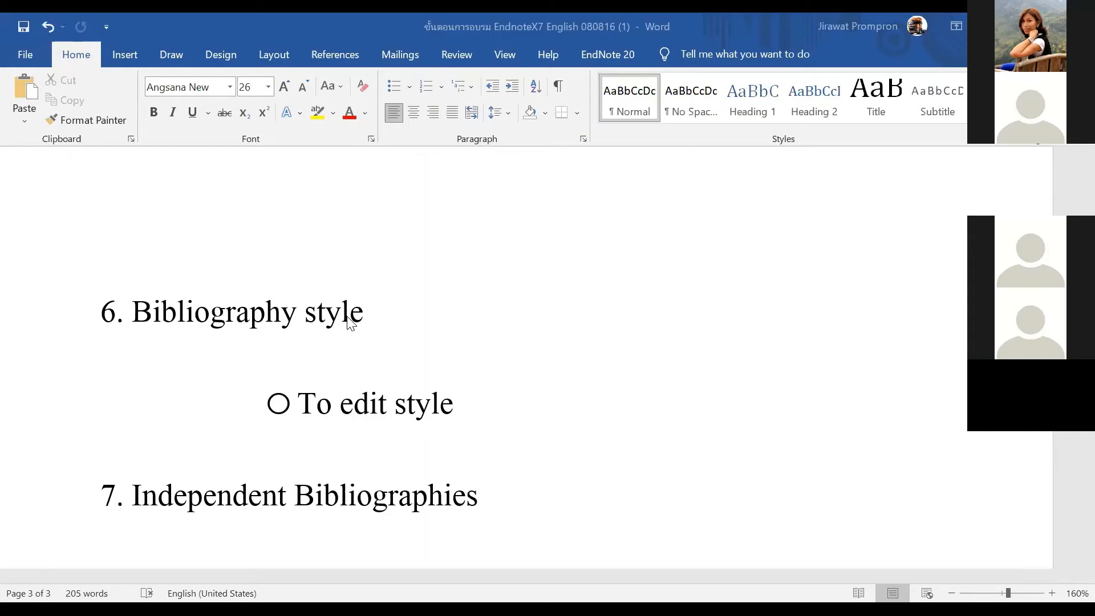
scroll(349, 322, "down", 1)
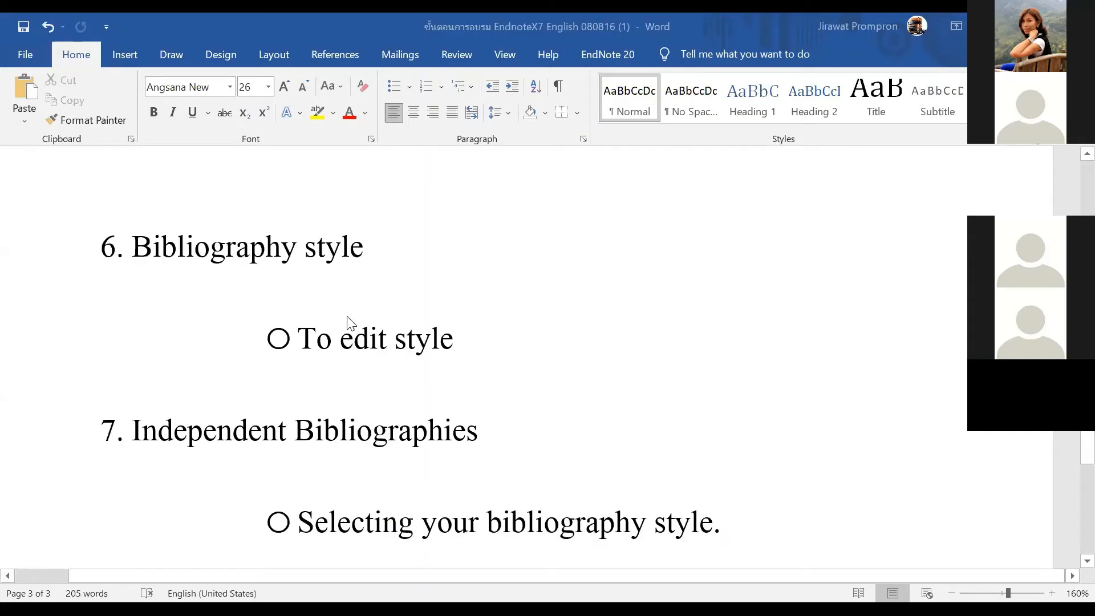
Return to EndNote, show the malaria guidelines reference's summary, and look through the citation styles available for its preview
key("alt+Tab")
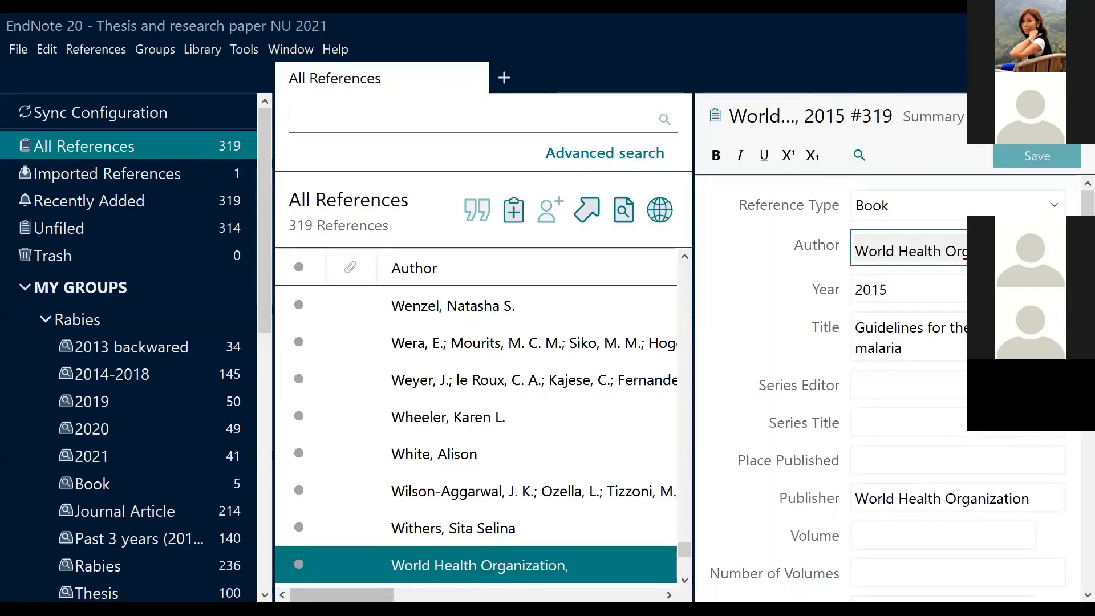
left_click(930, 120)
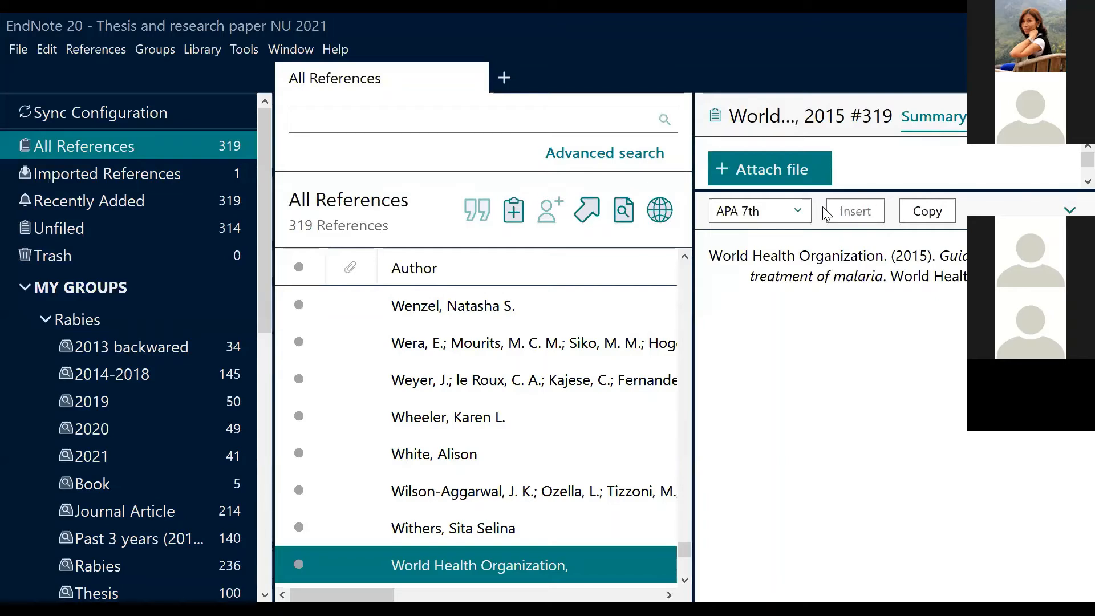
left_click(799, 214)
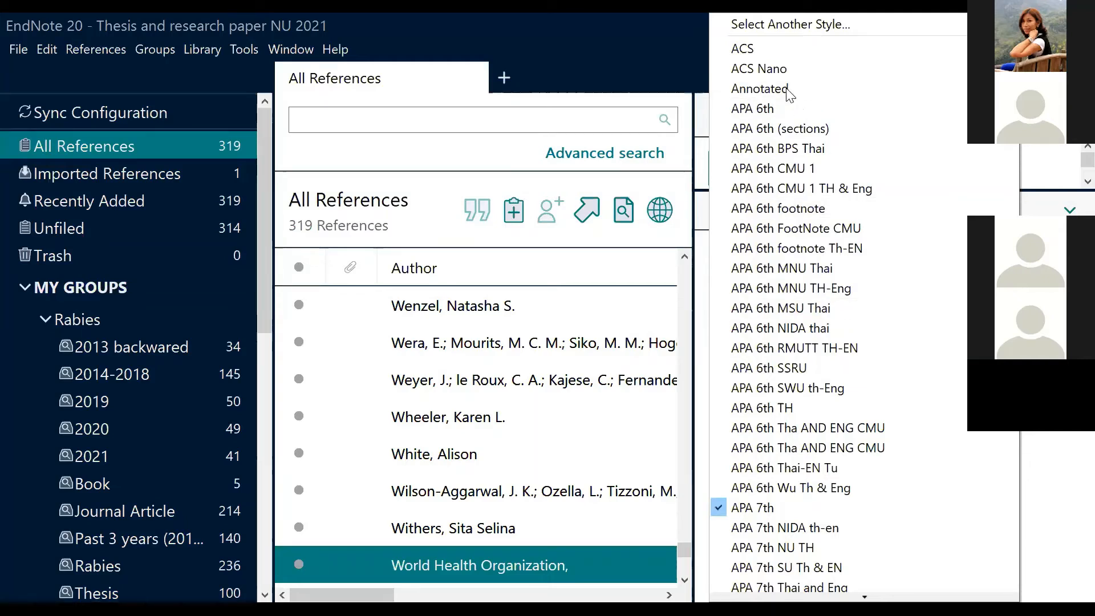
key("Escape")
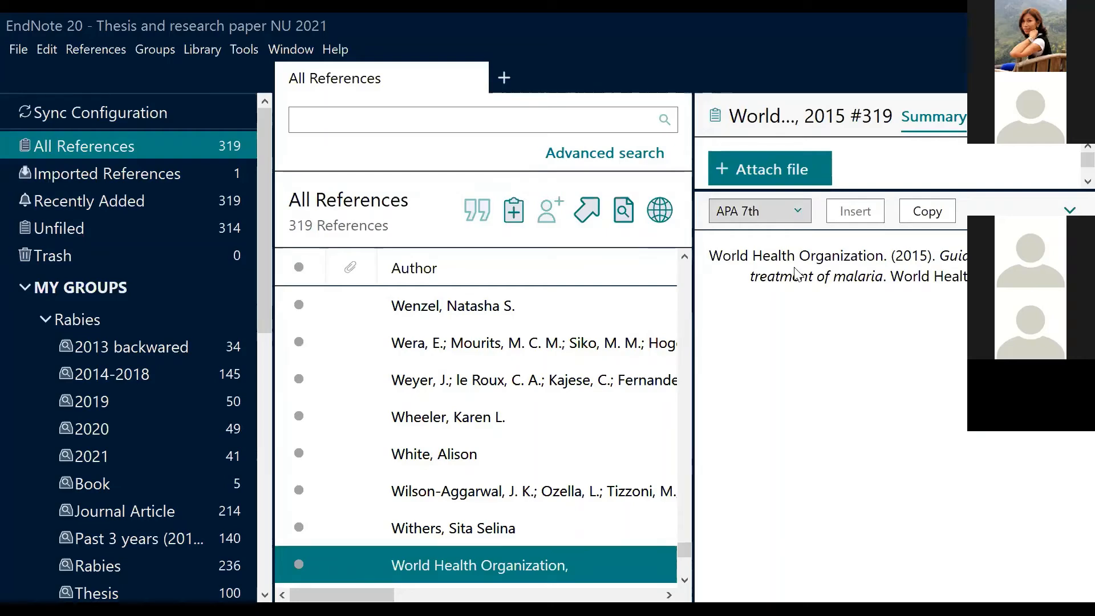
left_click(798, 208)
scroll(824, 577, "down", 2)
scroll(850, 579, "down", 3)
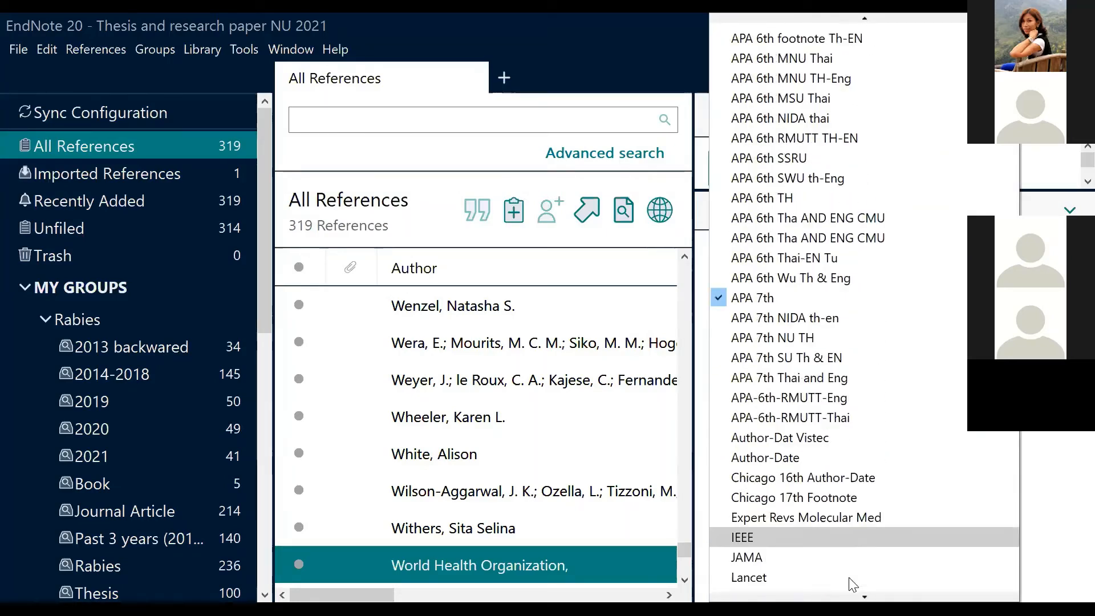
scroll(856, 582, "up", 5)
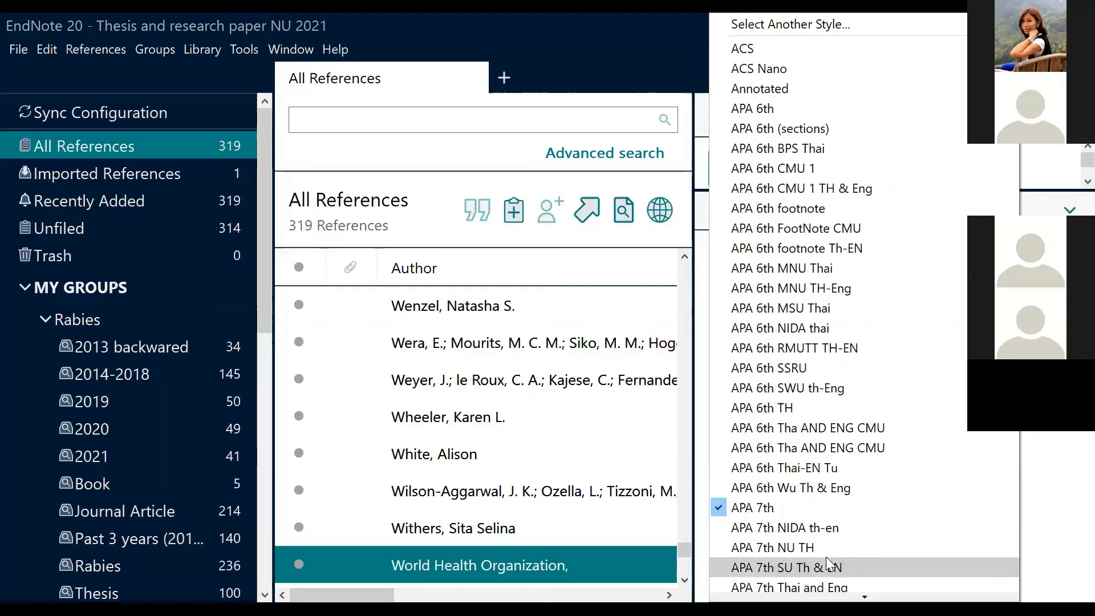
left_click(503, 108)
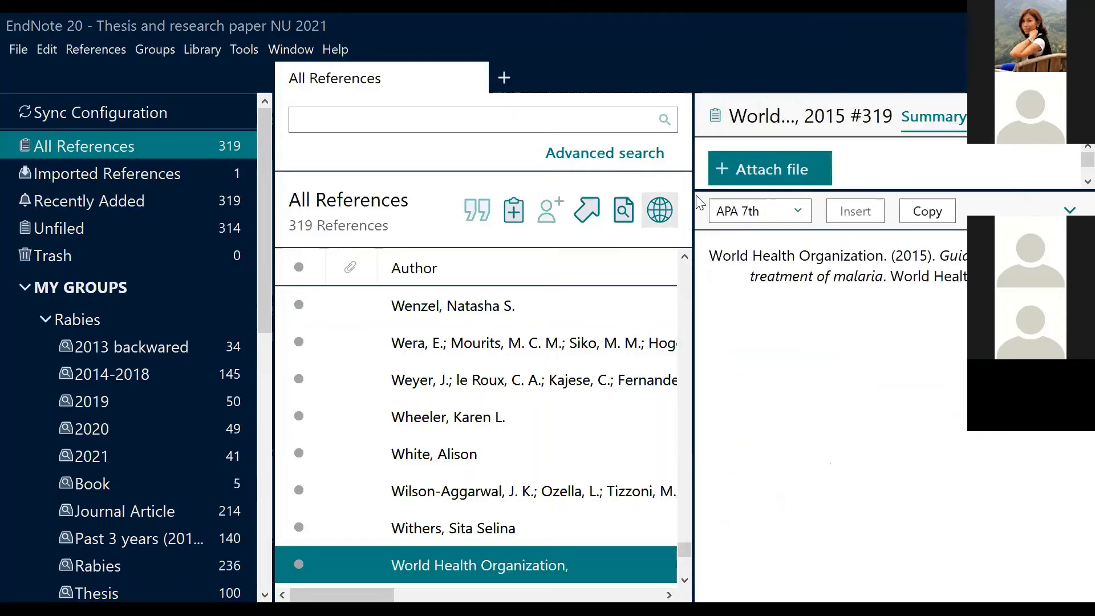
Open the full collection of output styles and search it for "chica"
left_click(799, 212)
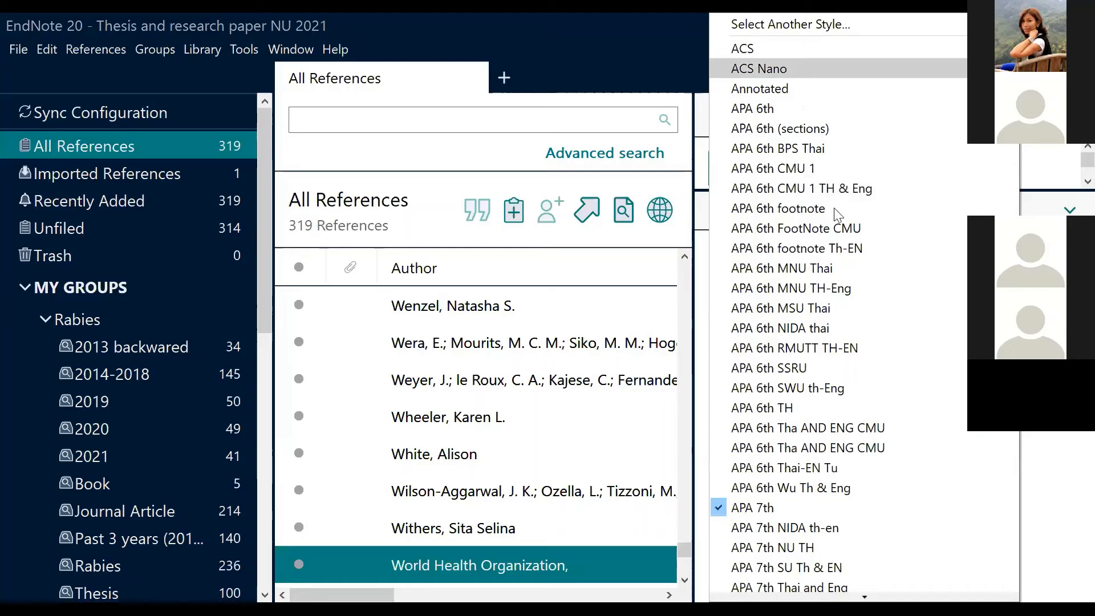
left_click(801, 210)
left_click(800, 210)
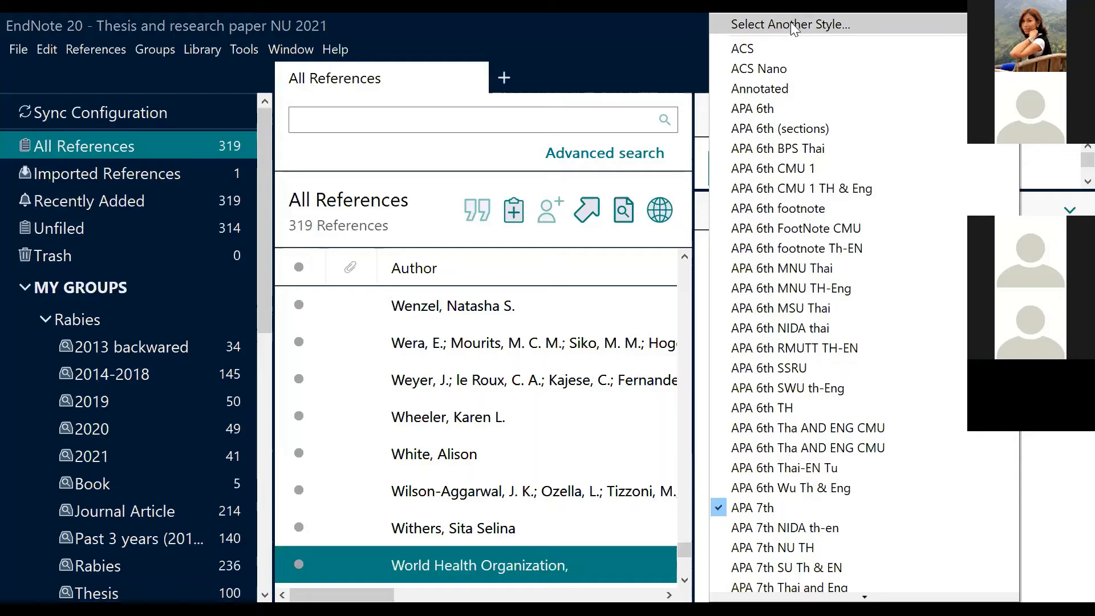
left_click(837, 20)
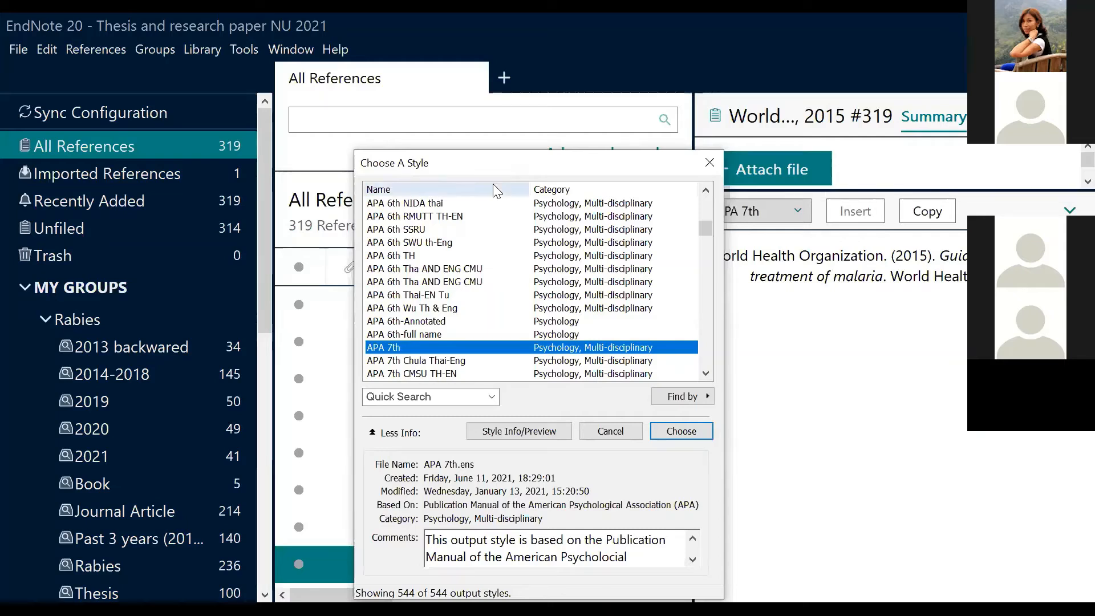
left_click(377, 398)
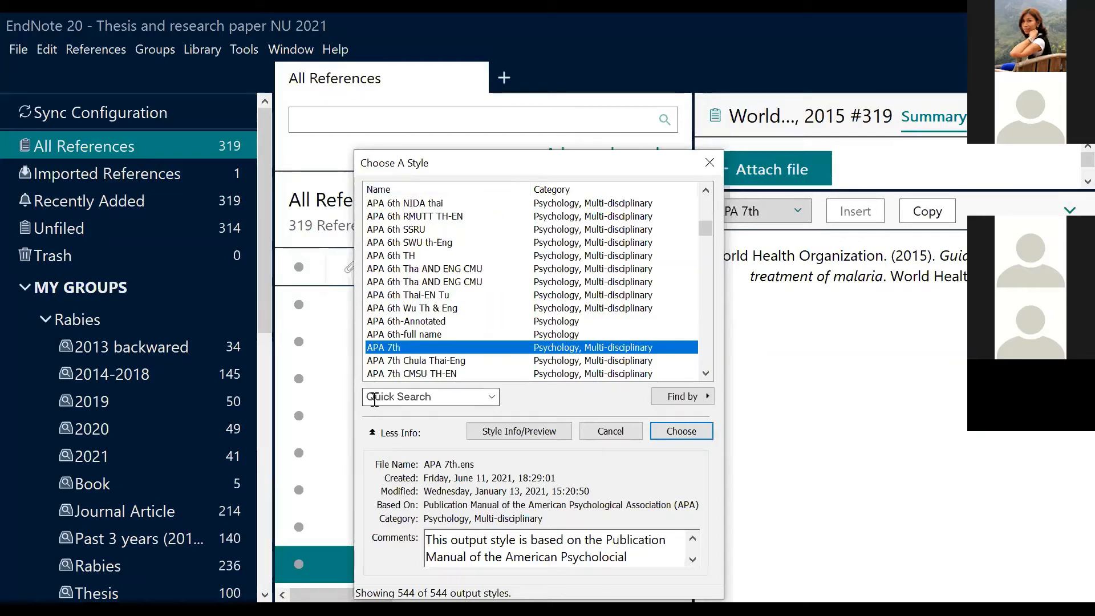
type("c")
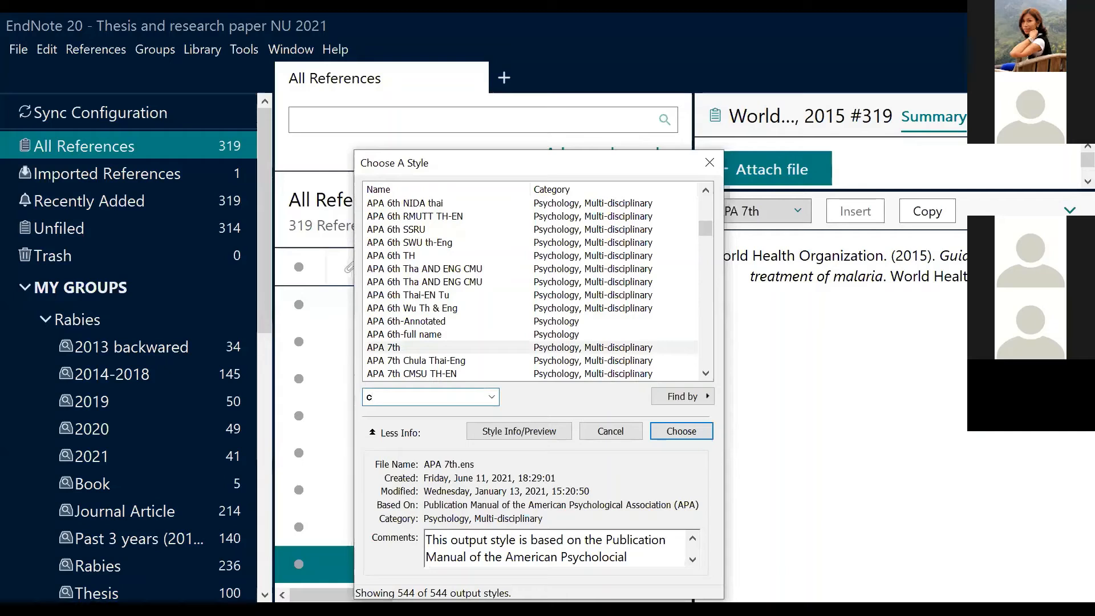
type("hica")
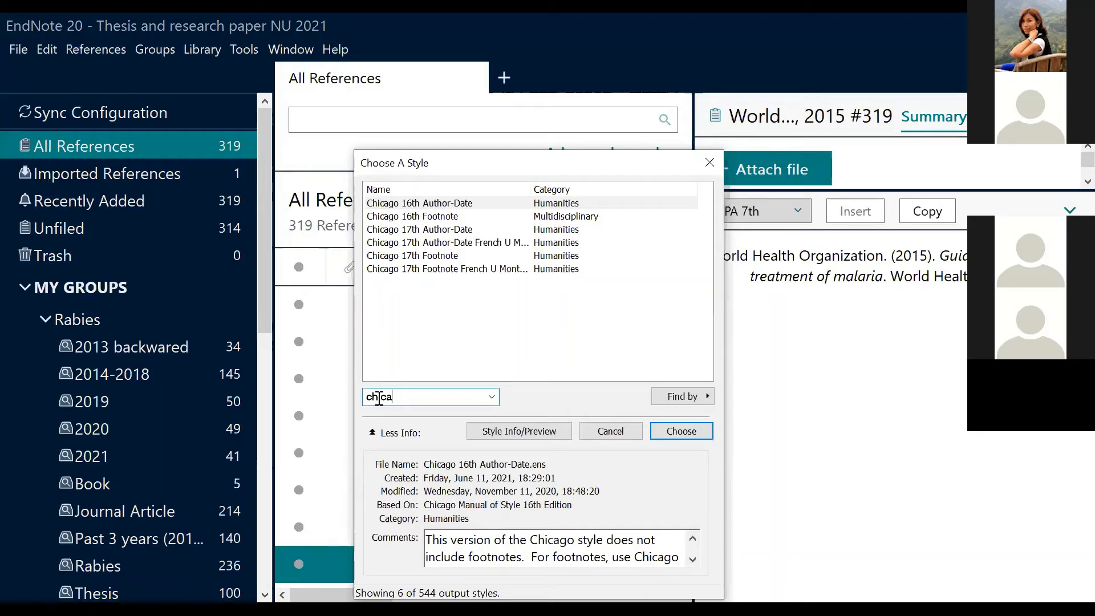
Search the output styles for "food science", shorten the search to "food", and apply the Food Chemistry style to the citation preview
left_click_drag(395, 397, 343, 392)
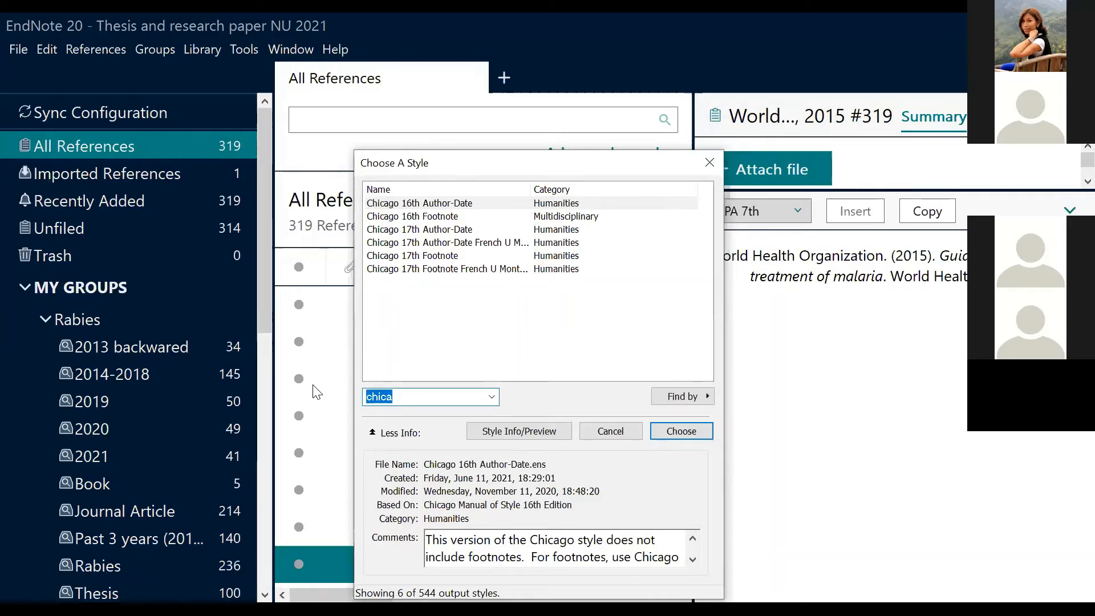
type("f")
key("BackSpace")
type("od sc")
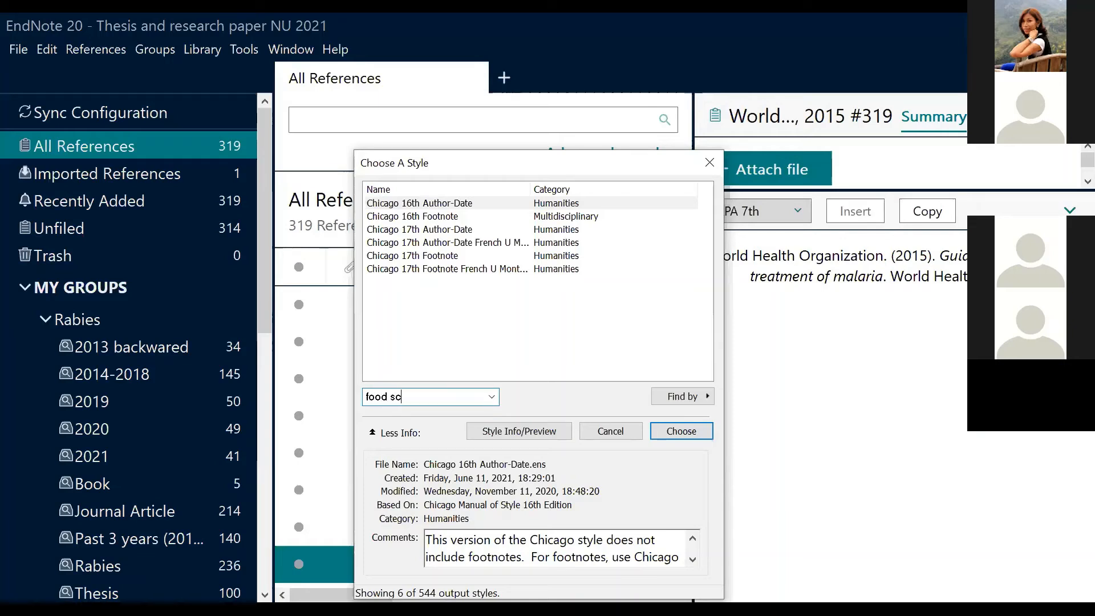
type("ience")
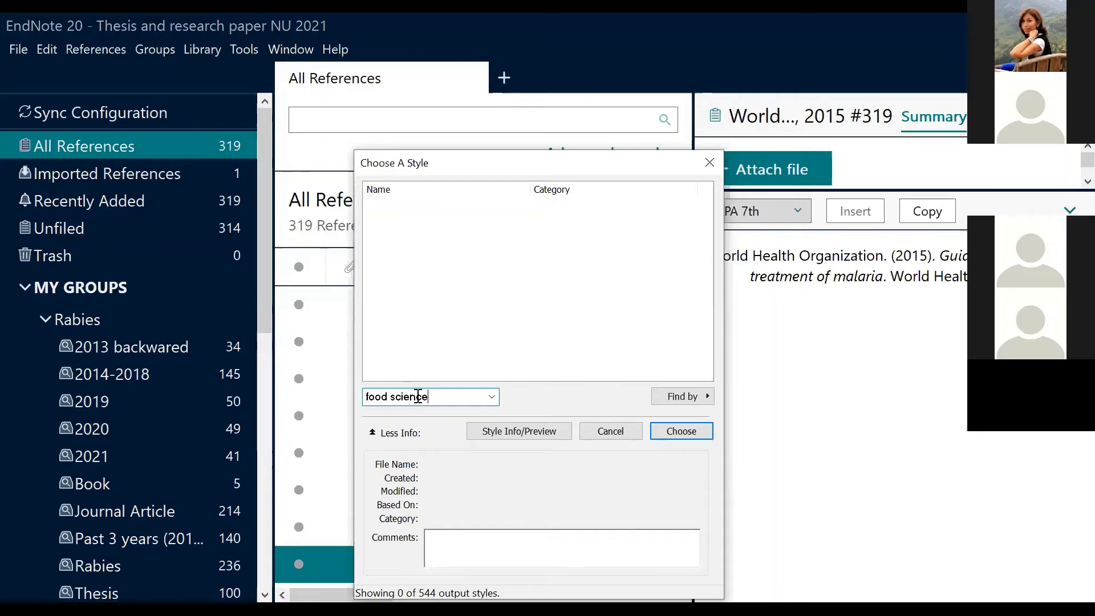
left_click_drag(431, 396, 388, 397)
key("BackSpace")
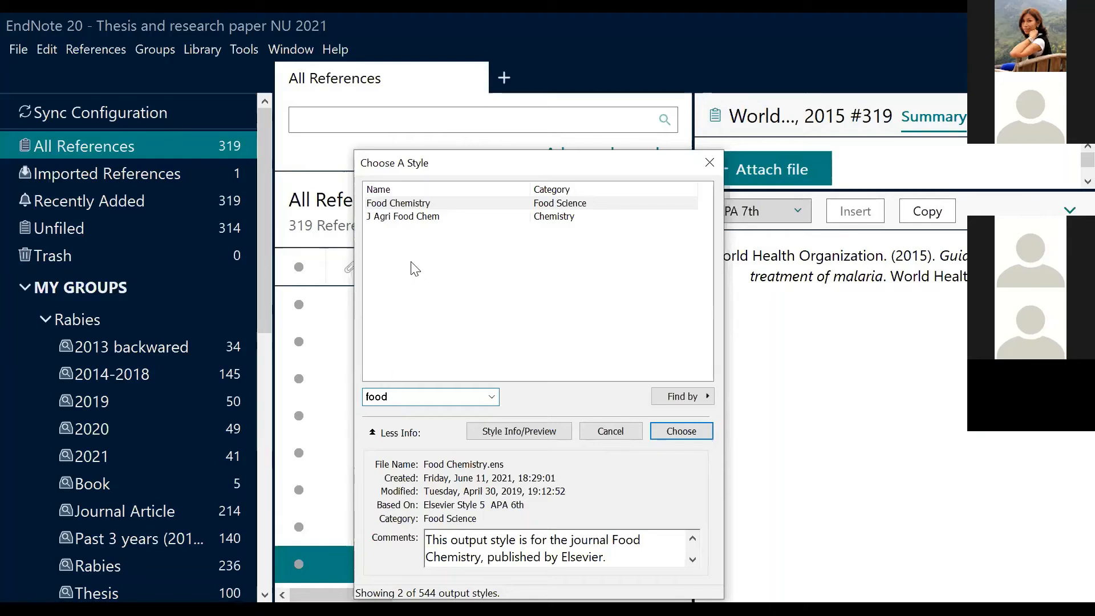
left_click(401, 204)
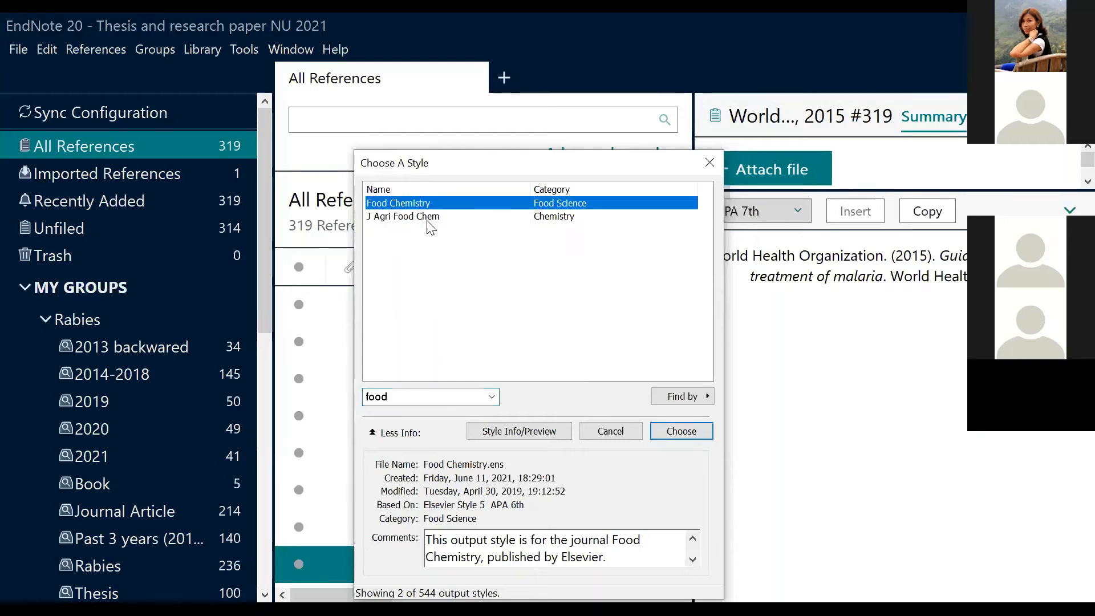
left_click(681, 438)
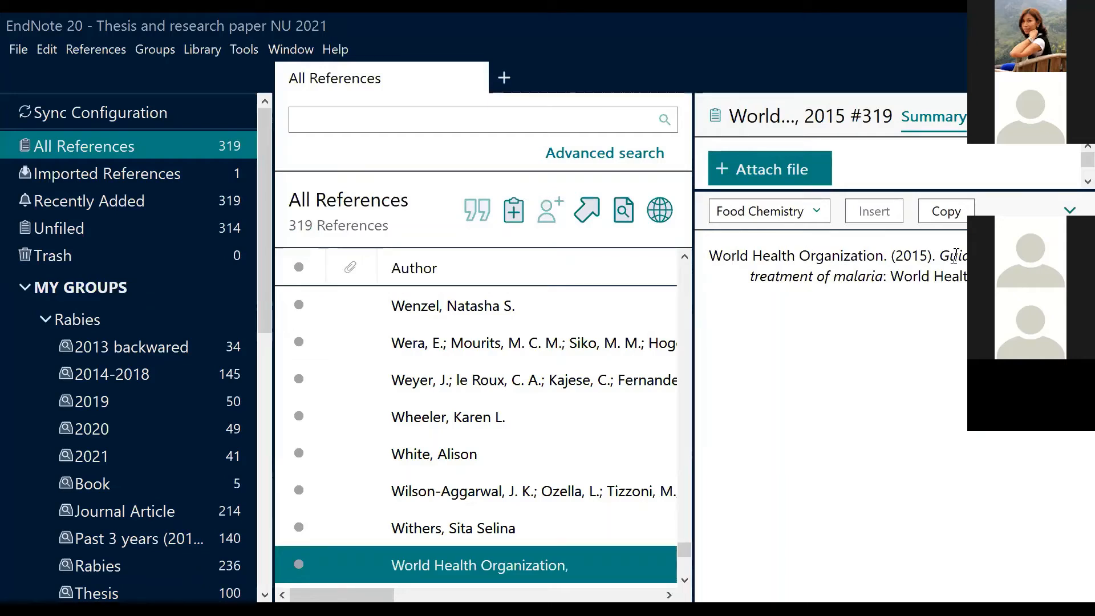
Set the citation preview's output style to APA 6th
left_click(822, 213)
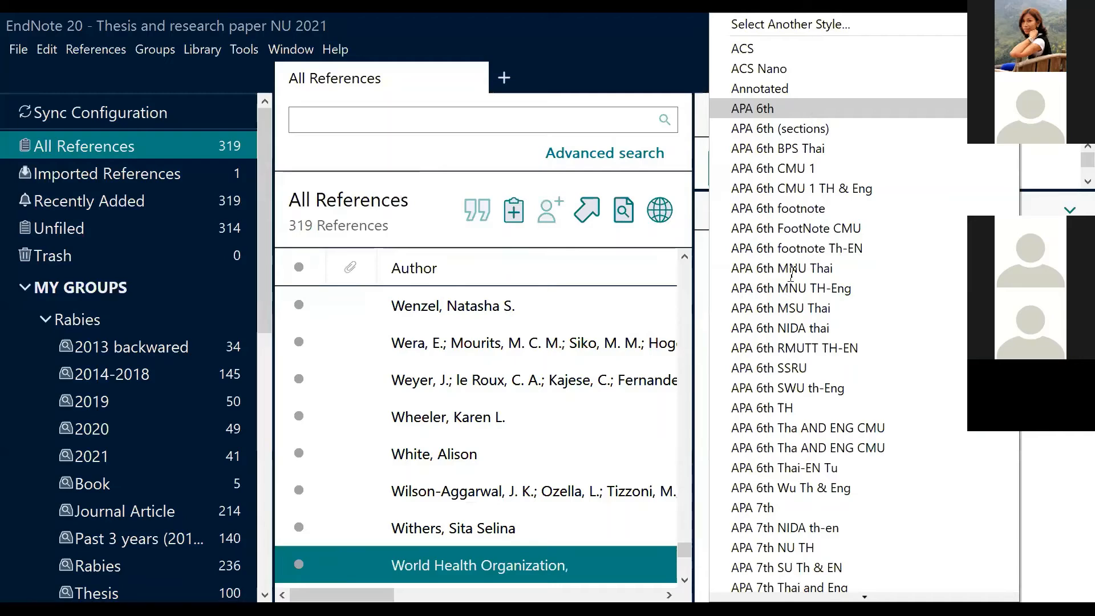
left_click(759, 108)
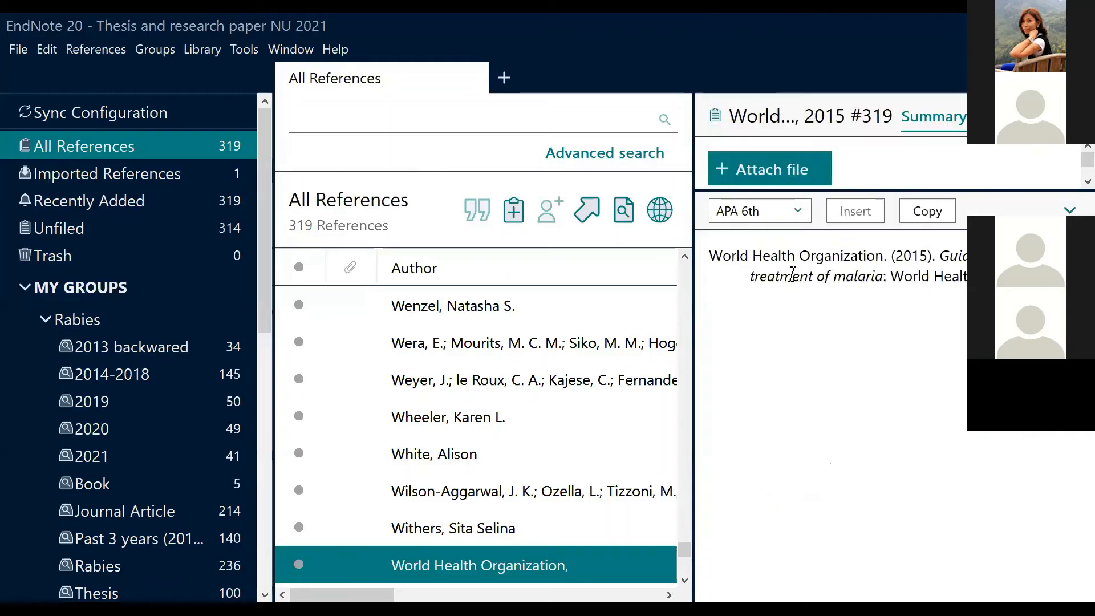
Preview the World Health Organization citation in the IEEE and Vancouver styles, and set its output style back to APA 6th
left_click(799, 207)
scroll(890, 434, "down", 2)
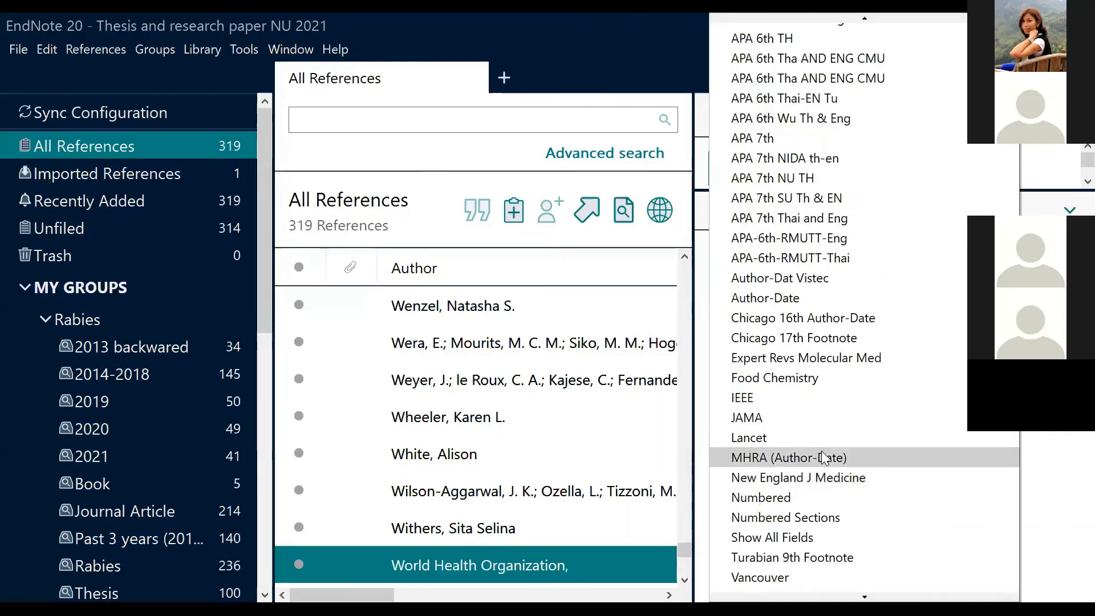
left_click(786, 400)
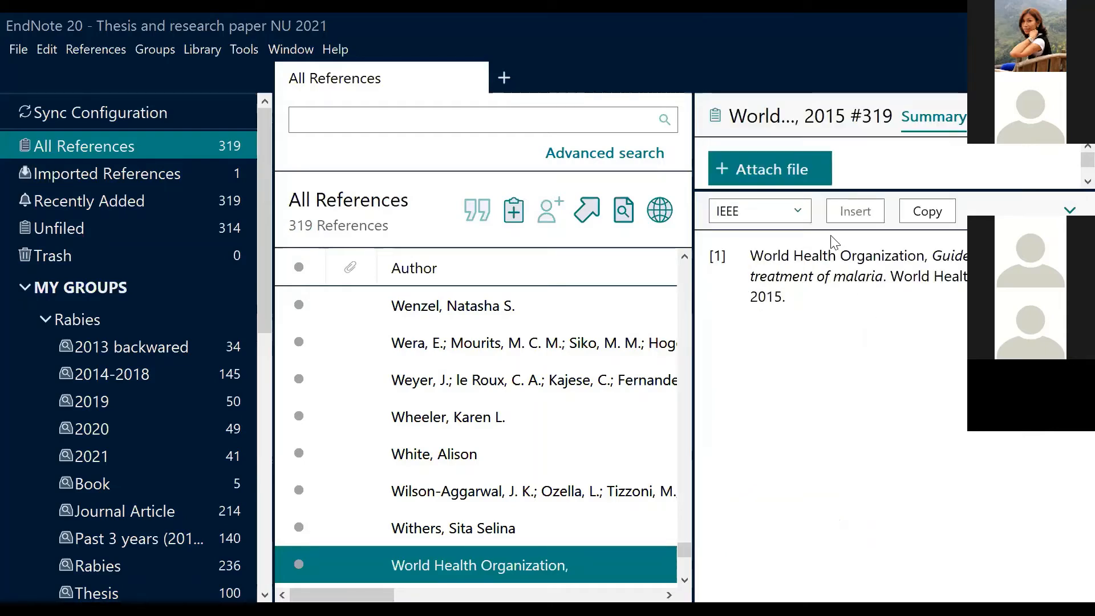
left_click(800, 210)
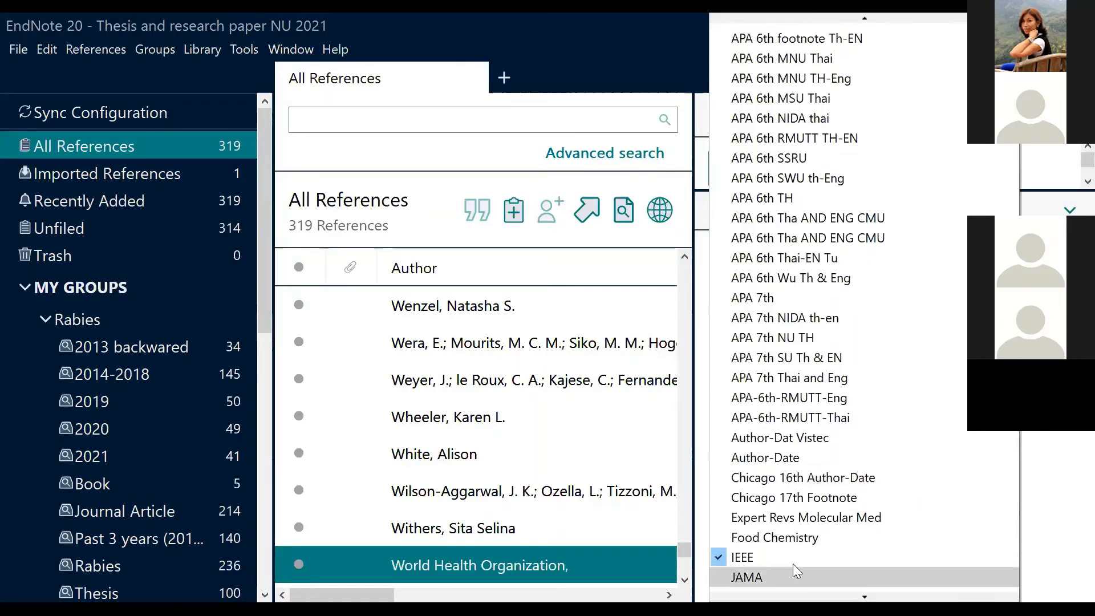
scroll(788, 570, "down", 4)
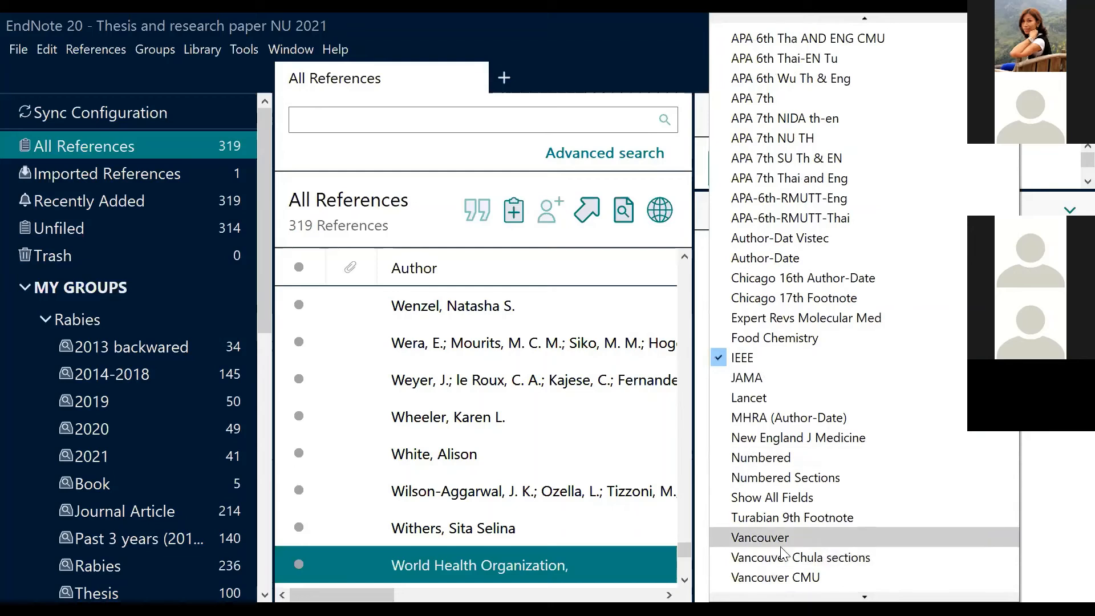
scroll(783, 552, "down", 1)
left_click(760, 517)
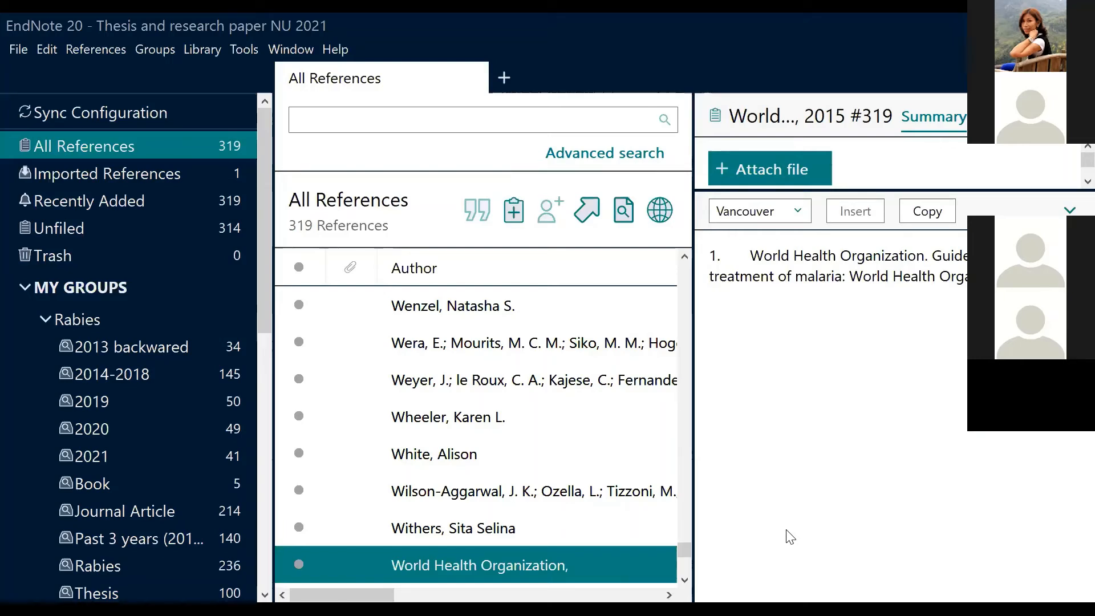
left_click(792, 211)
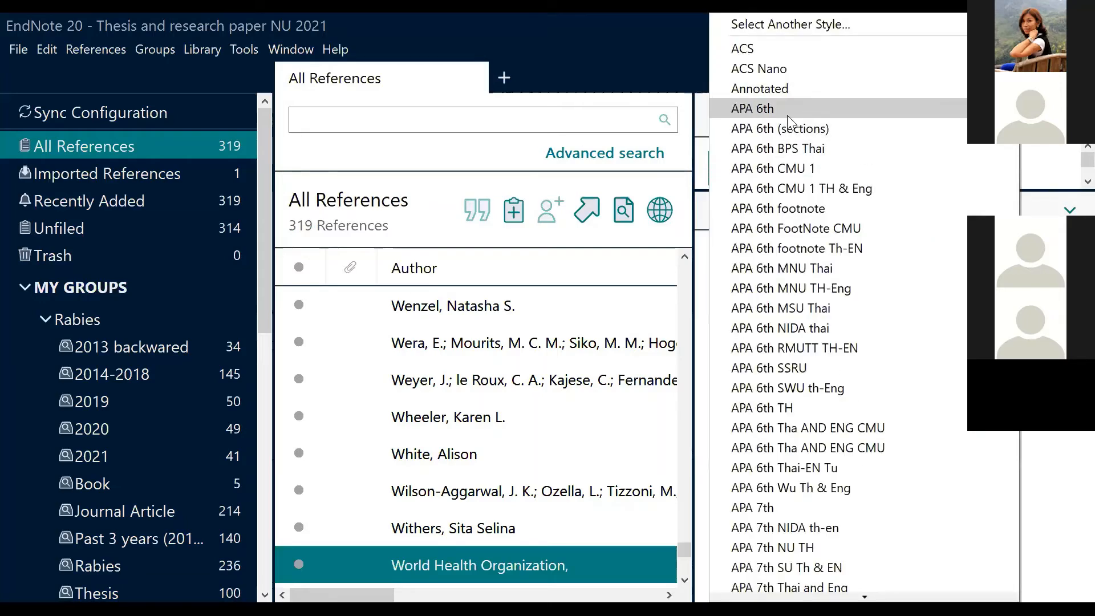
left_click(787, 113)
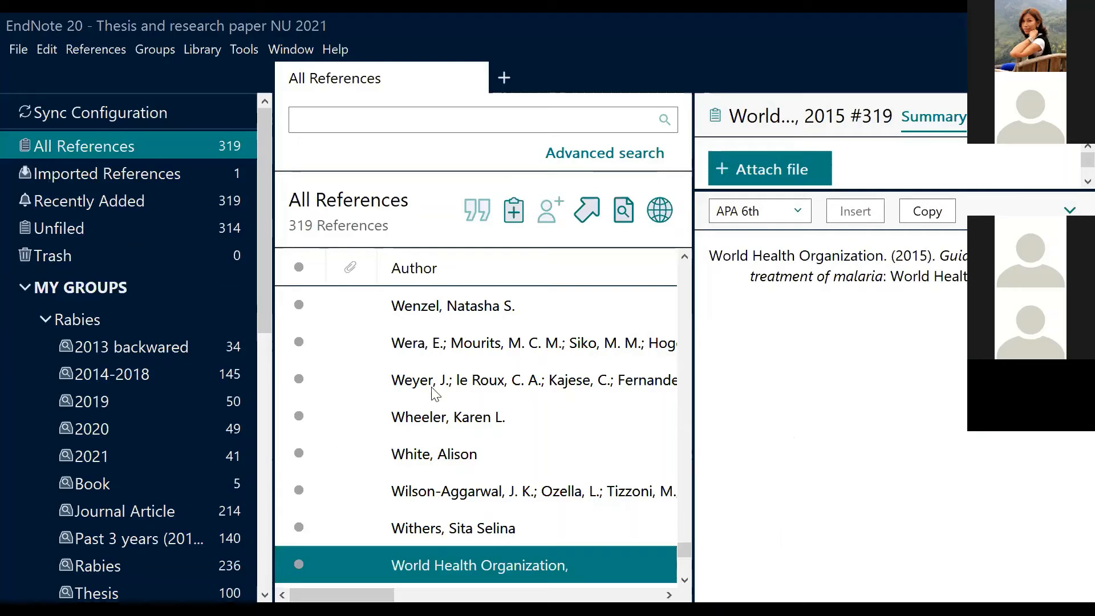
Look at the preview of the 2018 thesis reference and select the 2017 article on mass dog vaccination campaigns
left_click(445, 450)
left_click(454, 522)
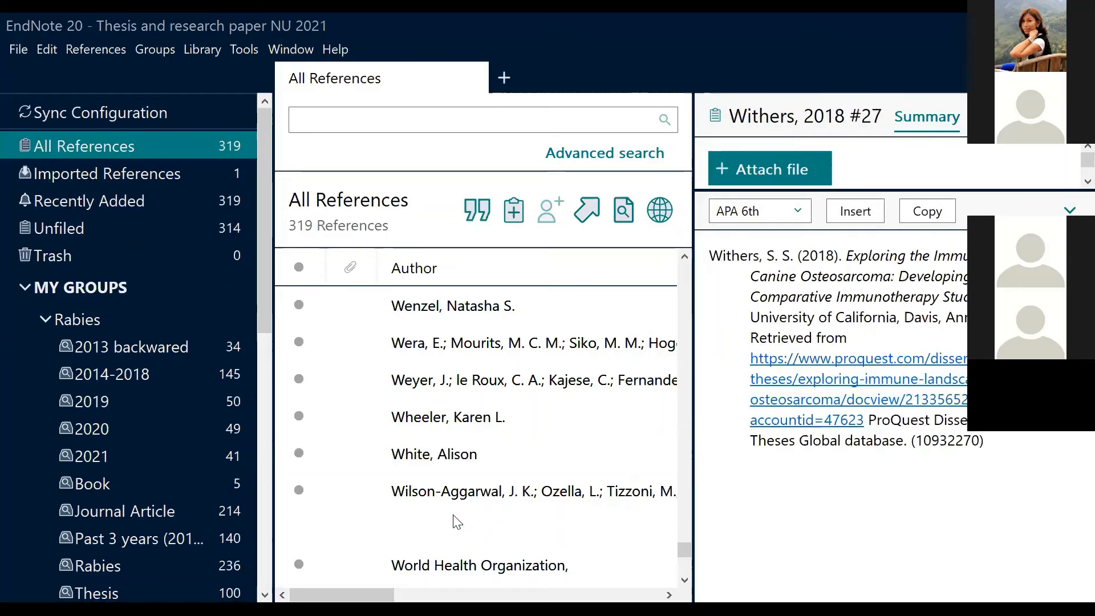
left_click(500, 345)
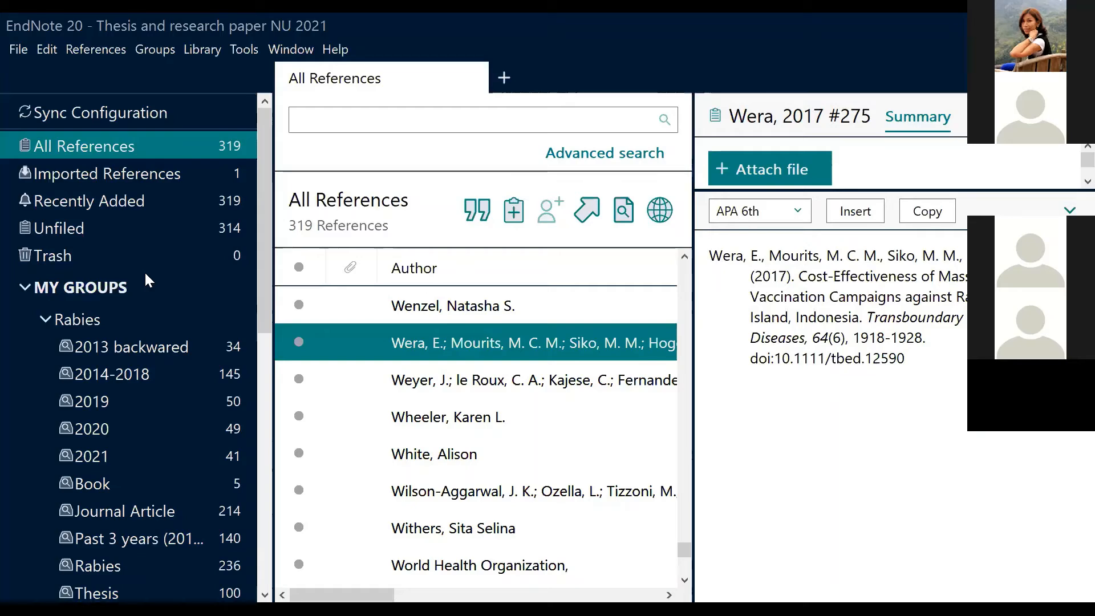
Switch to the training outline in Word and review section 7, Independent Bibliographies, with its point on selecting a bibliography style
key("alt+Tab")
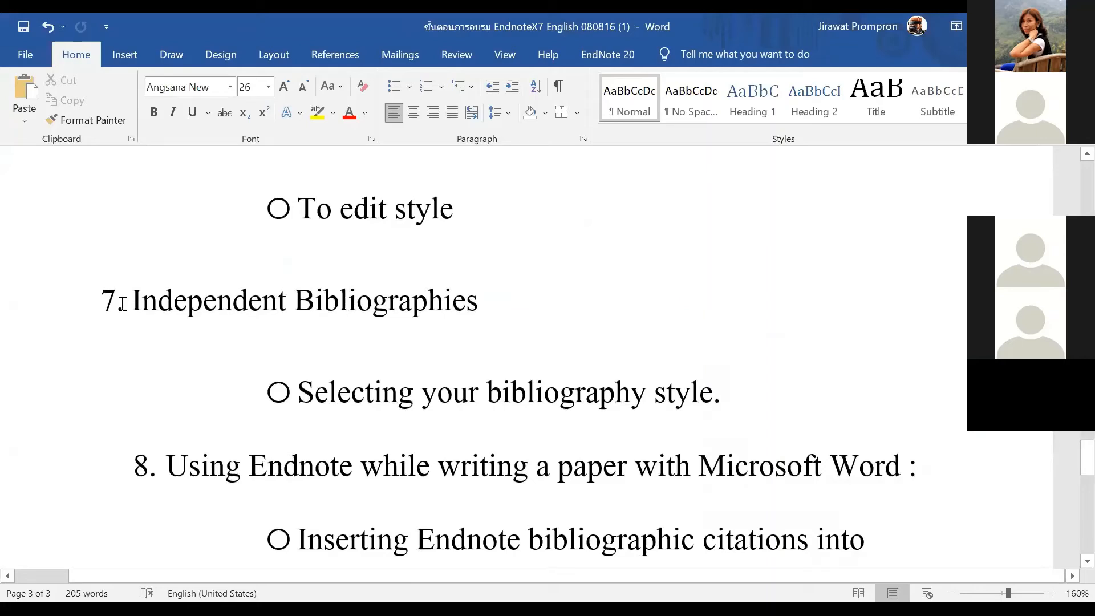
left_click_drag(138, 311, 405, 299)
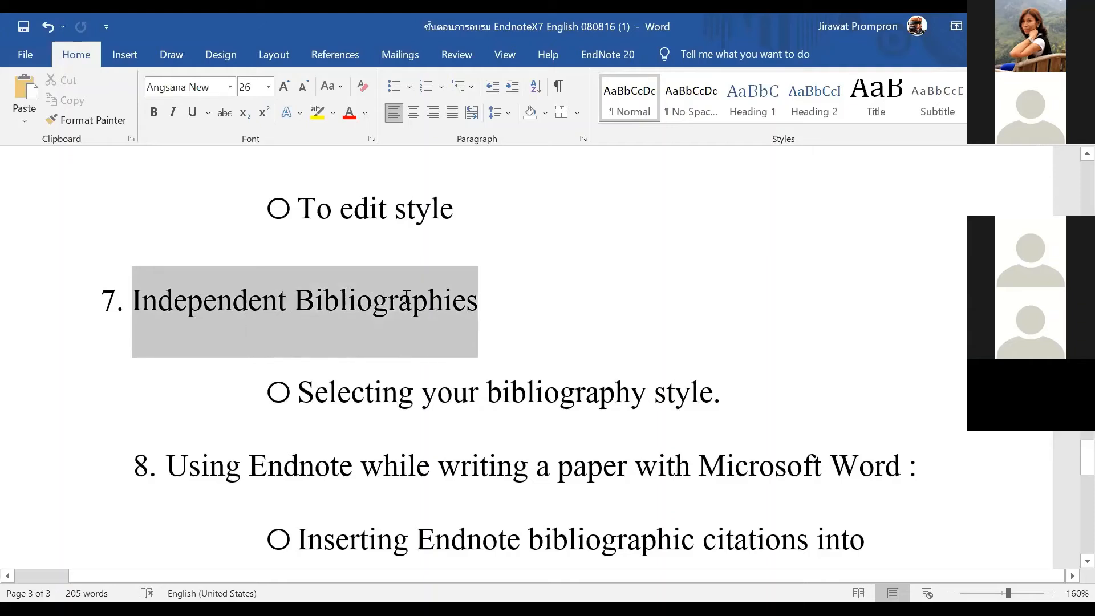
left_click(885, 399)
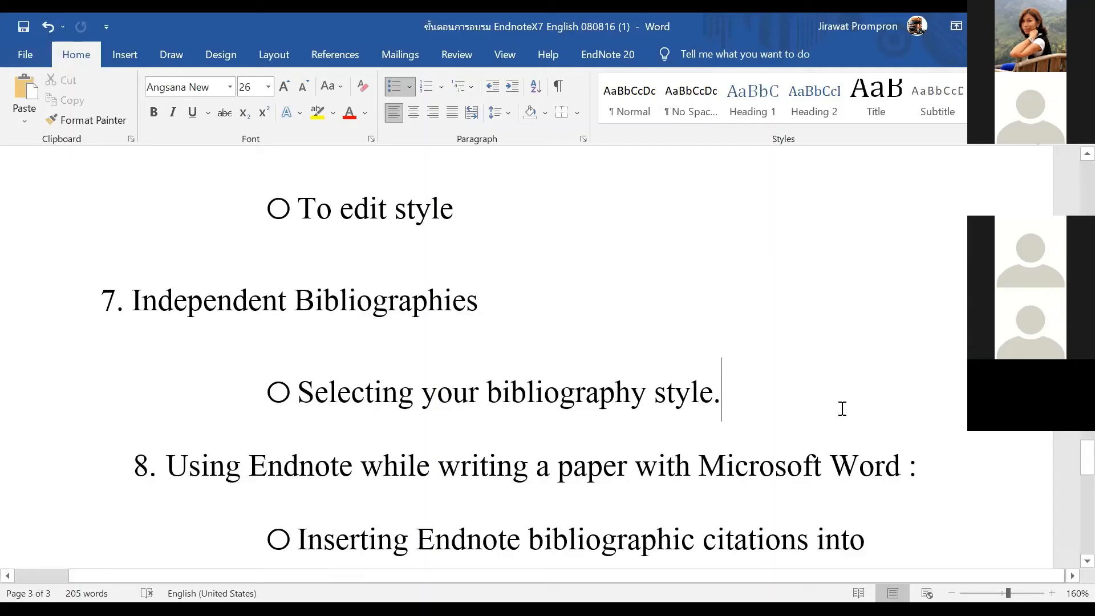
Create a blank Word document and paste in the APA 6th citation of the dog vaccination article, copied from EndNote
left_click(25, 54)
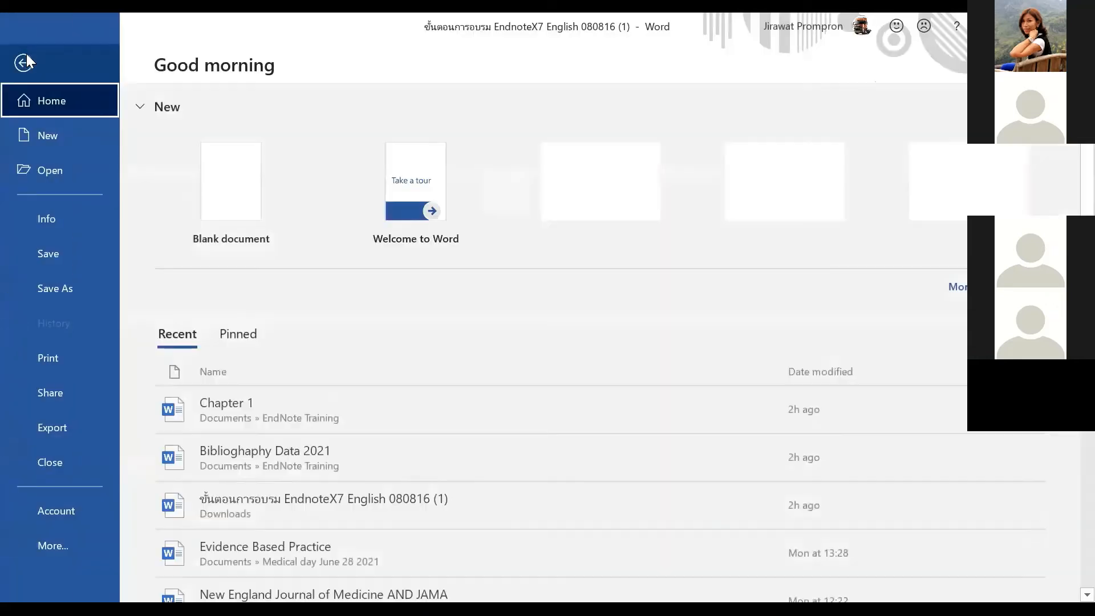
left_click(218, 188)
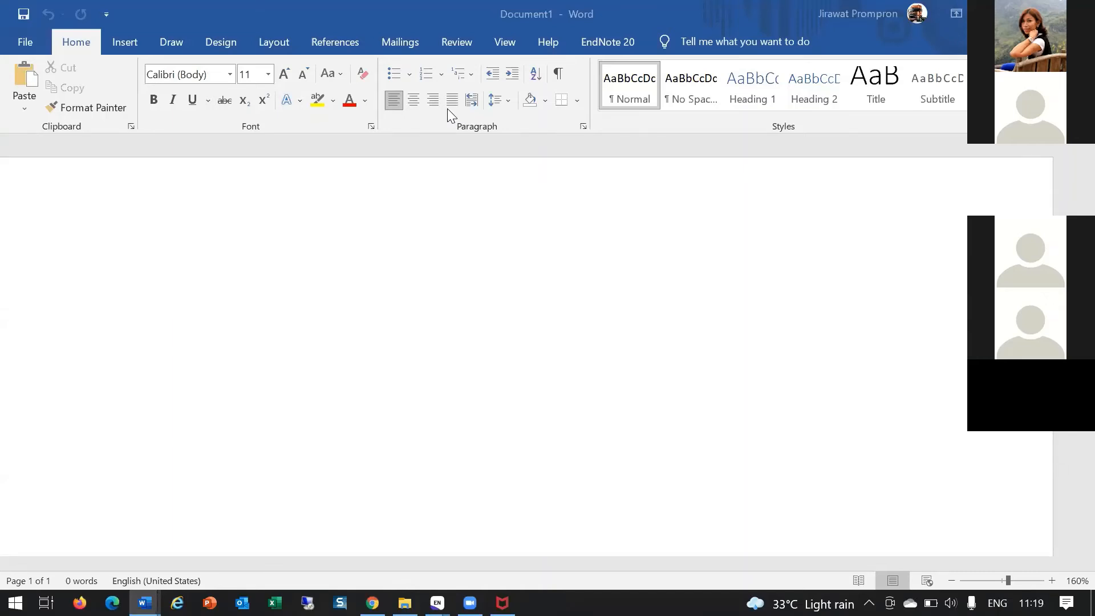
key("alt+Tab")
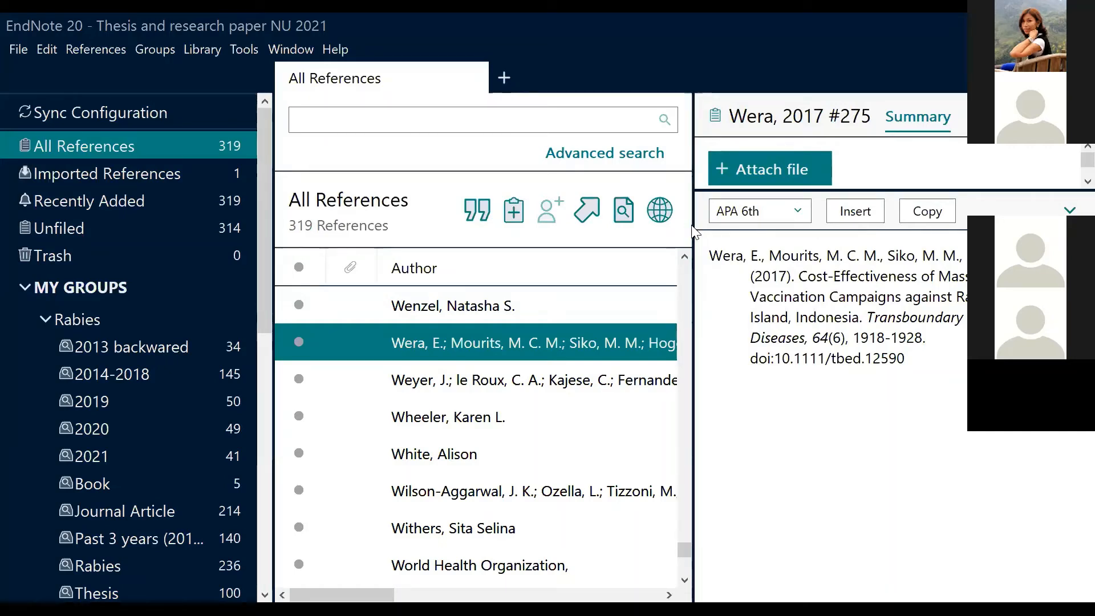
left_click(927, 214)
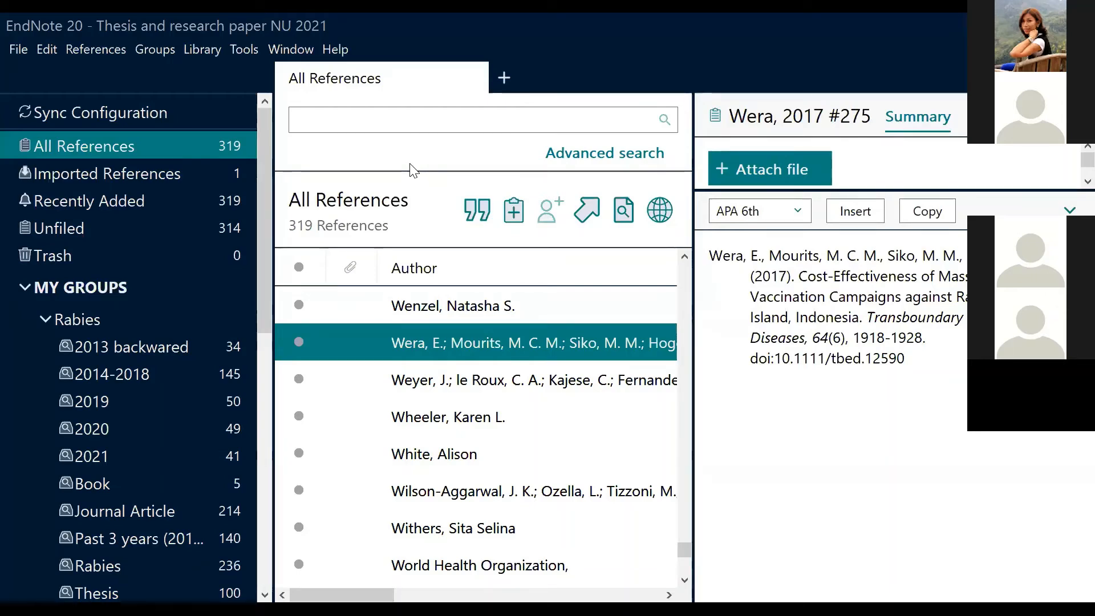
key("alt+Tab")
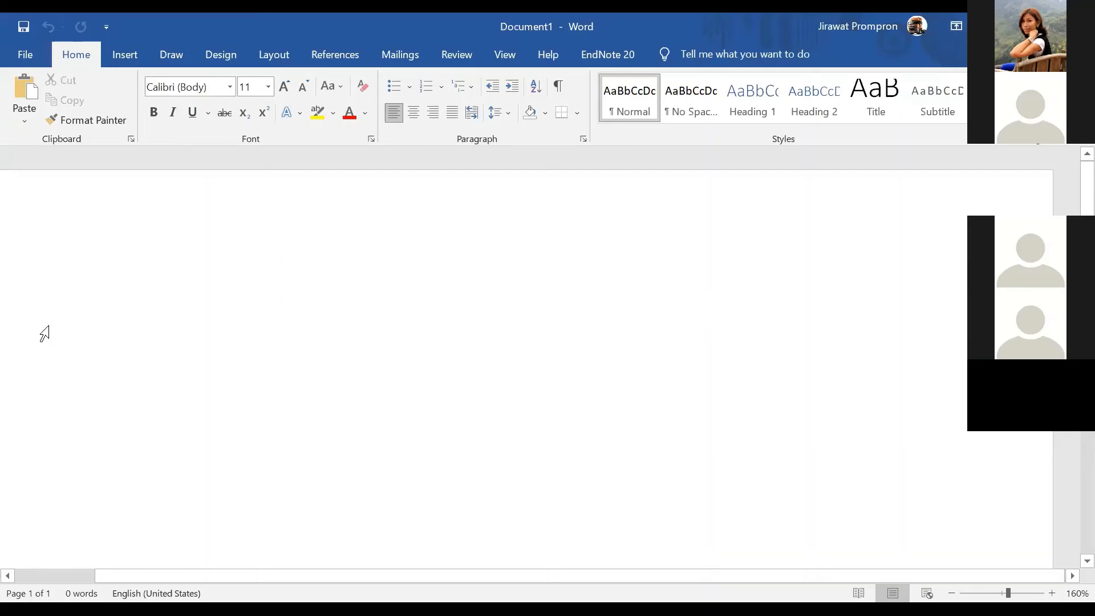
key("ctrl+v")
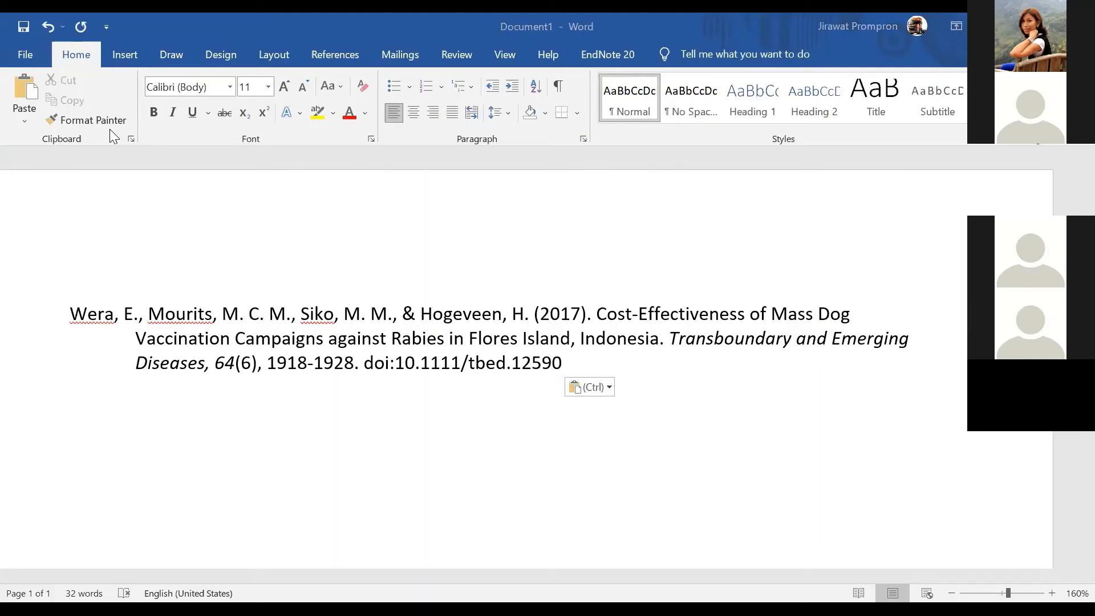
Return to EndNote, set the preview style to Vancouver, and paste the article's copied citation below the APA one in Word
key("alt+Tab")
left_click(796, 201)
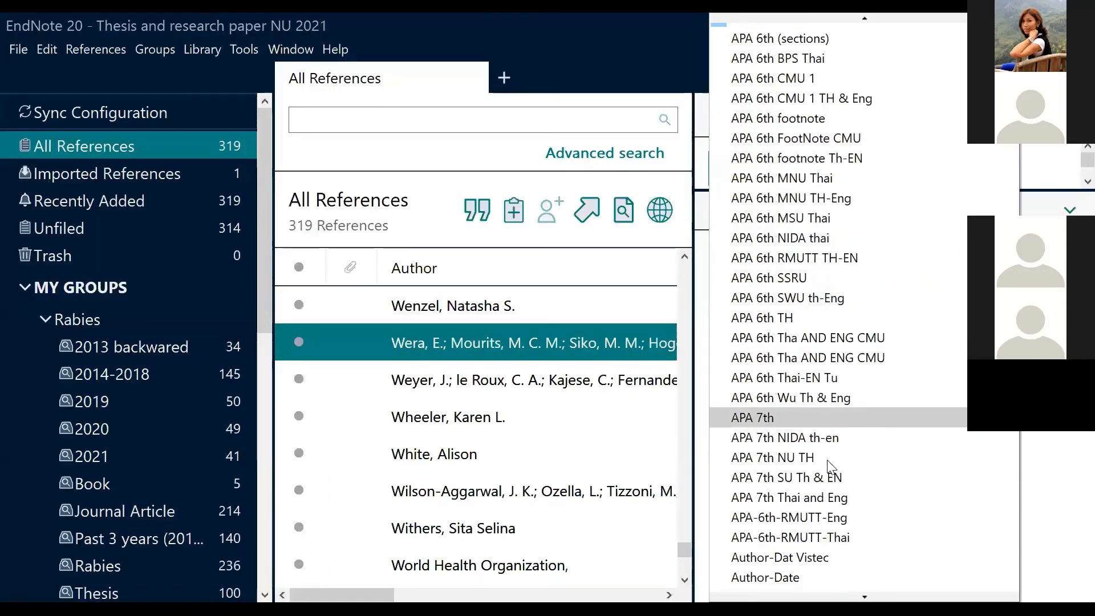
scroll(842, 511, "down", 3)
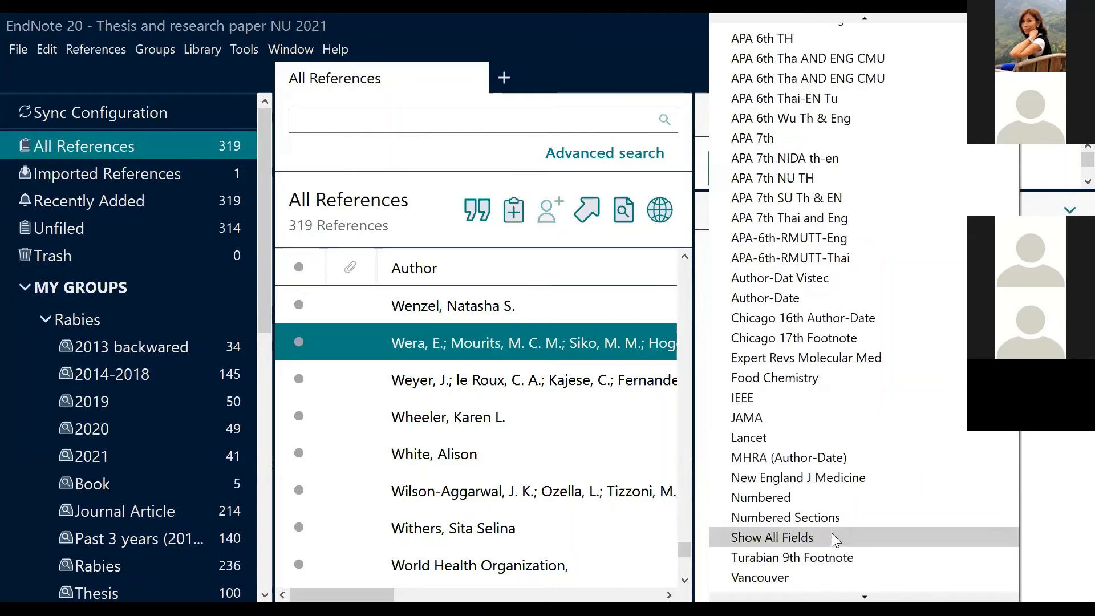
left_click(825, 557)
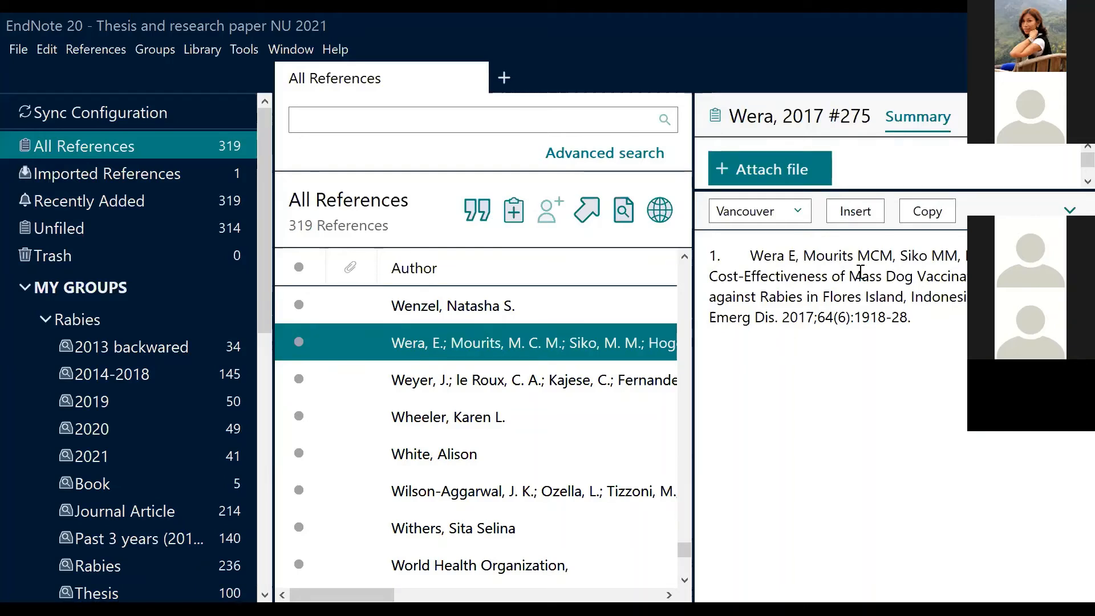
left_click(925, 212)
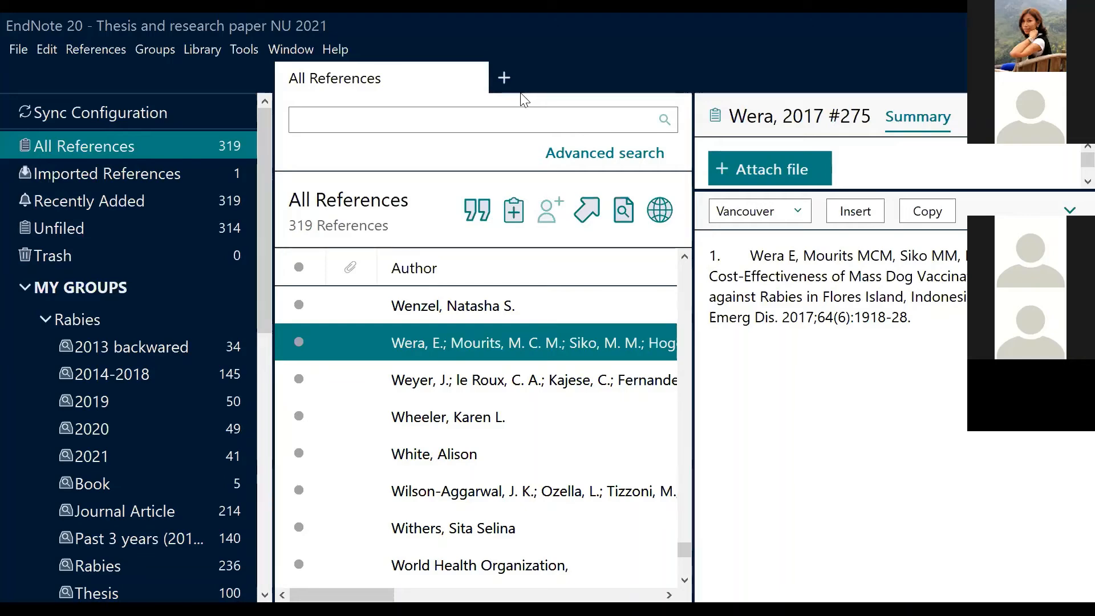
key("alt+Tab")
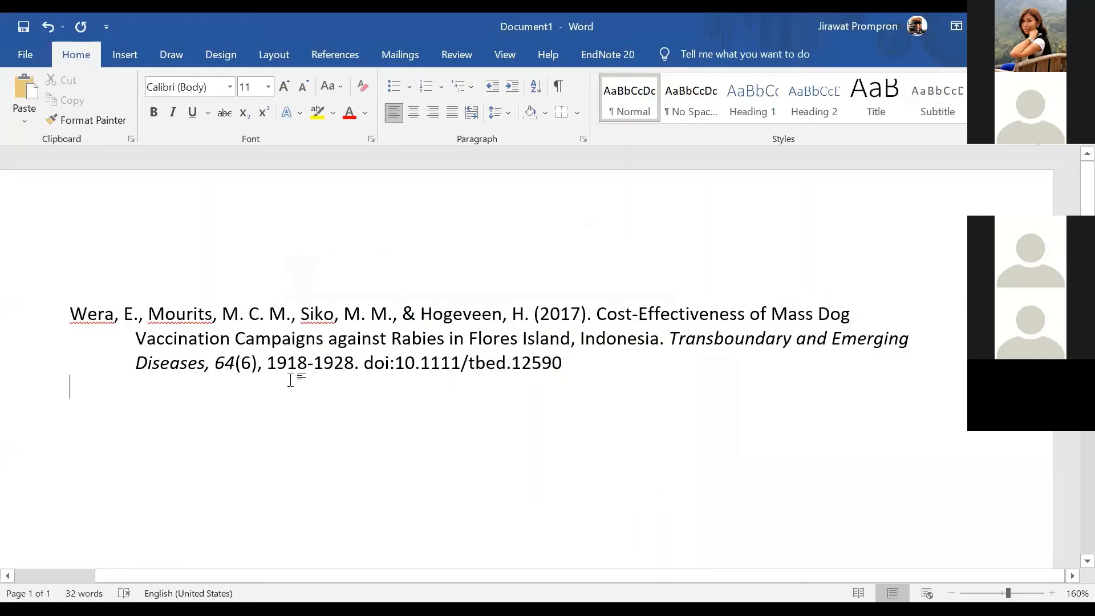
key("ctrl+v")
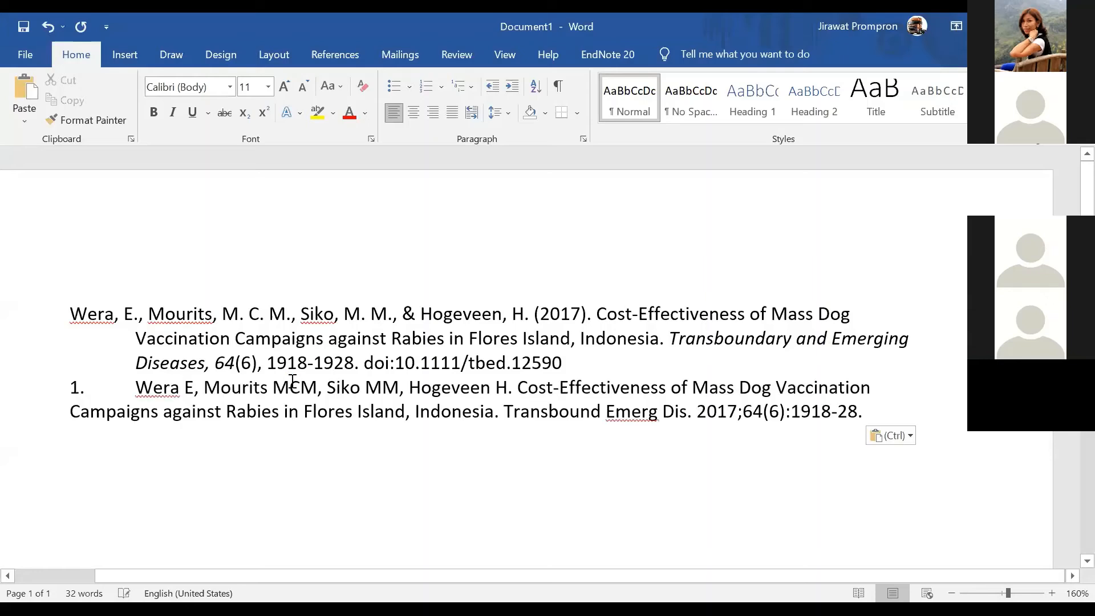
Insert a blank line between the APA 6th citation and the Vancouver citation
left_click(581, 382)
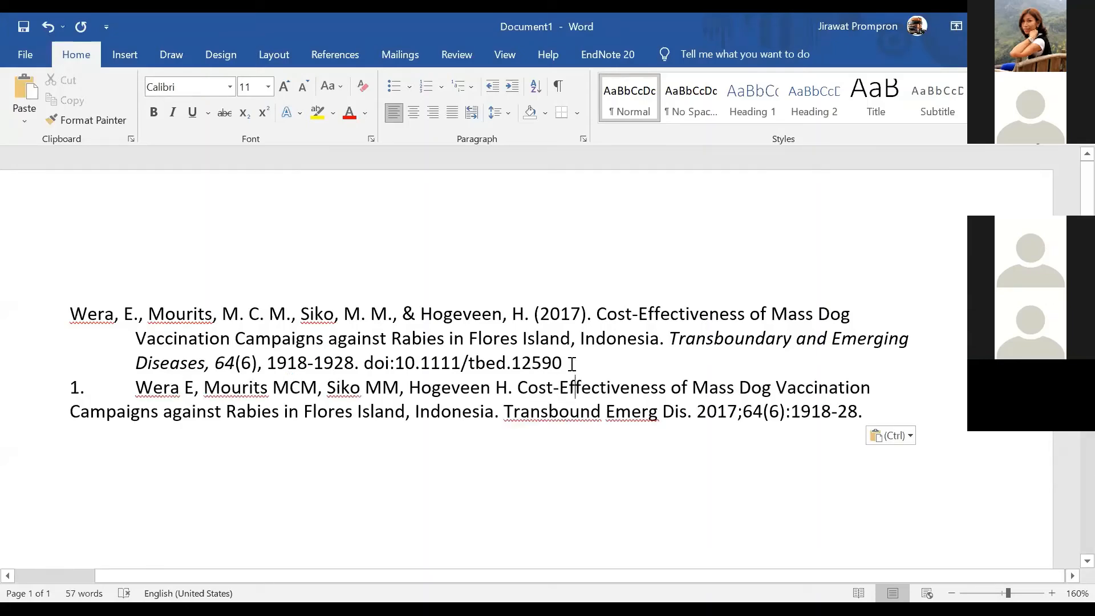
left_click(571, 362)
key("Return")
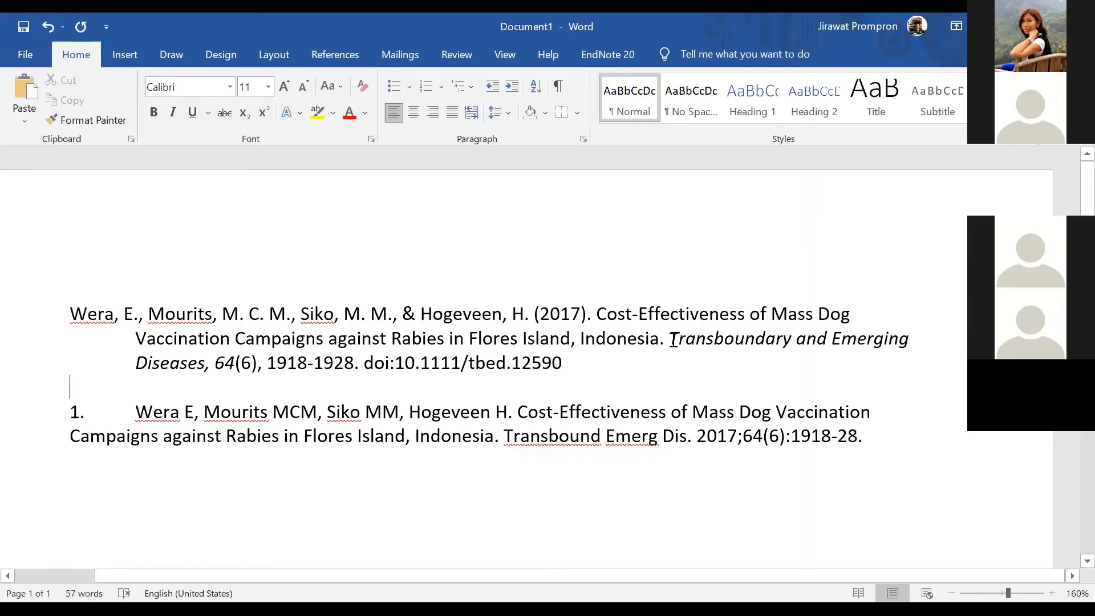
Highlight the journal name in the APA citation and in the Vancouver citation to compare how each style writes it
left_click_drag(673, 339, 895, 336)
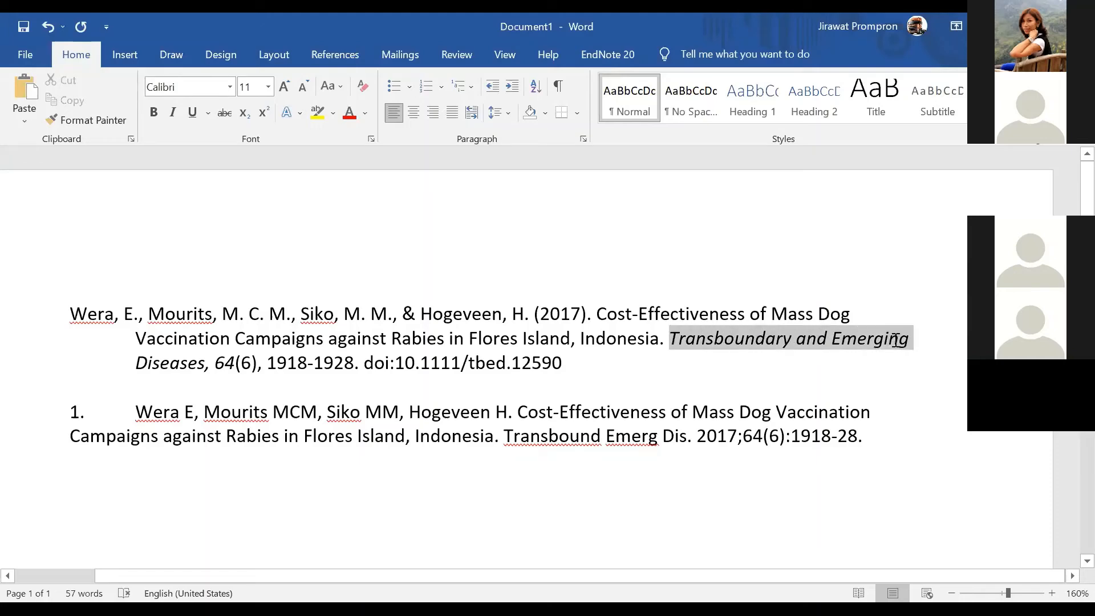
left_click(252, 296)
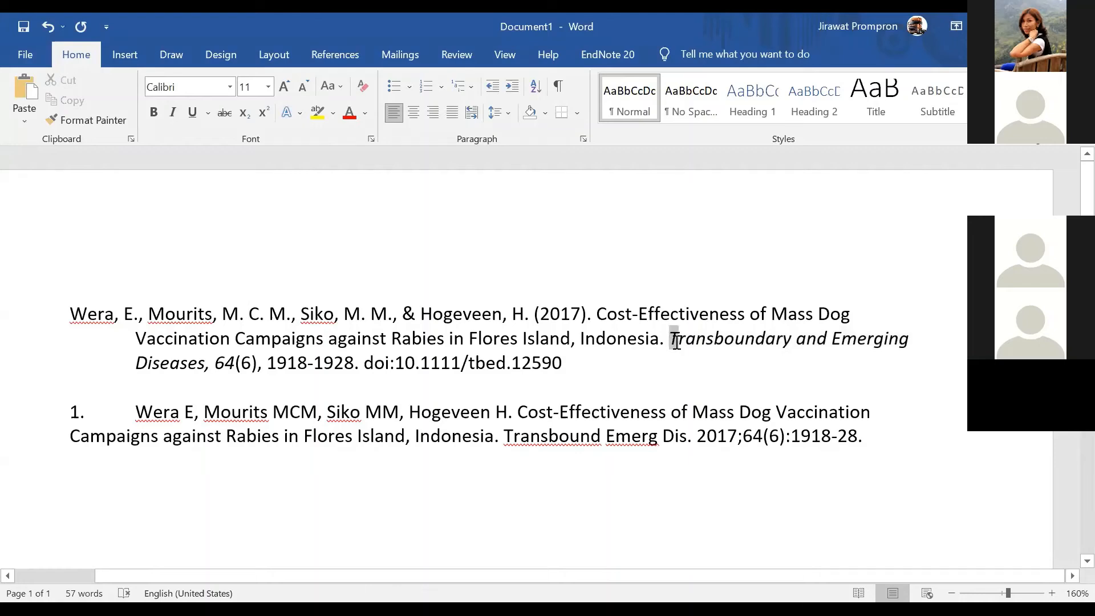
left_click_drag(674, 338, 182, 370)
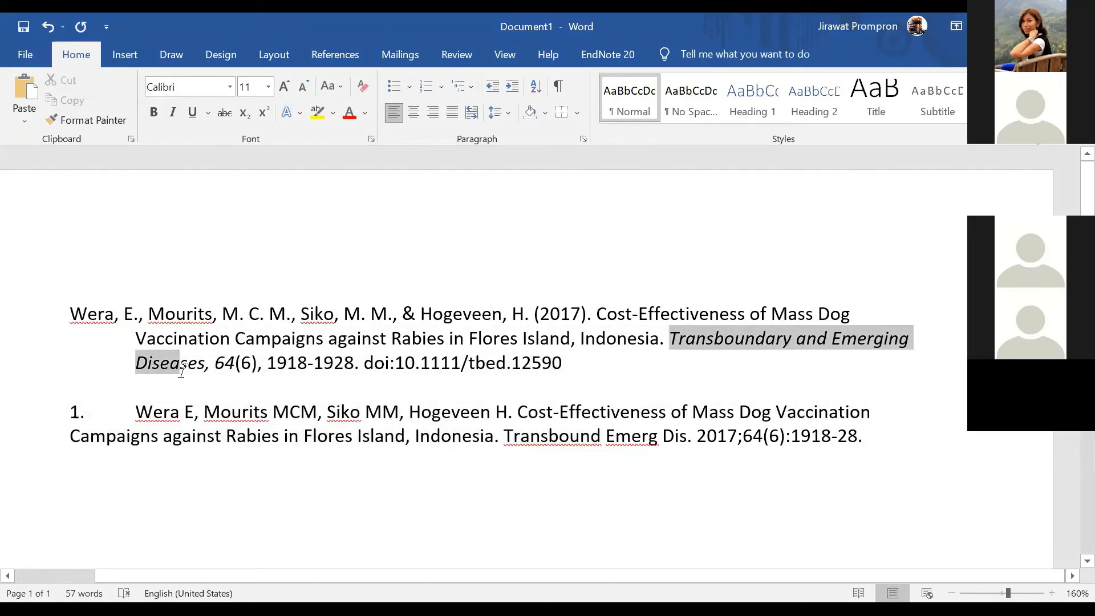
left_click(635, 398)
left_click_drag(504, 437, 669, 435)
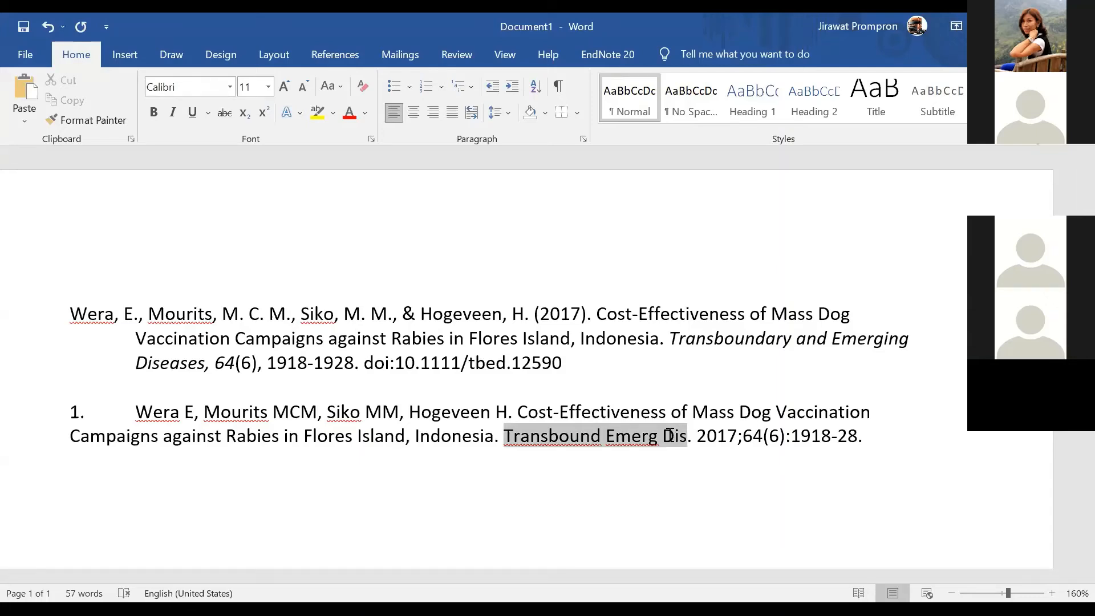
left_click_drag(669, 436, 660, 439)
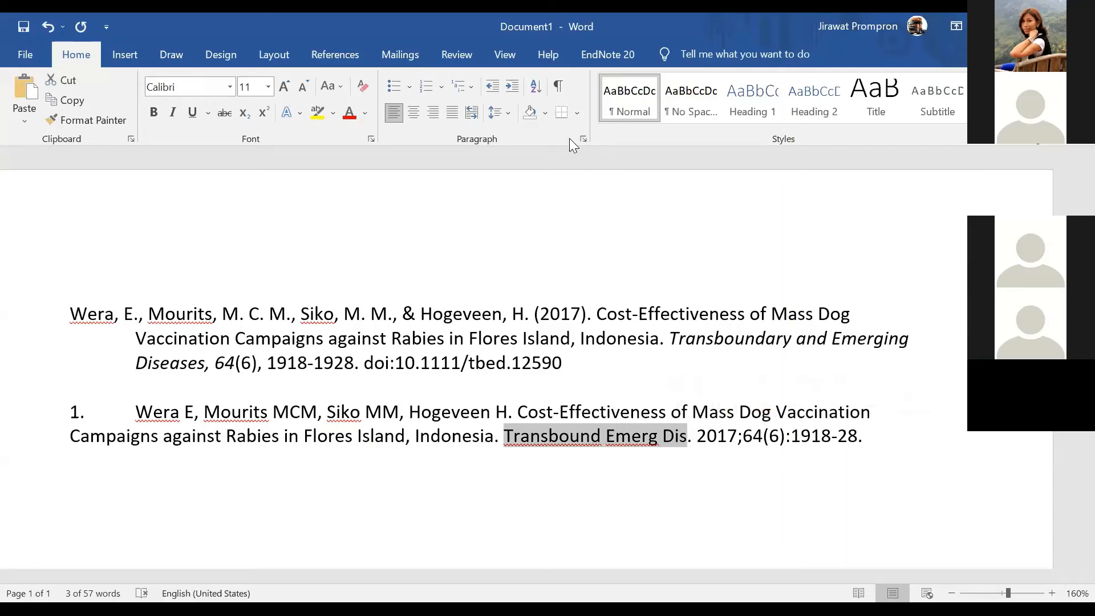
Switch to EndNote and select the 2014 Journal of Business Strategy reference that has a file attachment
key("alt+Tab")
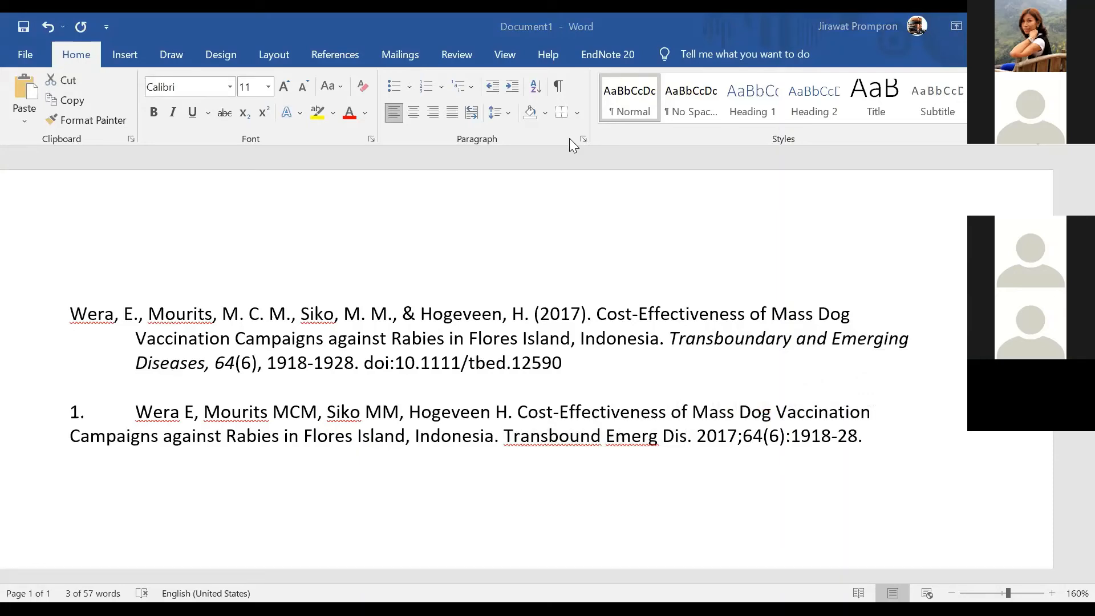
key("alt+Tab")
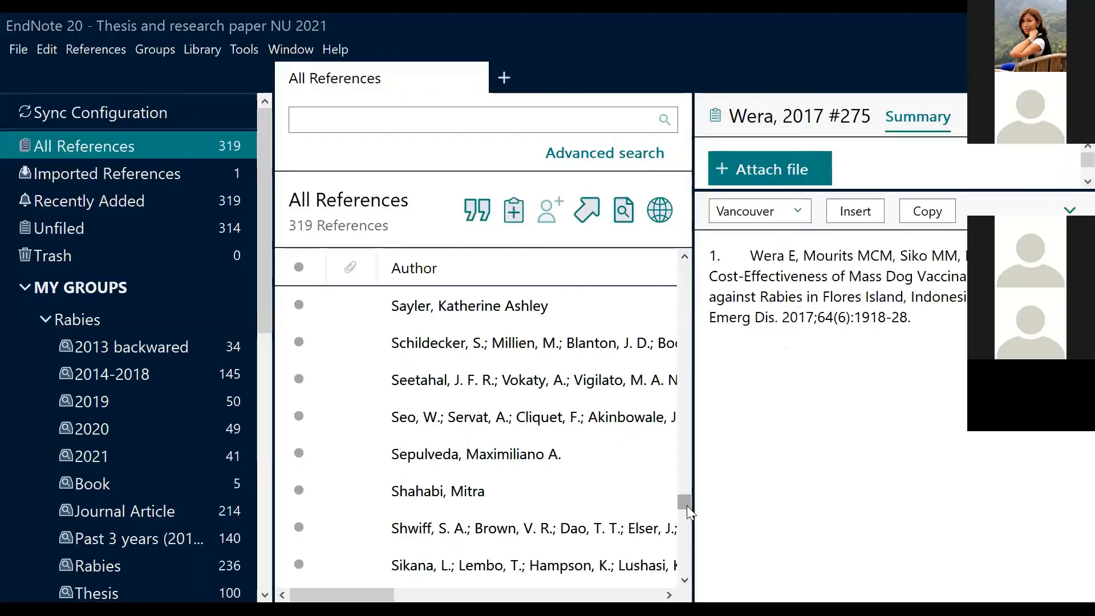
left_click_drag(687, 502, 684, 291)
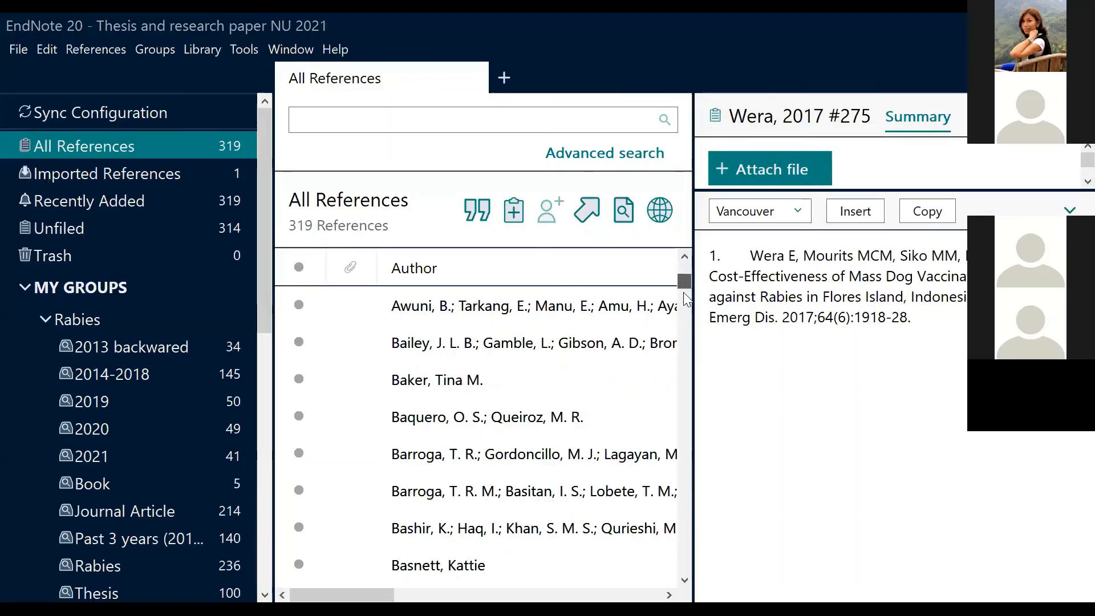
scroll(647, 365, "down", 1)
scroll(648, 373, "down", 1)
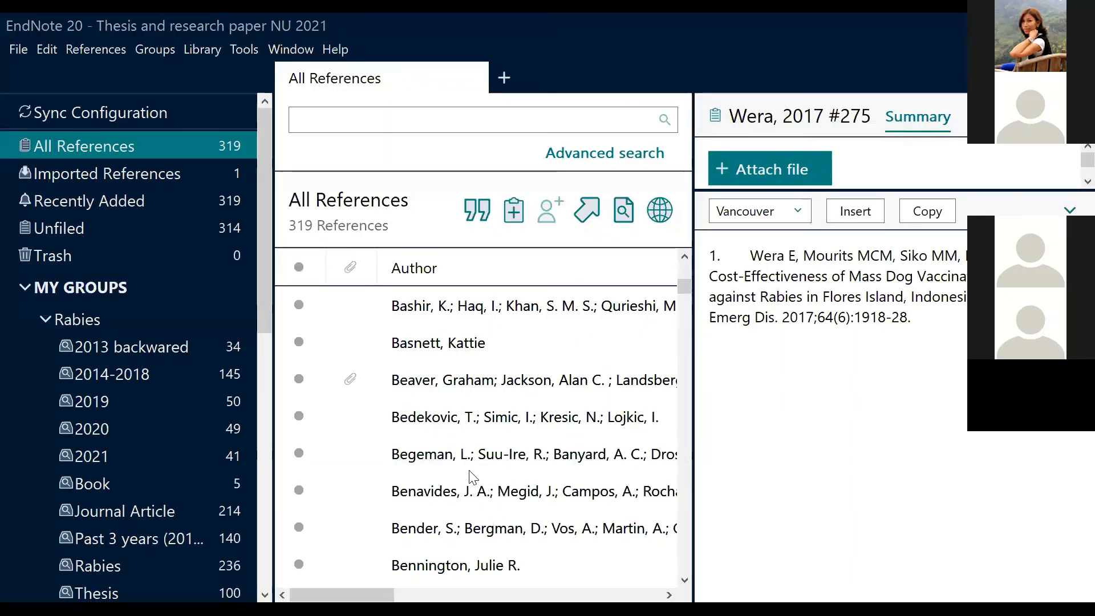
left_click(440, 381)
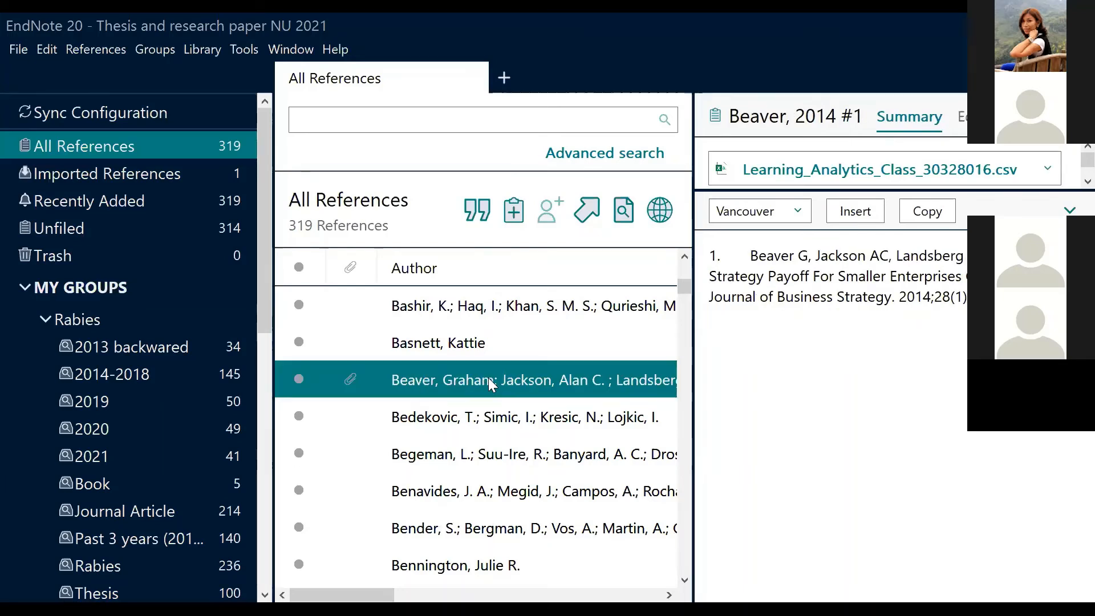
Preview the selected reference in the APA 6th style and return the preview to Vancouver
left_click(797, 217)
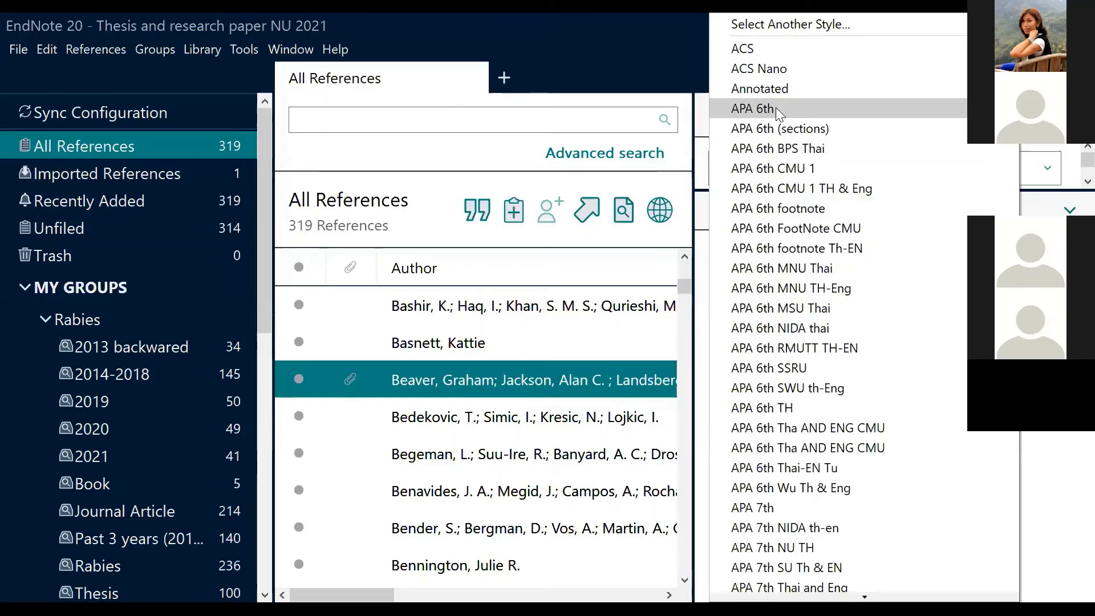
left_click(776, 108)
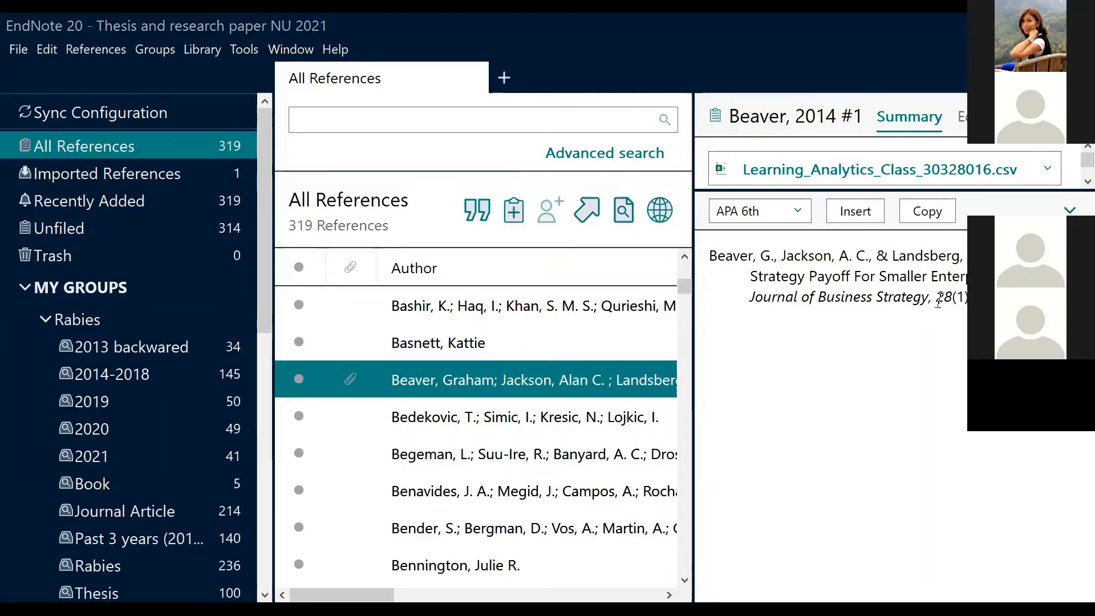
left_click(797, 213)
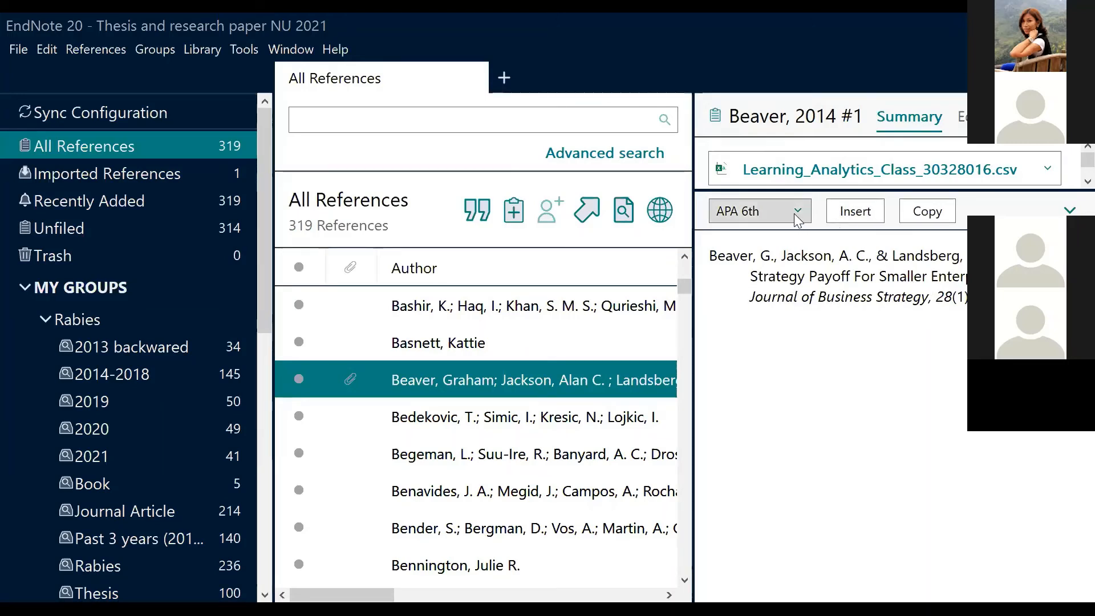
scroll(813, 421, "down", 5)
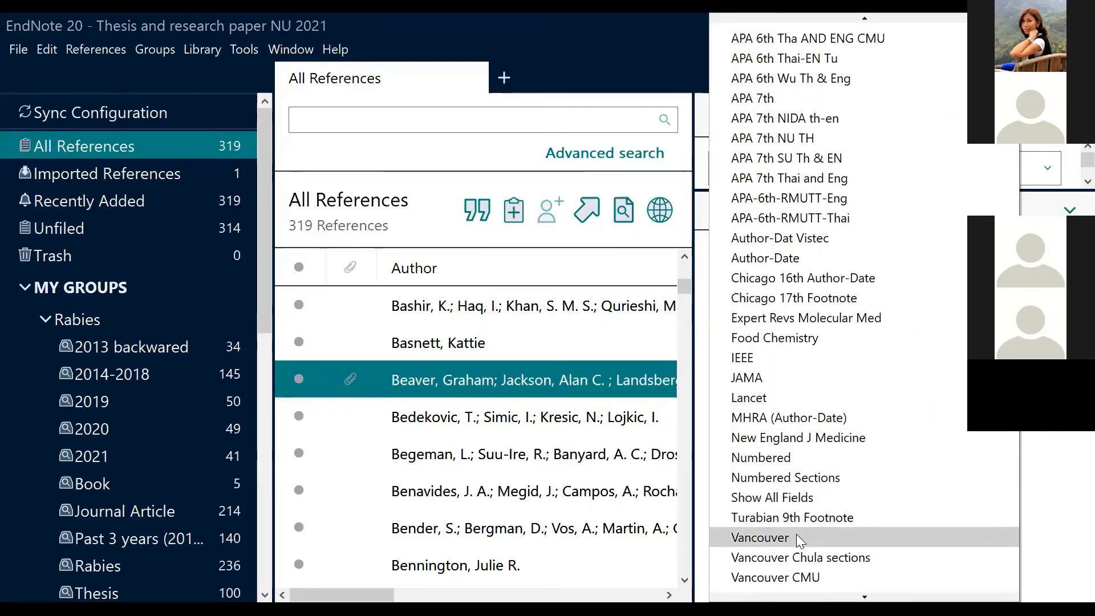
left_click(796, 536)
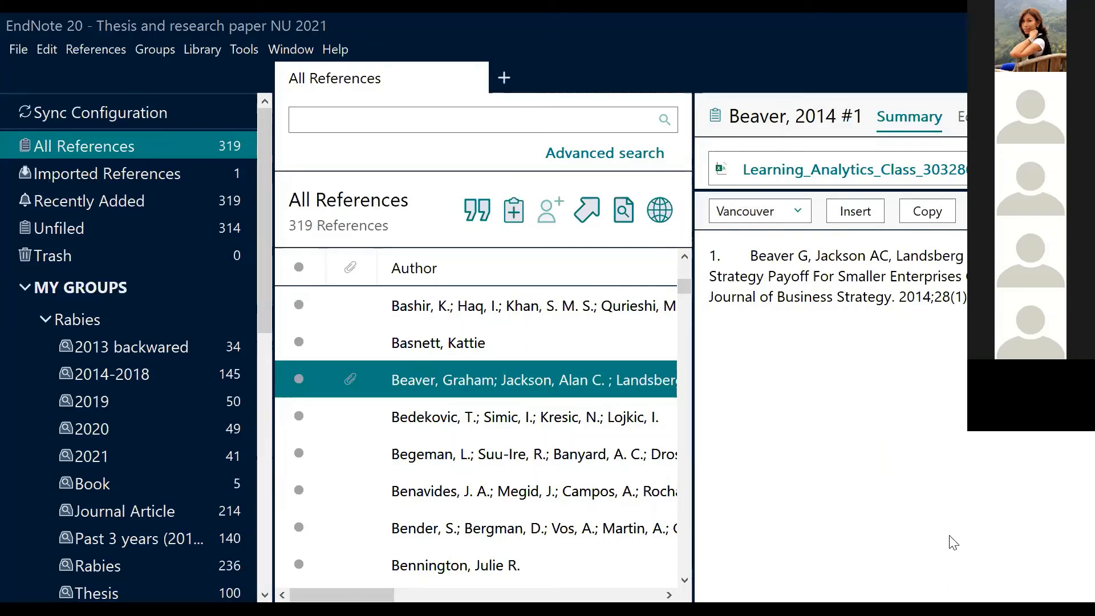
Compare the citation in APA 6th with Vancouver once more and highlight the journal name in the Vancouver preview
left_click(771, 210)
left_click(749, 110)
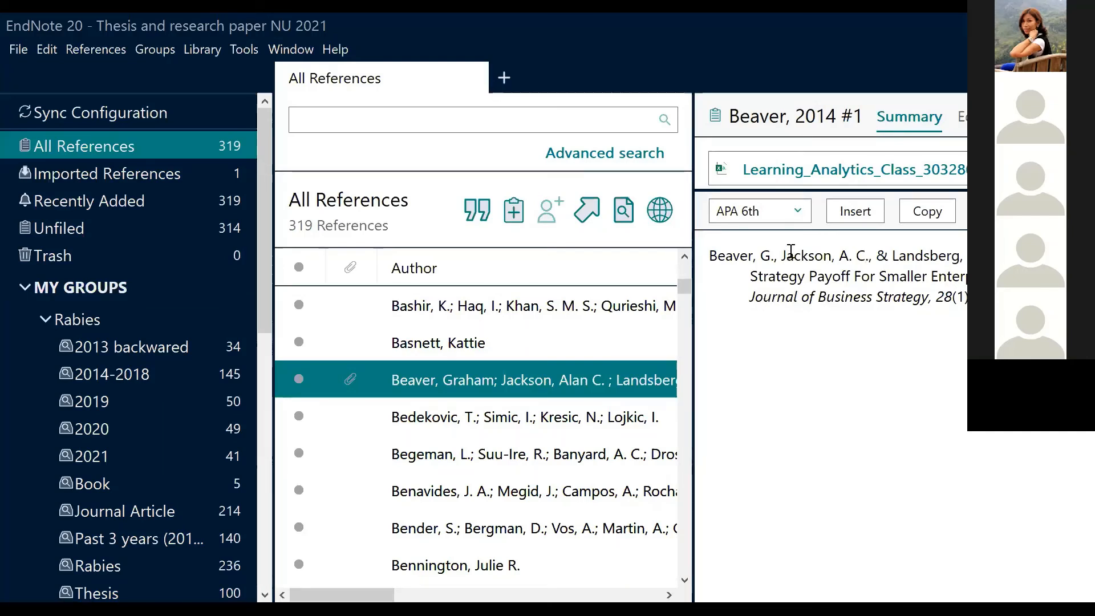
left_click(756, 297)
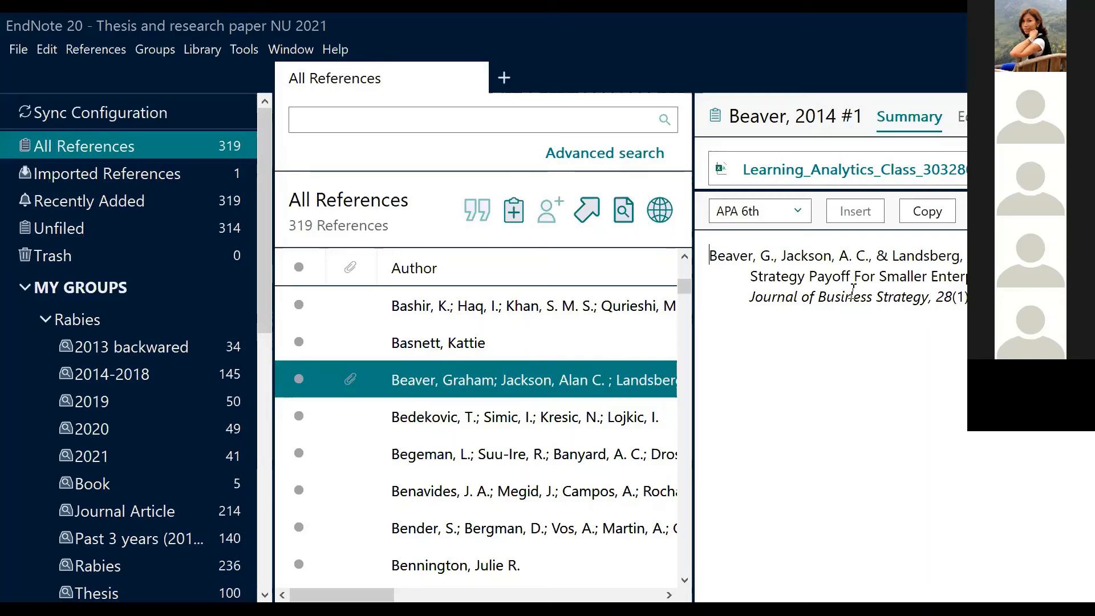
left_click(777, 214)
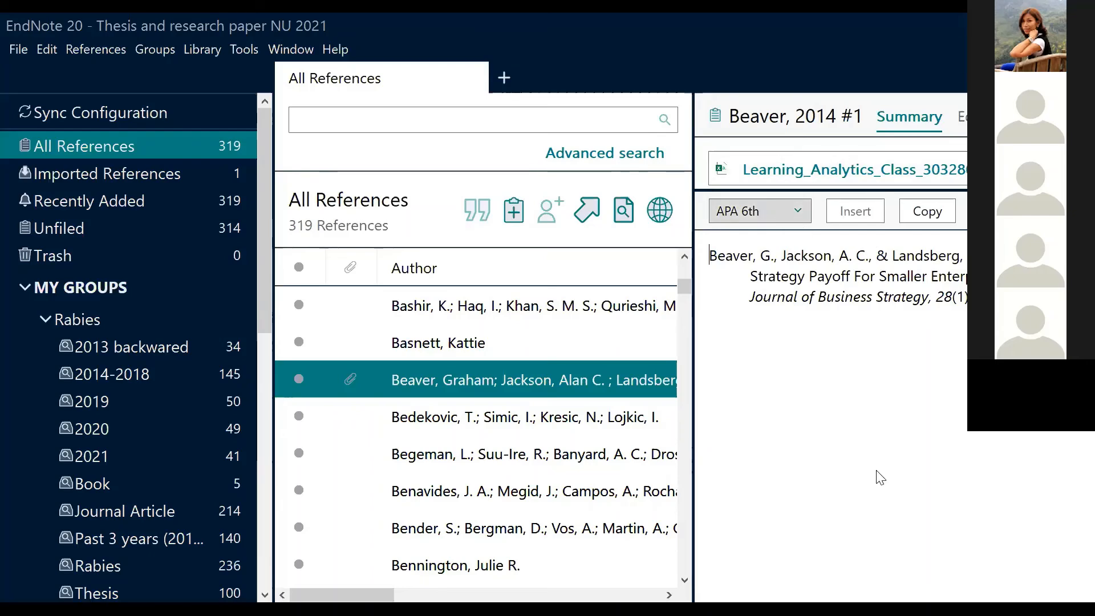
scroll(870, 495, "down", 5)
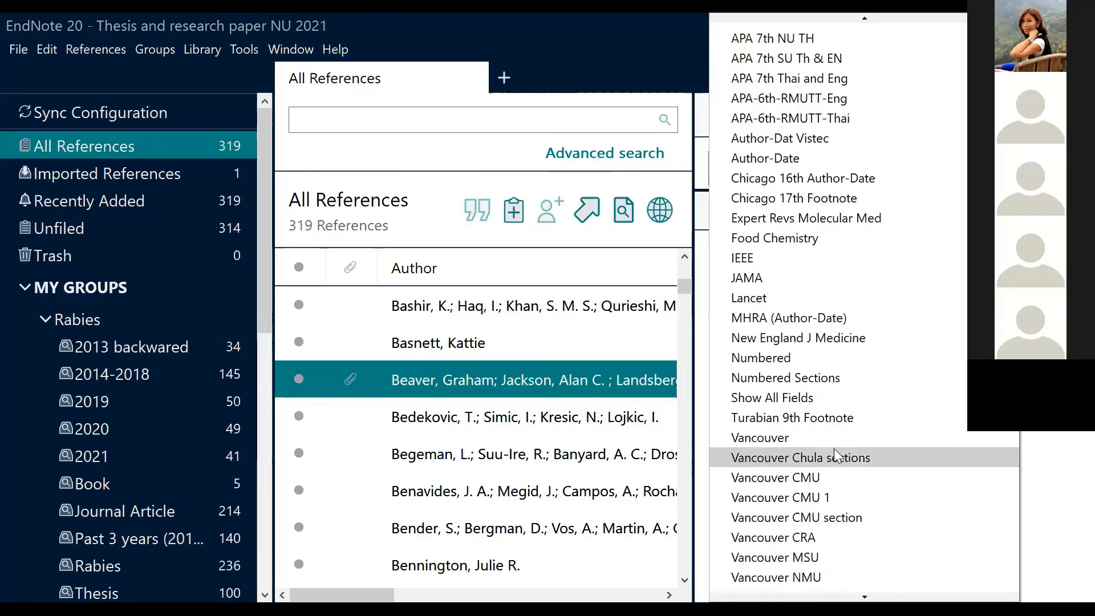
left_click(828, 439)
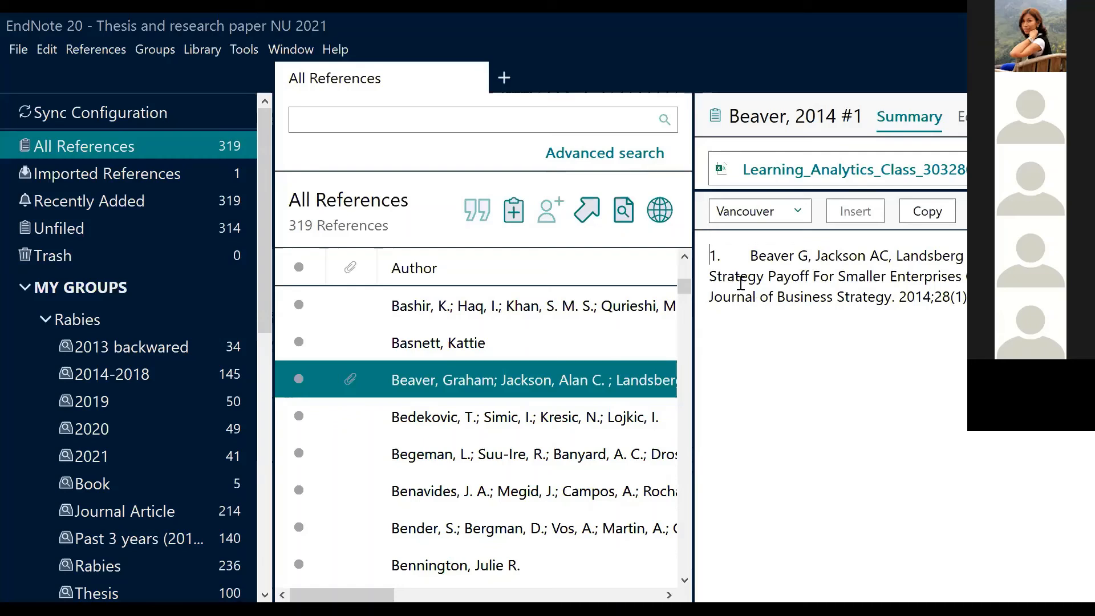
left_click_drag(714, 302, 892, 303)
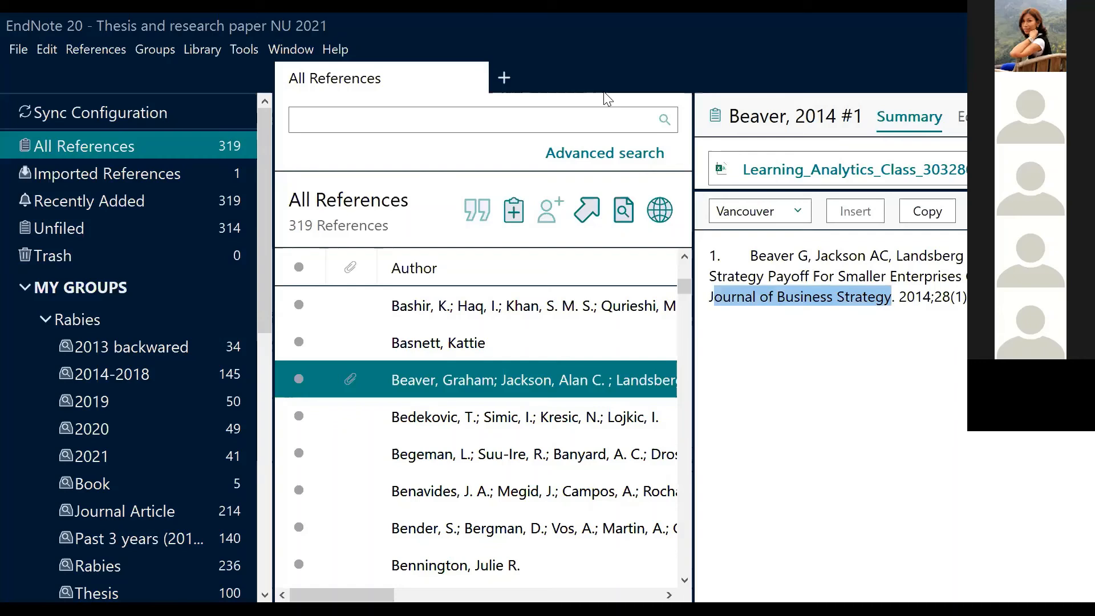
Open the library's Journals term list and widen its window to show all the abbreviation columns
left_click(240, 50)
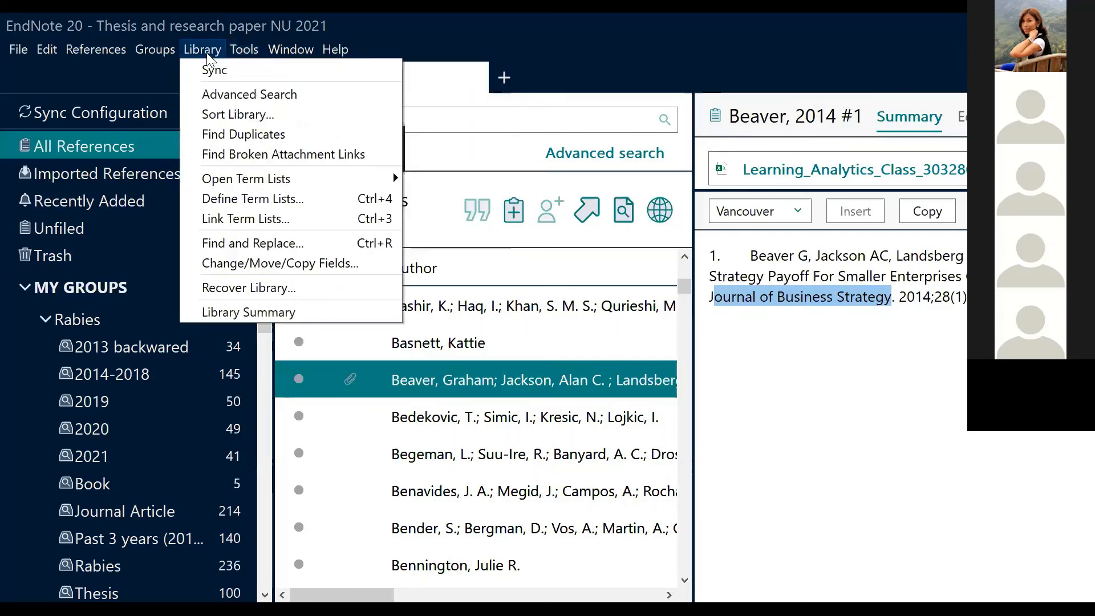
left_click(479, 49)
left_click(203, 49)
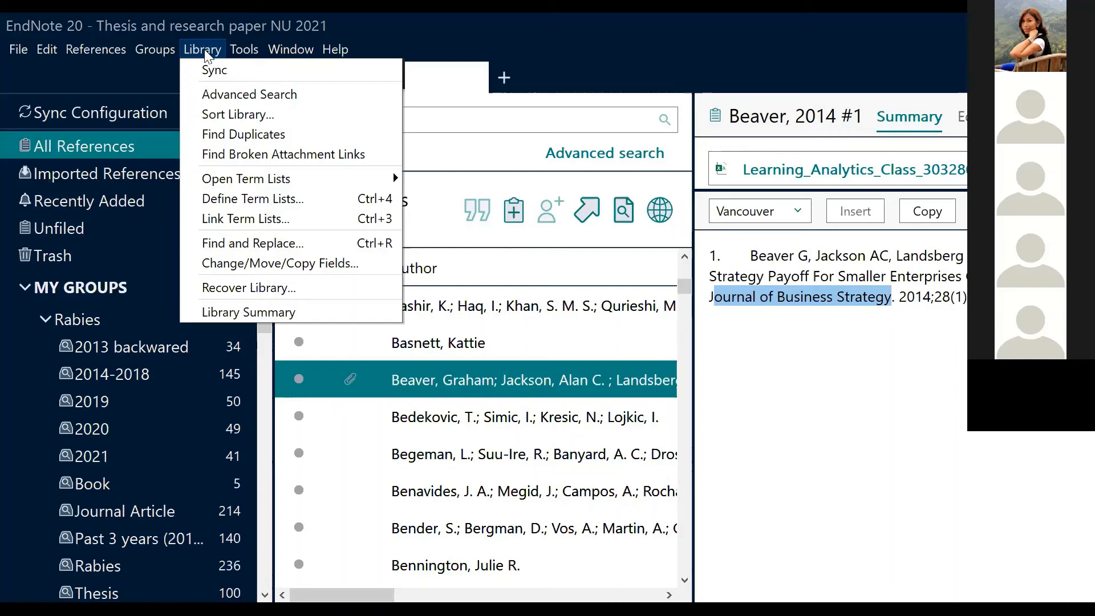
mouse_move(242, 176)
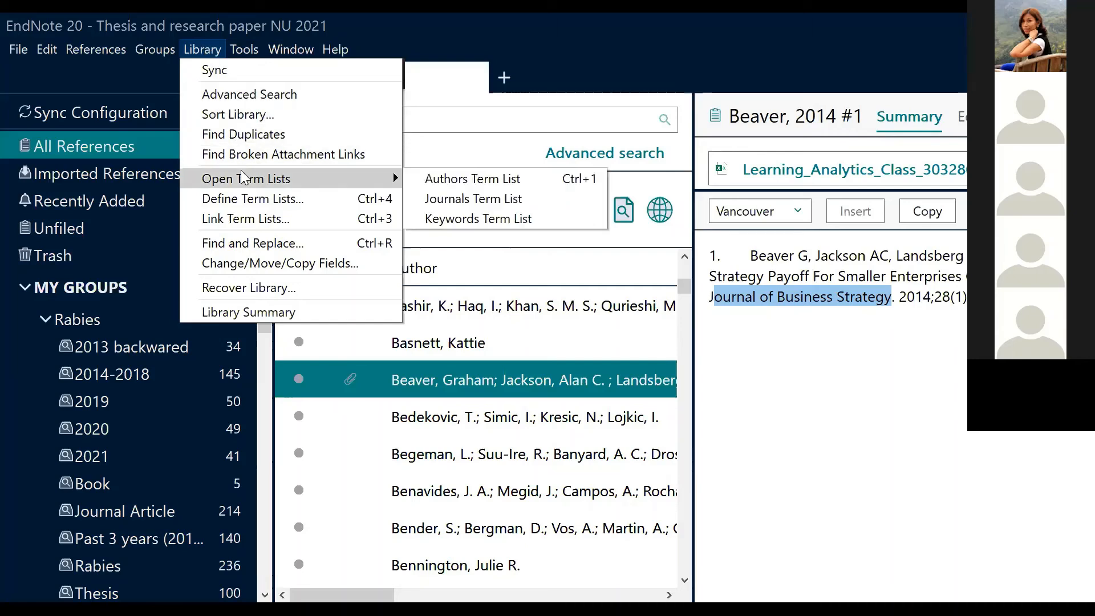
left_click(469, 201)
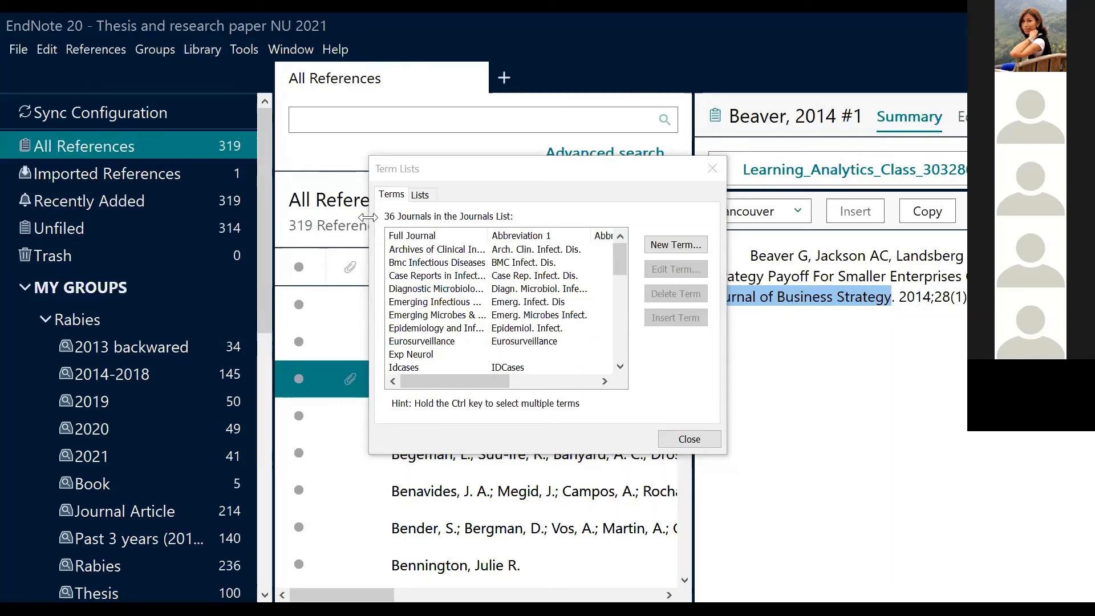
left_click_drag(369, 217, 146, 218)
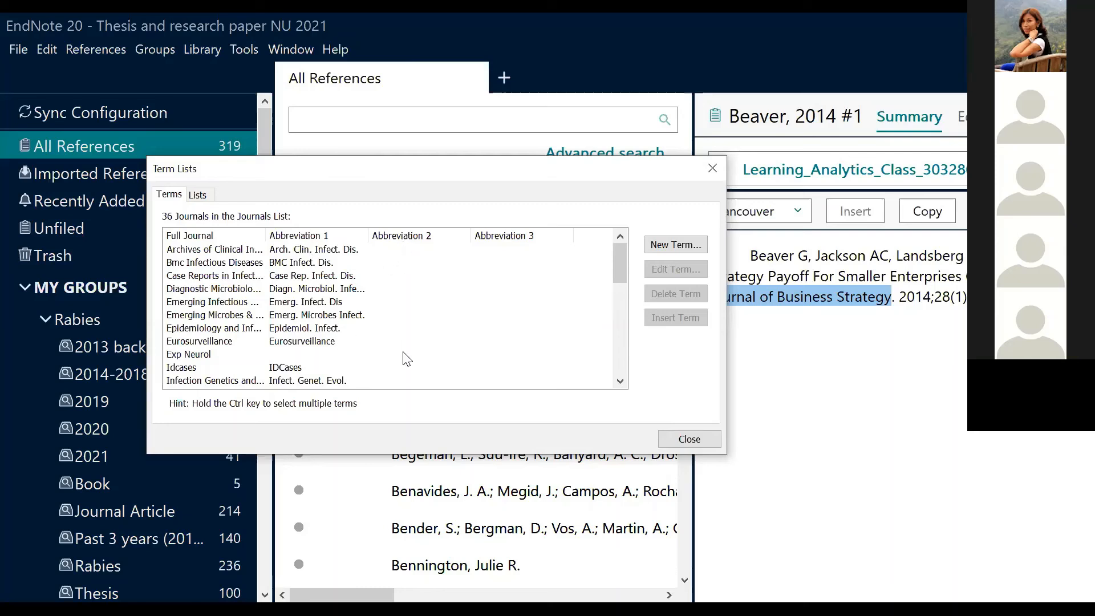
Locate Journal of Business Strategy in the Journals term list and widen the Full Journal column to check for its abbreviation
left_click(189, 276)
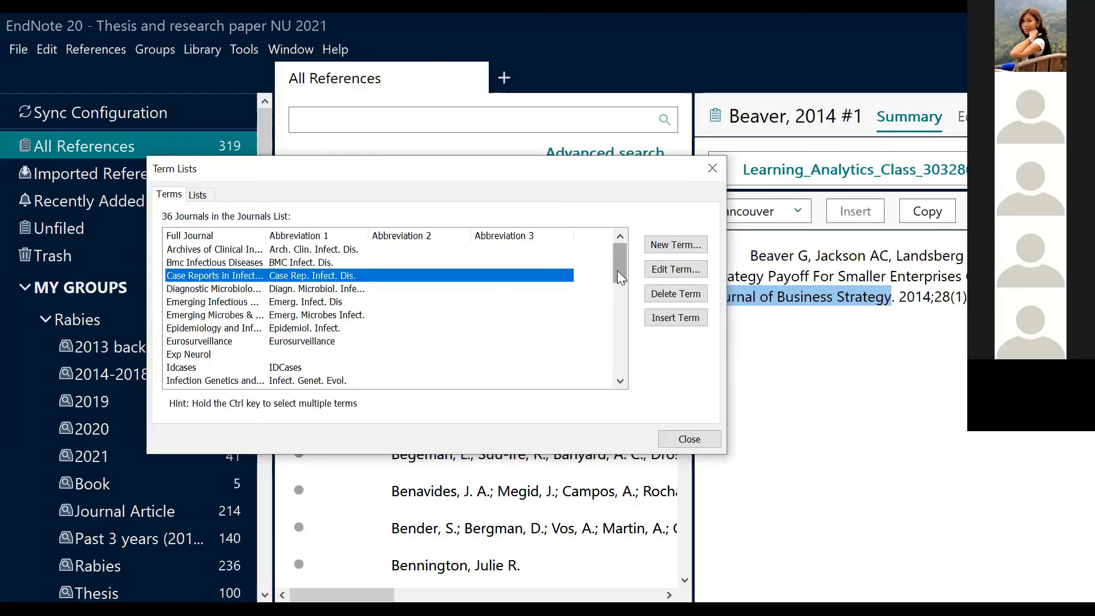
left_click_drag(619, 270, 602, 351)
scroll(215, 342, "down", 2)
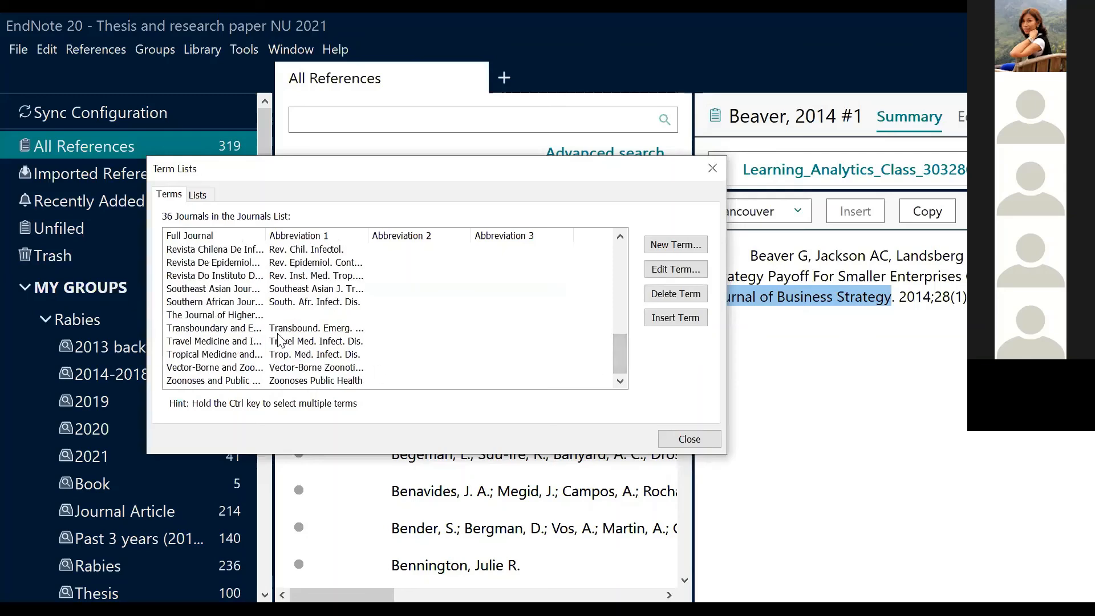
scroll(301, 317, "up", 4)
scroll(295, 311, "up", 5)
scroll(293, 311, "down", 2)
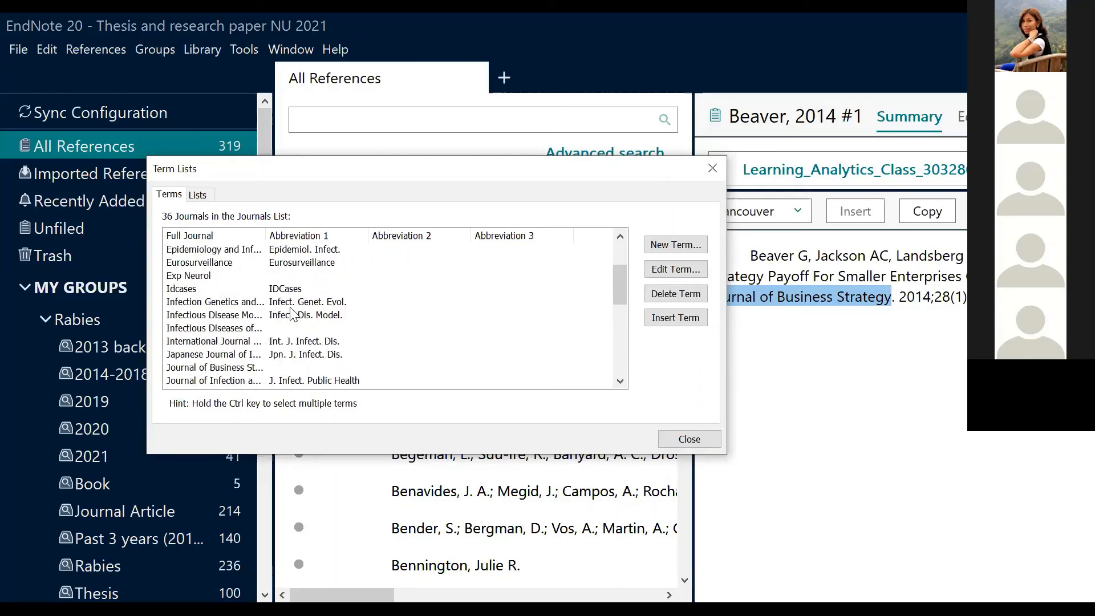
scroll(291, 314, "down", 1)
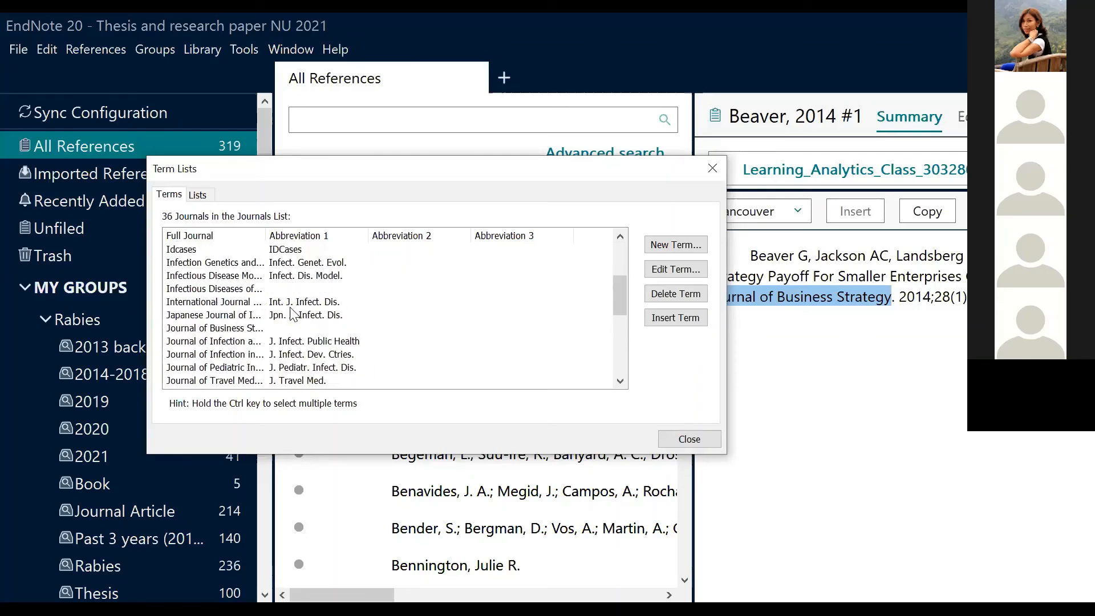
left_click(231, 329)
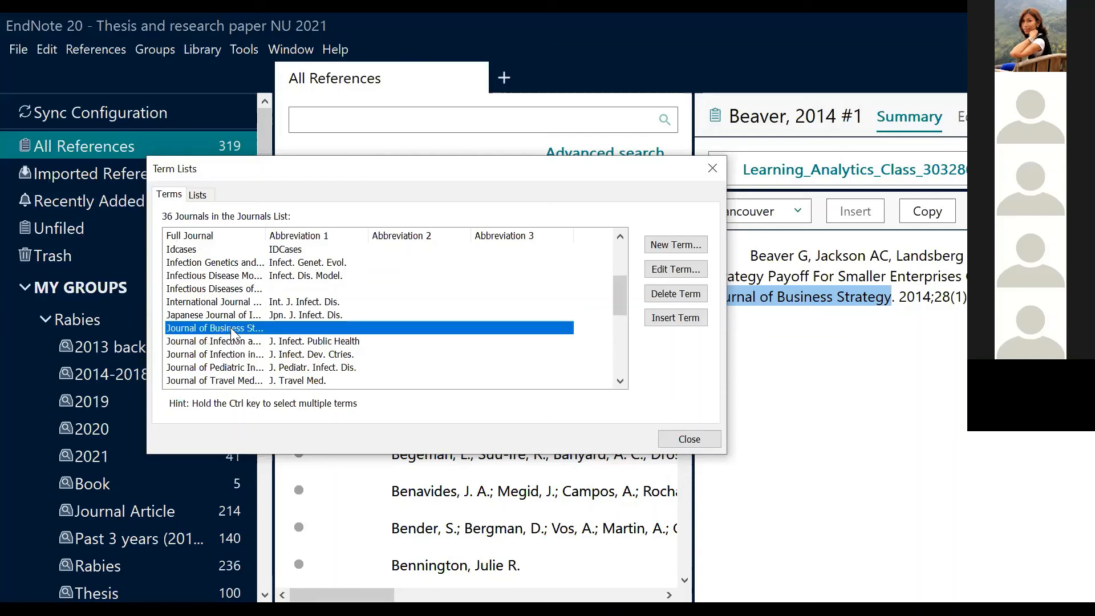
left_click_drag(266, 235, 326, 255)
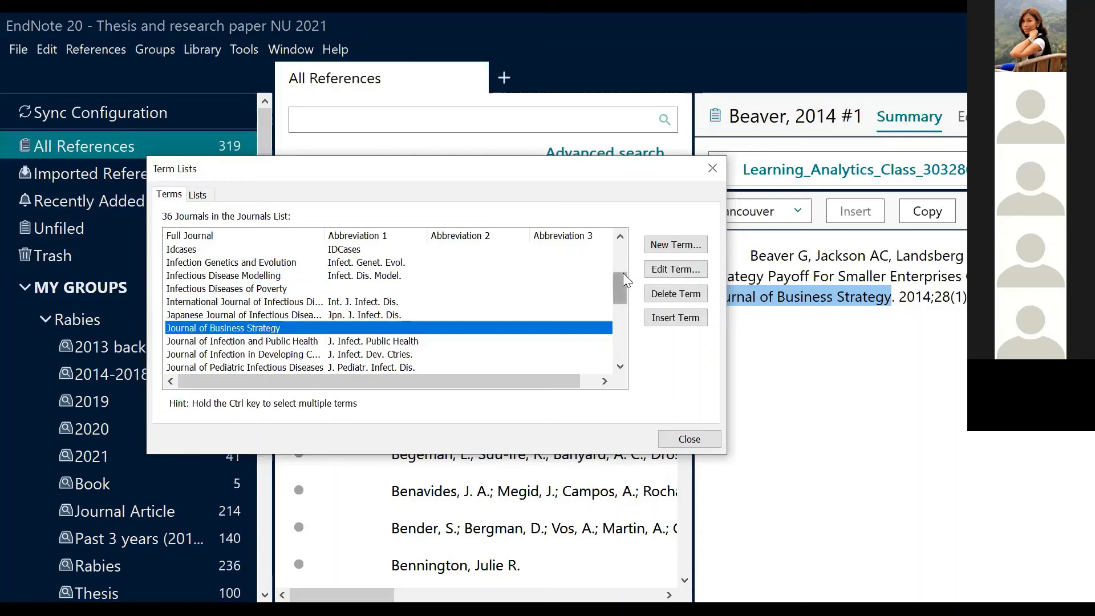
Delete all terms from the Journals term list
left_click_drag(624, 278, 618, 233)
left_click(185, 249)
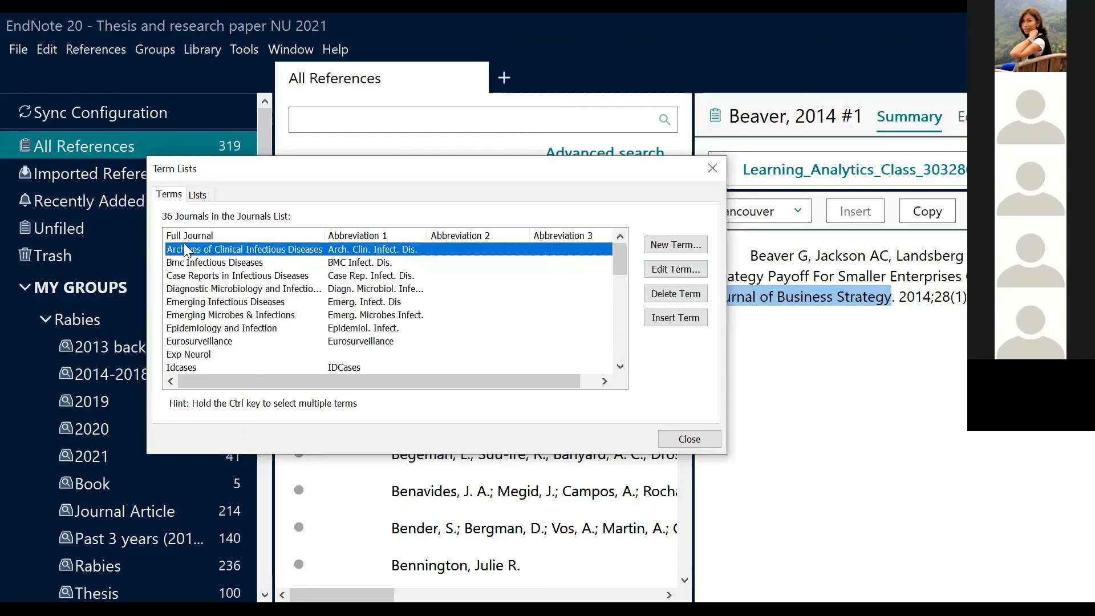
key("ctrl+a")
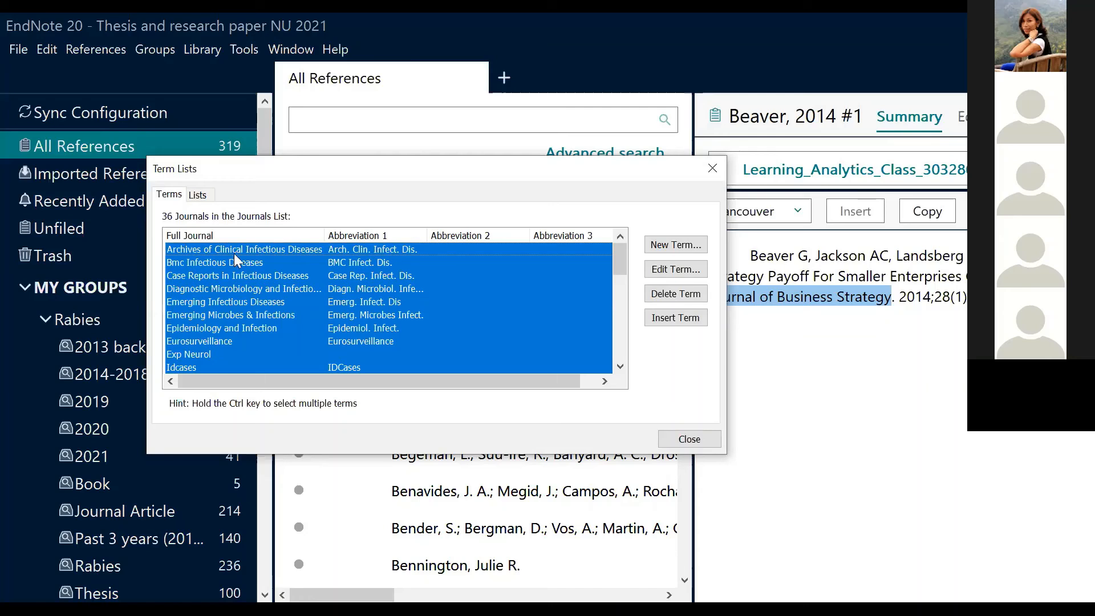
left_click(677, 295)
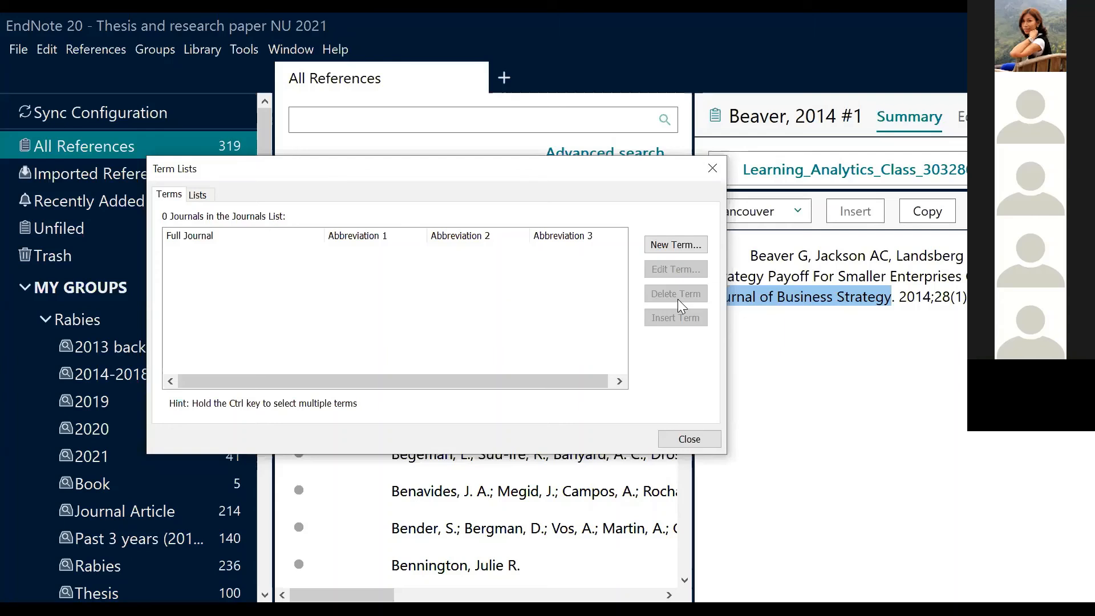
Import the Medical text file from EndNote's Terms Lists folder into the Journals list
left_click(200, 195)
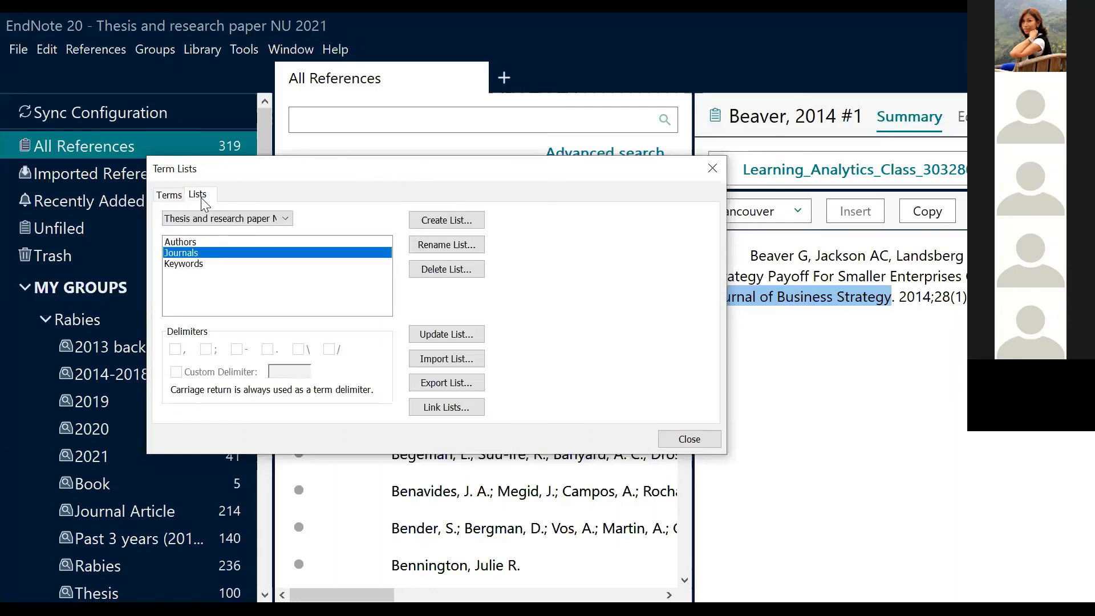
left_click(472, 368)
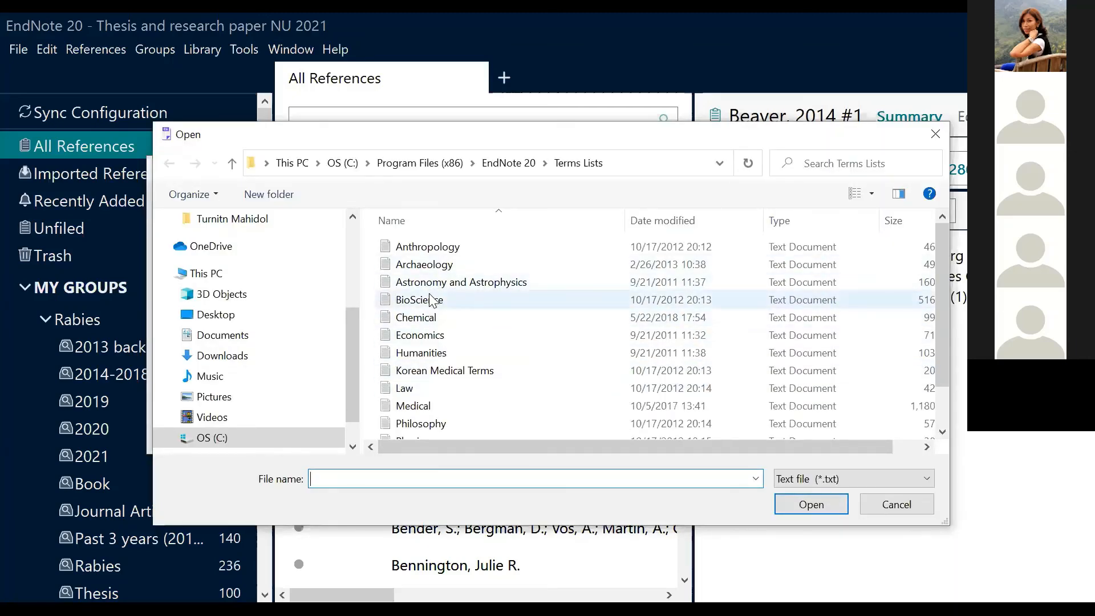
scroll(422, 298, "down", 1)
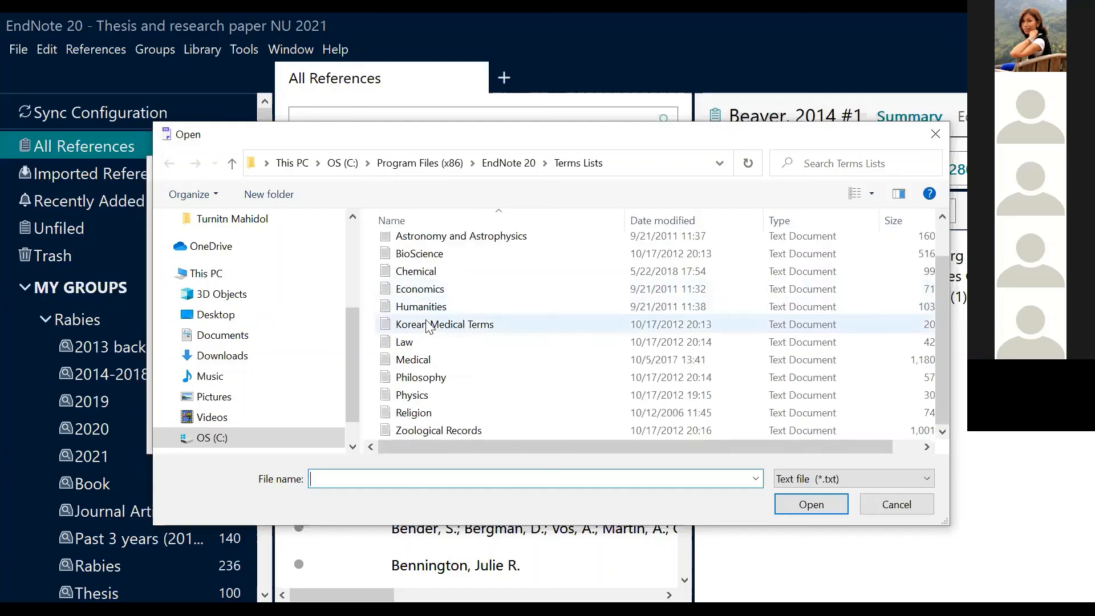
left_click(429, 362)
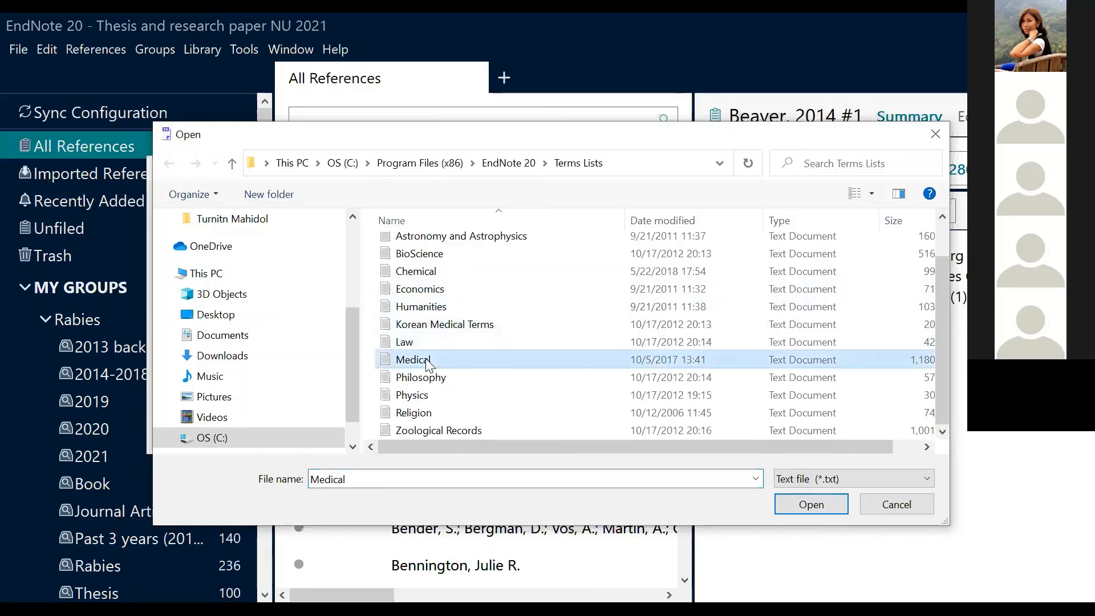
left_click(800, 505)
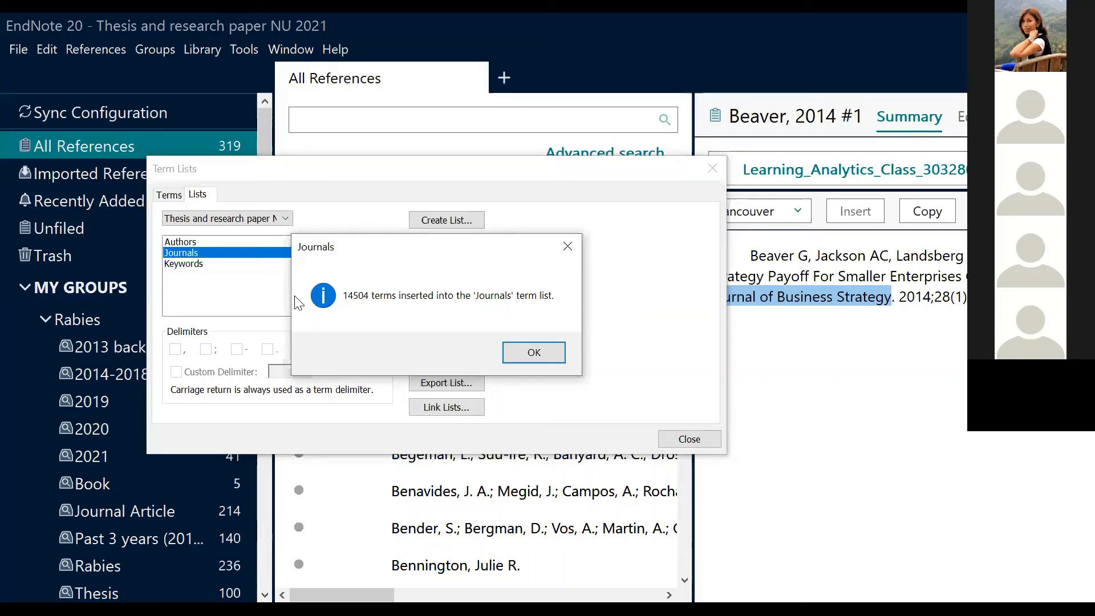
Import the Economics text file from EndNote's Terms Lists folder into the Journals term list as well
left_click(517, 352)
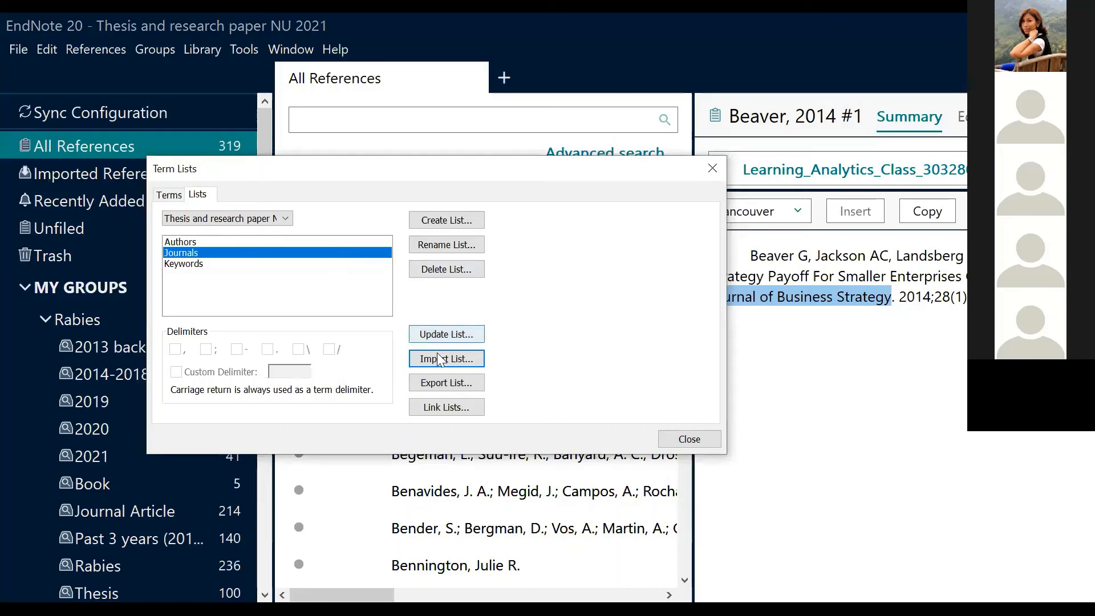
left_click(437, 337)
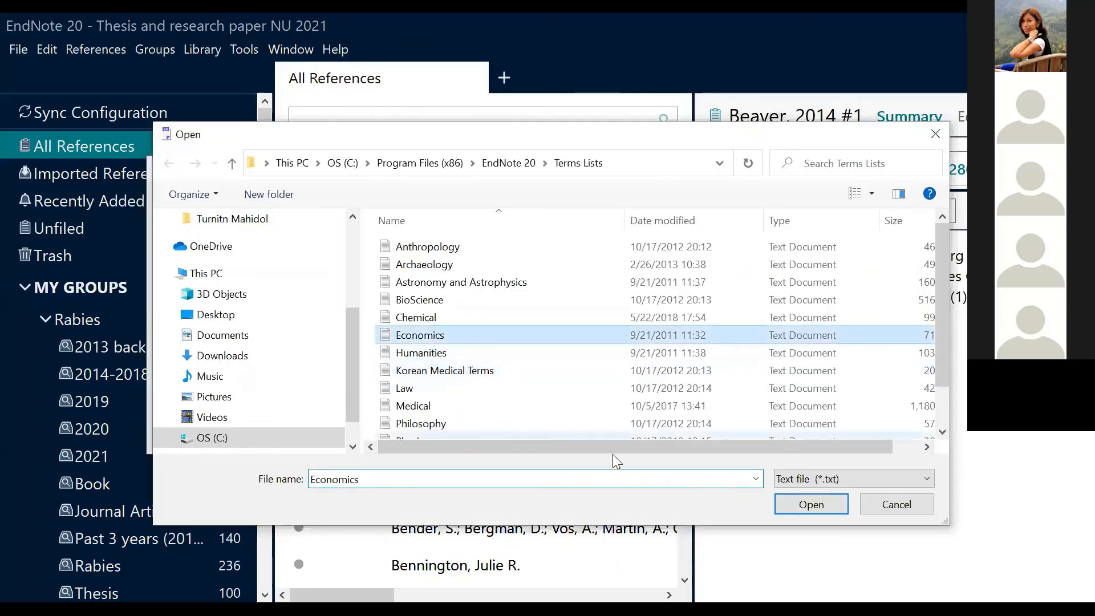
left_click(810, 504)
left_click(525, 350)
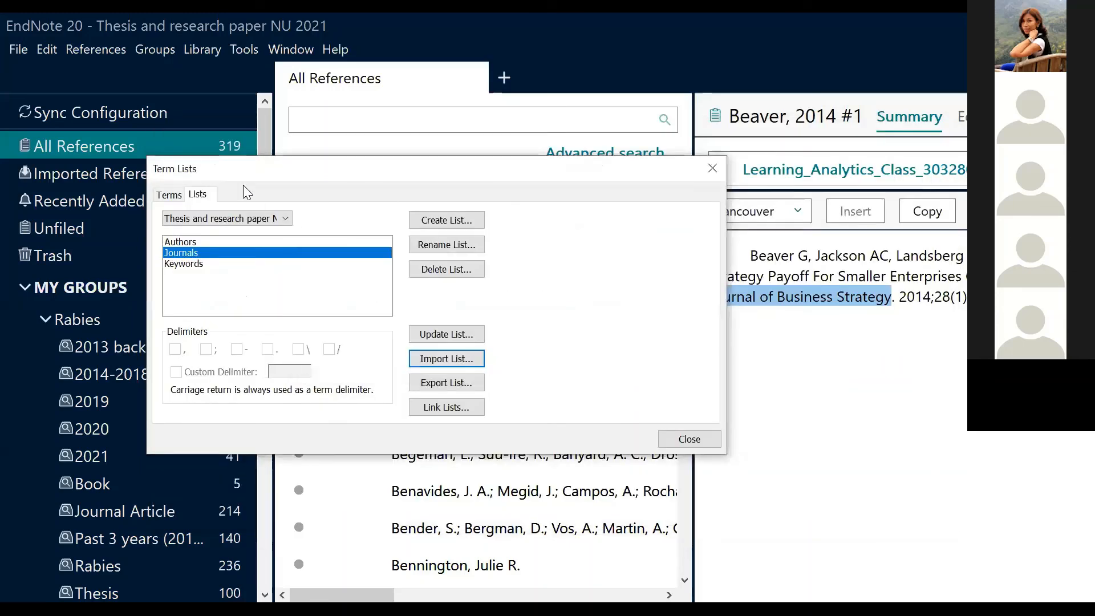
Show the terms of the Journals list and look over the imported journal names with their abbreviation columns
left_click(169, 194)
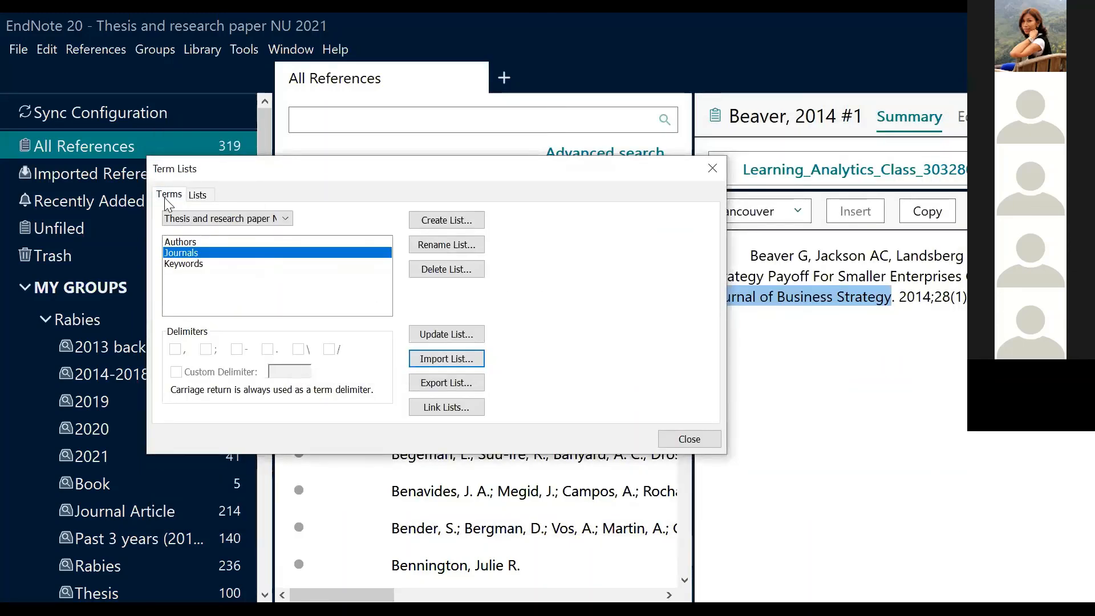
left_click(183, 196)
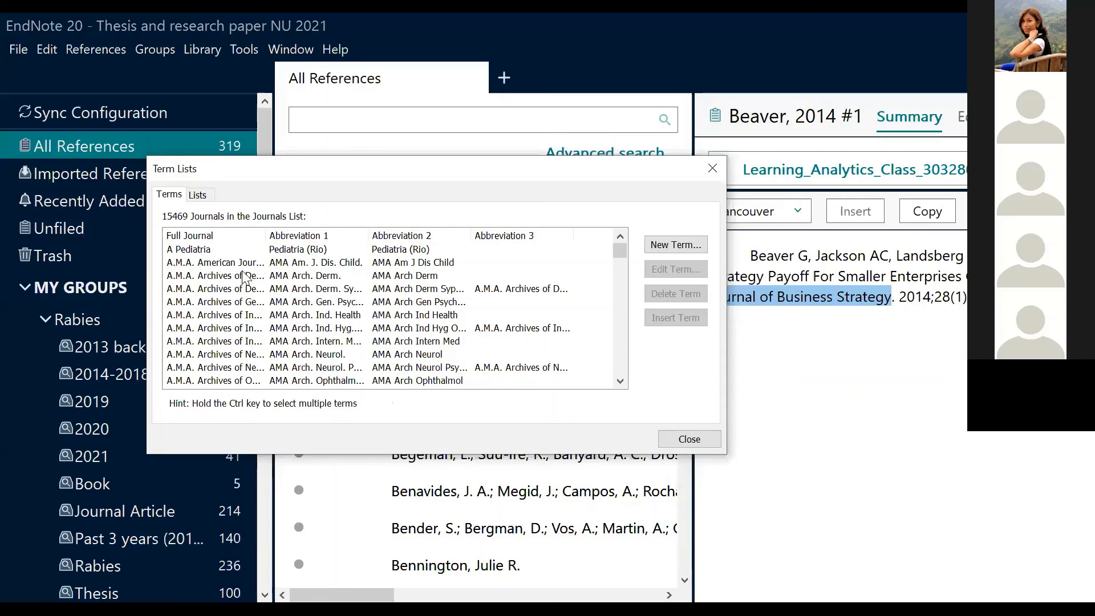
scroll(273, 288, "down", 5)
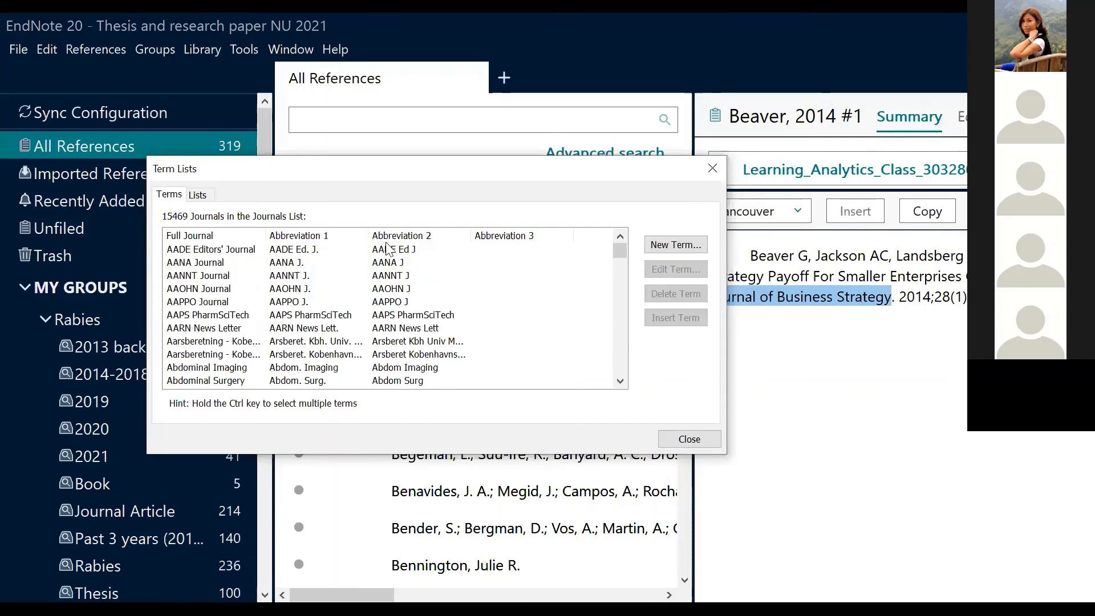
scroll(392, 265, "down", 1)
scroll(282, 314, "down", 3)
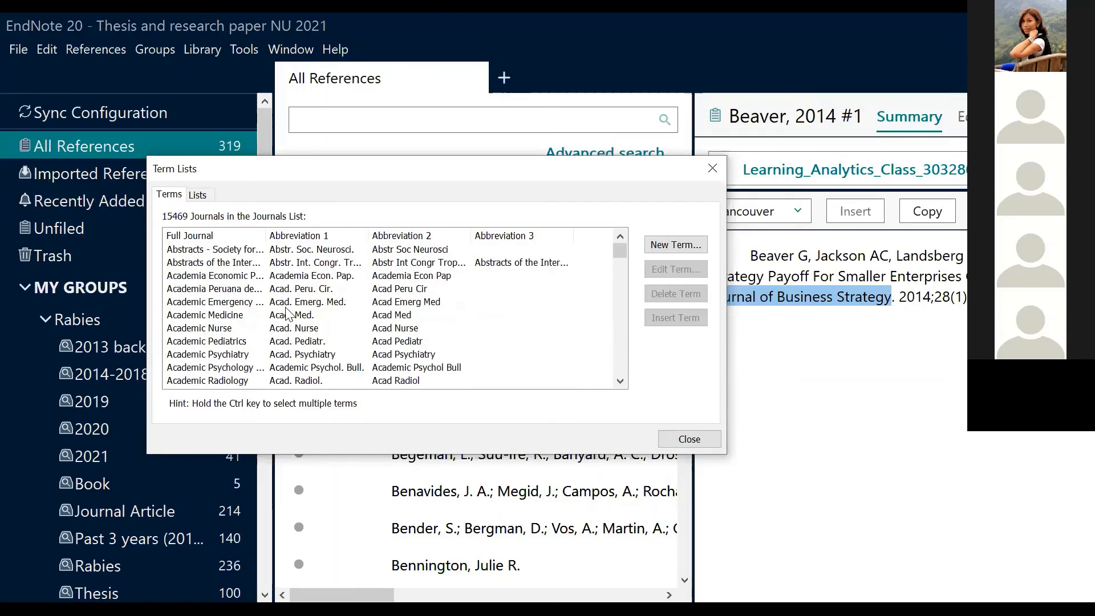
scroll(292, 329, "down", 8)
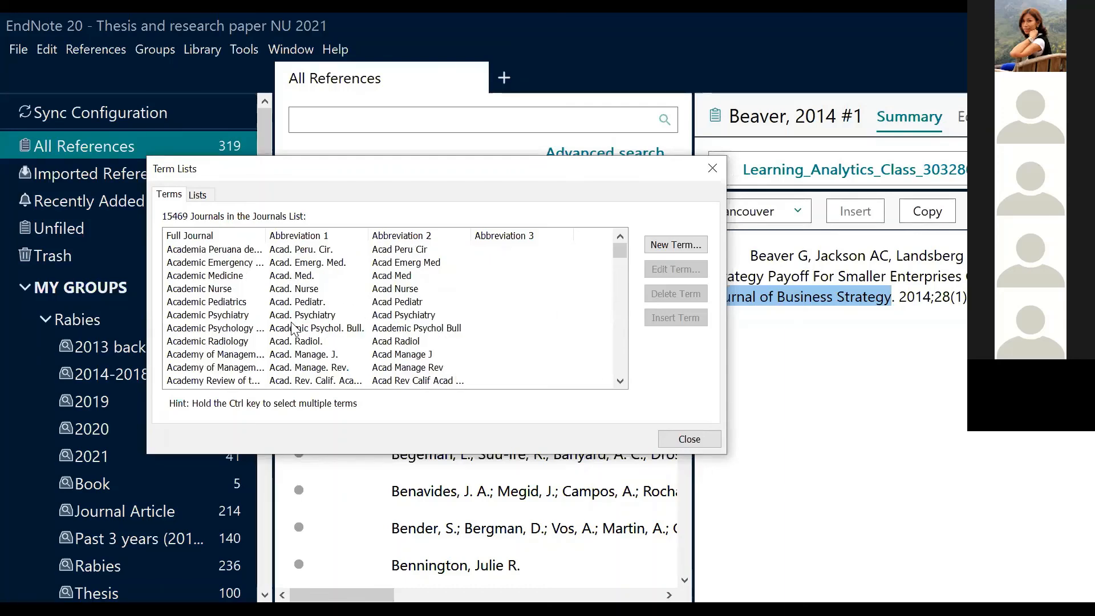
scroll(294, 329, "down", 15)
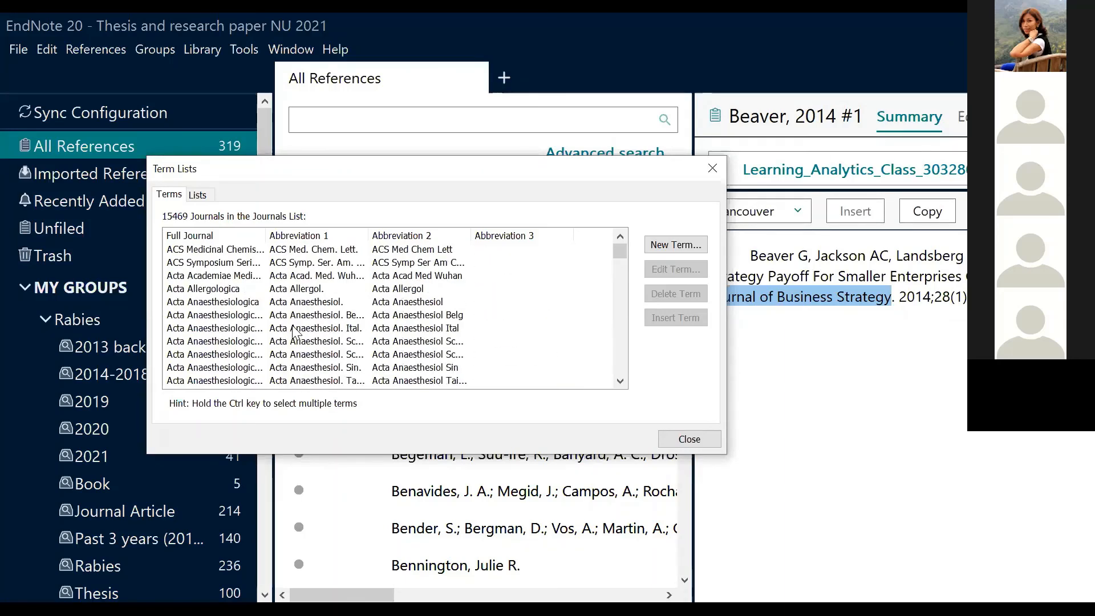
Find Journal of Business Strategy in the Journals terms, widen the Full Journal column to check its abbreviations, and close the term lists
left_click_drag(620, 252, 618, 306)
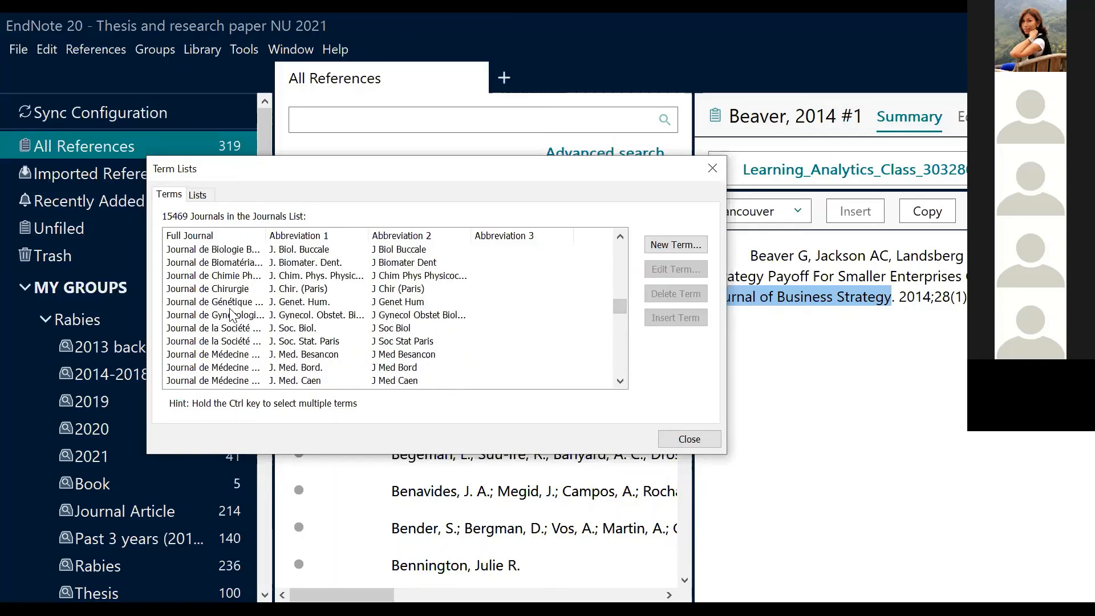
scroll(239, 342, "up", 2)
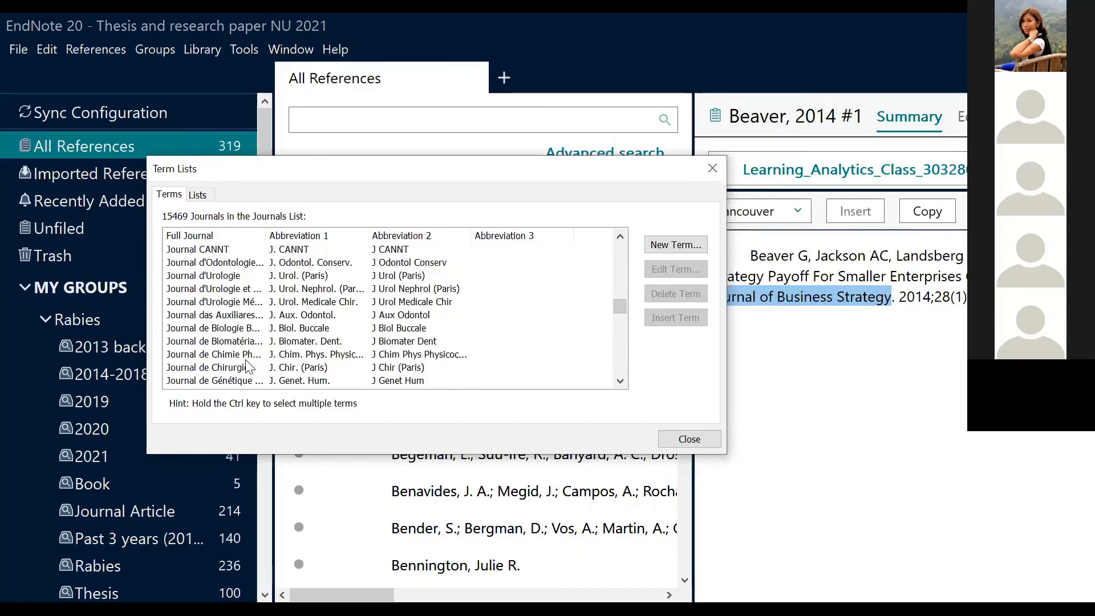
scroll(248, 365, "up", 10)
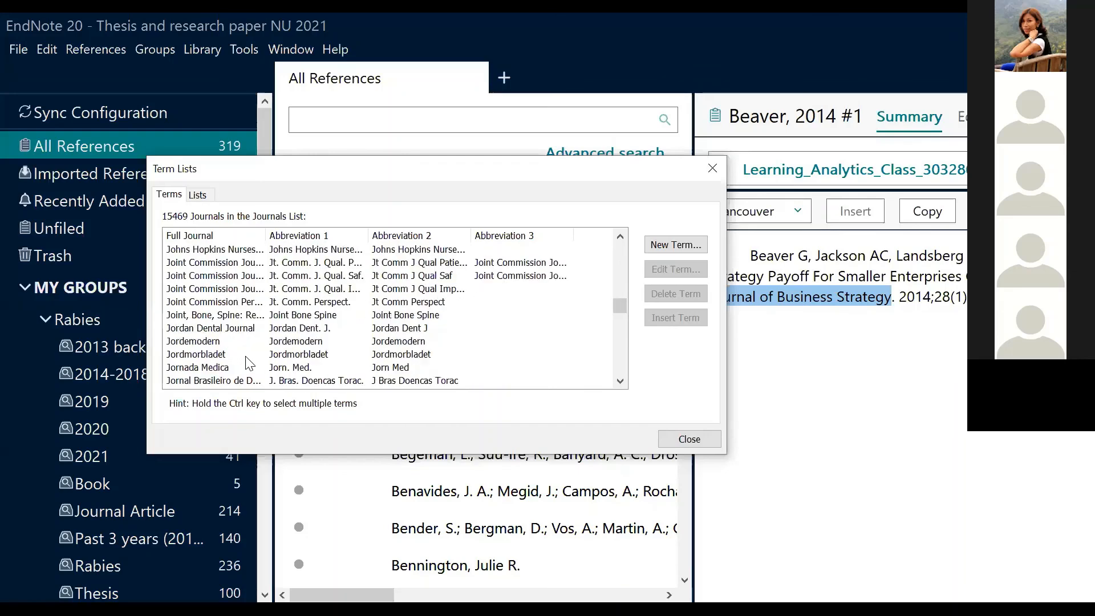
scroll(249, 363, "up", 2)
scroll(249, 365, "down", 15)
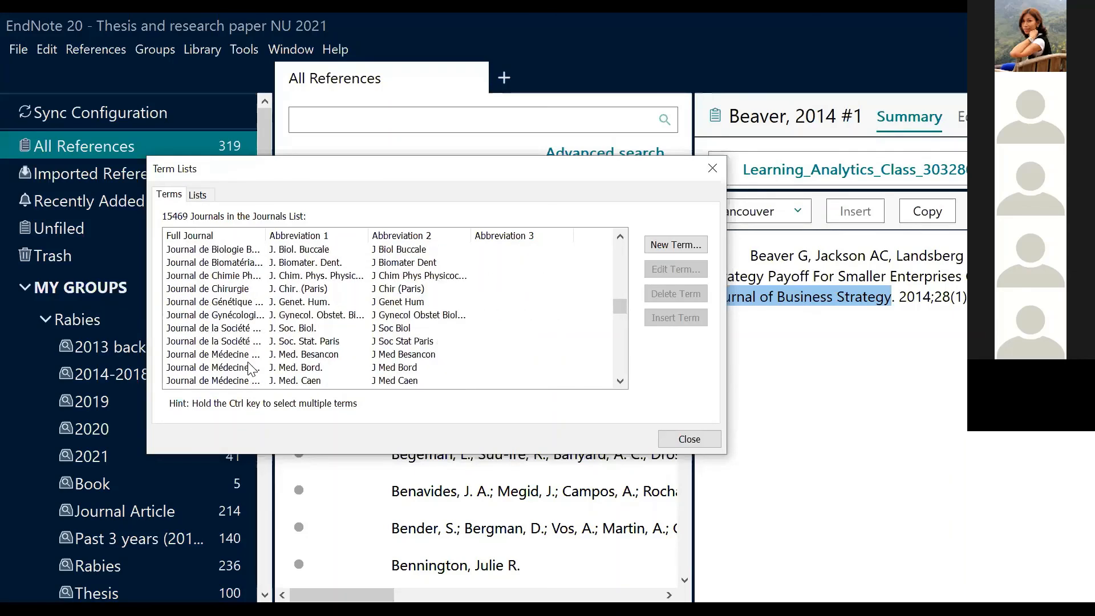
scroll(250, 368, "down", 20)
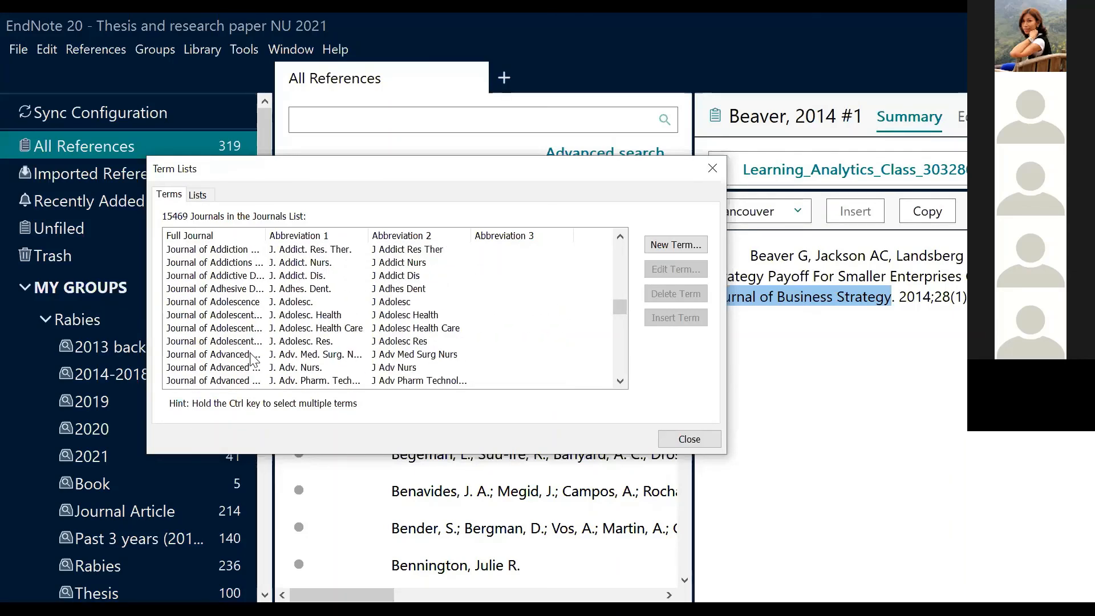
scroll(251, 359, "down", 20)
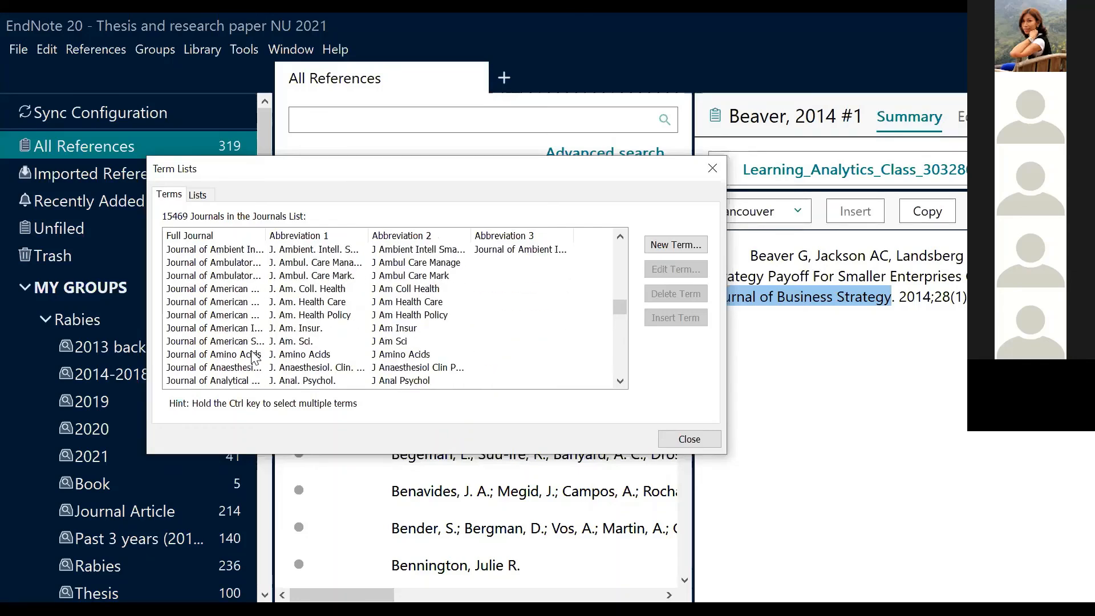
scroll(254, 357, "down", 20)
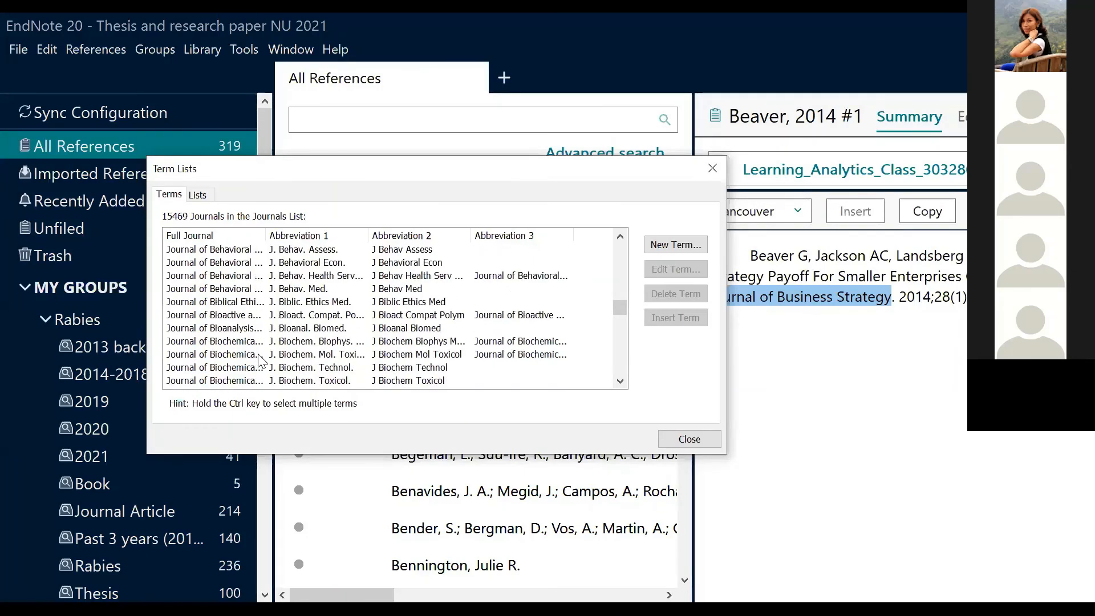
scroll(258, 360, "down", 15)
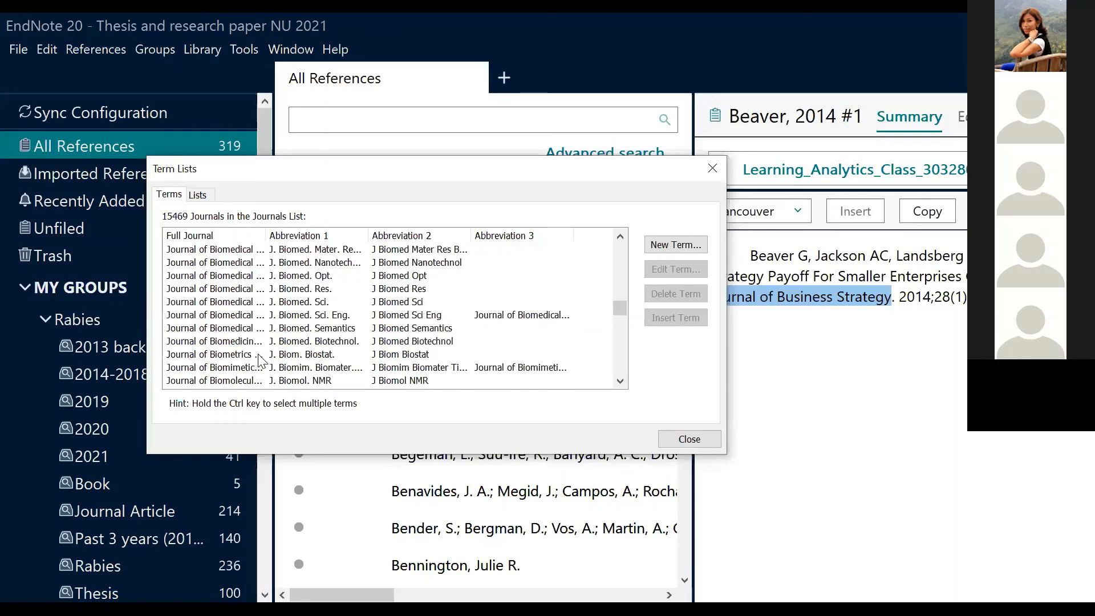
scroll(258, 360, "down", 15)
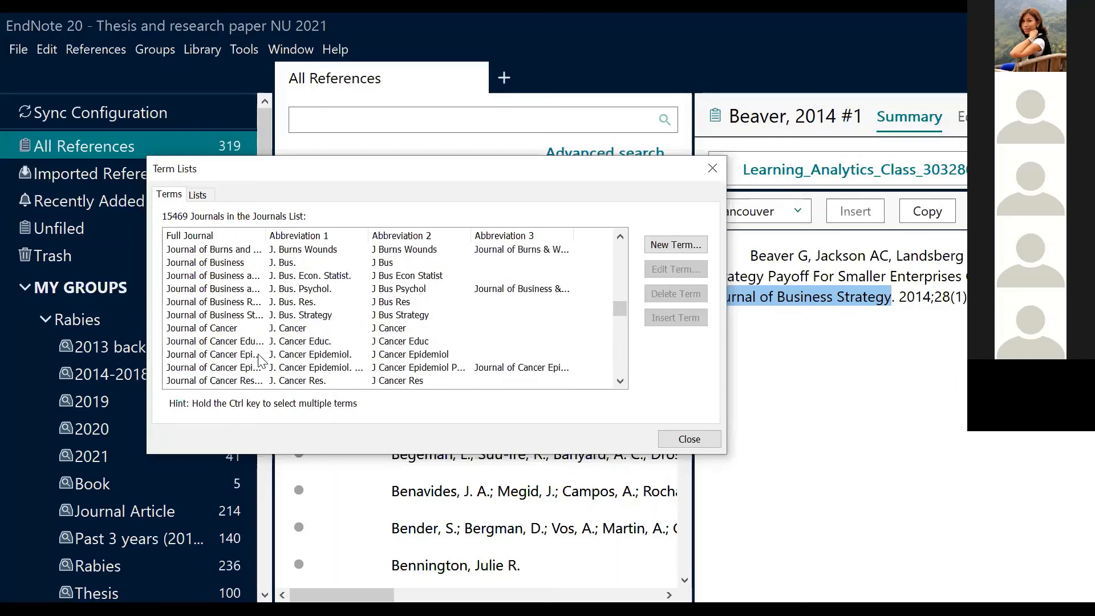
left_click_drag(265, 236, 333, 243)
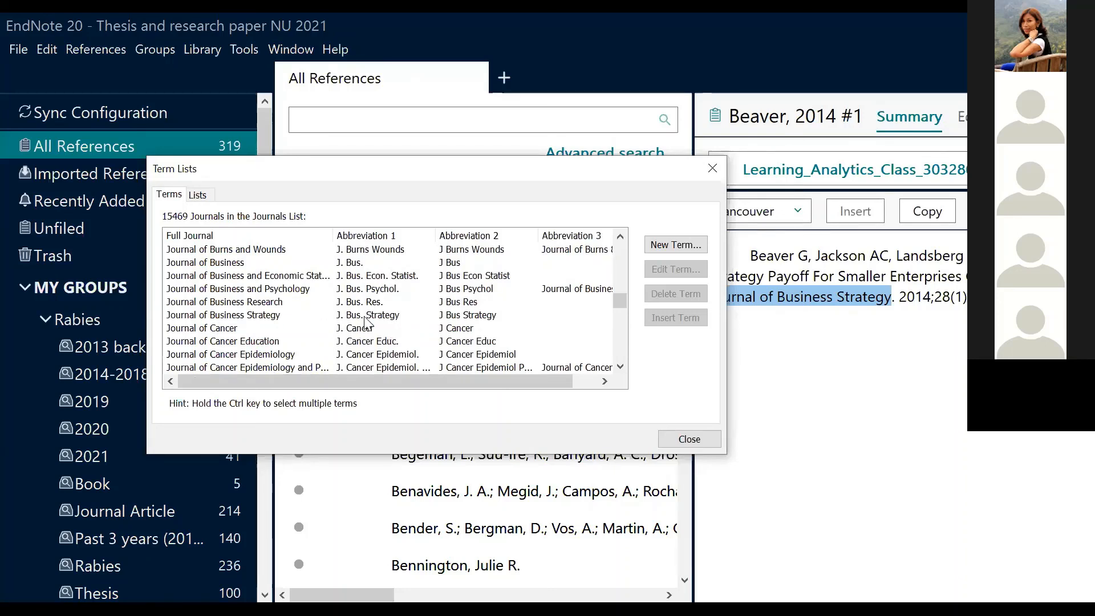
left_click(691, 437)
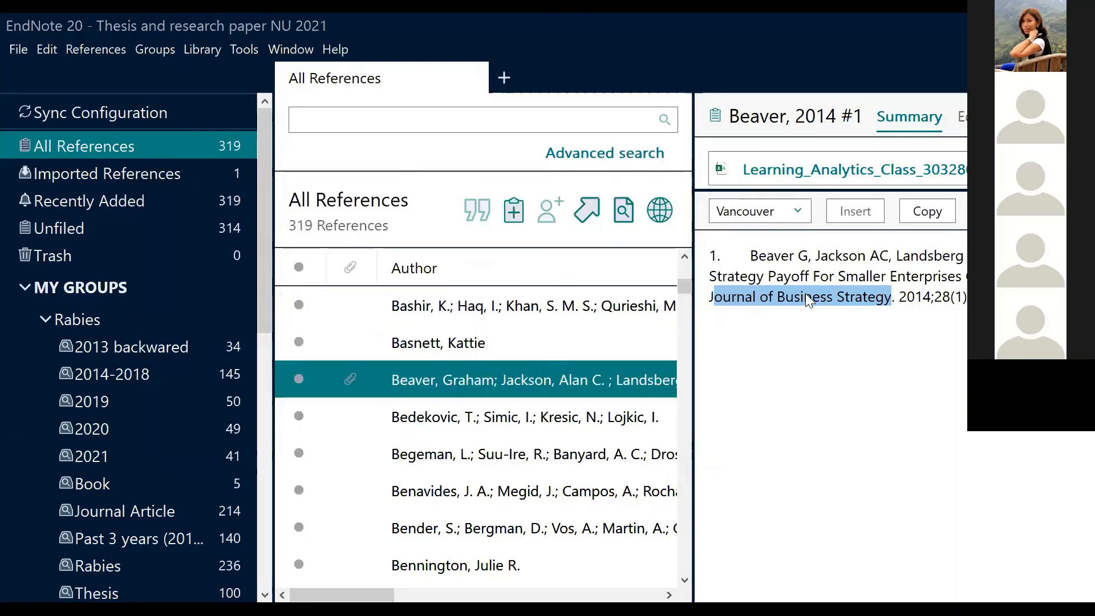
Reapply the Vancouver output style to the previewed reference to refresh its journal name
left_click(802, 216)
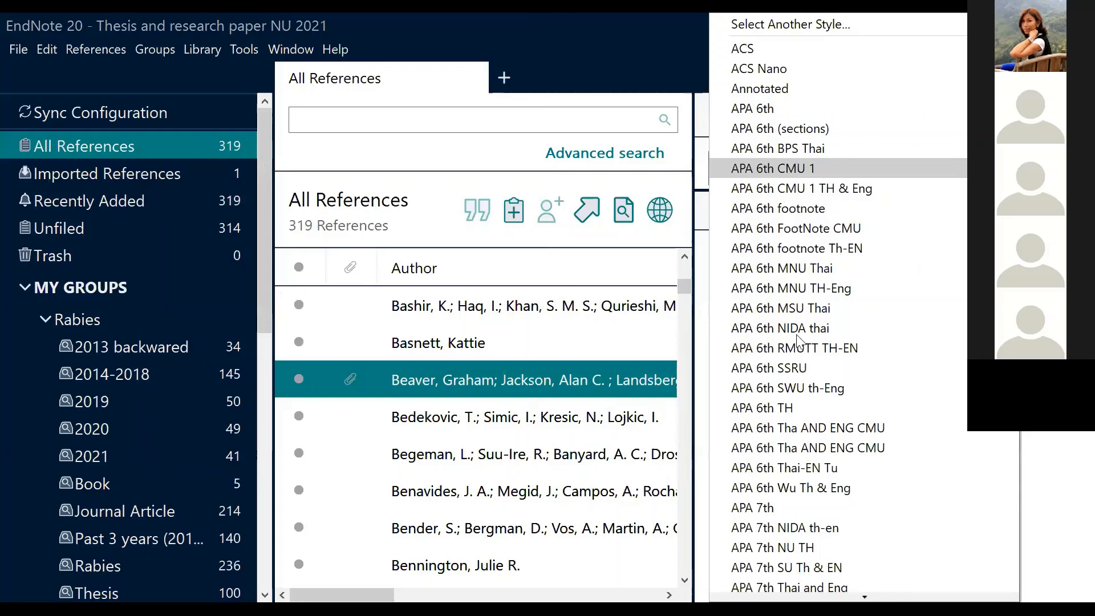
scroll(850, 579, "down", 7)
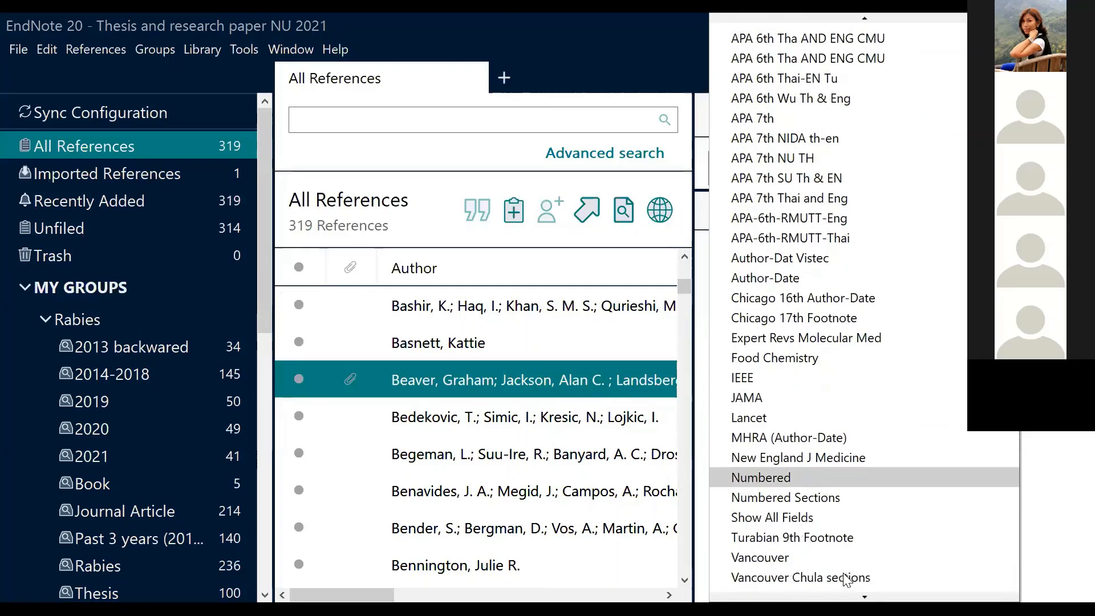
left_click(813, 559)
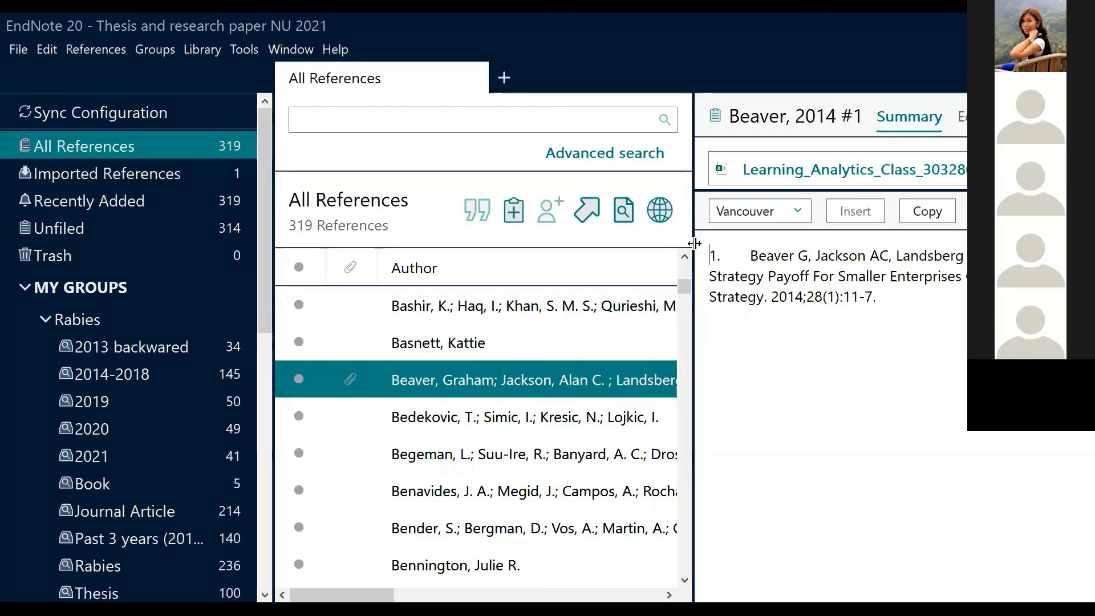
Extend the selection from the 2014 Journal of Business Strategy article with four more references in the list, dated 2019, 2018, 2017 and 2020
scroll(568, 479, "up", 1)
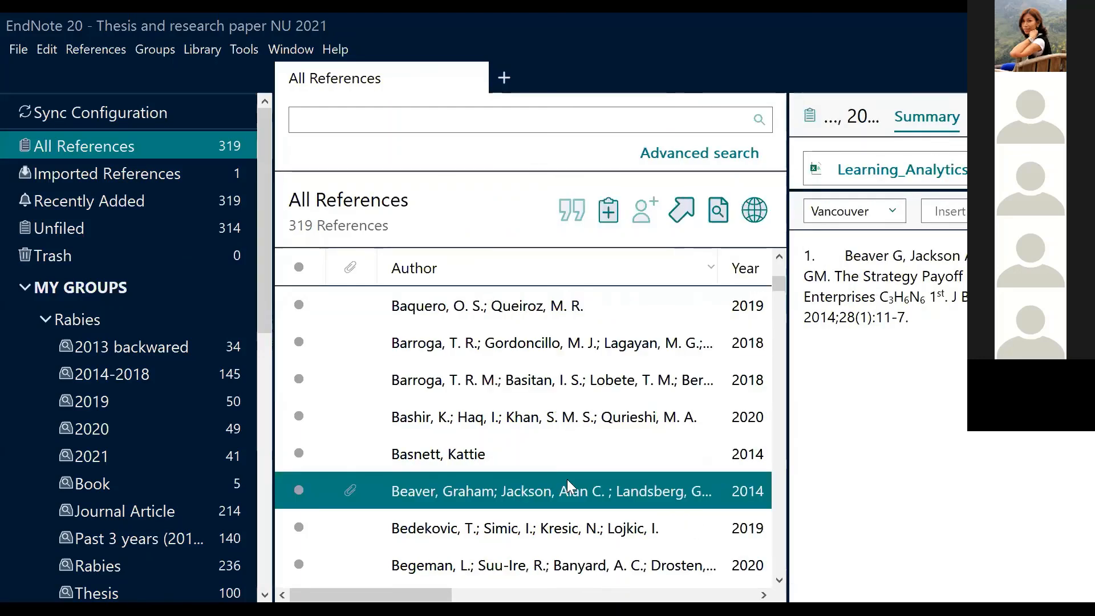
scroll(567, 479, "down", 2)
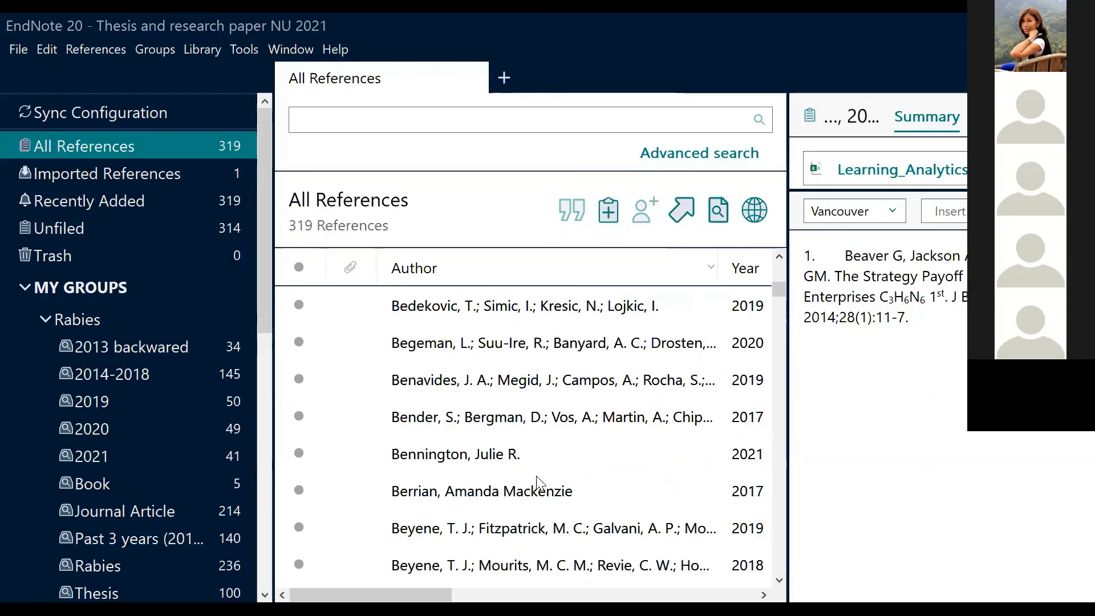
scroll(536, 480, "up", 1)
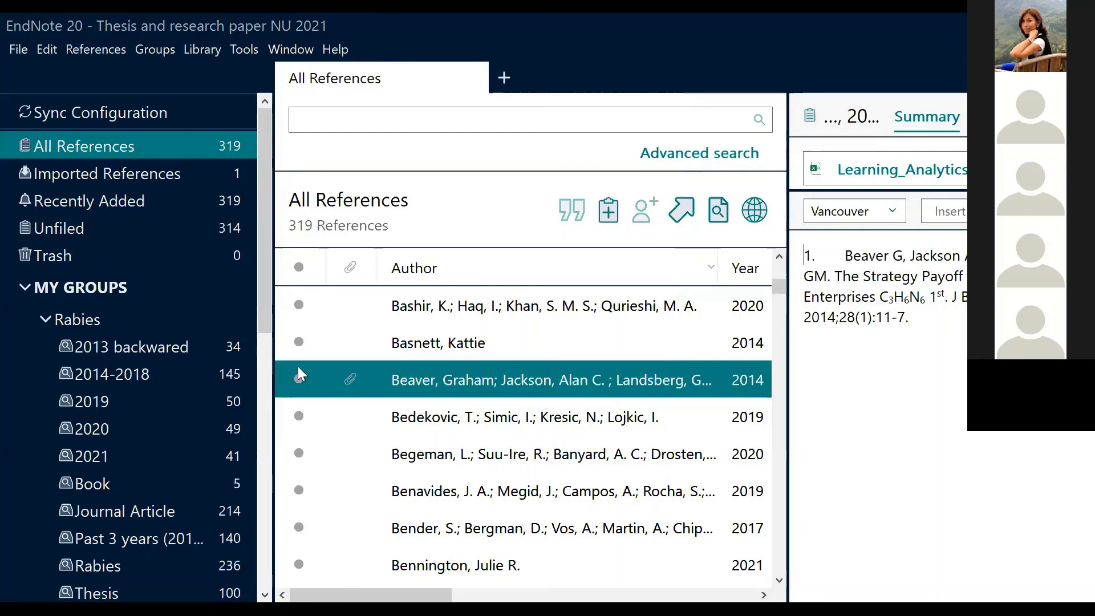
left_click(437, 493, "ctrl")
scroll(437, 493, "down", 3)
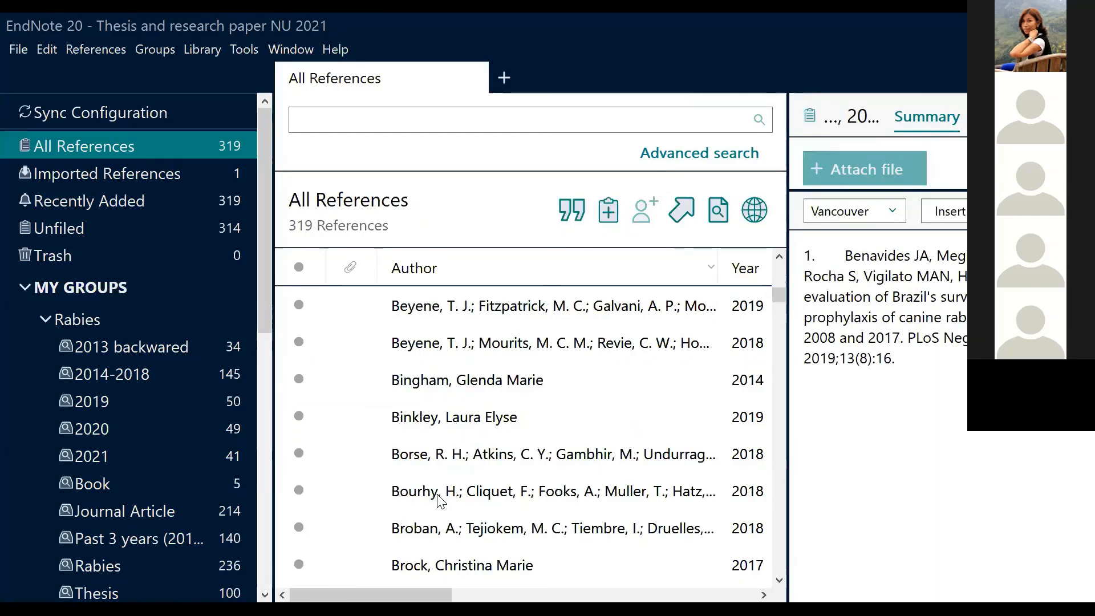
left_click(390, 459)
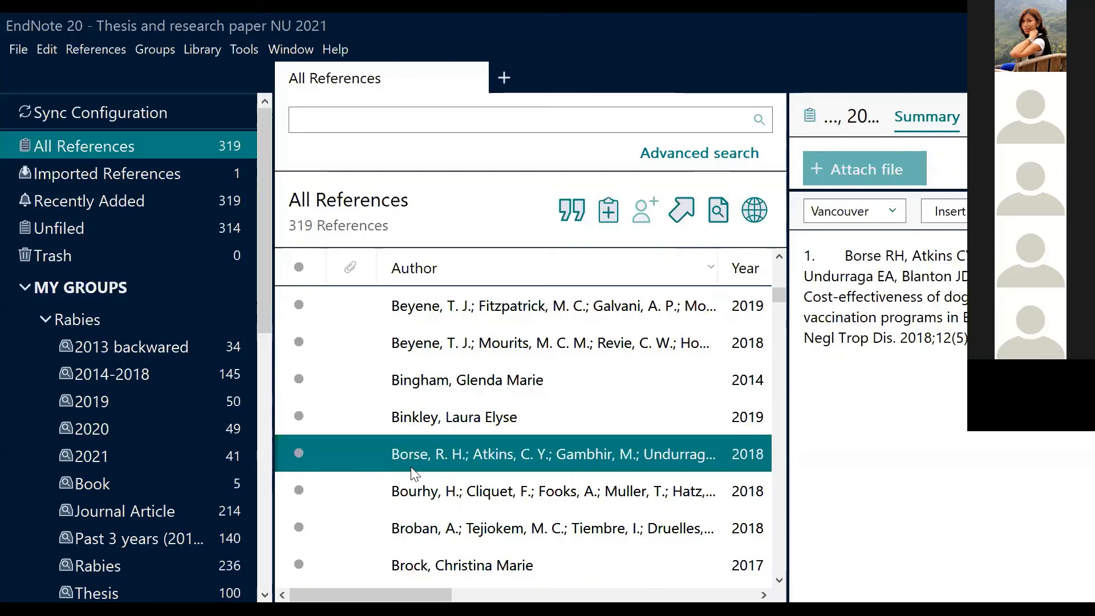
left_click(466, 570, "ctrl")
scroll(469, 563, "down", 2)
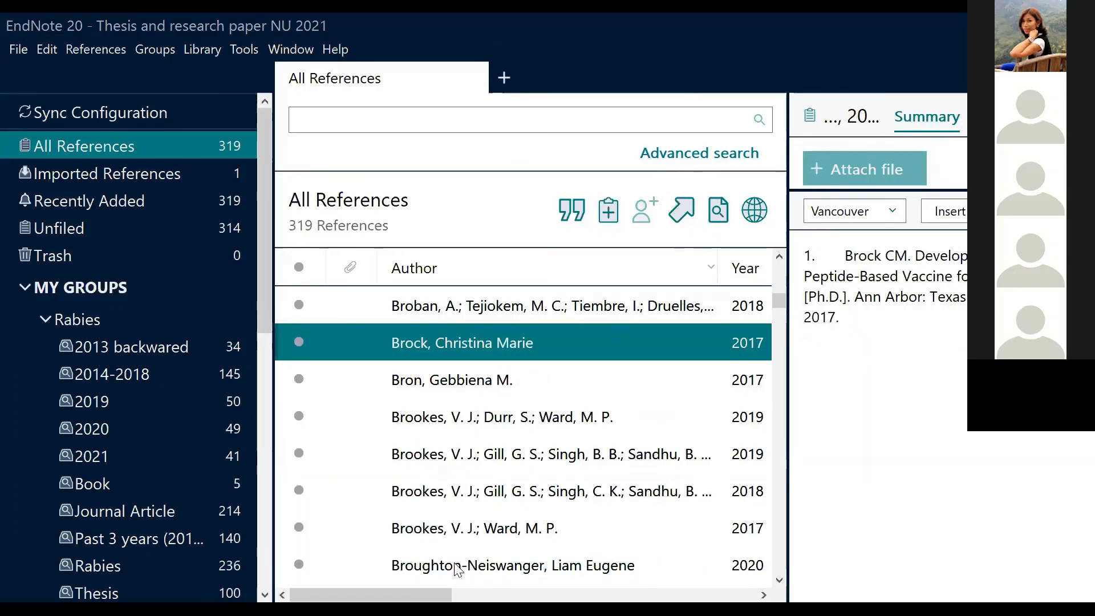
left_click(469, 549, "ctrl")
Copy the selected references as formatted references in the Vancouver style
scroll(469, 551, "up", 15)
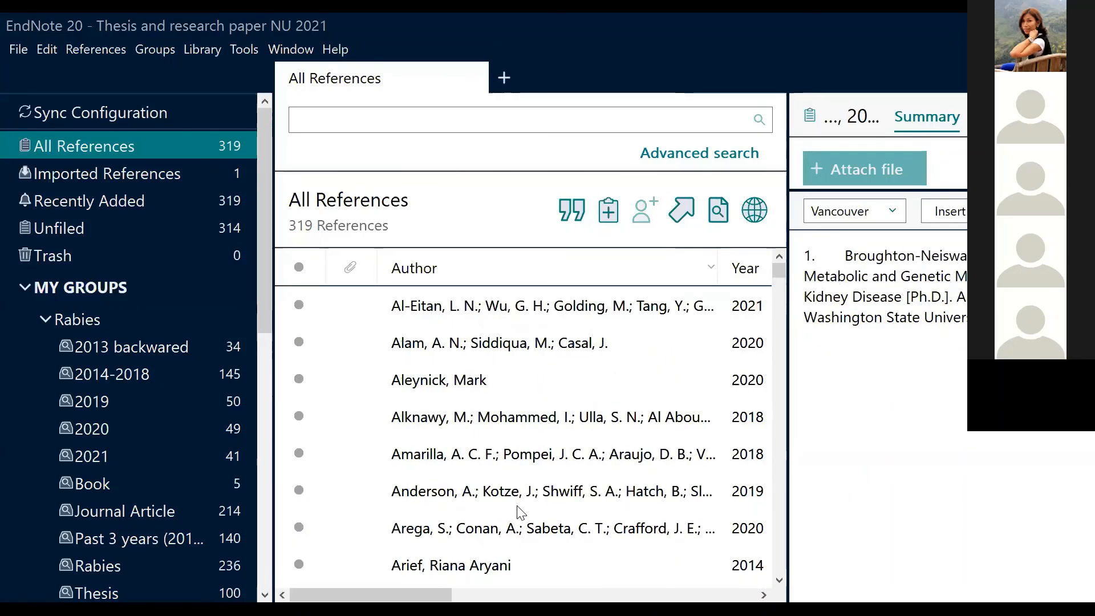
scroll(519, 519, "down", 7)
scroll(520, 516, "down", 1)
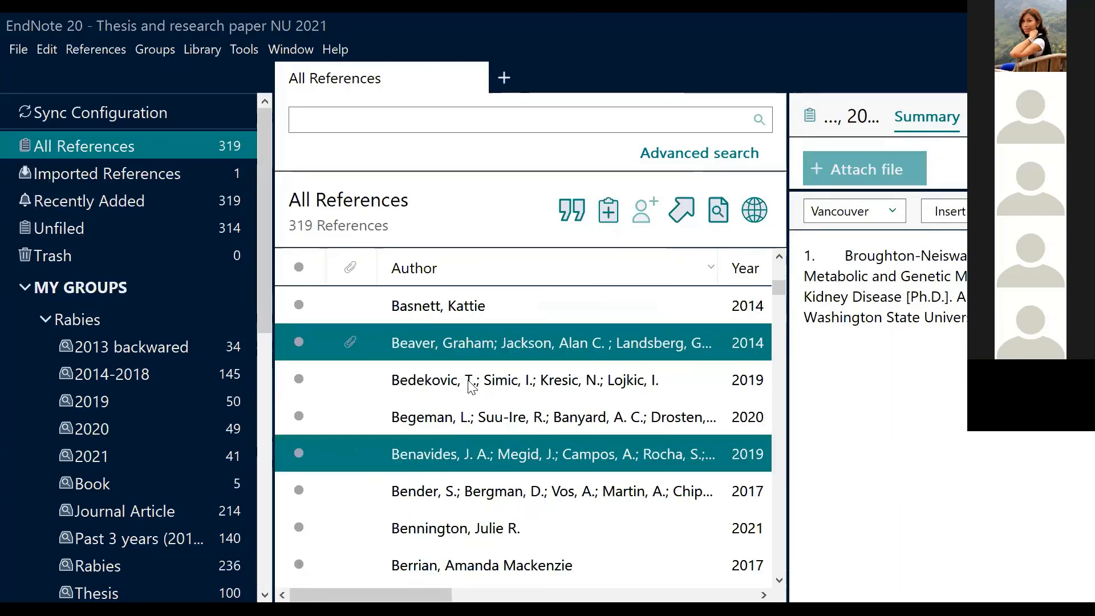
right_click(451, 342)
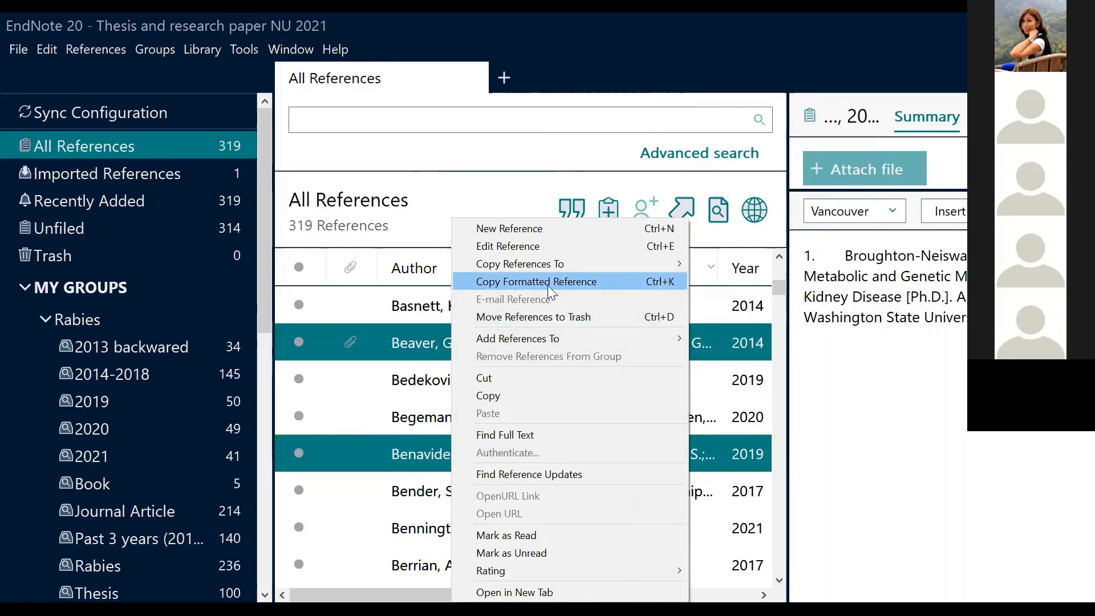
left_click(511, 280)
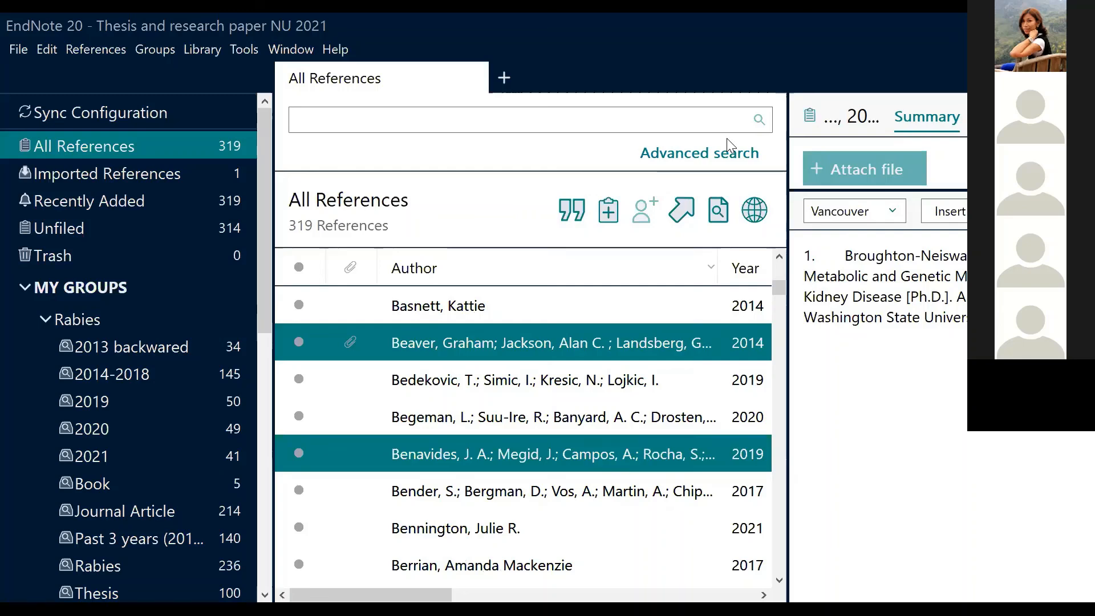
Switch to the Word document and try to paste the copied references on a new line below the numbered Vancouver entry
left_click(975, 553)
left_click(873, 445)
key("Return")
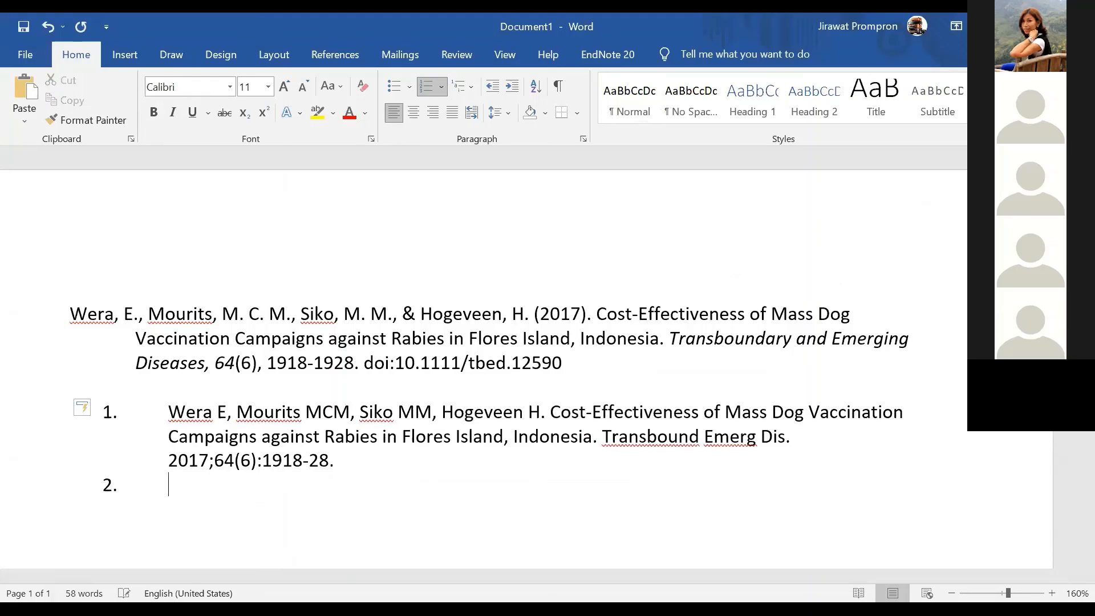
key("Return")
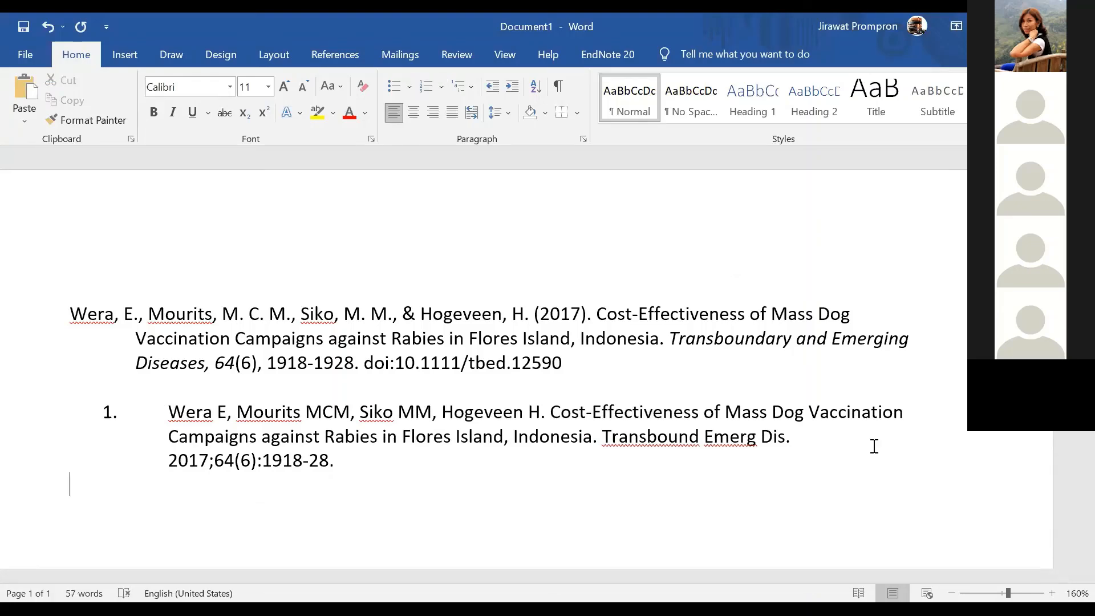
key("ctrl+v")
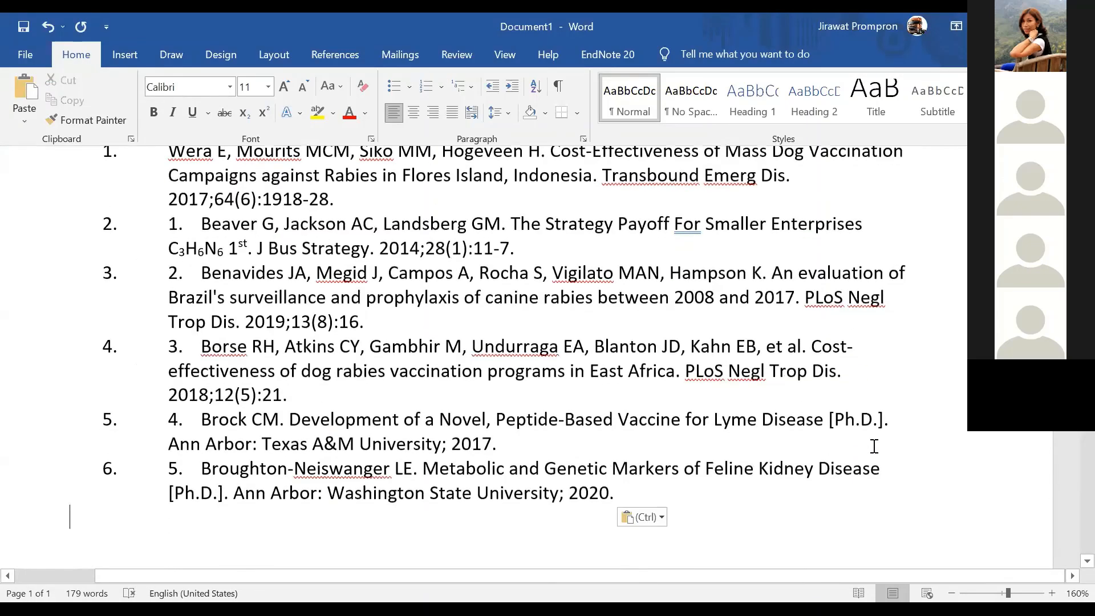
scroll(874, 447, "up", 2)
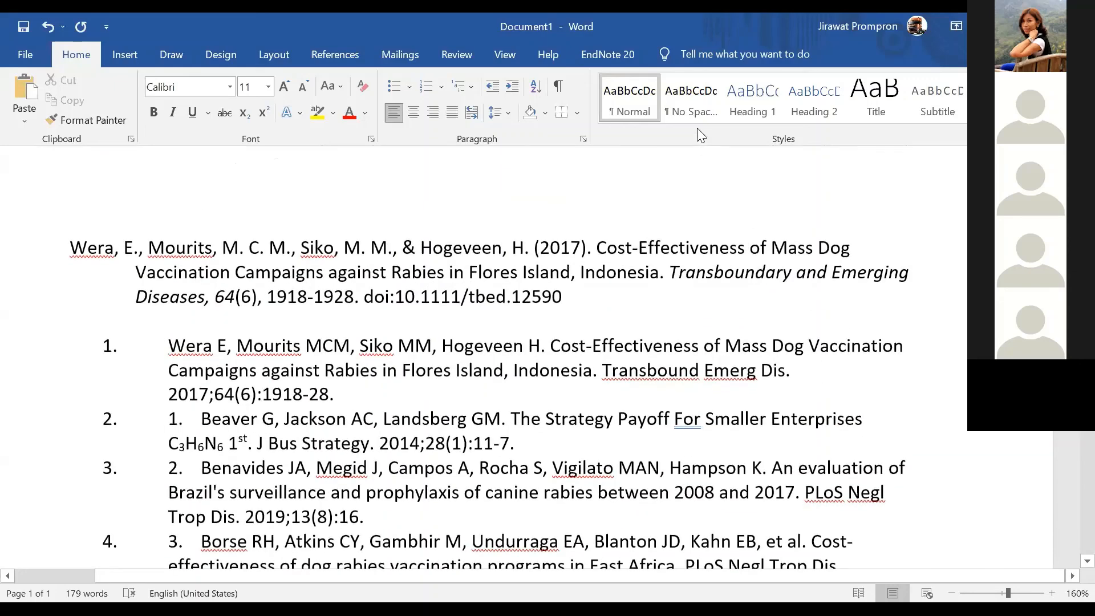
Undo the pasted references, the added lines and the automatic list numbering of the Vancouver entry
left_click(54, 17)
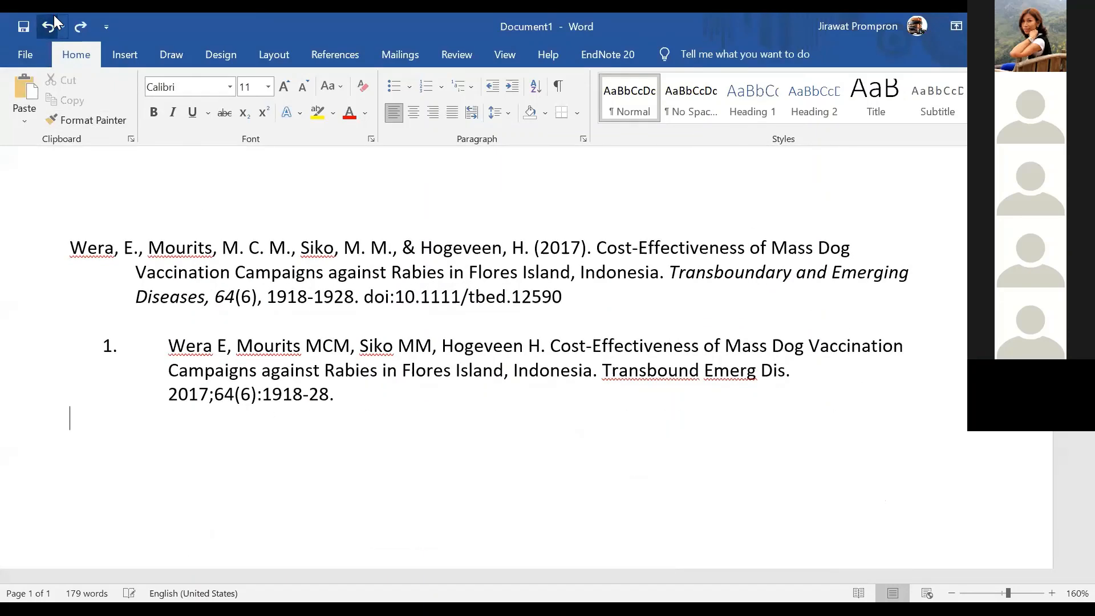
left_click(56, 23)
left_click(53, 16)
left_click(54, 16)
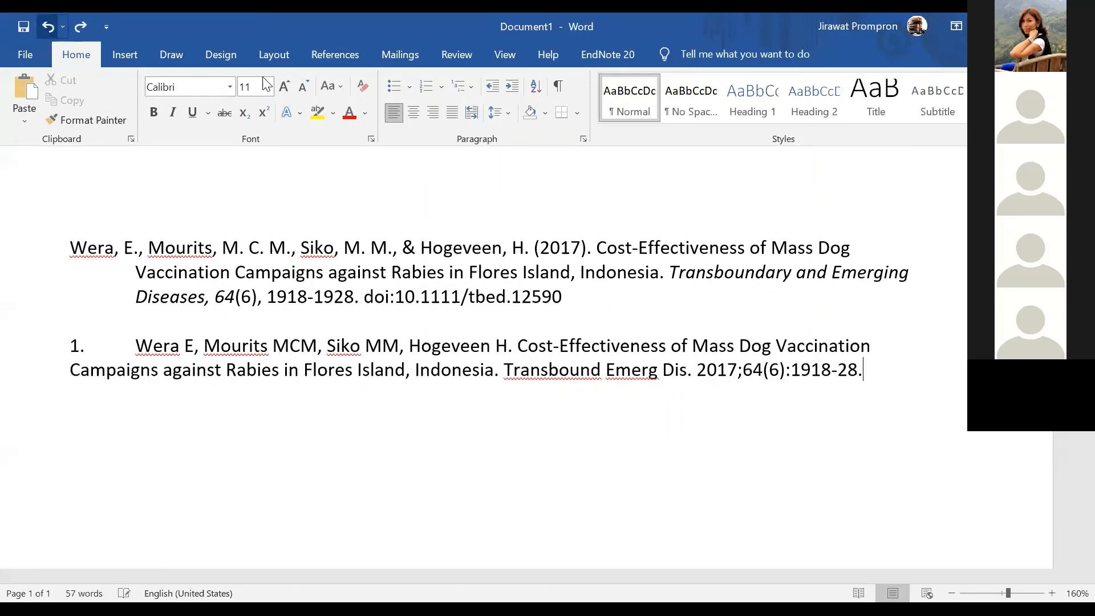
Paste the copied Vancouver references on a new line directly after the 2017 APA reference ending in its DOI
left_click(580, 298)
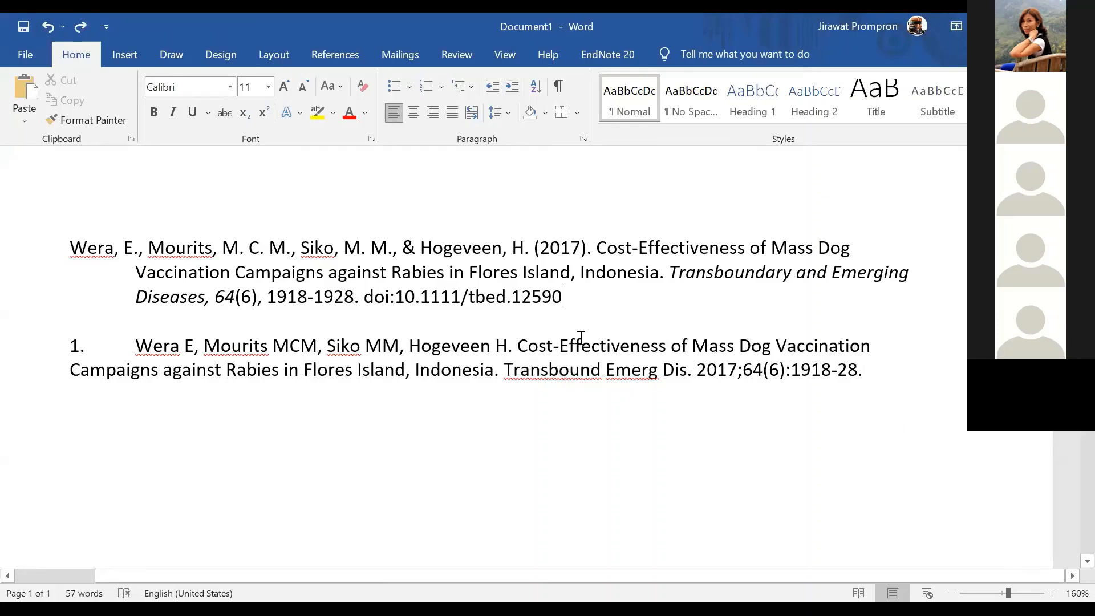
key("Return")
key("ctrl+v")
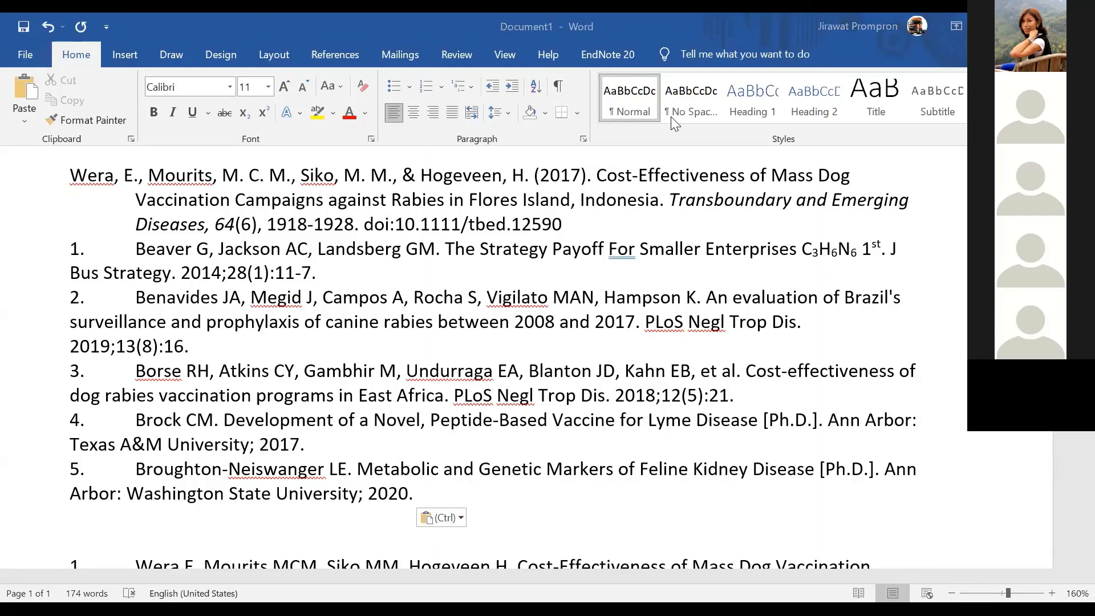
Switch to EndNote and change the output style of the reference preview to APA 7th
key("alt+Tab")
left_click(861, 194)
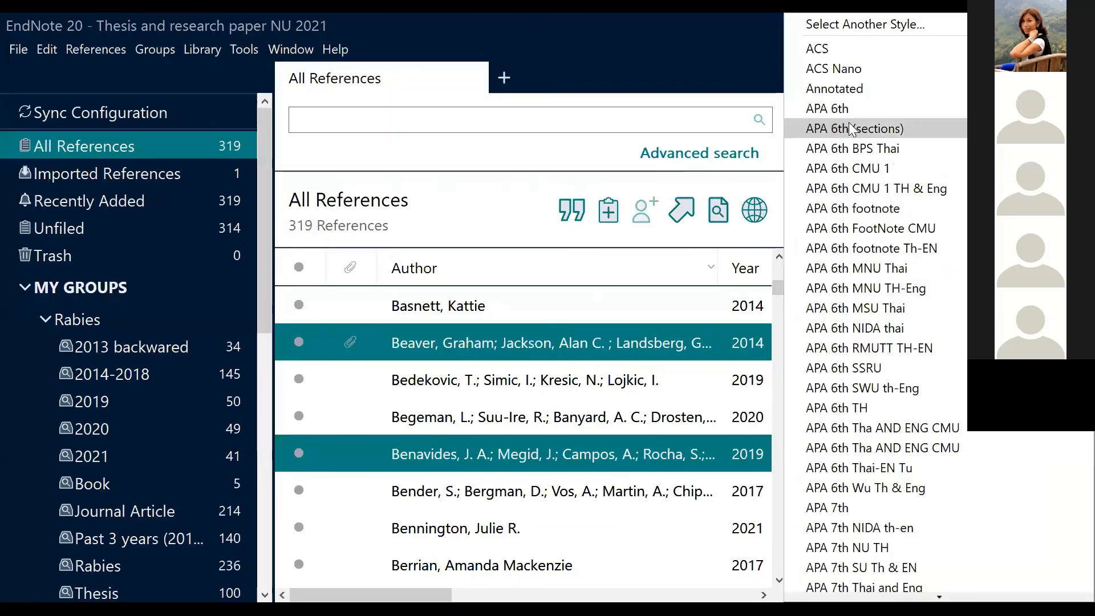
key("Up")
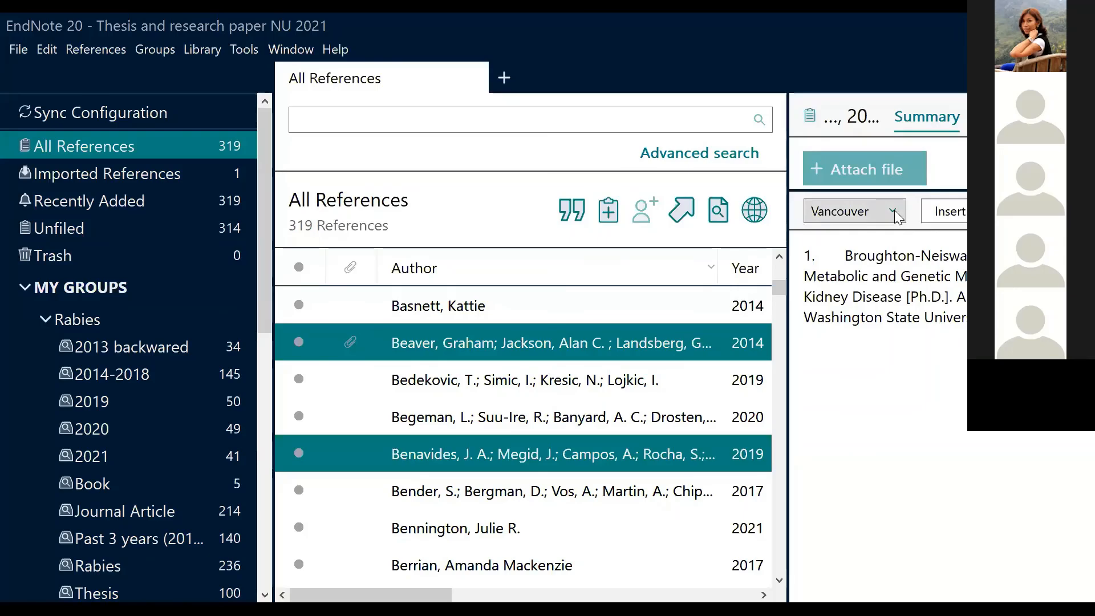
left_click(892, 213)
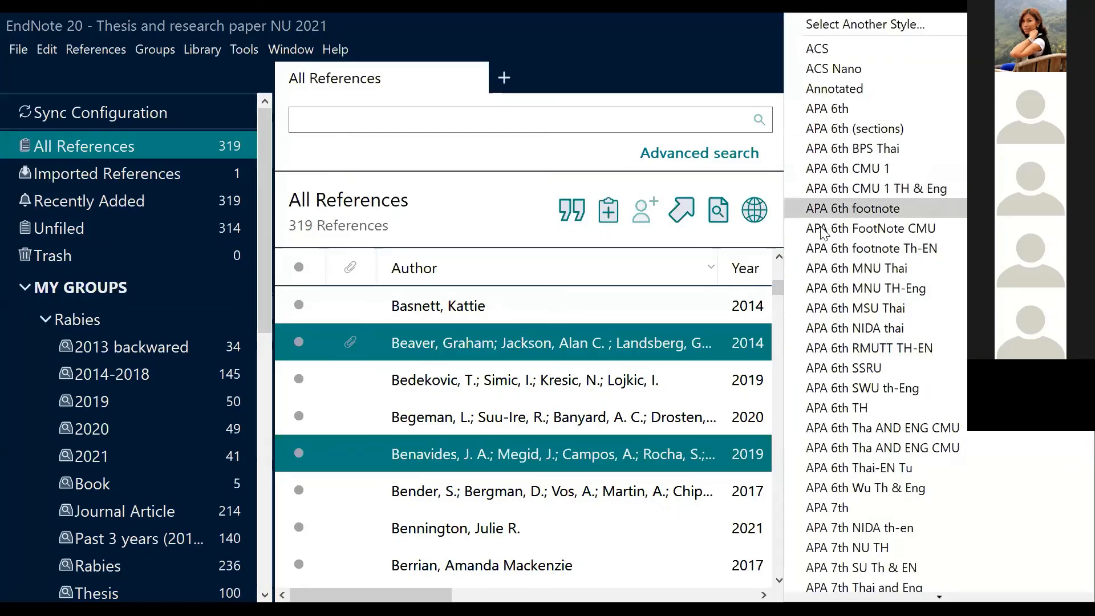
left_click(876, 503)
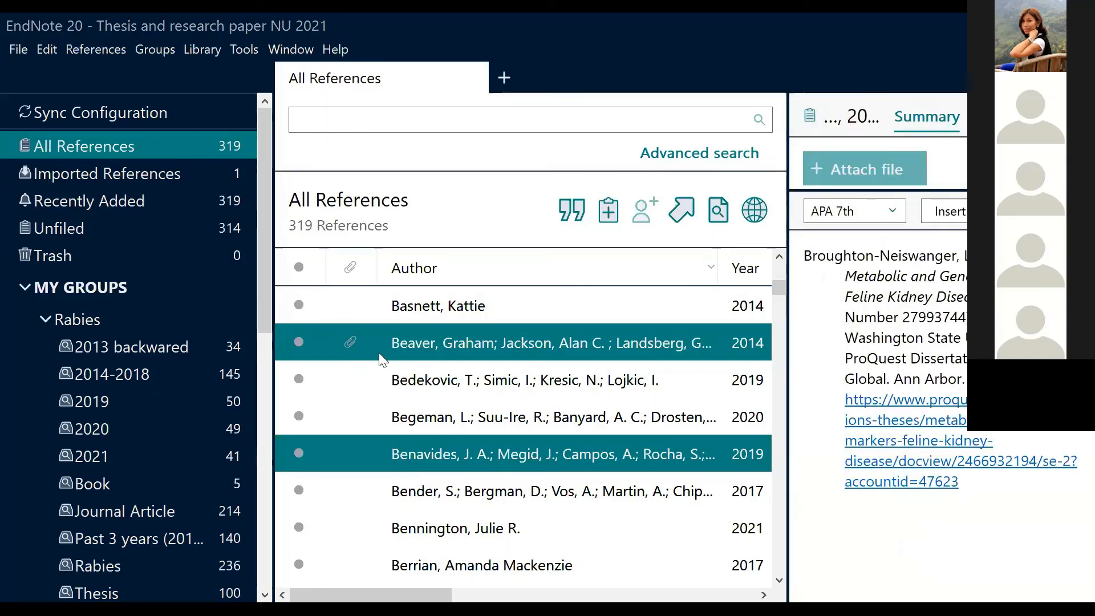
Copy the selected references as formatted references in the APA 7th style
key("alt")
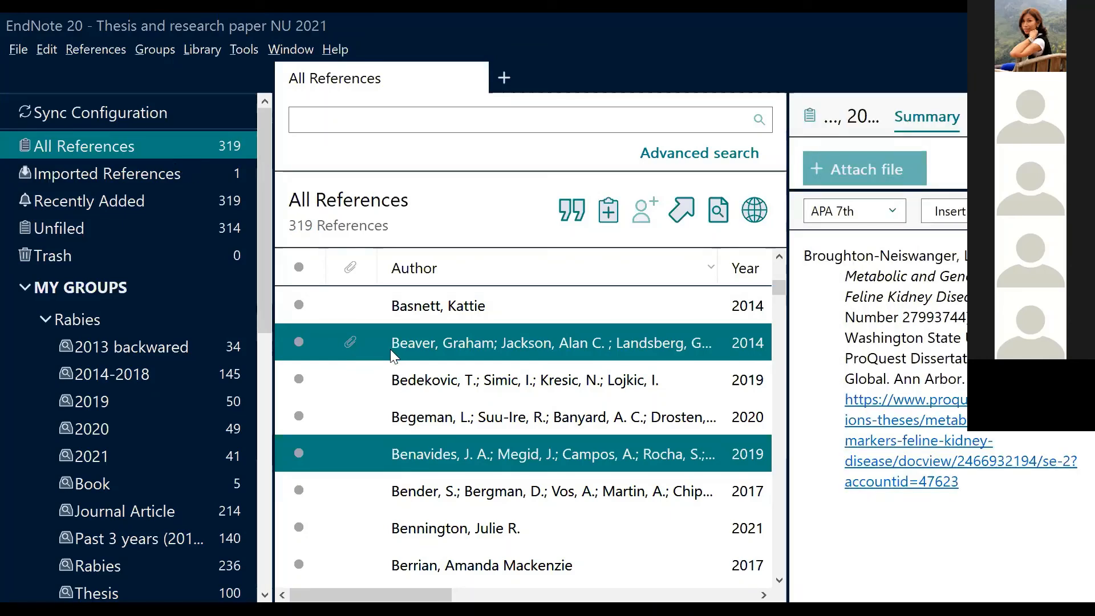
right_click(438, 340)
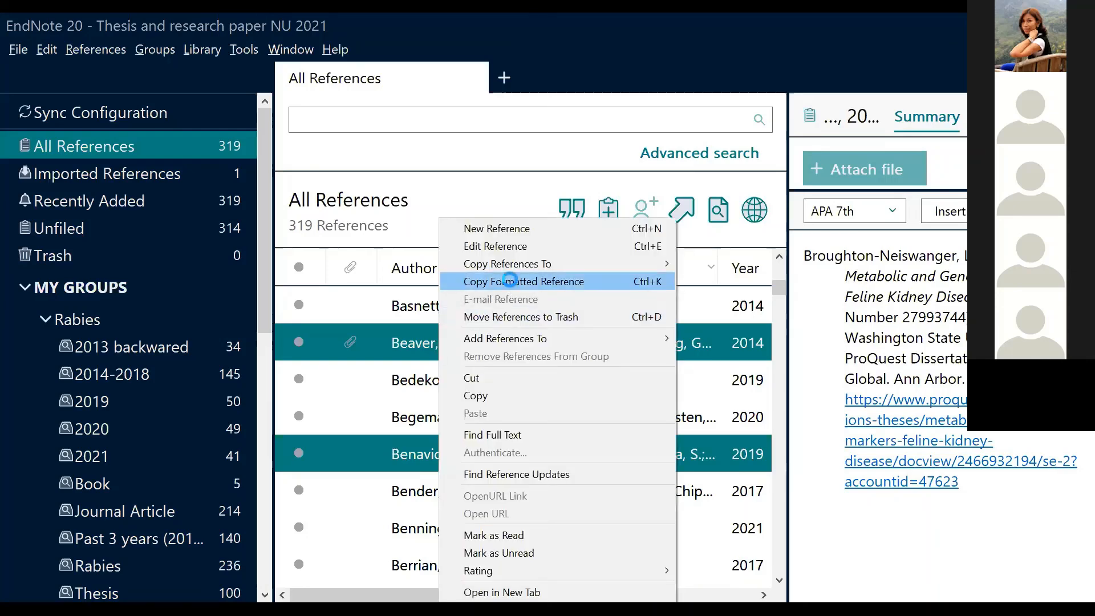
left_click(510, 281)
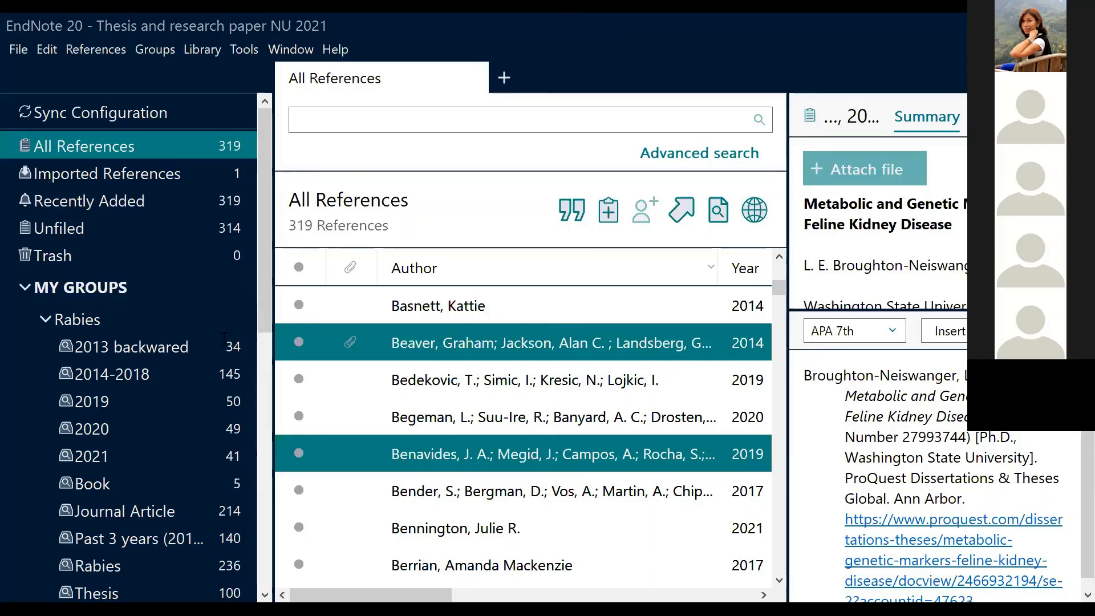
Switch to the training outline in Word and examine item 8, "Using Endnote while writing a paper with Microsoft Word"
key("alt+Tab")
left_click_drag(238, 342, 402, 369)
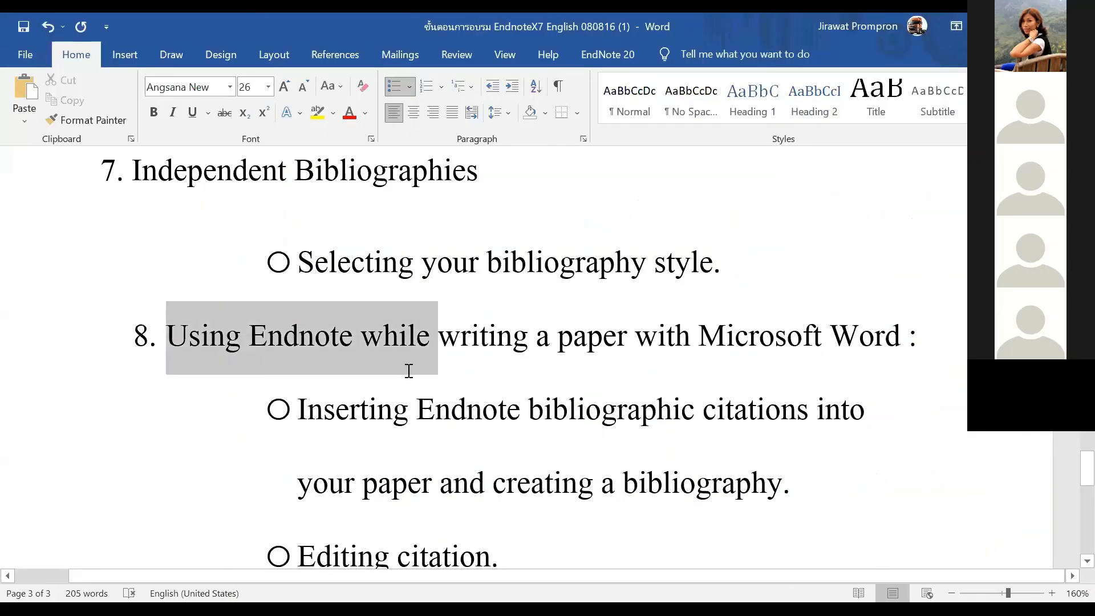
left_click(642, 403)
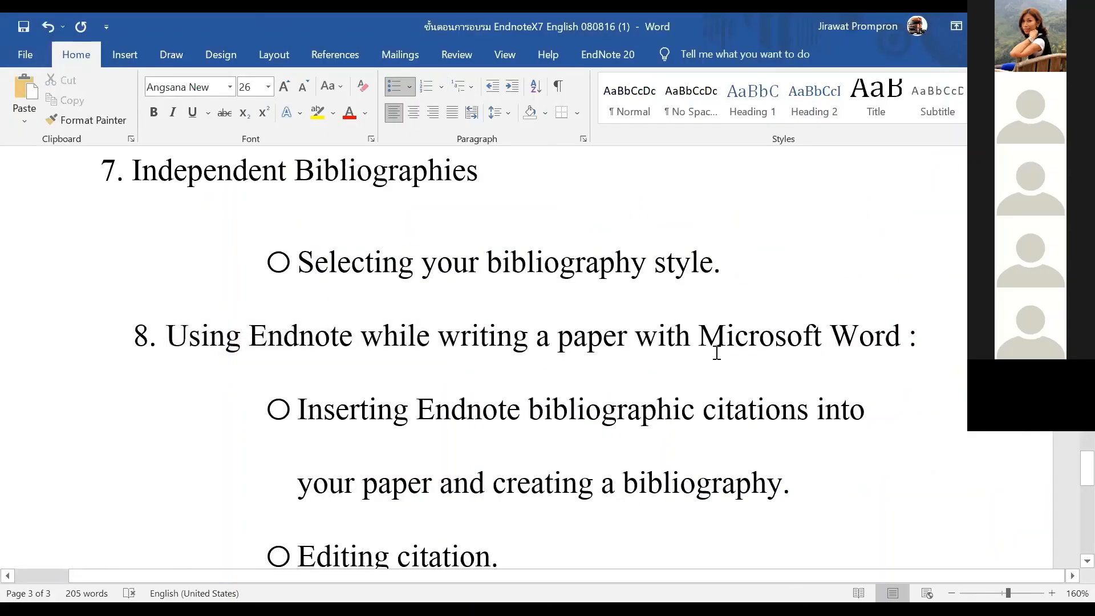